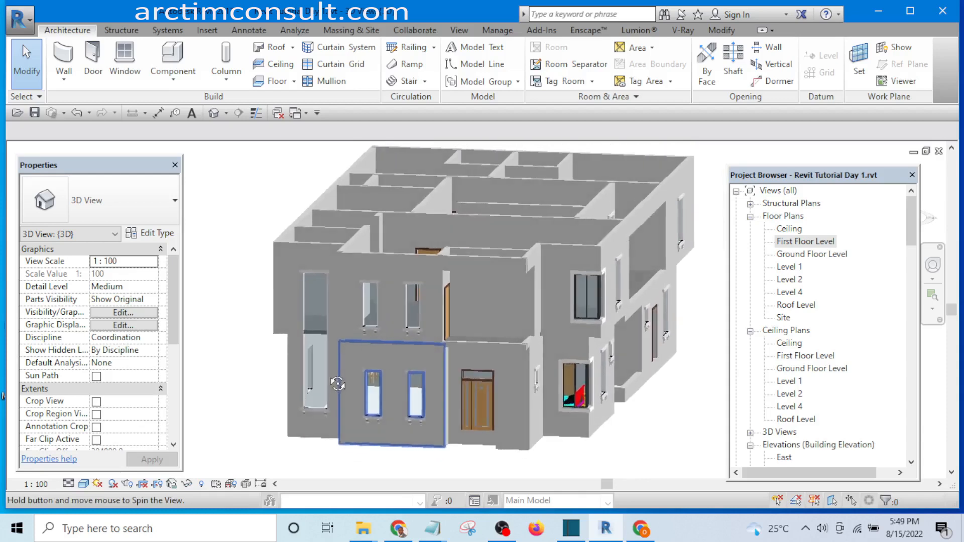
Examine the front facade in the 3D view, including the tall window, the narrow windows and the first-floor balcony
scroll(338, 436, up, 2)
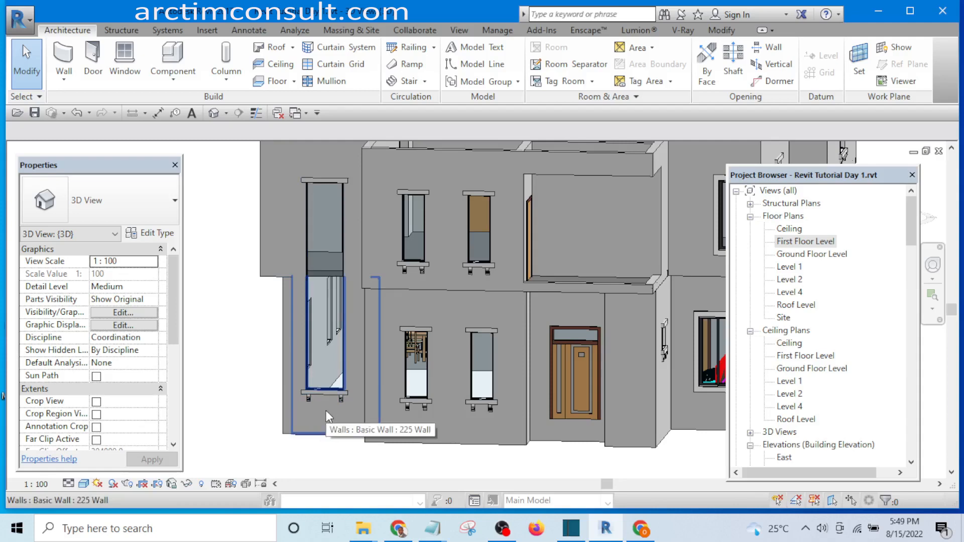
shift+middle_drag(326, 410, 335, 374)
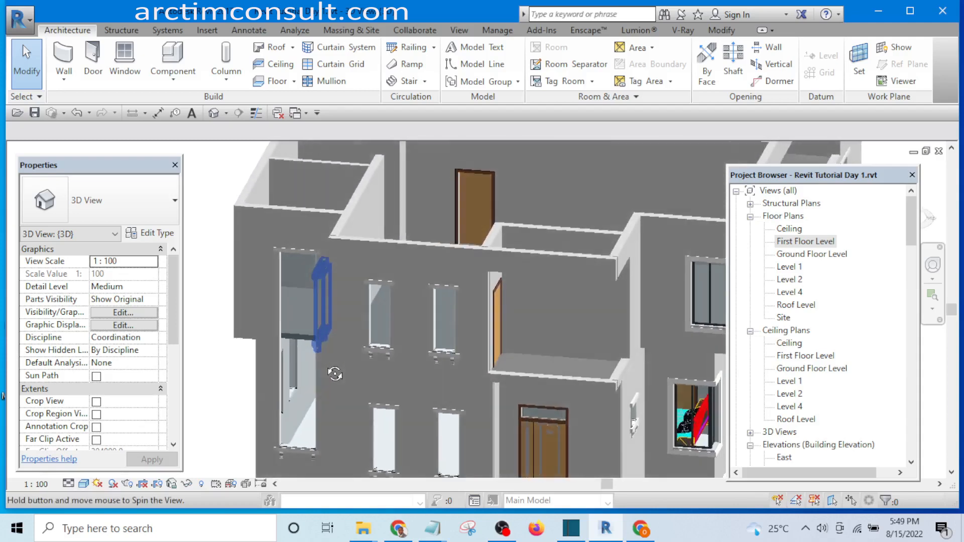
scroll(301, 346, up, 5)
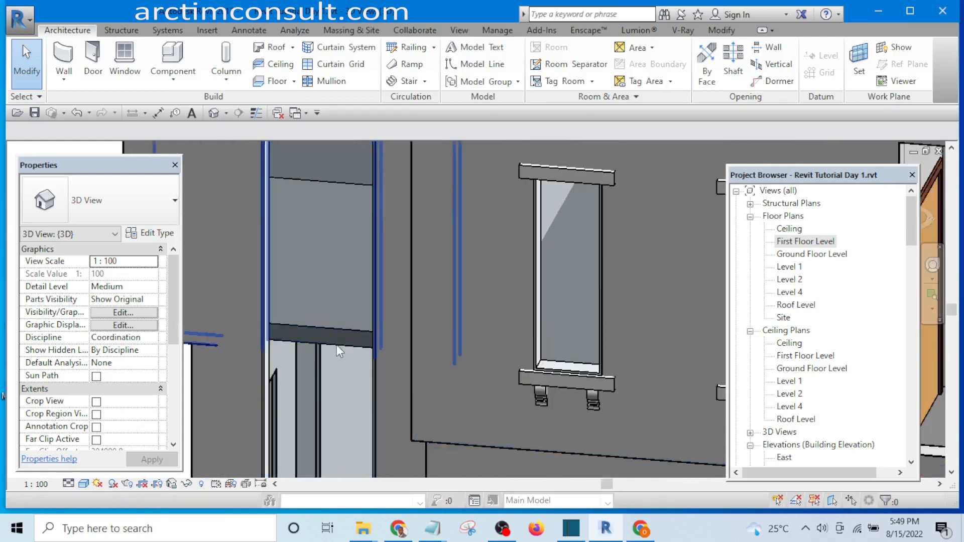
scroll(304, 339, down, 1)
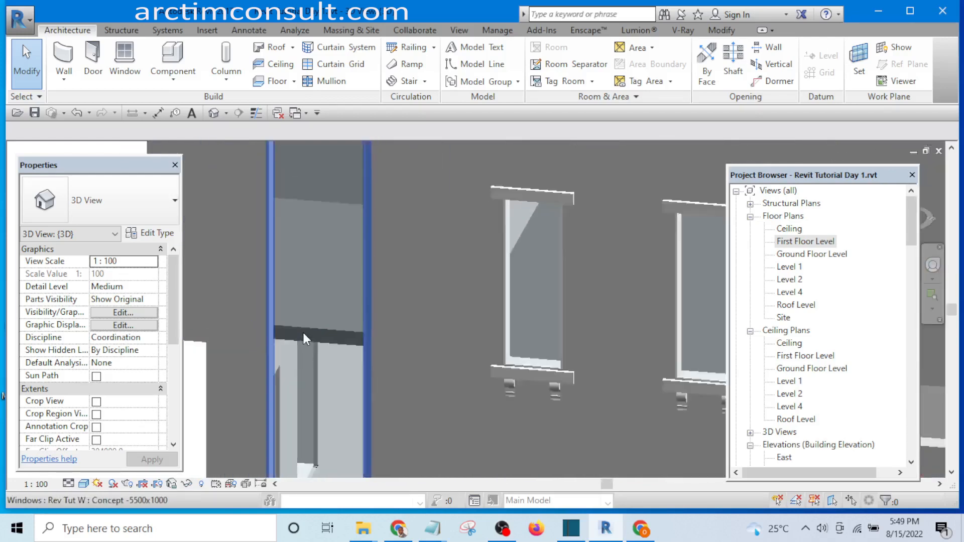
scroll(304, 339, down, 4)
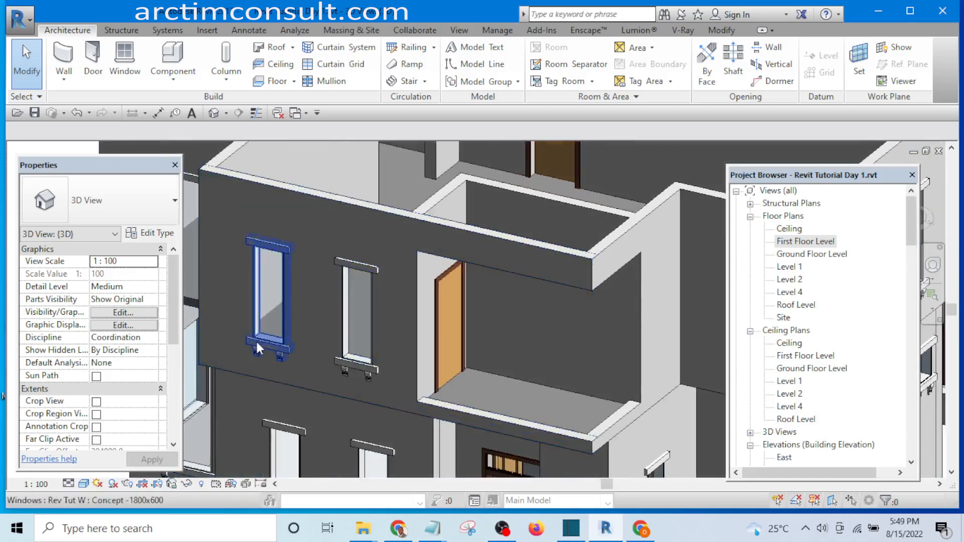
middle_drag(258, 344, 378, 324)
scroll(274, 333, down, 3)
shift+middle_drag(499, 387, 365, 400)
scroll(572, 316, up, 3)
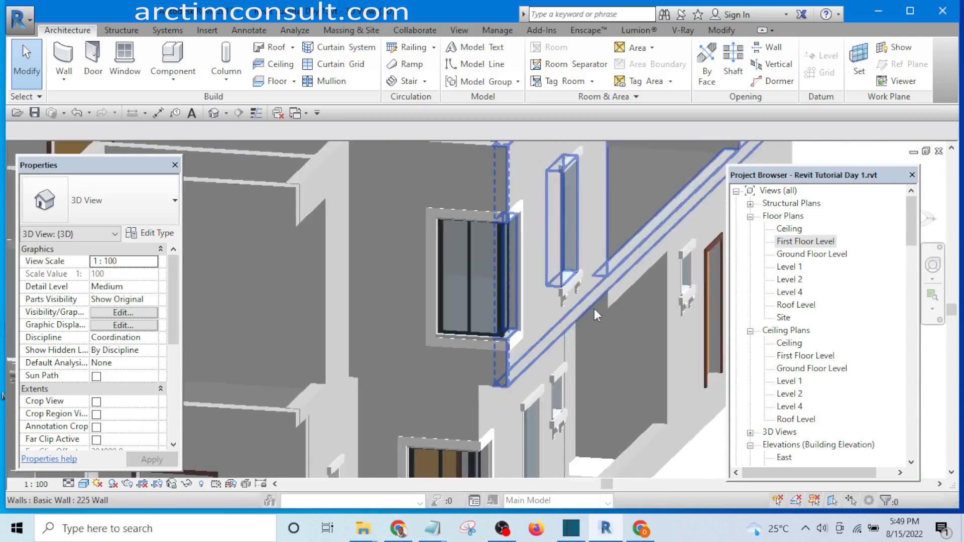
Orbit around the 3D model to examine the windows and doors on the side and rear walls of both floors
shift+middle_drag(596, 315, 540, 287)
scroll(354, 294, up, 3)
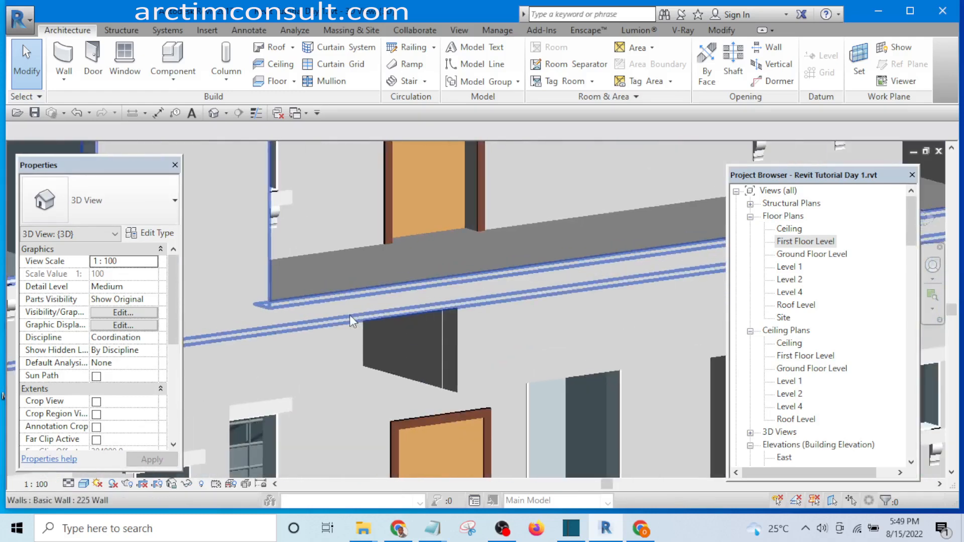
scroll(297, 317, down, 4)
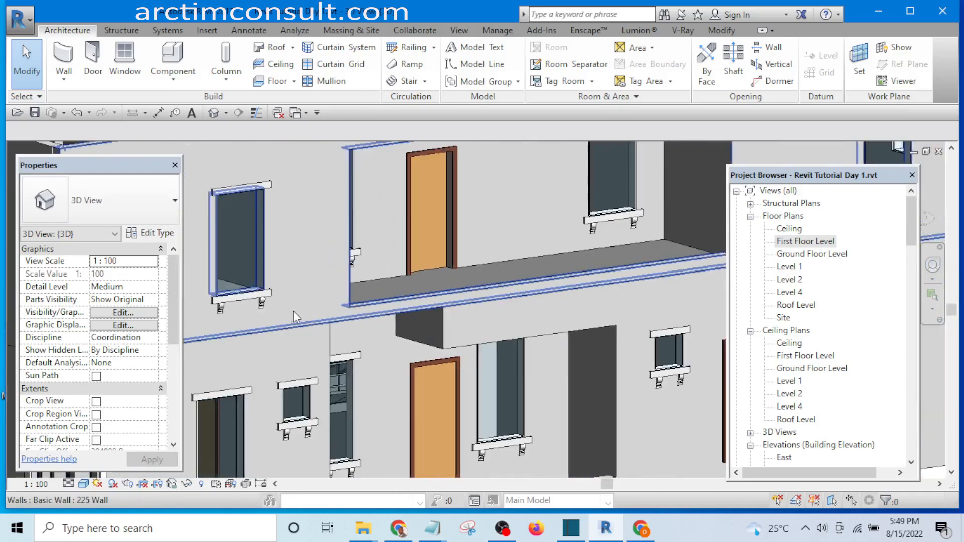
scroll(296, 317, down, 5)
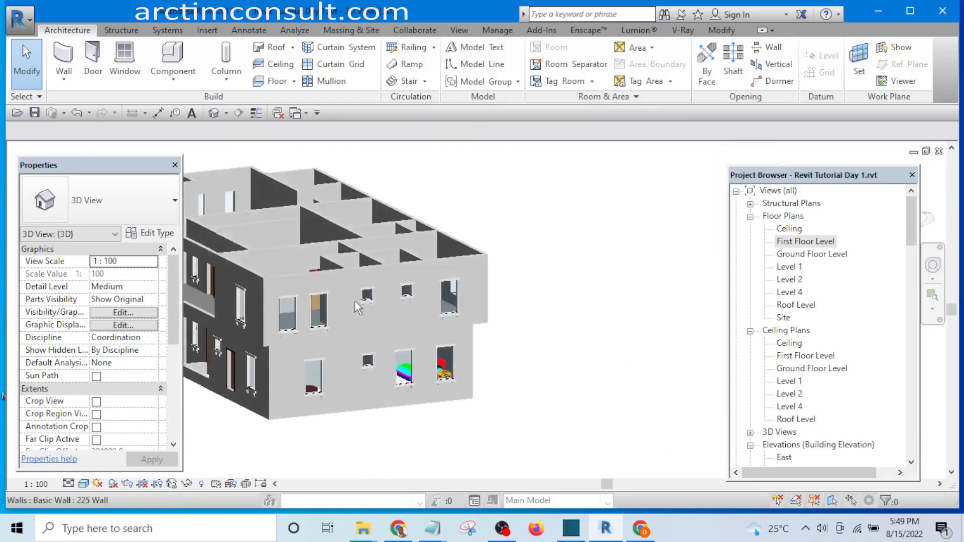
scroll(357, 307, up, 6)
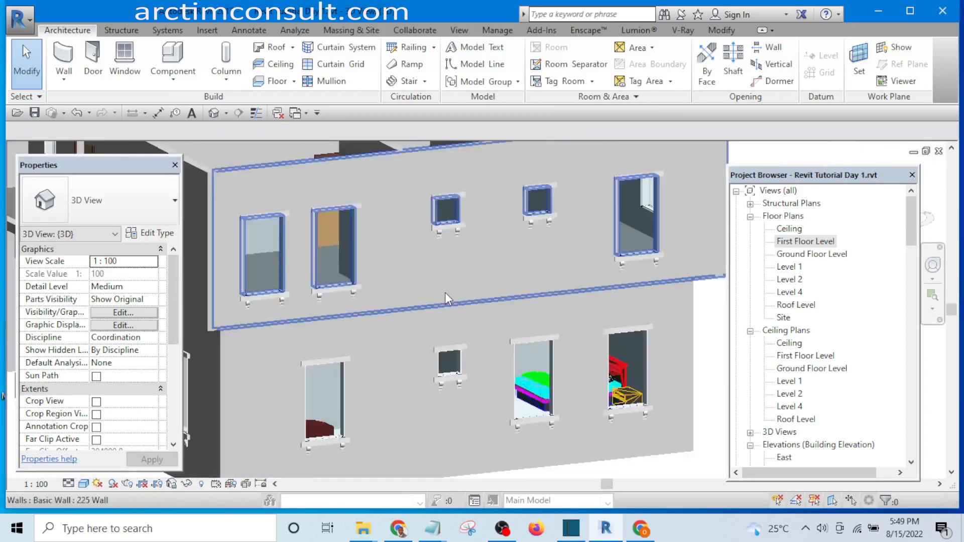
scroll(448, 299, down, 3)
shift+middle_drag(451, 301, 464, 286)
shift+middle_drag(625, 335, 669, 366)
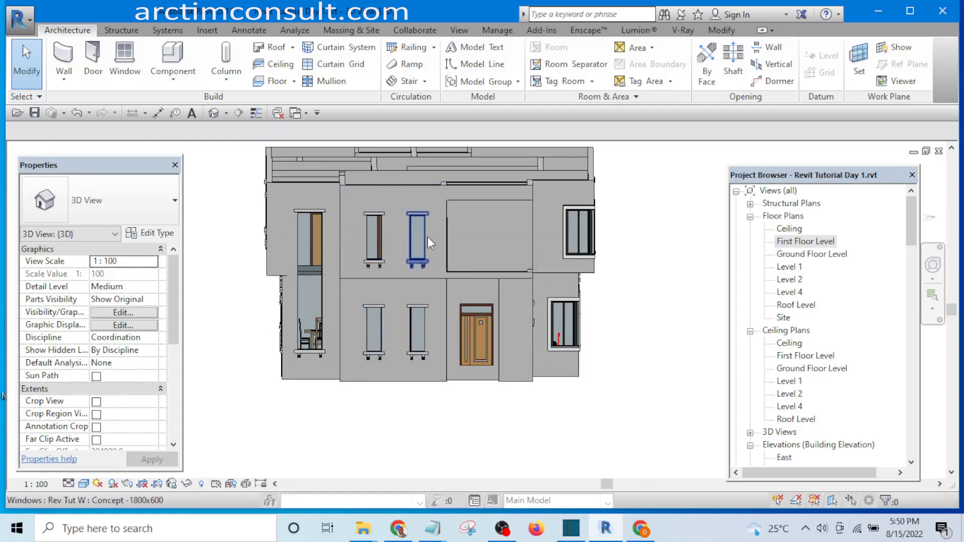
shift+middle_drag(419, 354, 429, 343)
Open the West building elevation and examine the window arrangement on both floors
scroll(825, 386, down, 4)
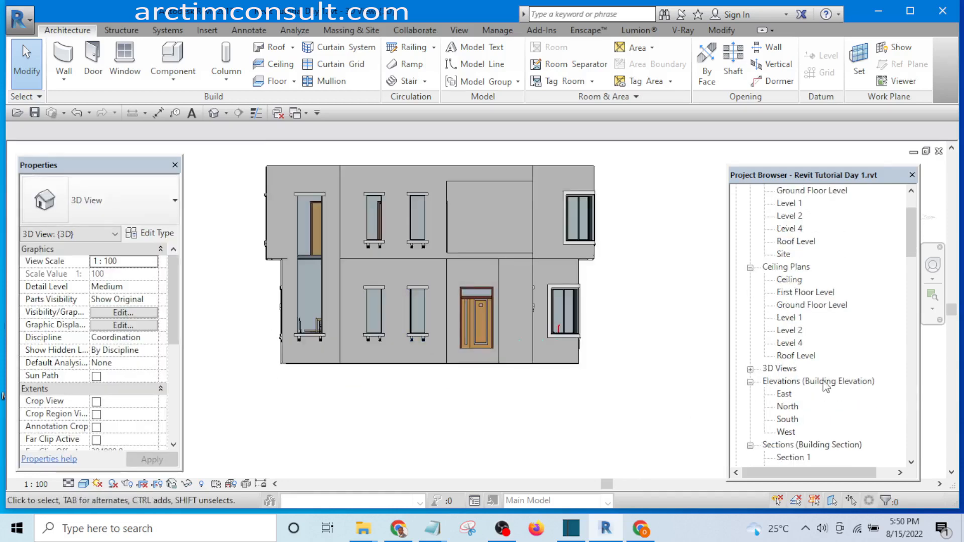
double_click(786, 368)
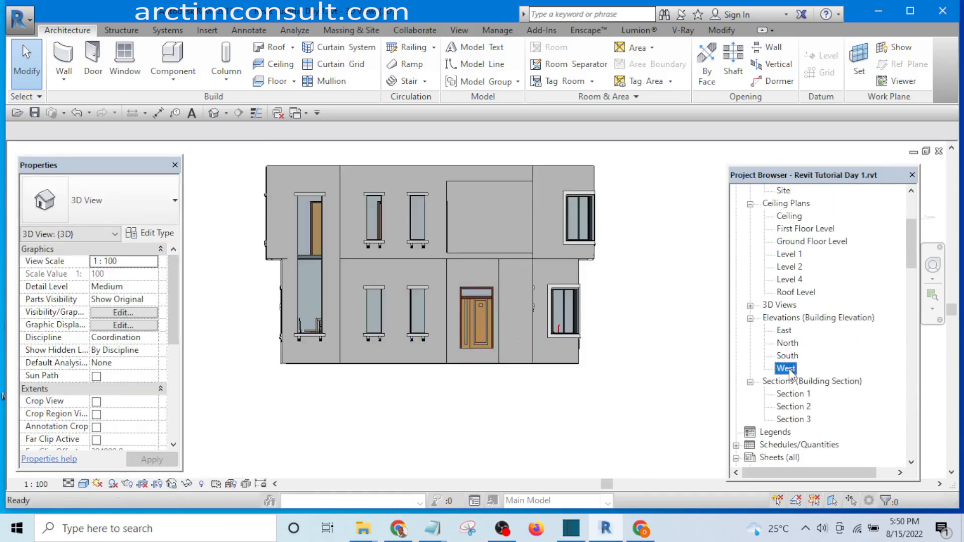
scroll(507, 307, up, 3)
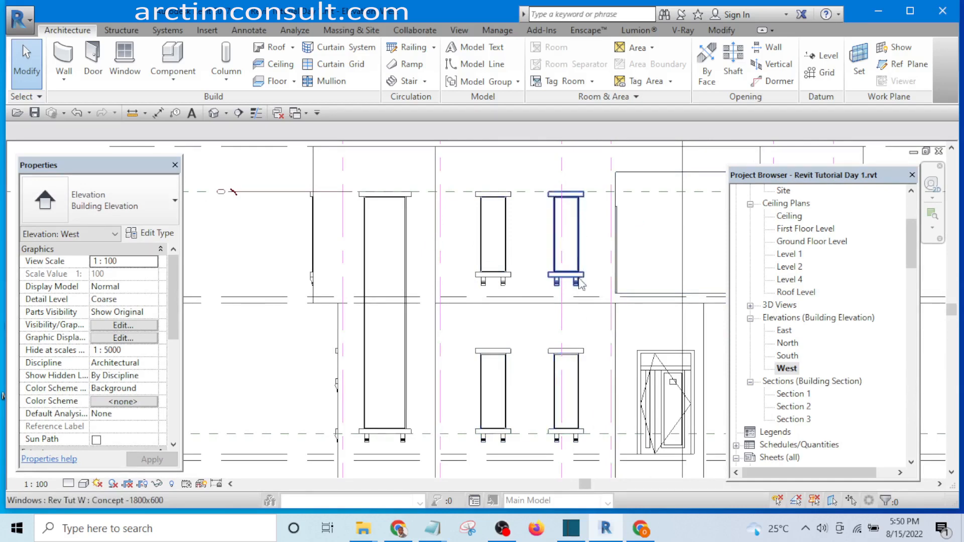
scroll(489, 364, down, 6)
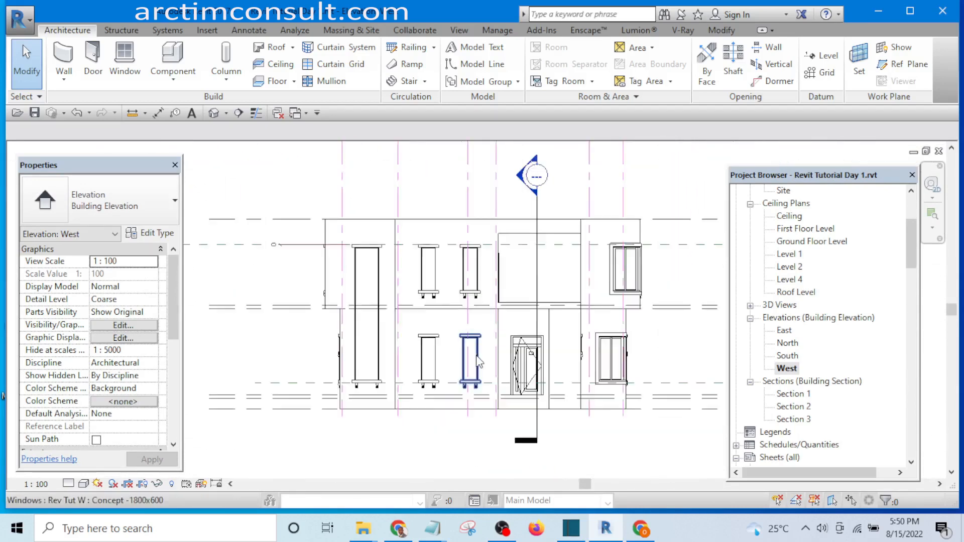
middle_drag(512, 350, 522, 386)
scroll(525, 384, up, 5)
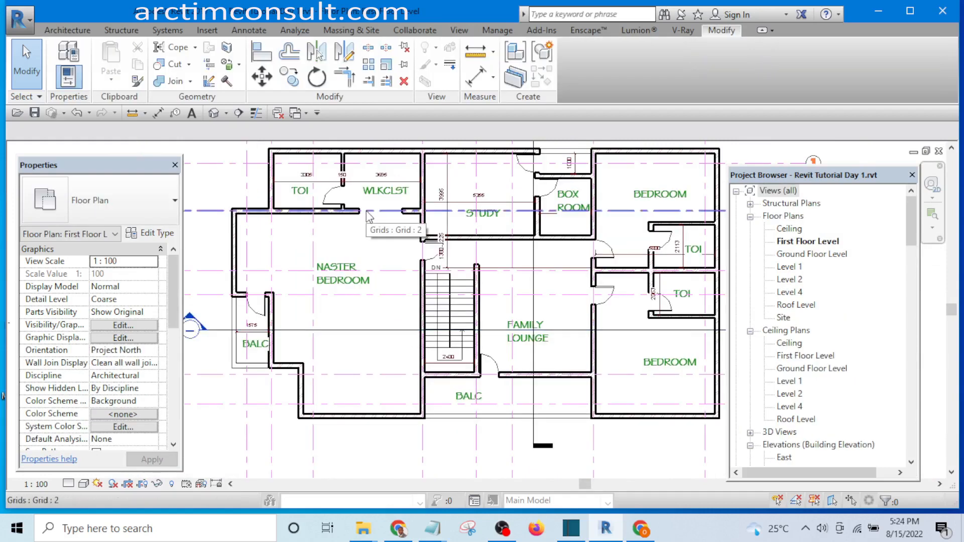
Place a Rev Tut W Concept -1800x600 window in the master bedroom's left outer wall, 900 mm from the upper corner
key(w)
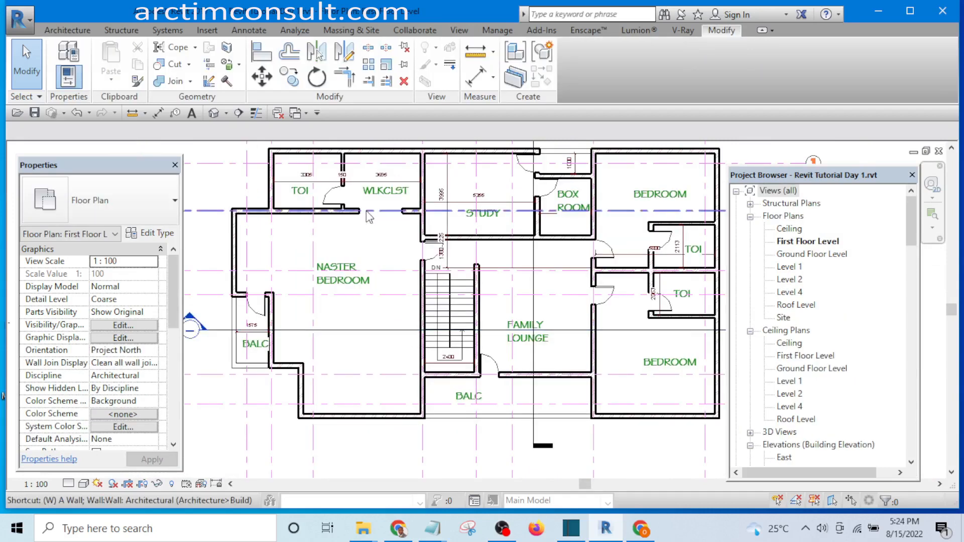
key(n)
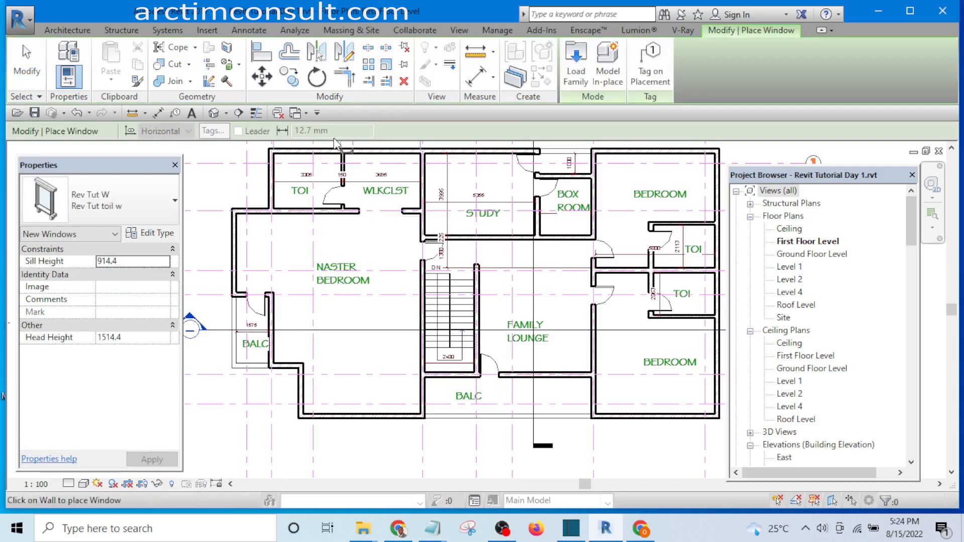
click(114, 204)
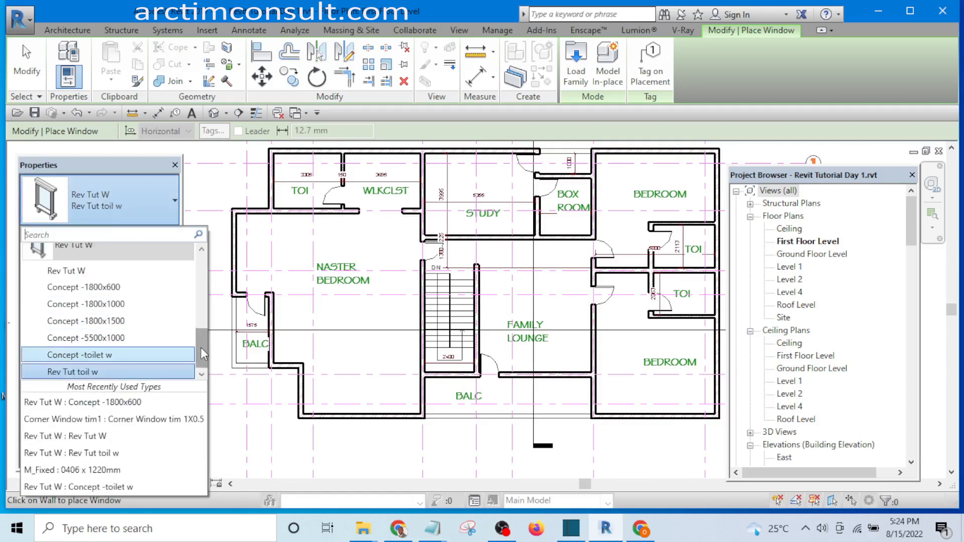
drag(200, 347, 202, 333)
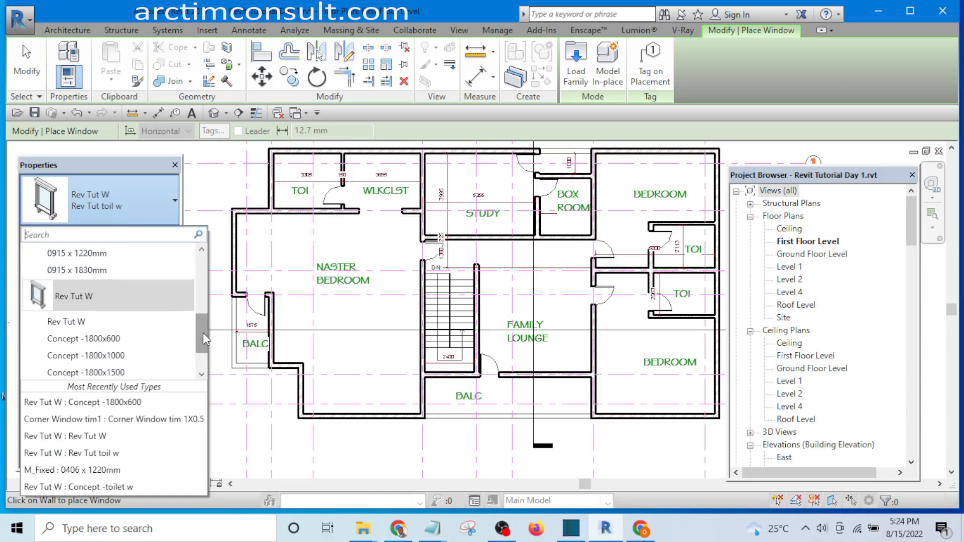
click(115, 339)
scroll(240, 240, up, 5)
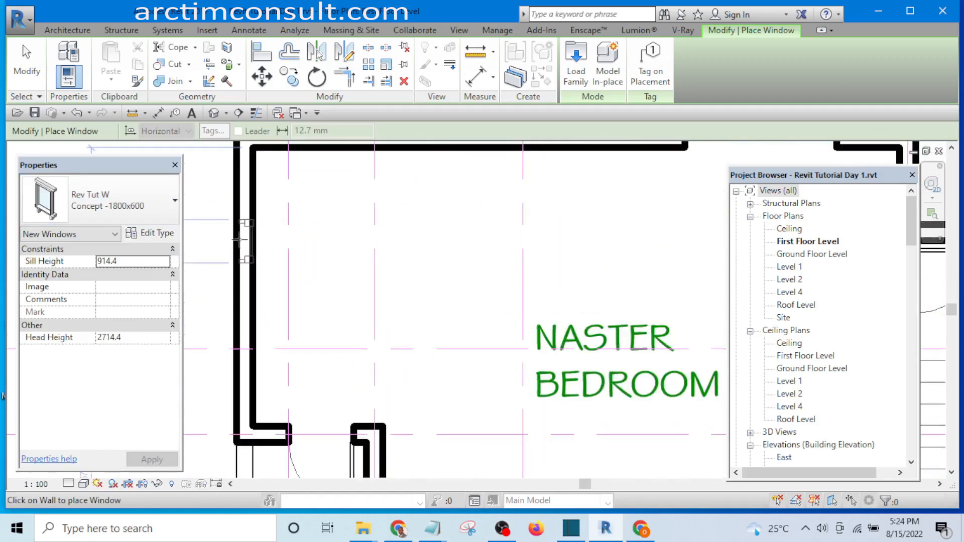
click(244, 234)
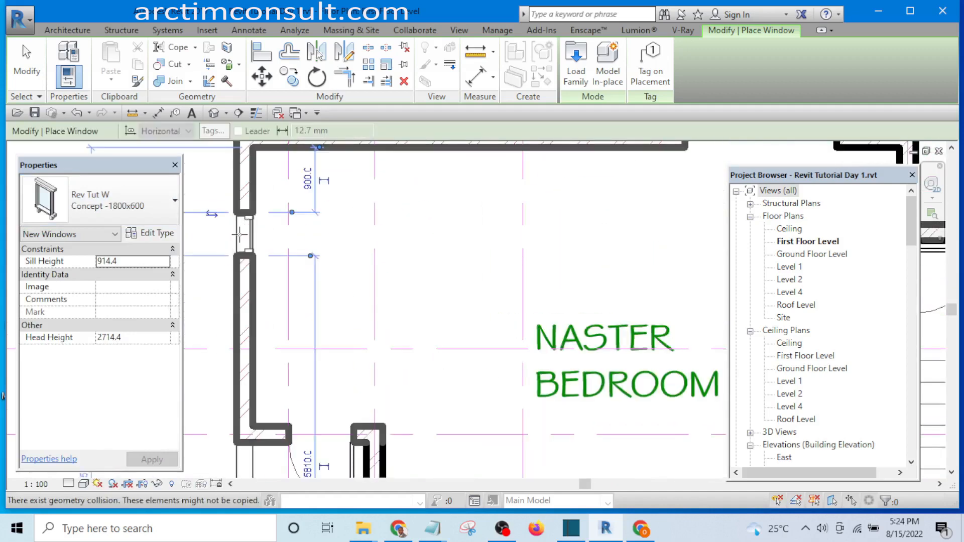
Place a second Concept -1800x600 window in the same master bedroom wall, below the first and above the small balcony
scroll(341, 233, down, 2)
scroll(268, 342, up, 1)
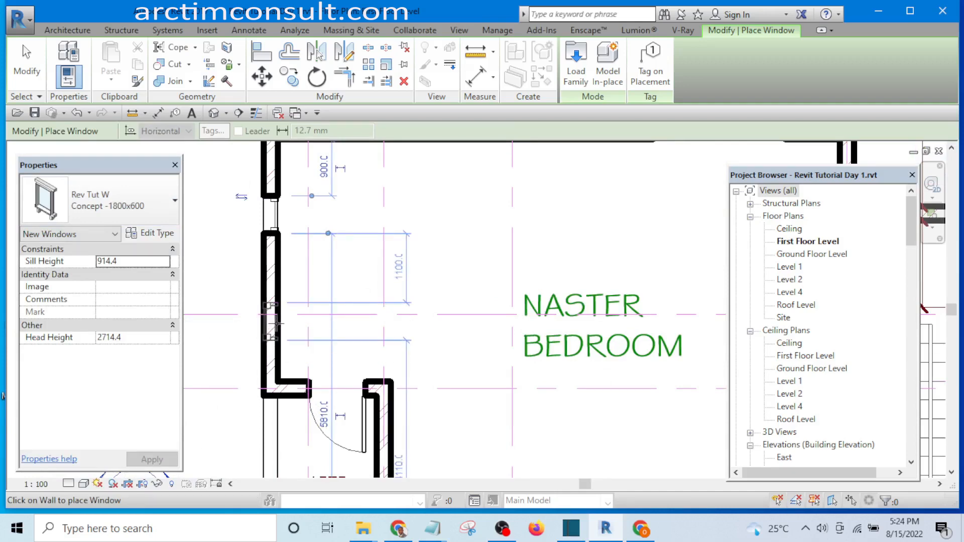
click(270, 338)
Place a Concept -1800x600 window centred in the staircase wall facing the balcony, 900 mm from each side wall
scroll(257, 343, down, 5)
middle_drag(338, 347, 284, 352)
scroll(372, 251, up, 3)
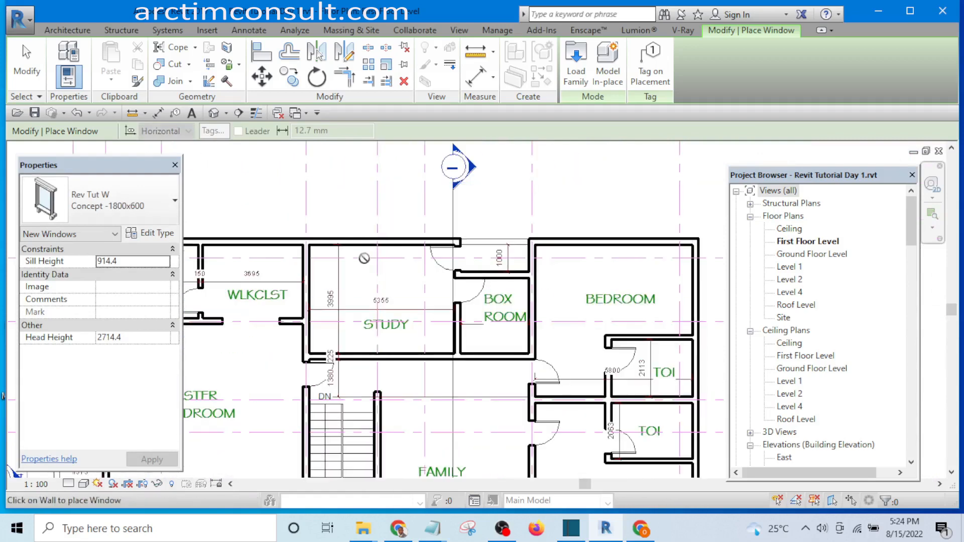
scroll(358, 266, down, 2)
middle_drag(522, 317, 414, 246)
scroll(508, 263, up, 3)
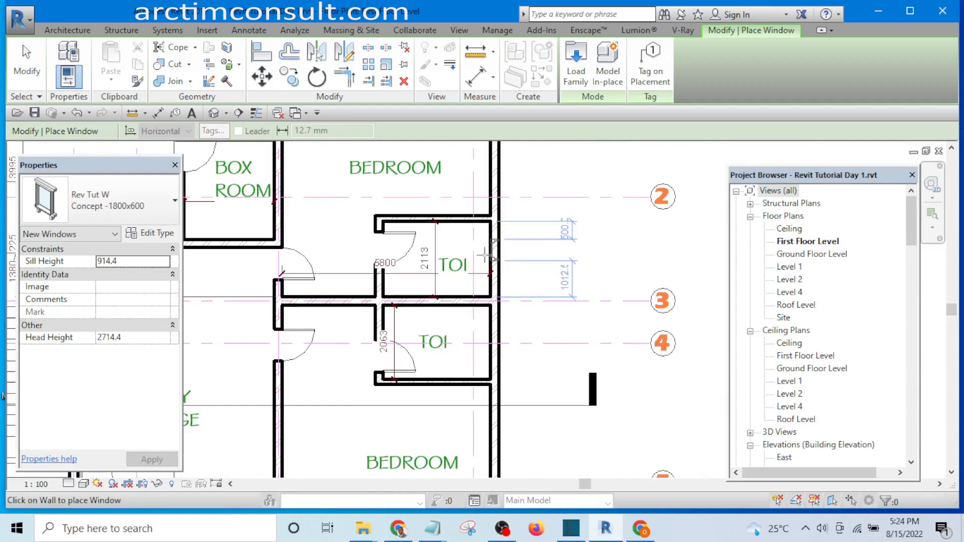
scroll(294, 290, down, 2)
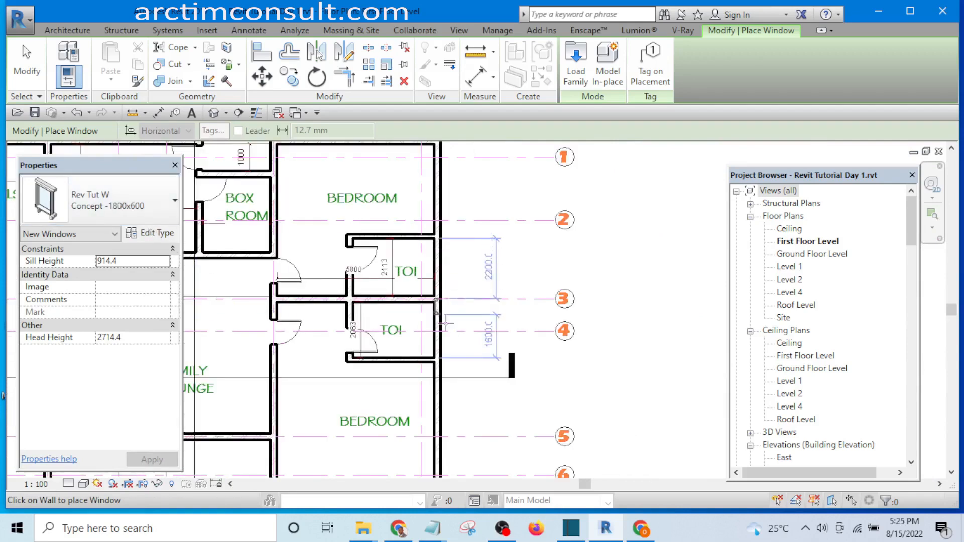
scroll(448, 323, down, 4)
scroll(329, 319, up, 3)
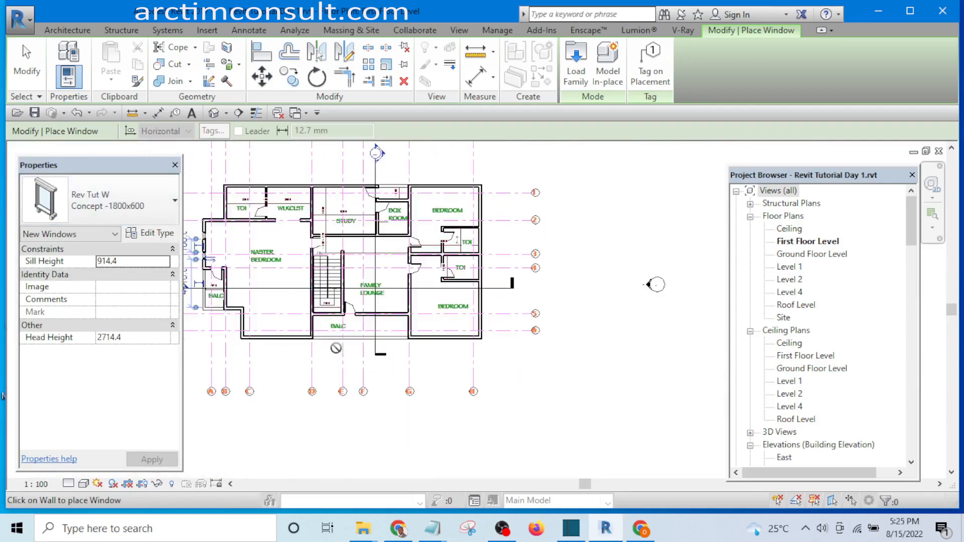
scroll(329, 319, up, 3)
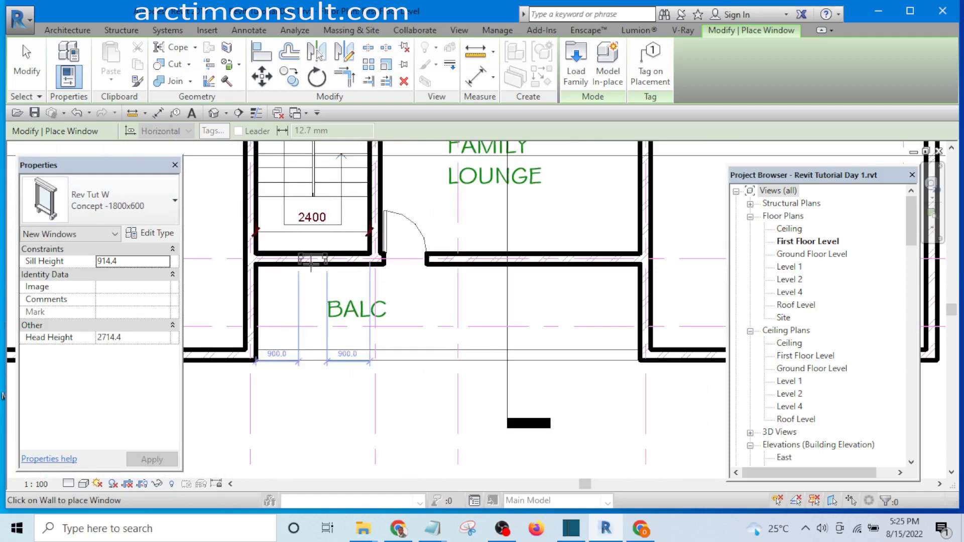
scroll(311, 266, down, 5)
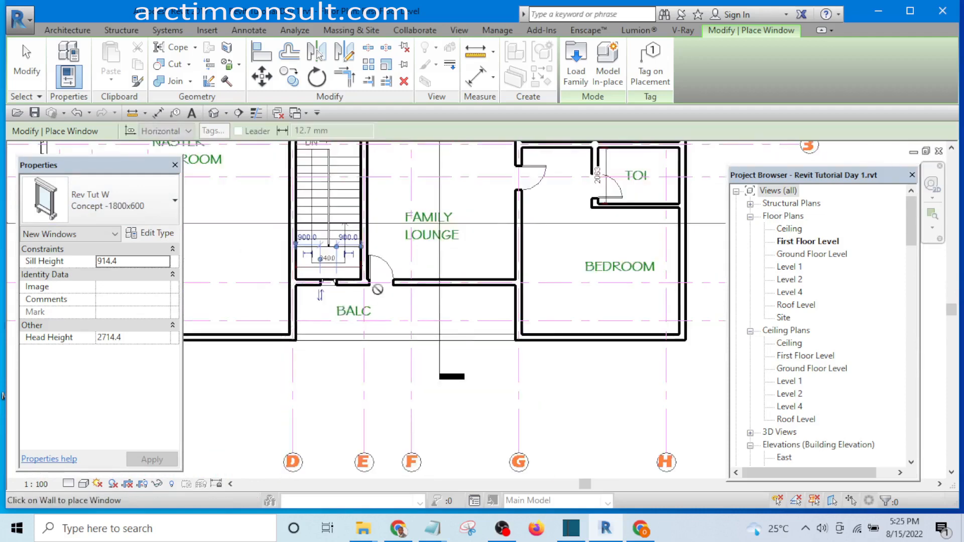
Place a Corner Window tim 1X0.5 at the master bedroom's lower-left outer corner near grid C
scroll(321, 281, up, 2)
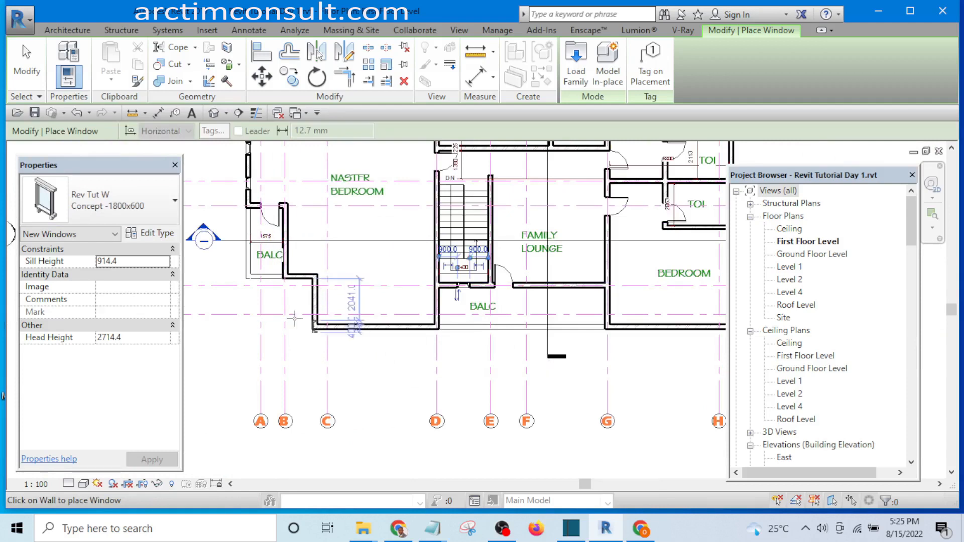
click(123, 208)
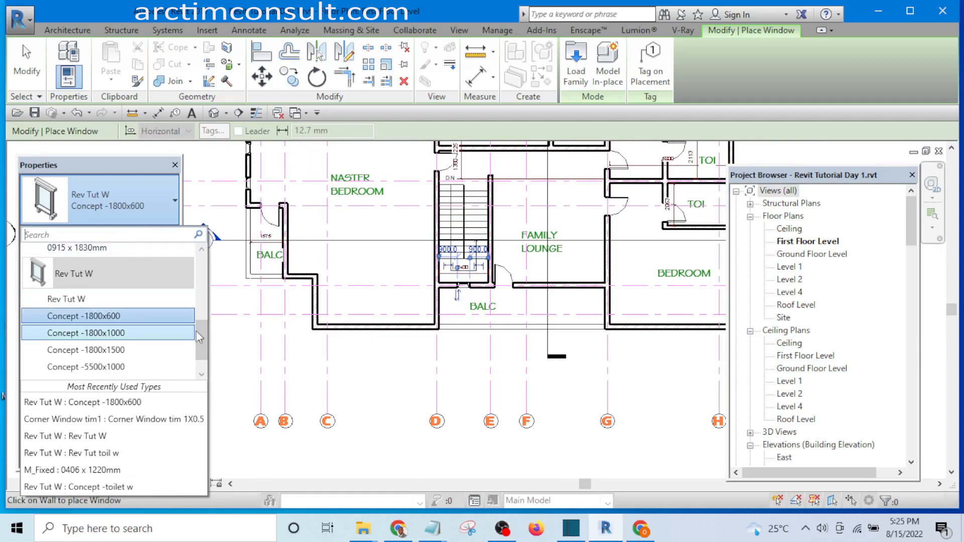
drag(199, 337, 203, 252)
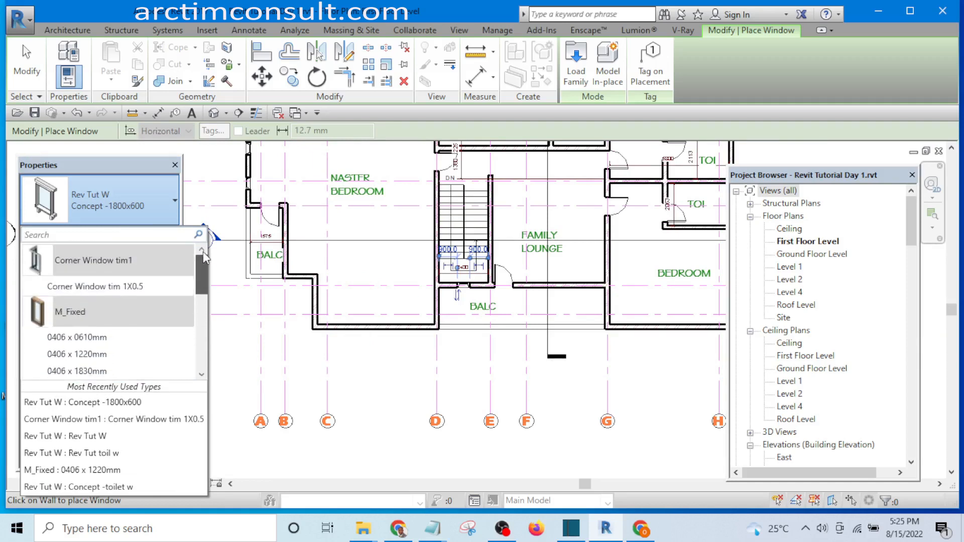
click(83, 285)
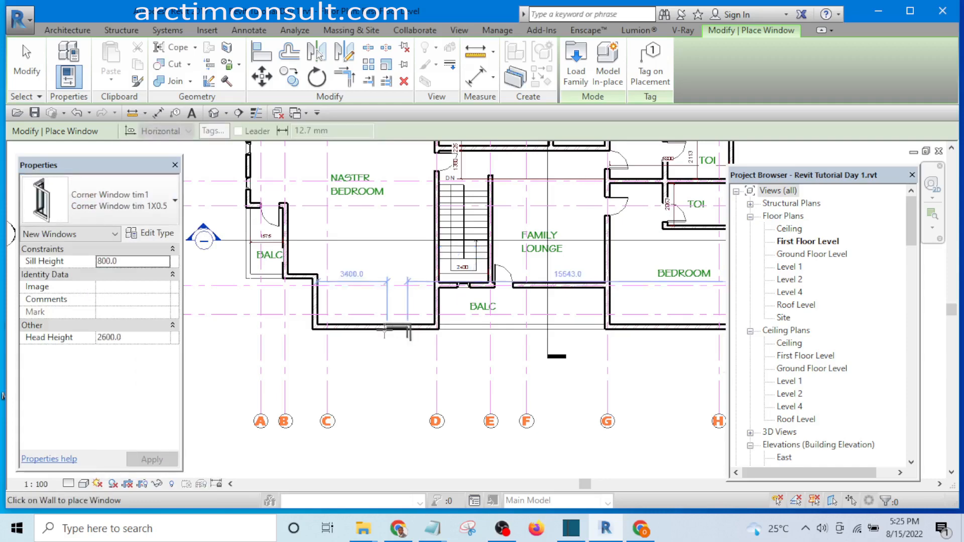
scroll(307, 326, up, 2)
scroll(308, 326, up, 2)
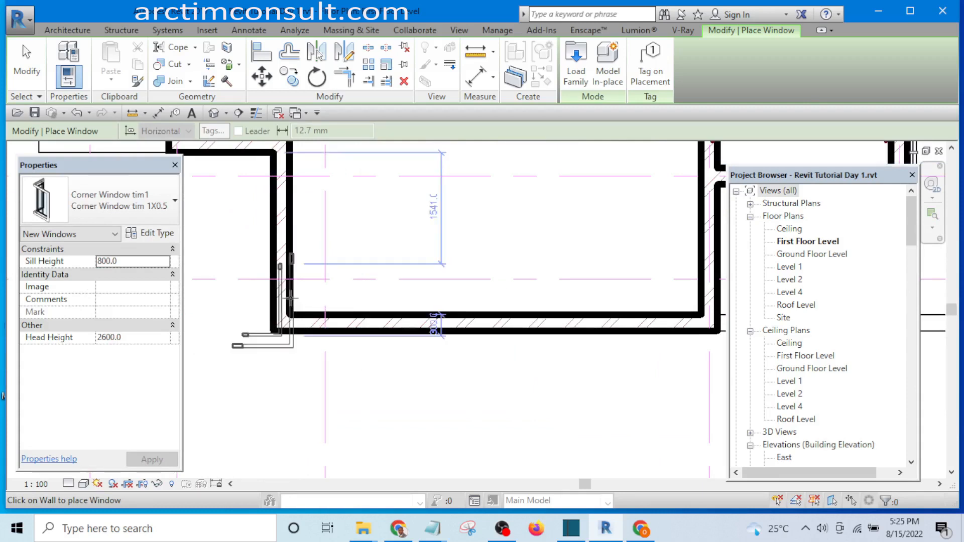
click(290, 299)
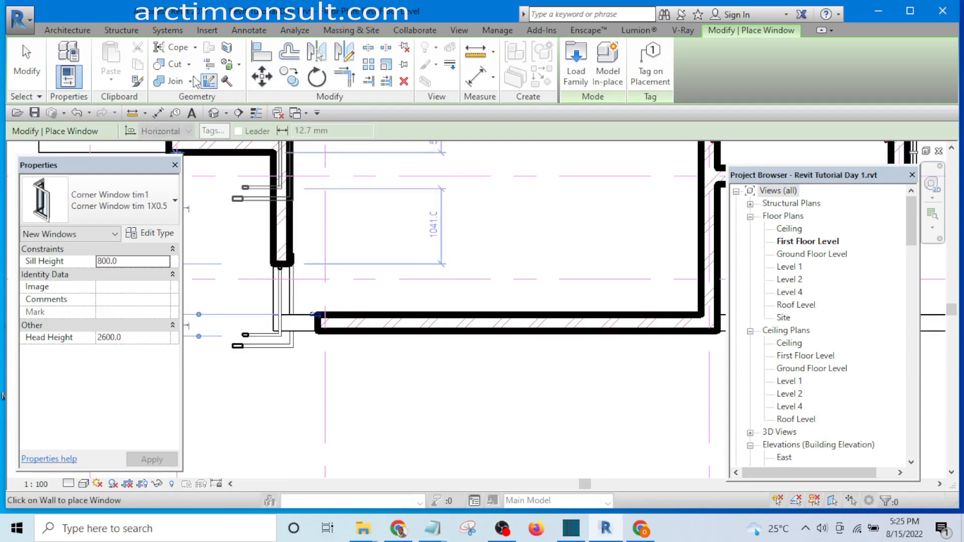
Flip the corner window at the master bedroom's lower-left corner so it wraps around to meet the lower wall
click(27, 65)
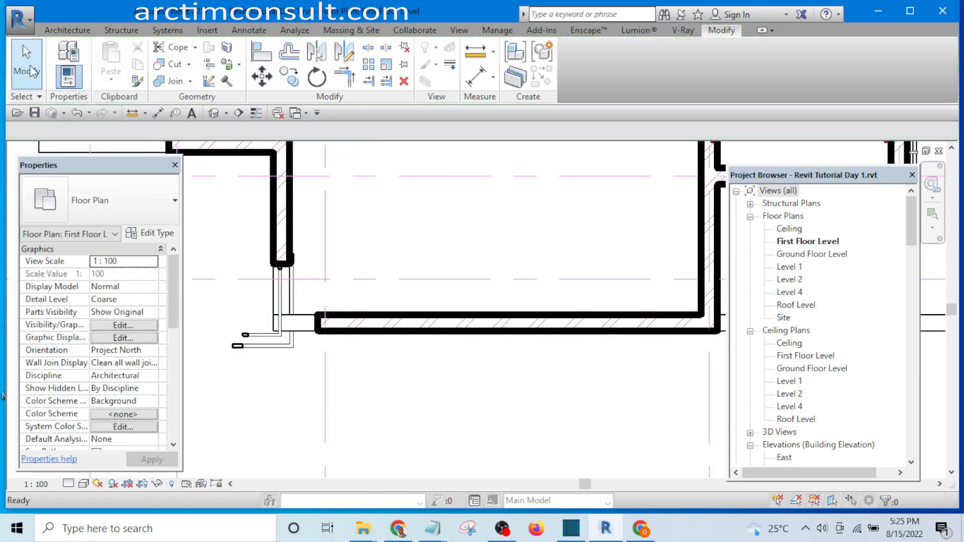
click(261, 350)
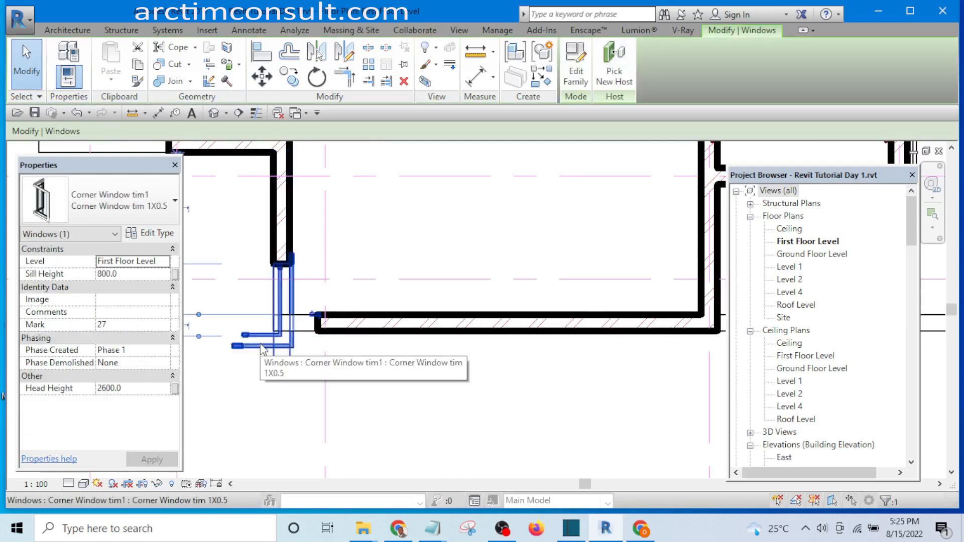
key(space)
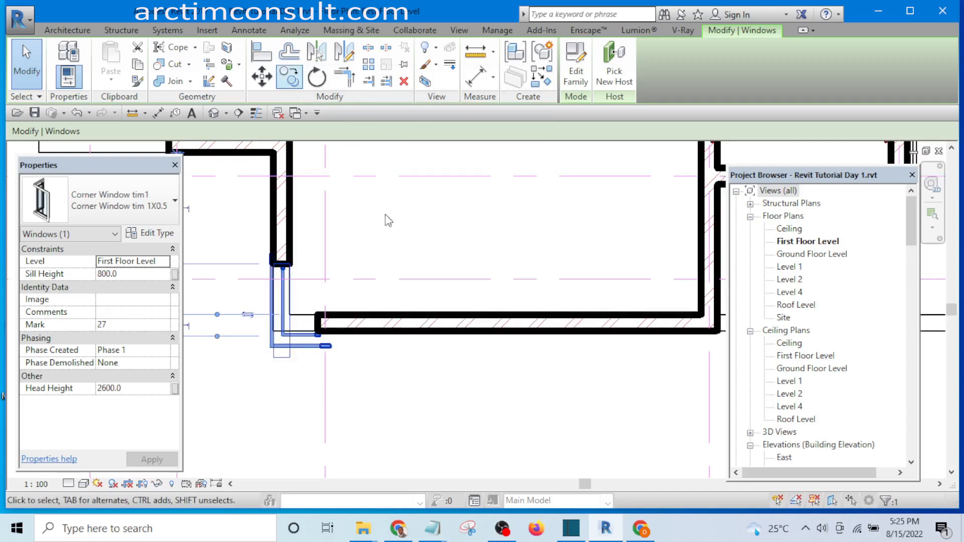
click(392, 243)
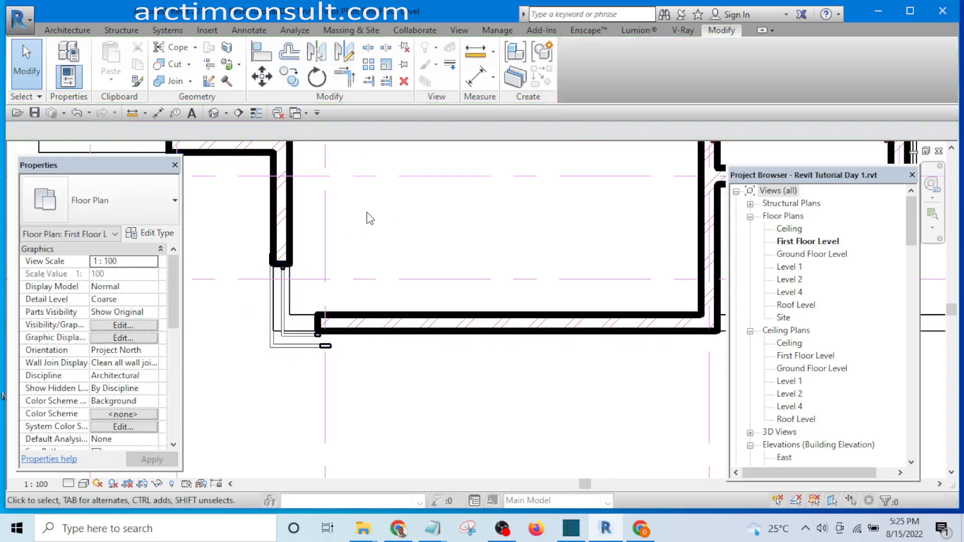
Align the corner window with the outer face of the master bedroom's lower wall
scroll(370, 218, up, 1)
middle_drag(376, 238, 408, 257)
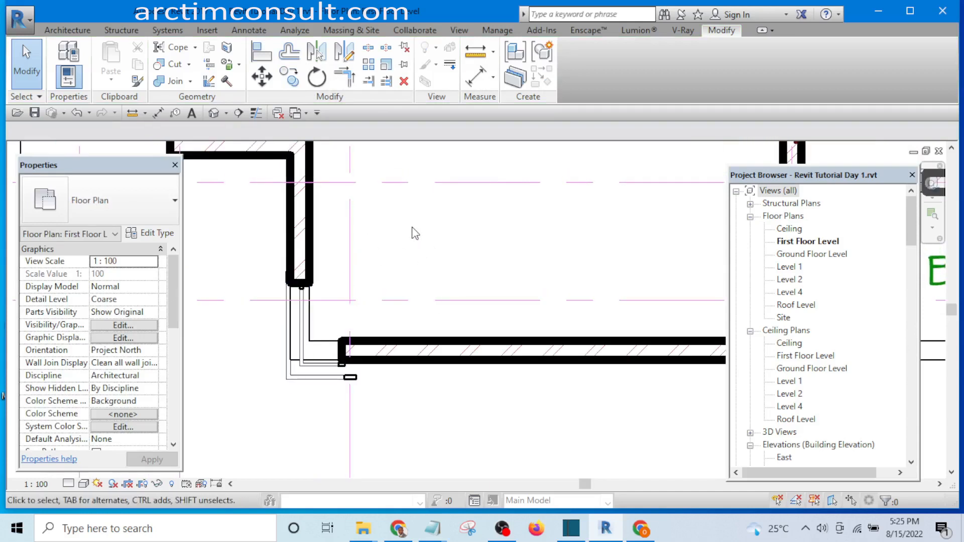
scroll(415, 233, up, 2)
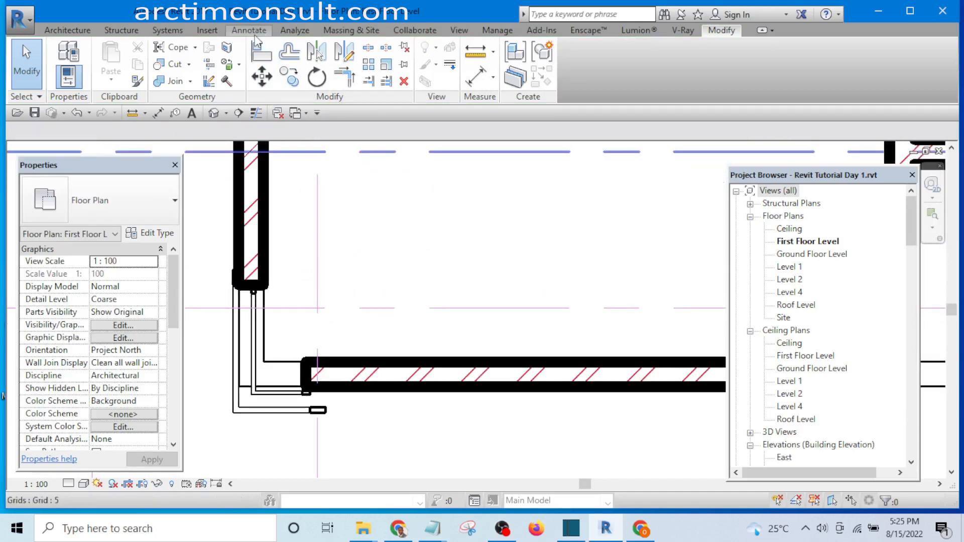
key(a)
key(l)
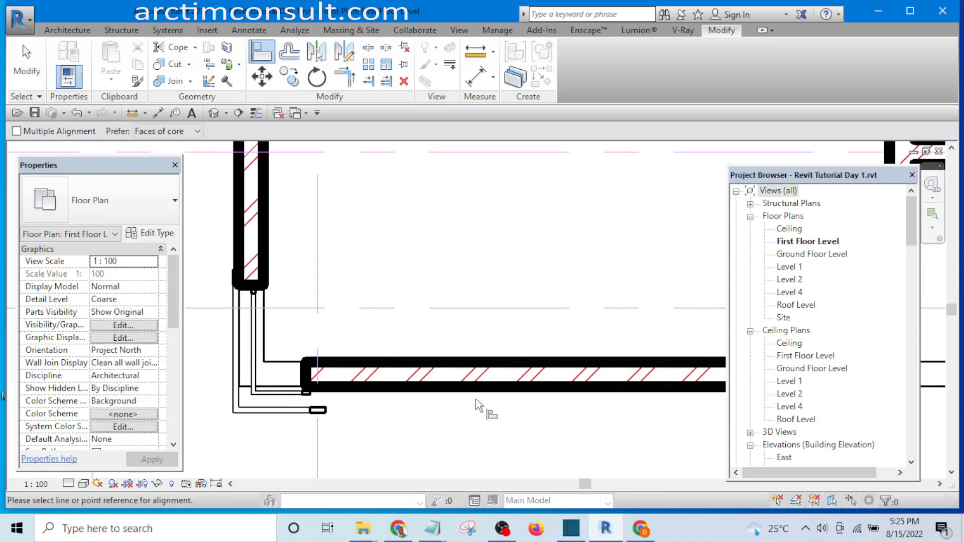
click(421, 393)
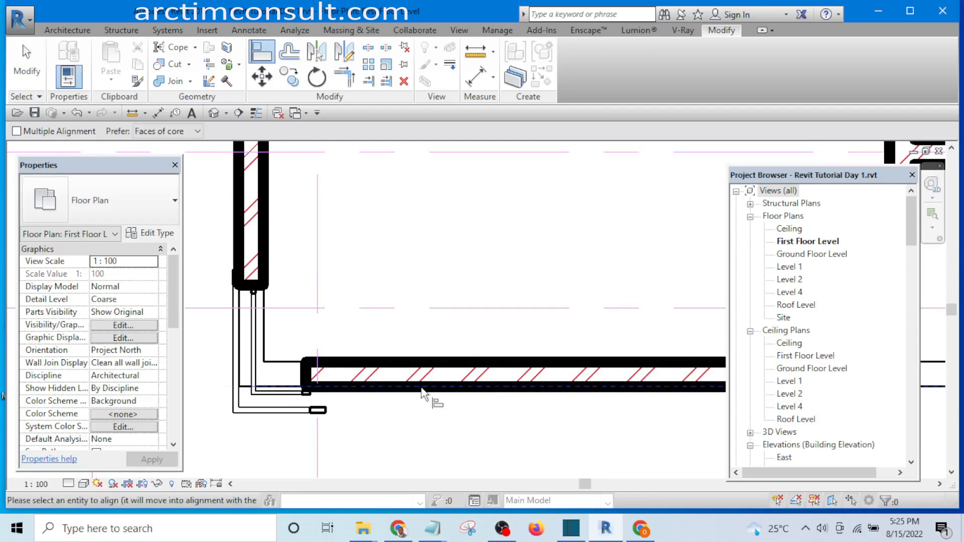
scroll(301, 411, up, 1)
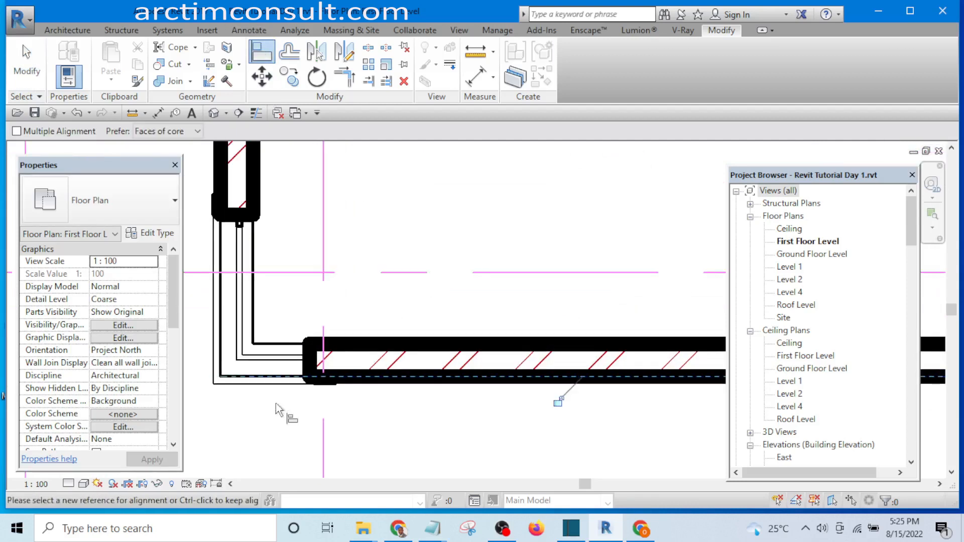
scroll(284, 396, down, 2)
right_click(370, 246)
click(380, 252)
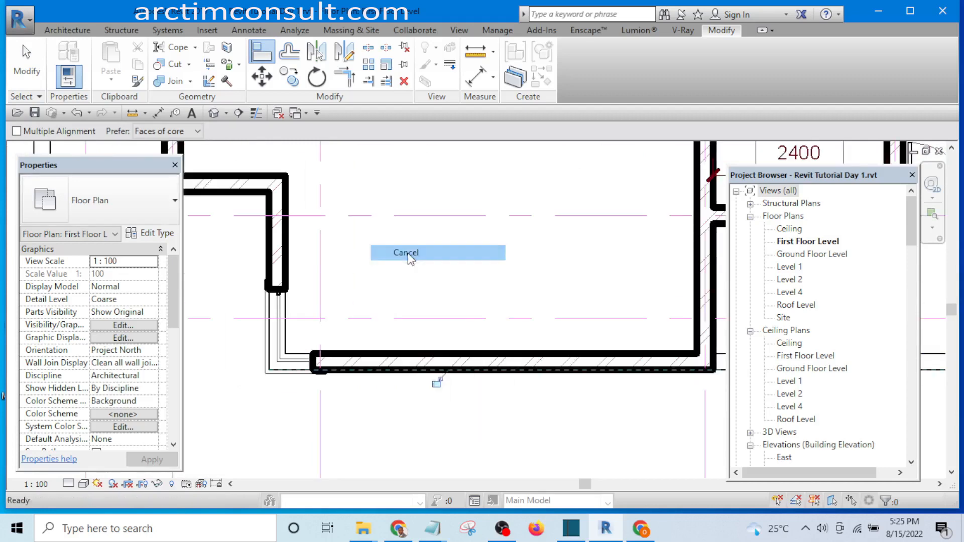
scroll(409, 263, down, 3)
middle_drag(424, 262, 389, 324)
right_click(386, 291)
click(412, 299)
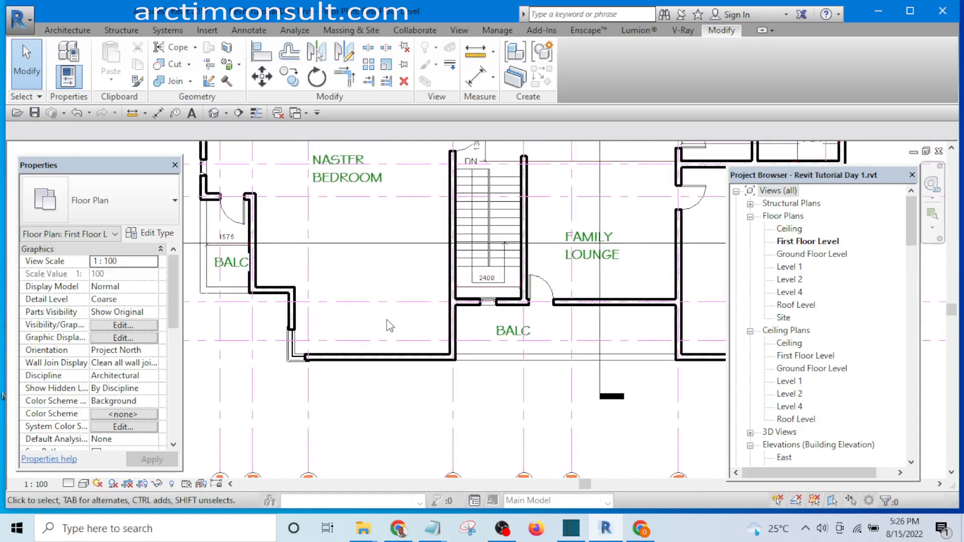
Place Rev Tut W Concept -1800x1000 windows in the master bedroom's lower wall, 3100 mm from its left wall, and the lounge's balcony wall, 1500 mm from its right wall
scroll(390, 326, down, 1)
scroll(390, 326, down, 1)
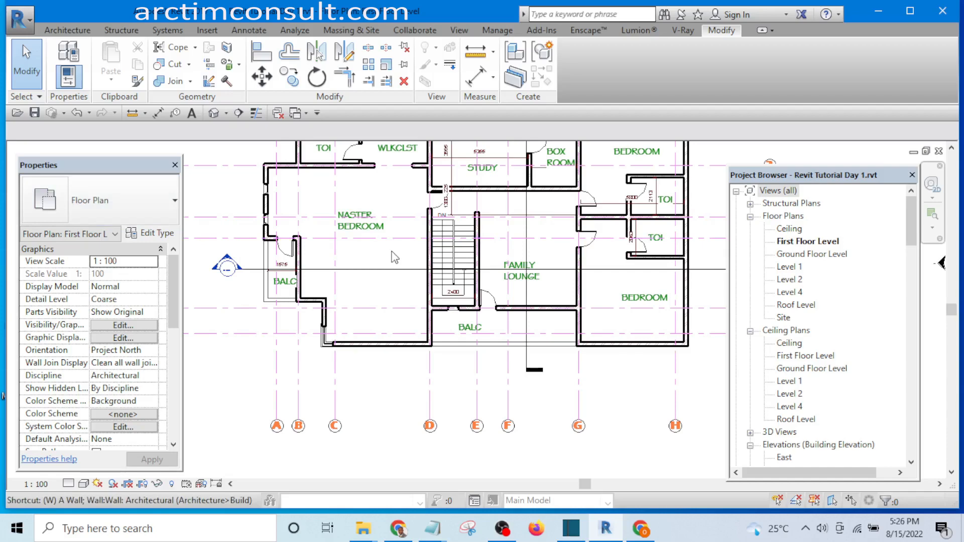
key(n)
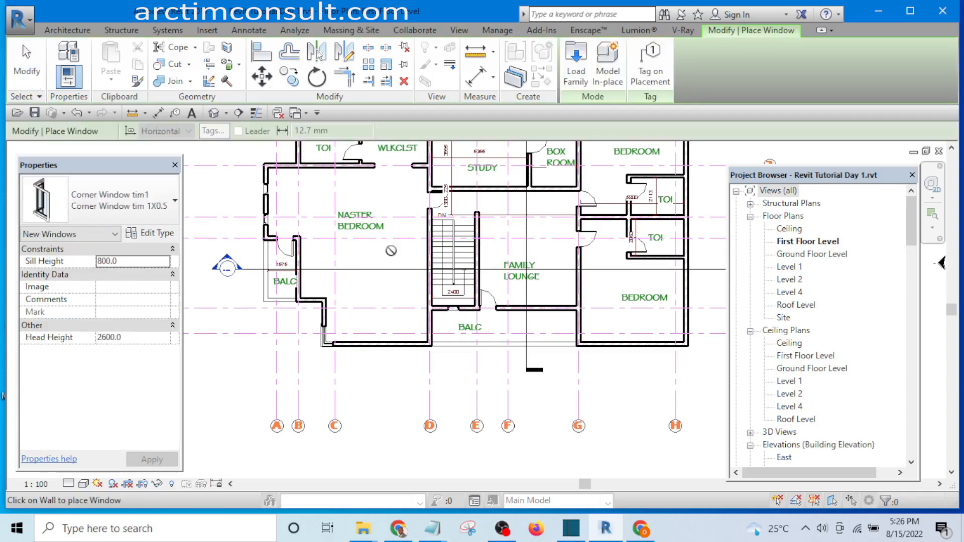
click(105, 199)
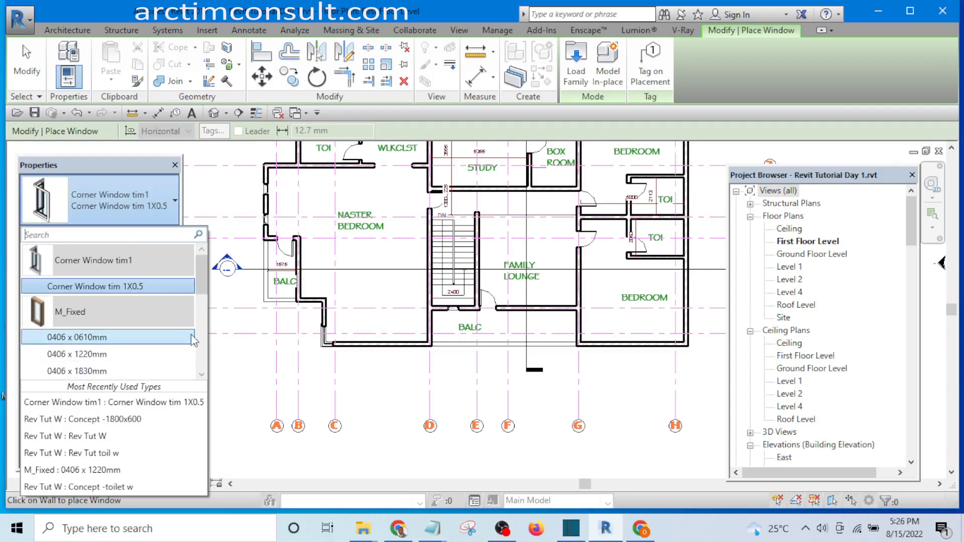
mouse_move(193, 341)
drag(202, 287, 206, 365)
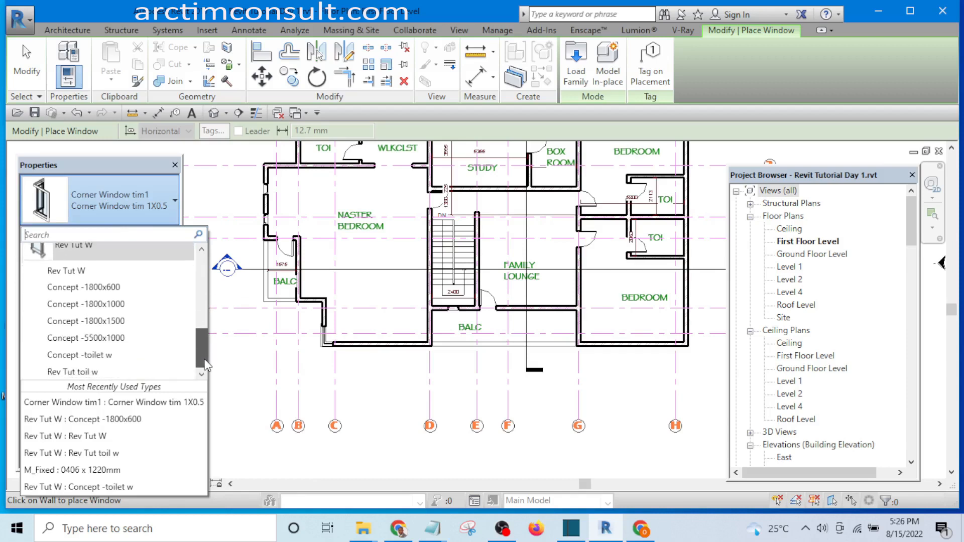
click(101, 304)
scroll(386, 350, up, 3)
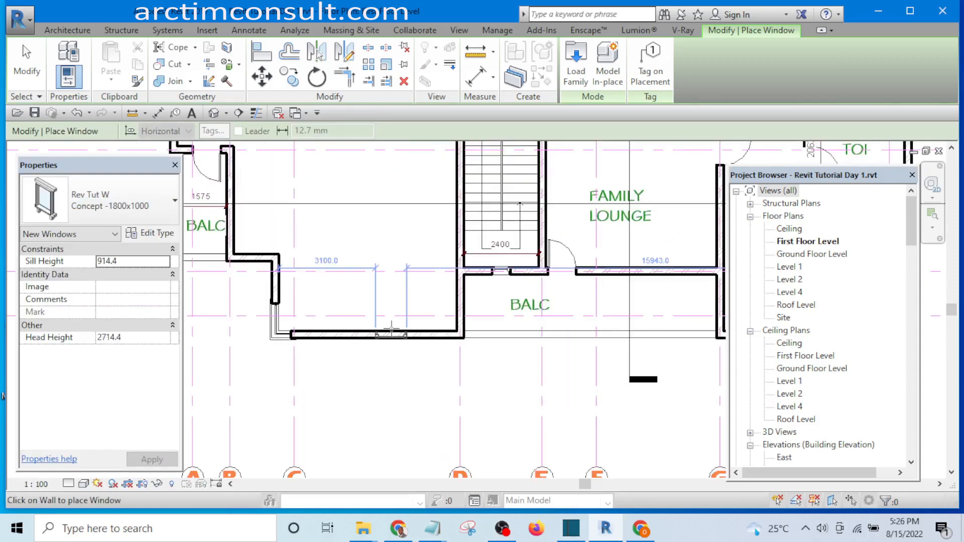
click(391, 327)
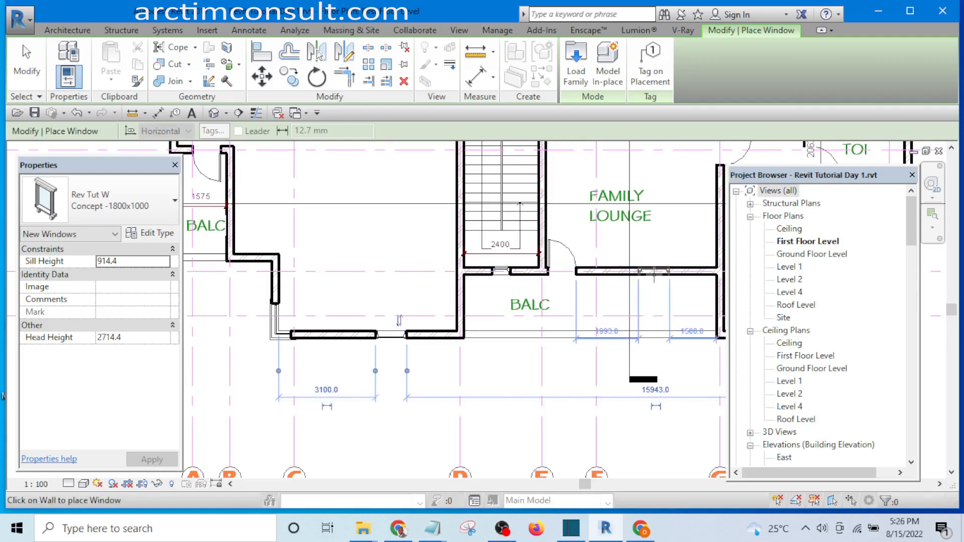
middle_drag(645, 279, 357, 374)
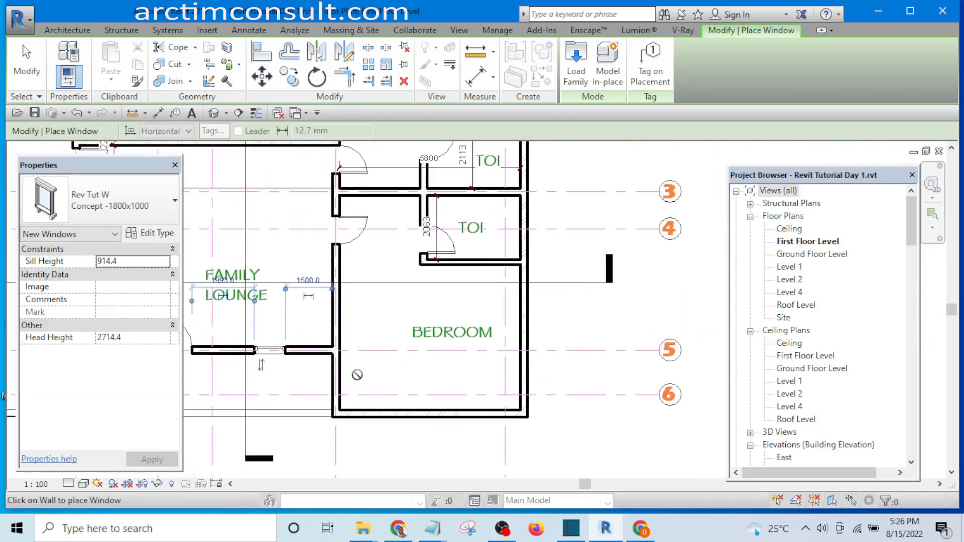
Place three Concept -1800x1000 windows in the lower-right bedroom: one in the lower wall, two in the right wall, 700 mm from the lower and toilet walls
scroll(514, 332, up, 2)
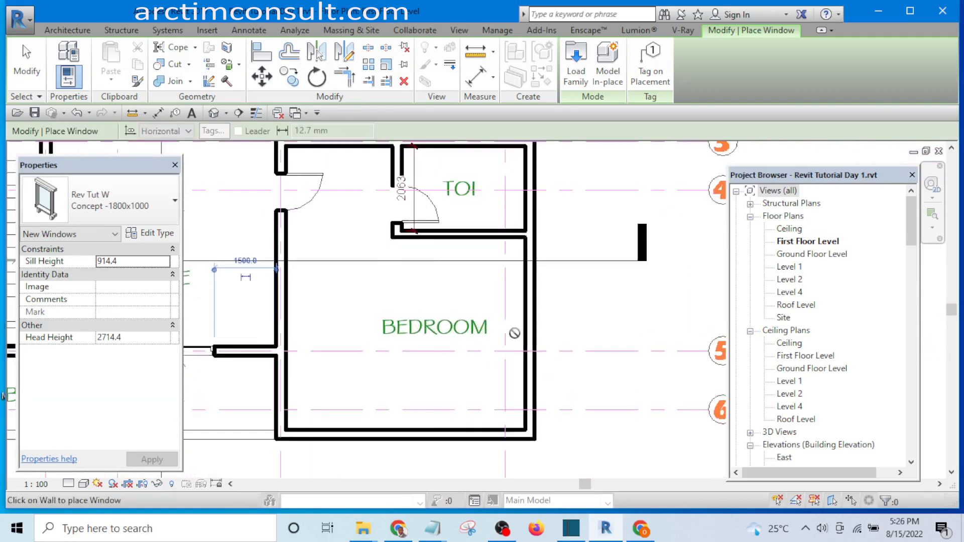
click(394, 431)
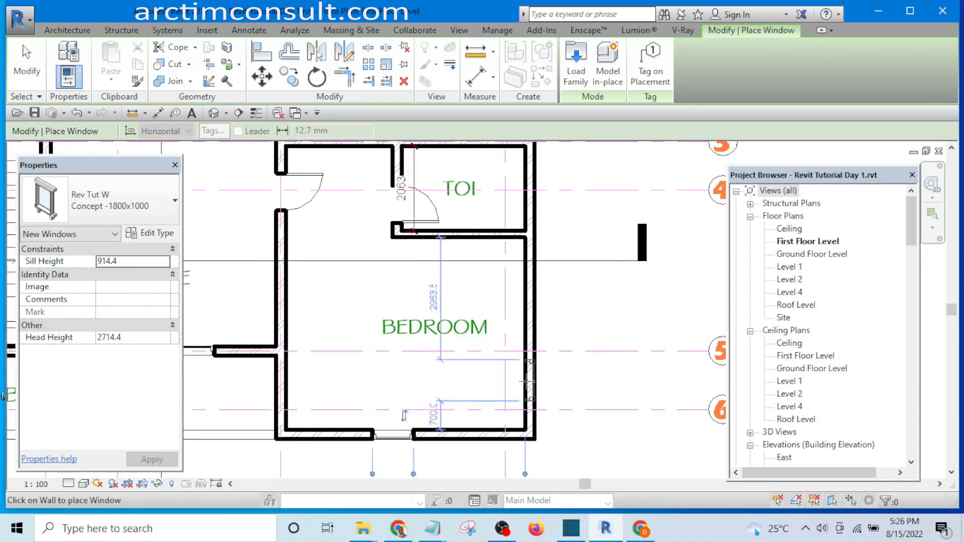
click(527, 381)
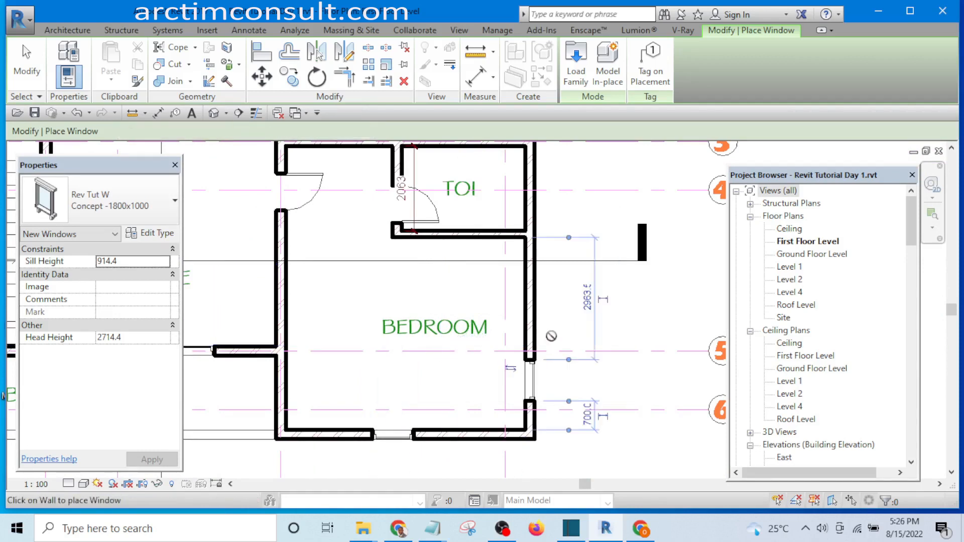
click(524, 286)
Place Concept -1800x1000 windows in the upper-right bedroom's right wall, 800 mm from the toilet wall, and upper wall, 3100 mm from the right wall
scroll(503, 372, down, 5)
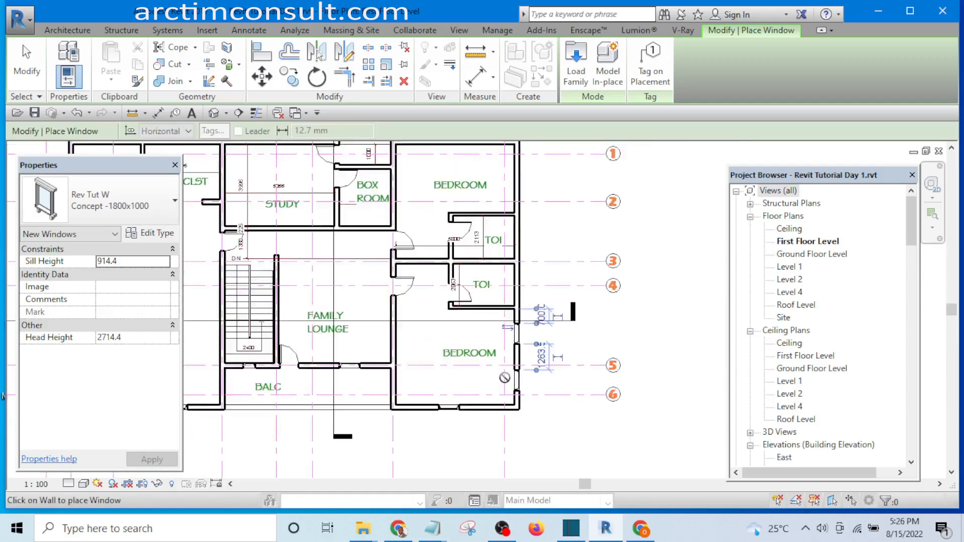
scroll(510, 260, up, 3)
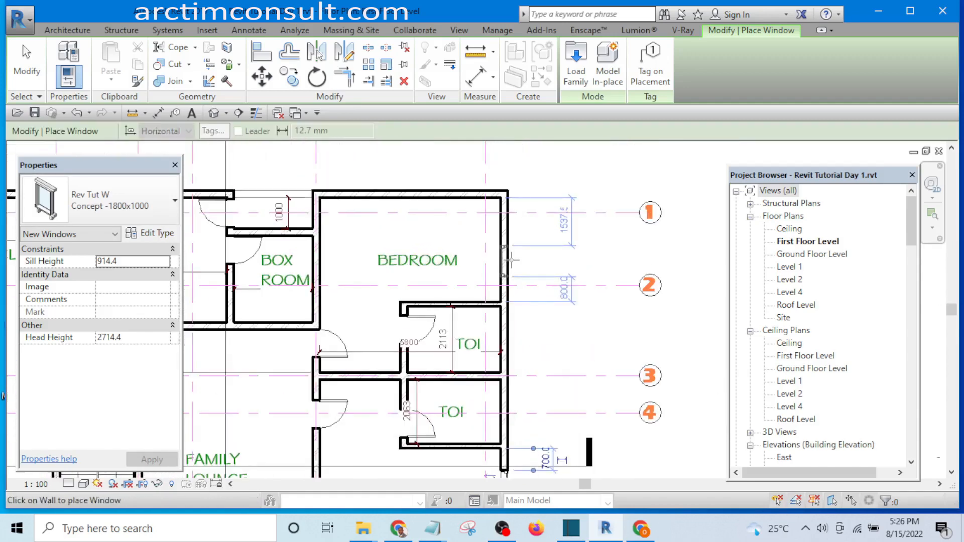
click(496, 260)
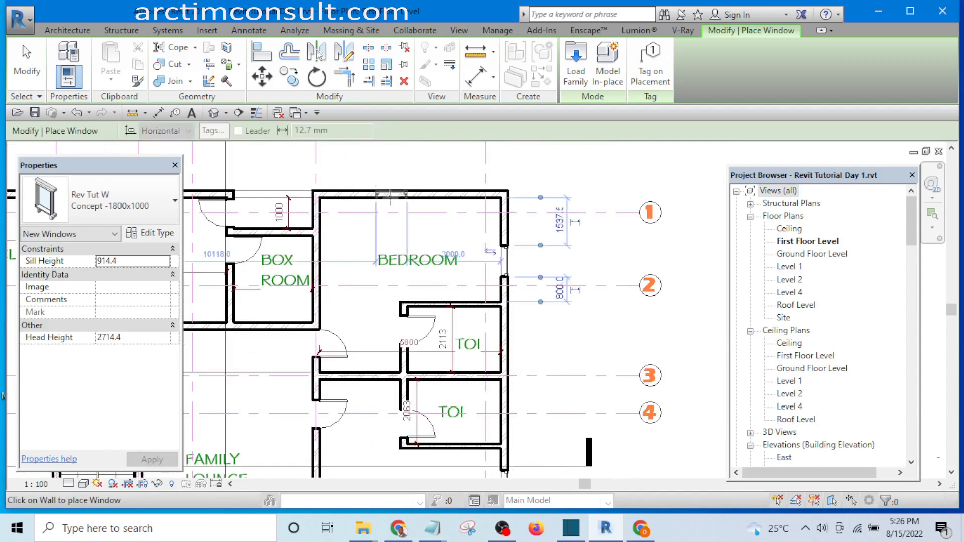
click(390, 200)
Place a Concept -1800x1000 window in the study's upper outer wall, 1800 mm from the walk-in closet wall
scroll(675, 345, down, 3)
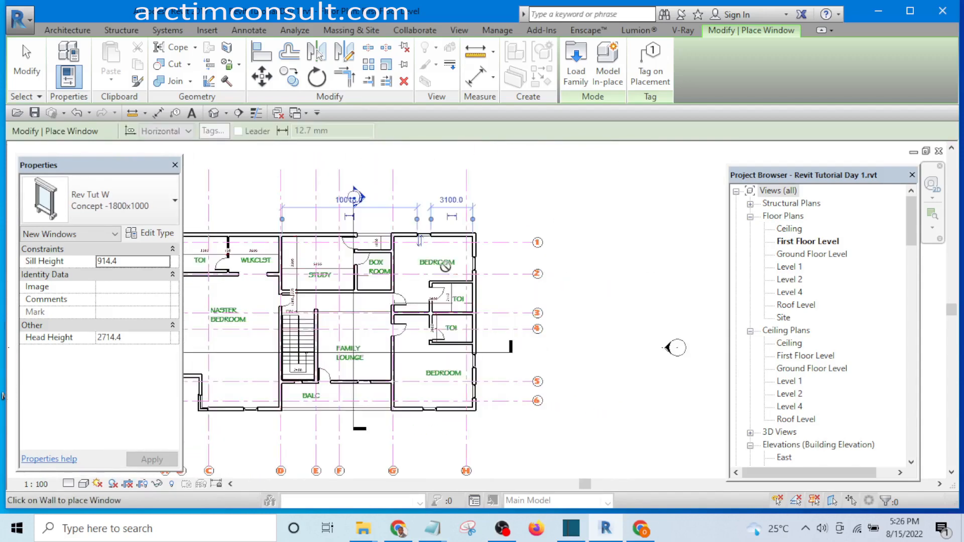
scroll(365, 267, up, 2)
scroll(365, 267, up, 1)
middle_drag(382, 270, 584, 301)
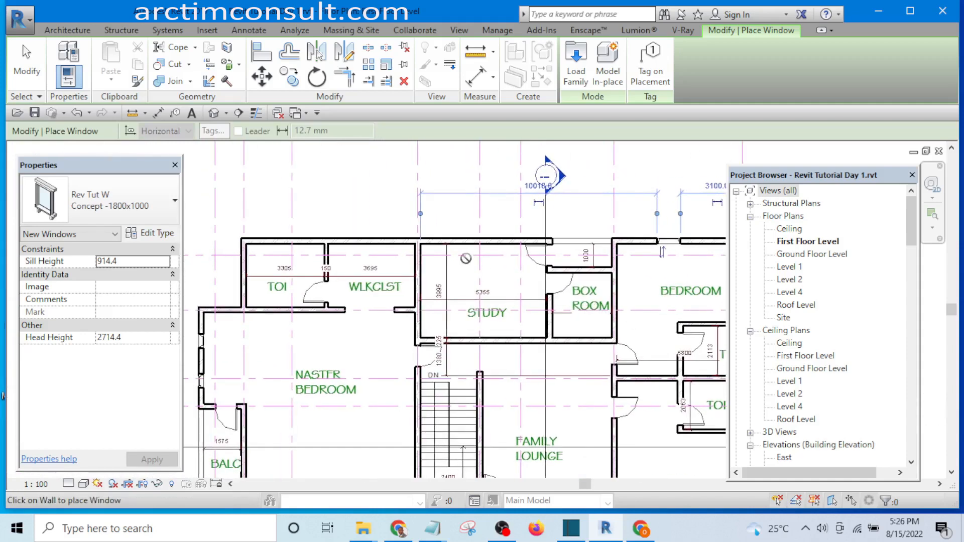
scroll(465, 258, up, 2)
scroll(446, 236, up, 1)
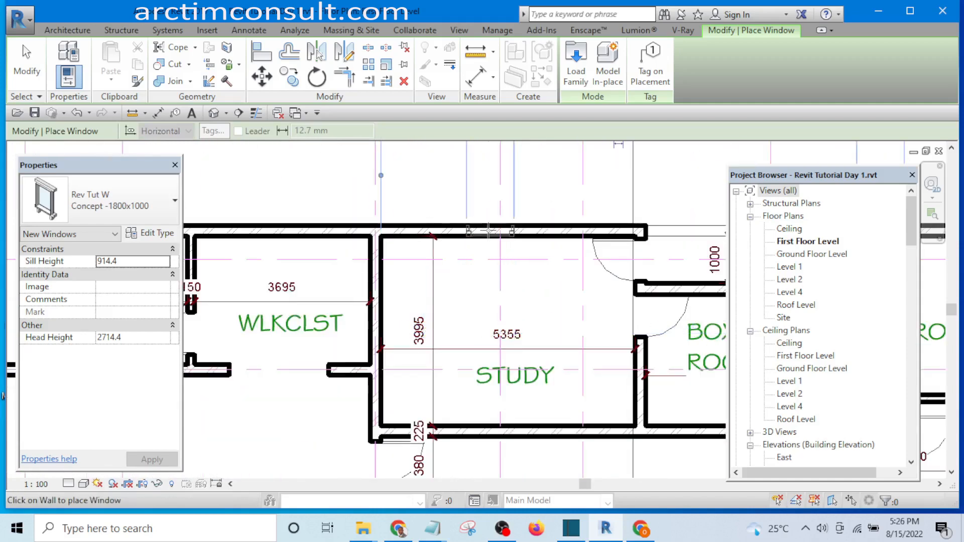
scroll(491, 246, down, 5)
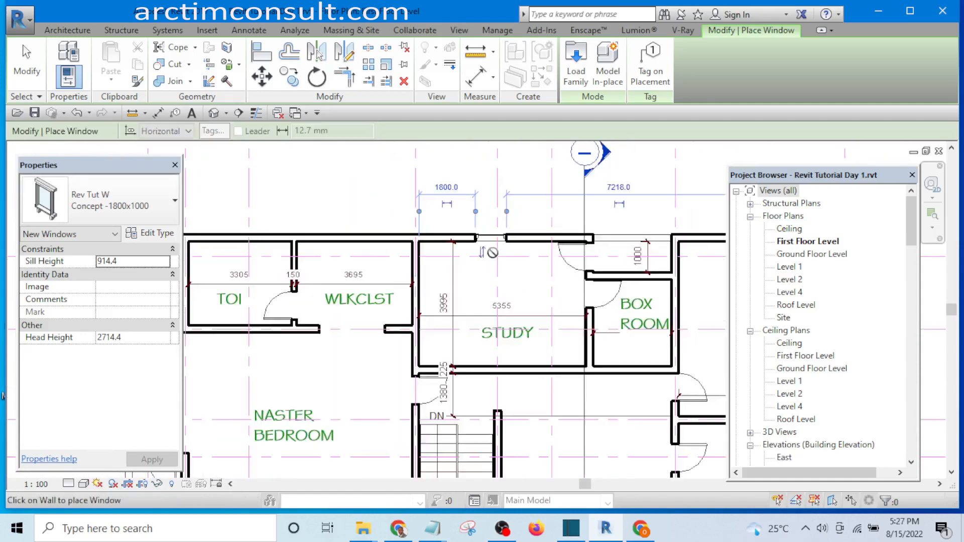
Place a Concept -1800x1000 window in the master toilet's left outer wall, 700 mm from the upper wall, and end window placement
middle_drag(502, 303, 506, 335)
scroll(327, 300, up, 2)
scroll(327, 299, up, 1)
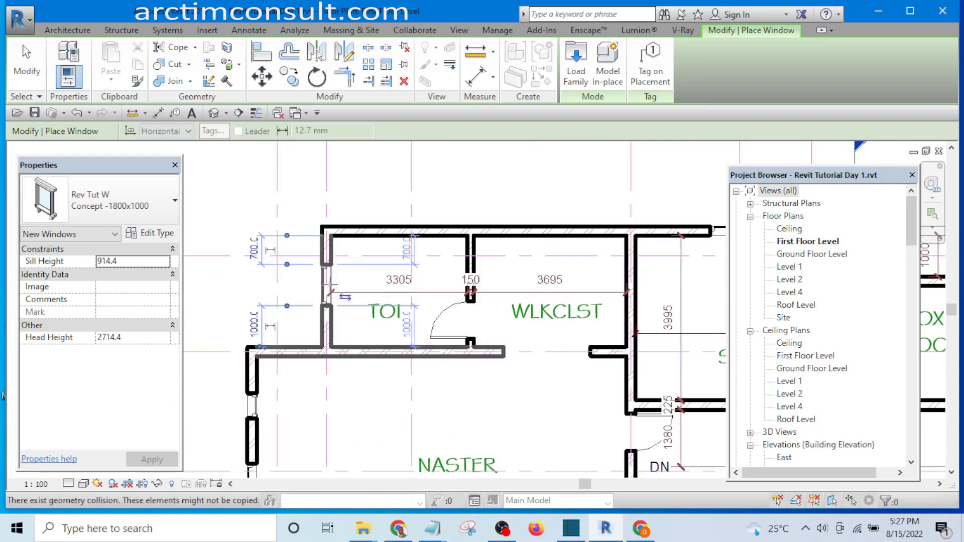
right_click(248, 203)
click(282, 210)
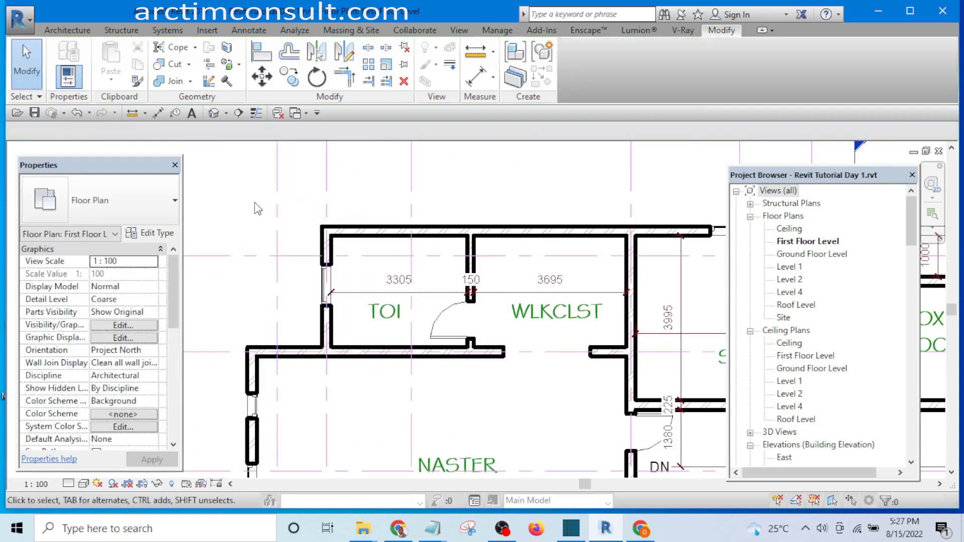
middle_drag(329, 294, 321, 271)
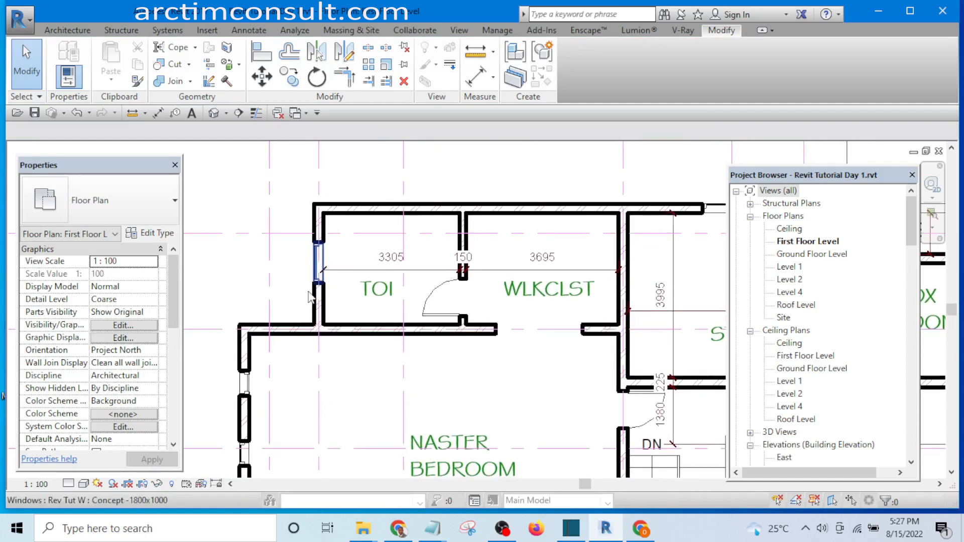
scroll(316, 316, down, 4)
scroll(323, 335, up, 1)
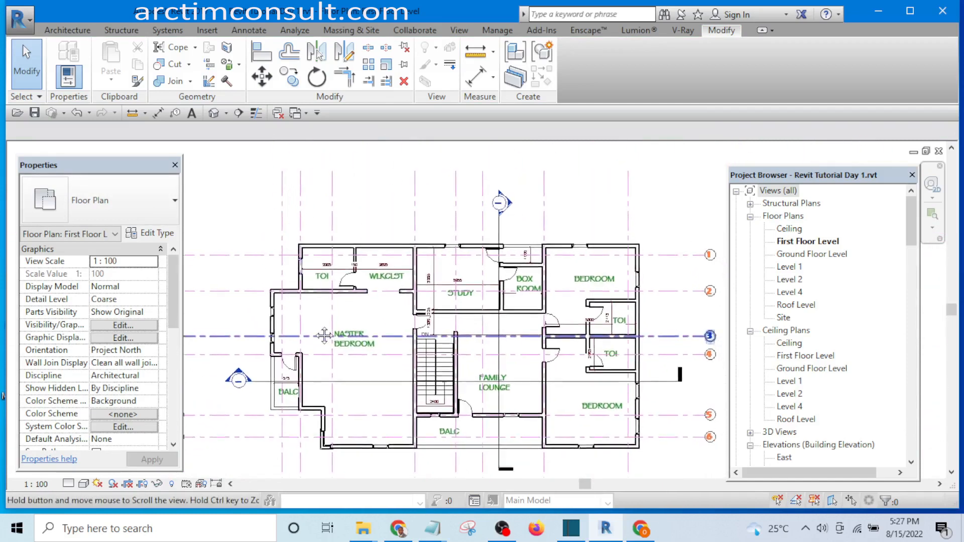
scroll(506, 399, up, 3)
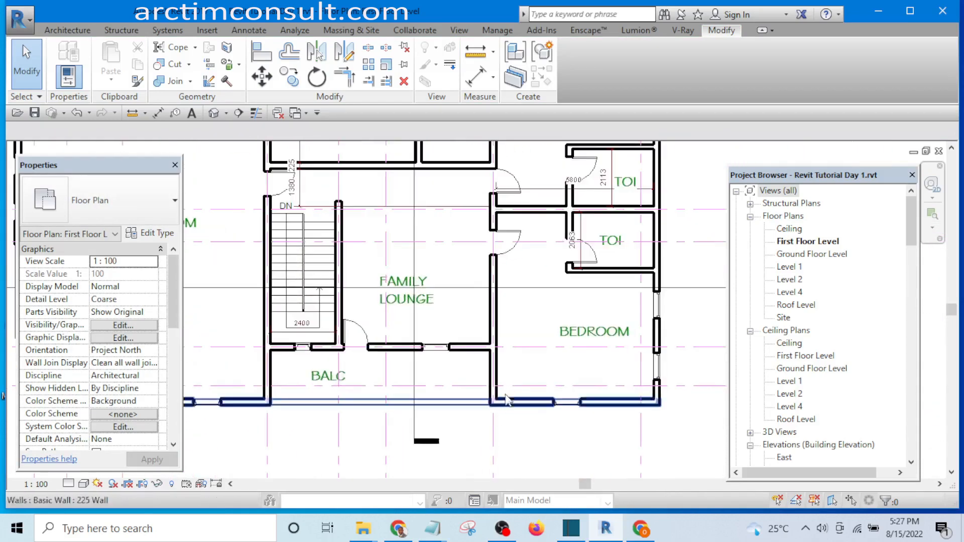
scroll(506, 399, down, 3)
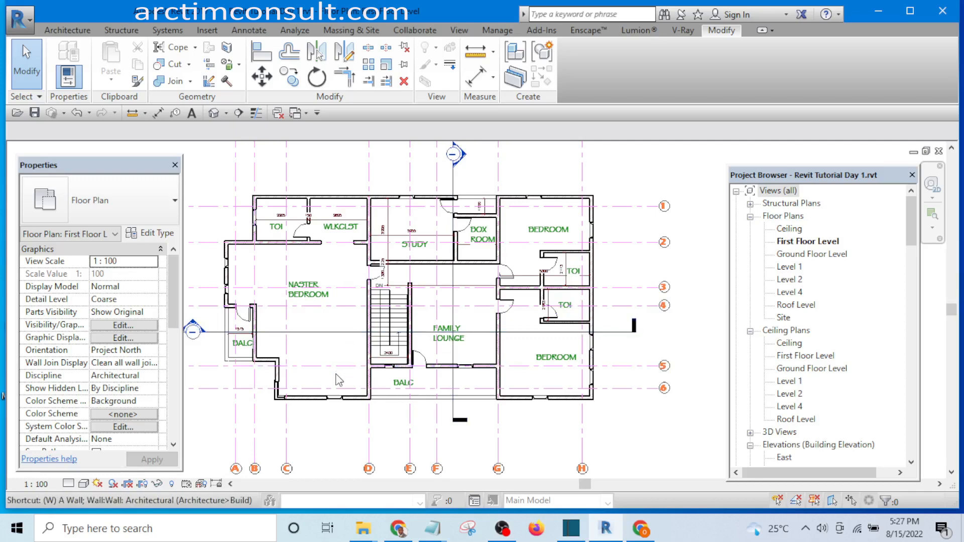
Place Rev Tut toil w windows centred in the right outer walls of the two toilets between the right-hand bedrooms
key(n)
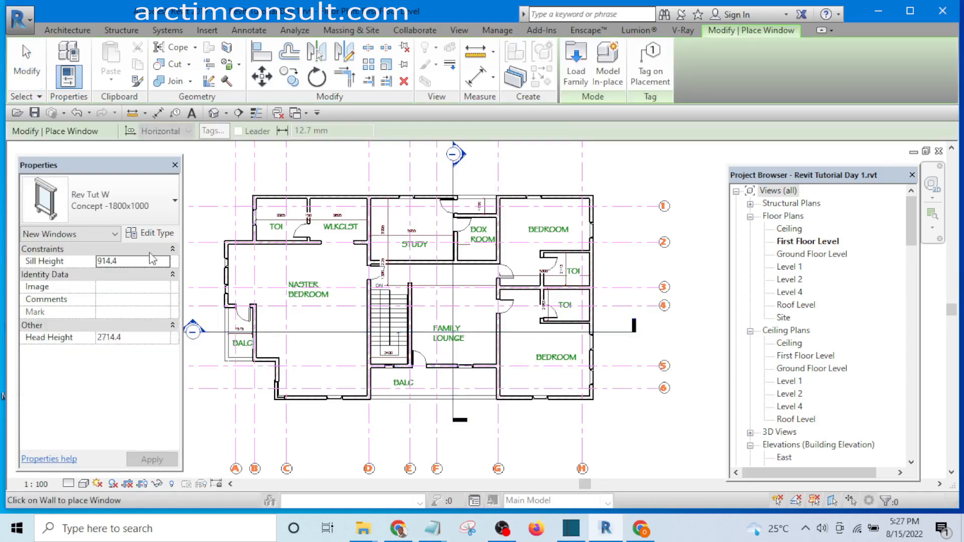
click(133, 200)
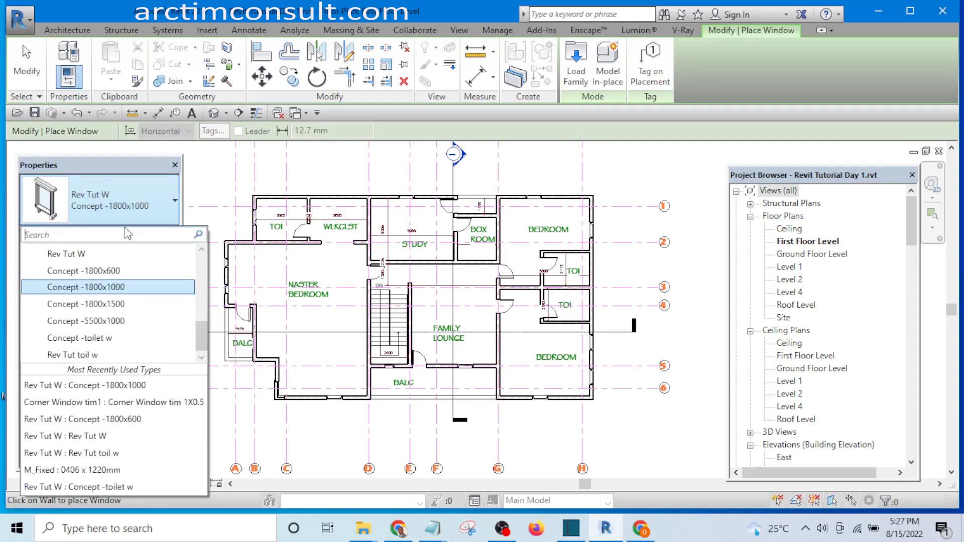
mouse_move(115, 343)
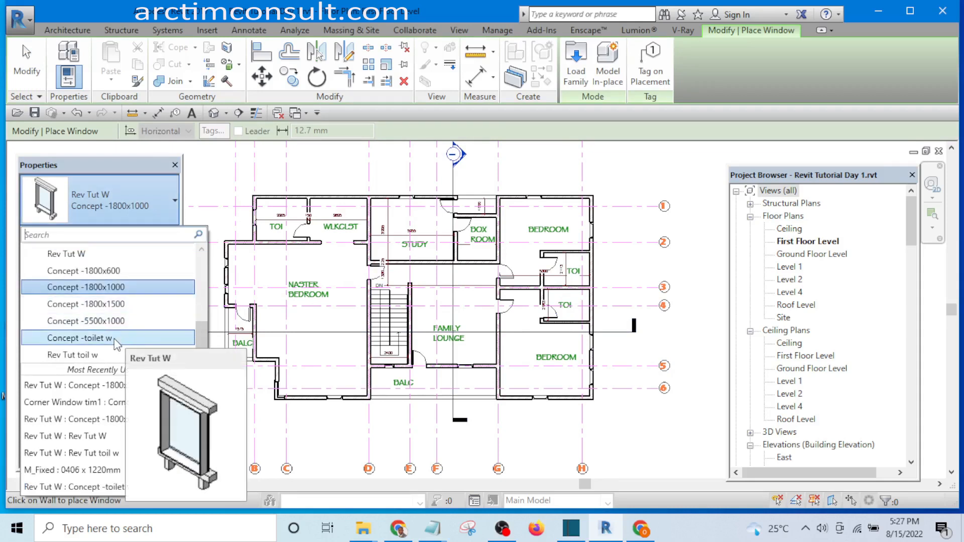
click(115, 338)
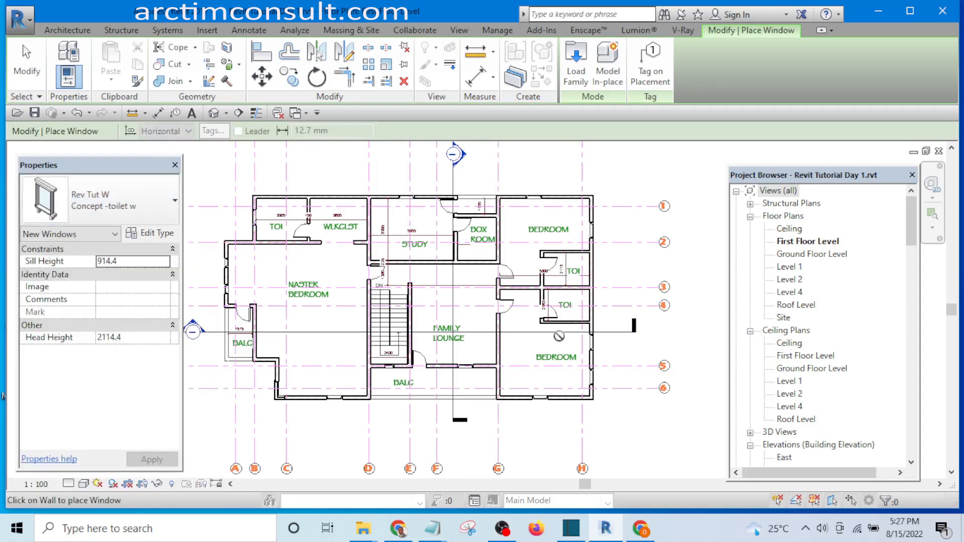
scroll(603, 264, up, 4)
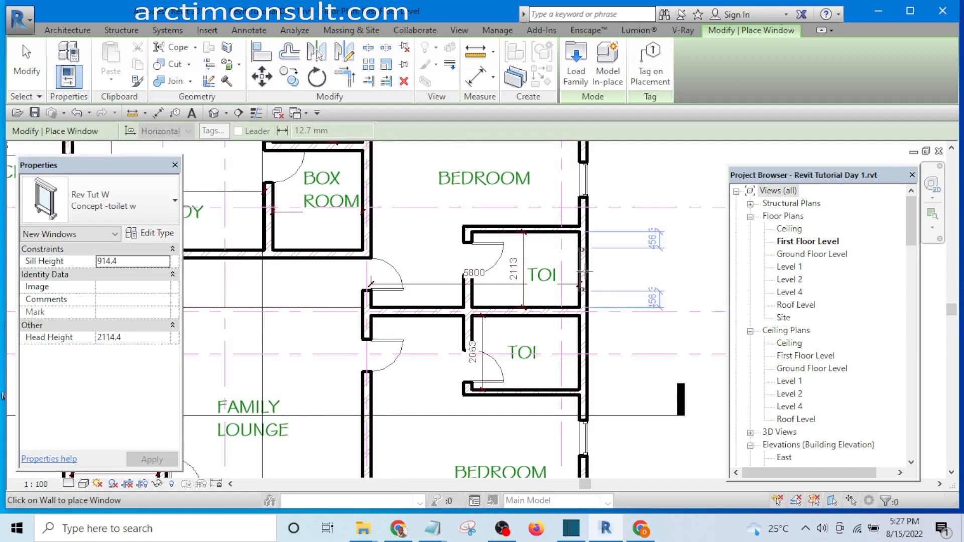
click(90, 210)
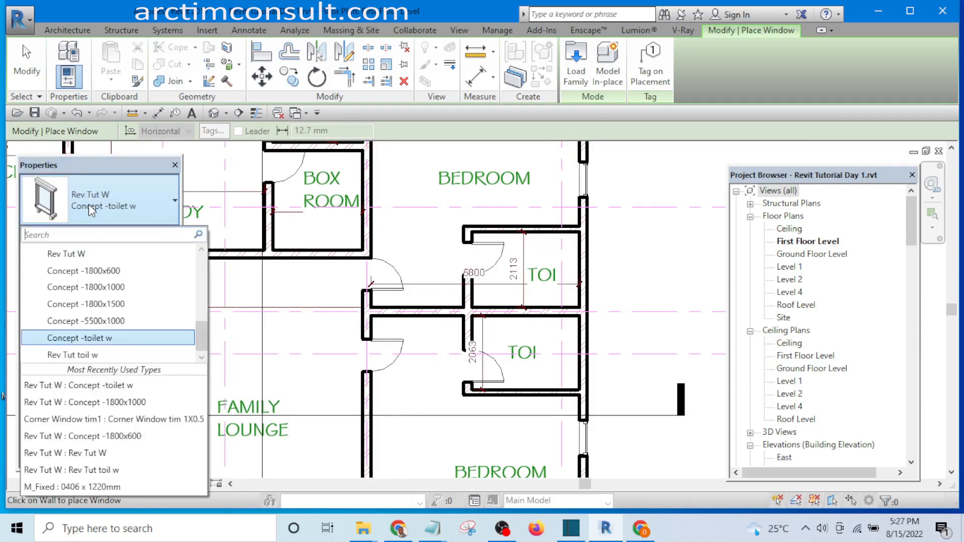
click(95, 357)
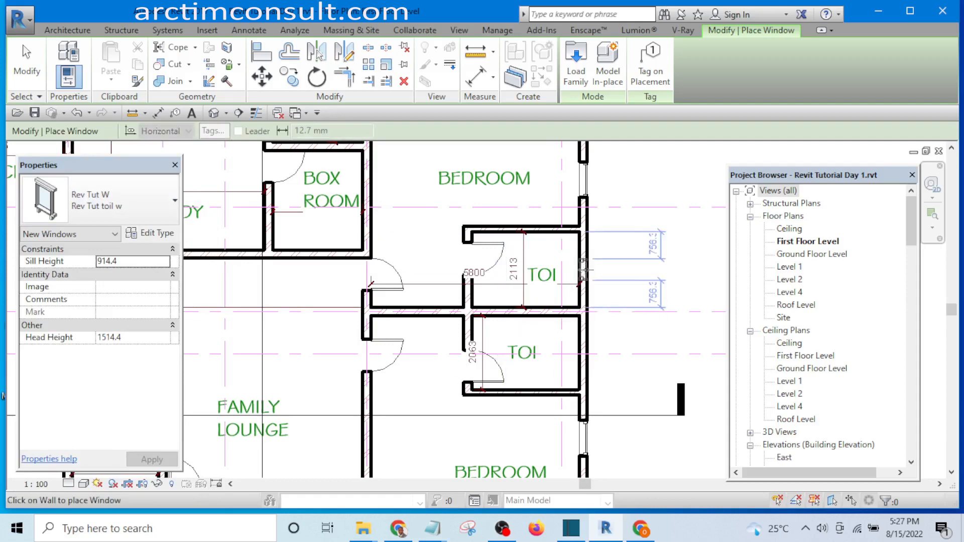
click(581, 271)
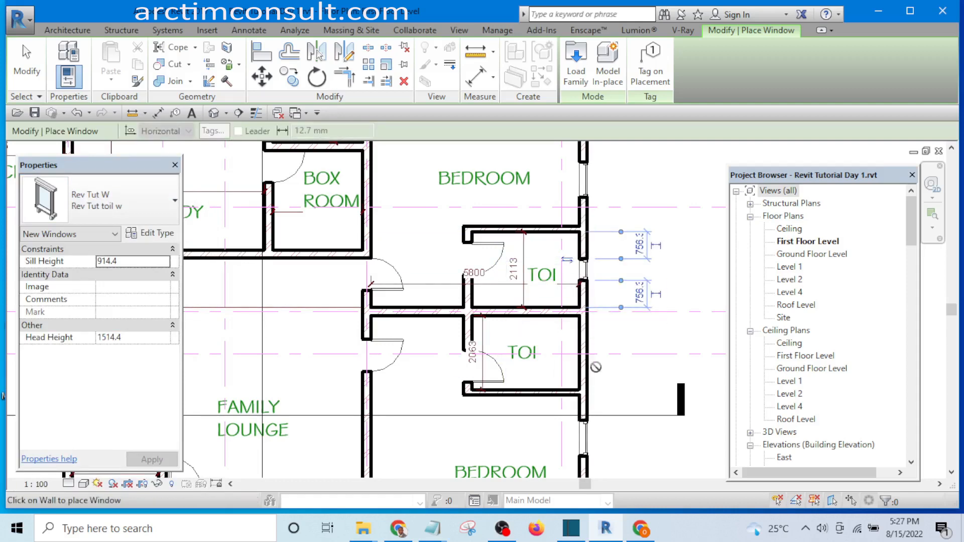
click(582, 353)
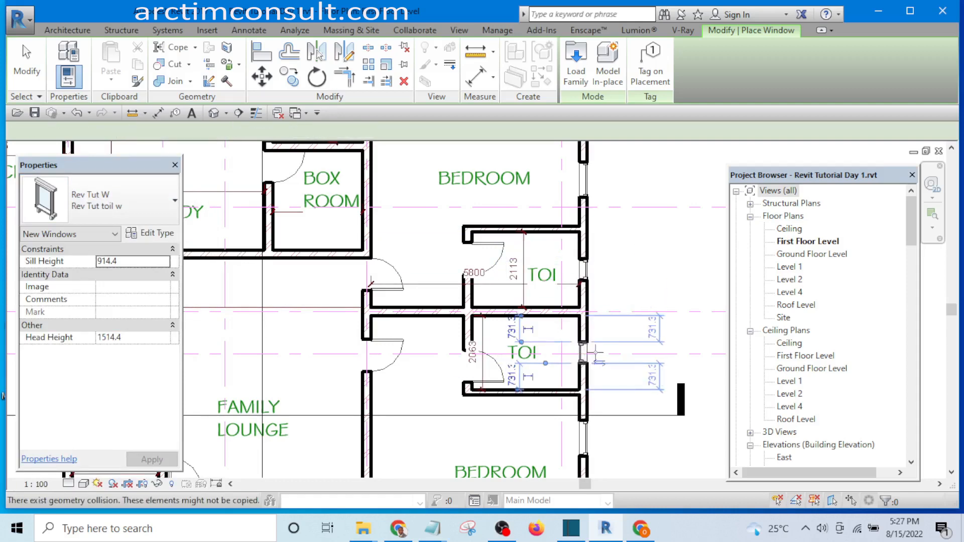
Place a Rev Tut toil w window in the box room's upper wall, about 800 mm from the right wall, and end window placement
scroll(660, 299, down, 4)
scroll(617, 384, up, 1)
middle_drag(542, 414, 693, 338)
scroll(678, 359, down, 2)
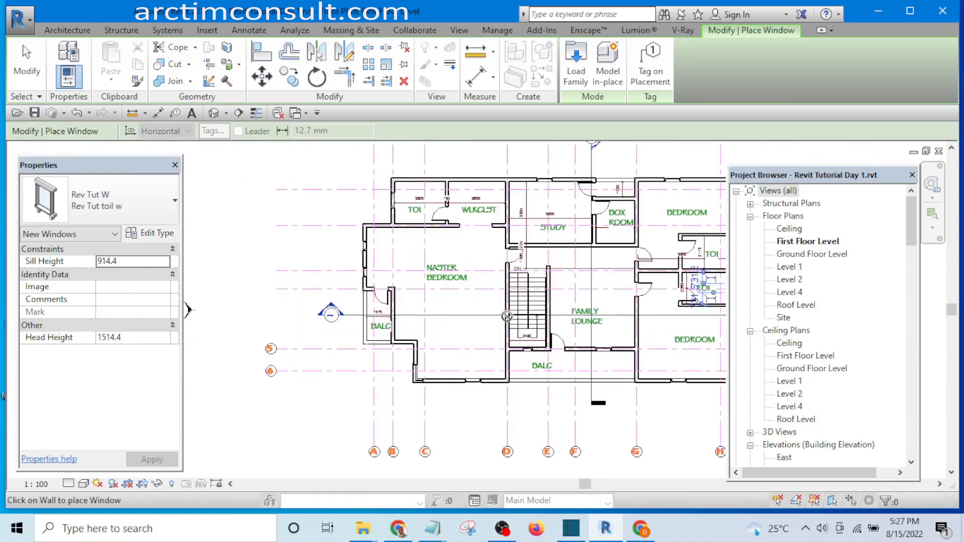
mouse_move(507, 316)
middle_down()
mouse_move(465, 346)
mouse_move(420, 355)
middle_up()
scroll(539, 242, up, 6)
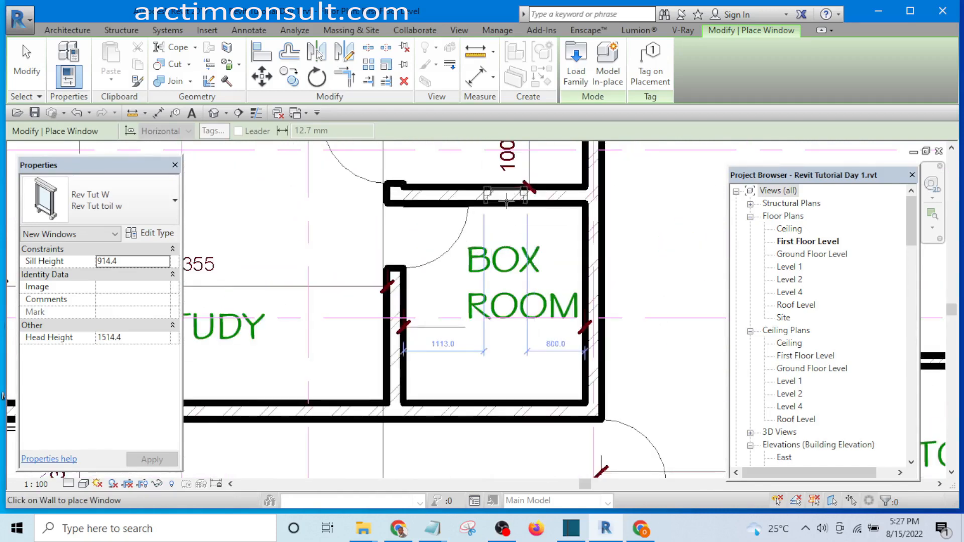
click(507, 201)
scroll(448, 283, down, 4)
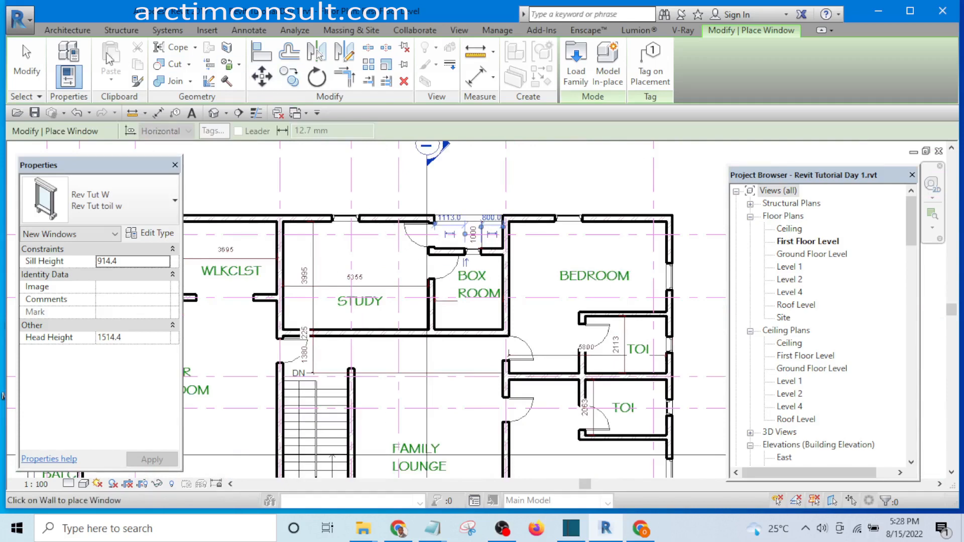
click(30, 65)
Flip the upper Concept -1800x600 window in the master bedroom's left wall so its frame faces outside
middle_drag(312, 245, 622, 192)
scroll(344, 326, up, 3)
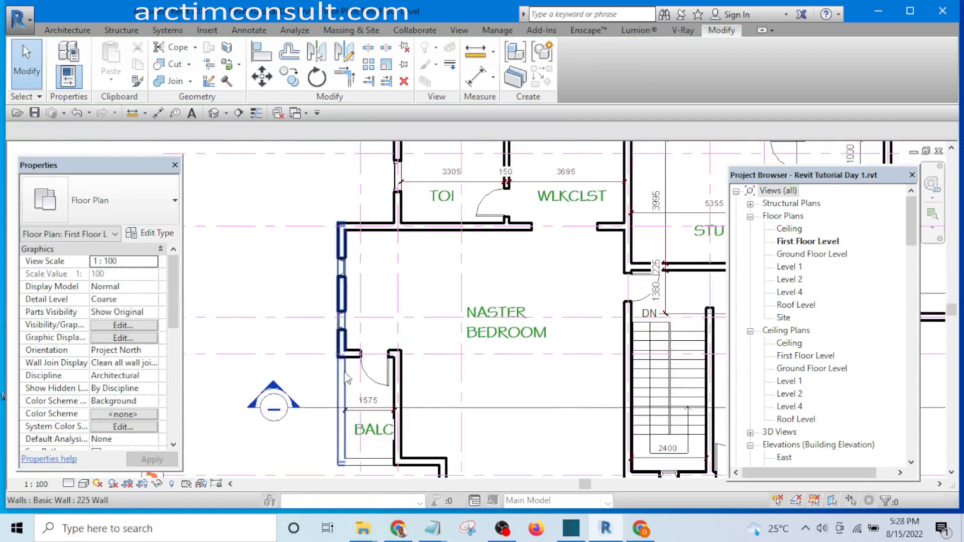
scroll(345, 185, up, 5)
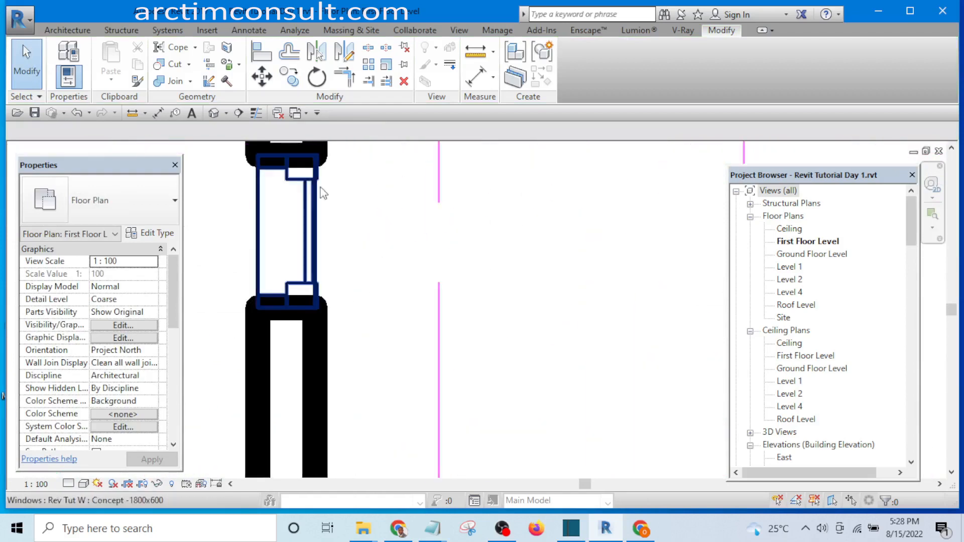
click(292, 180)
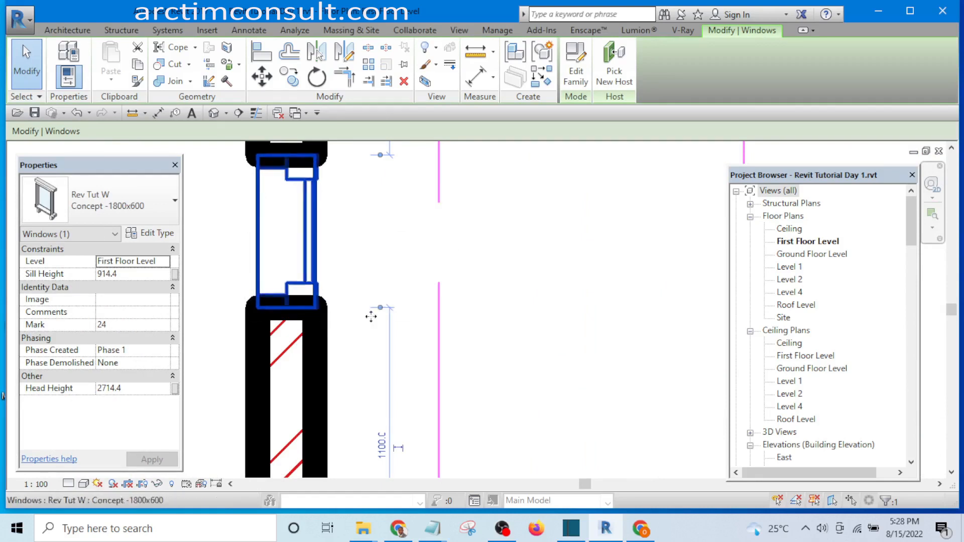
scroll(221, 254, down, 3)
scroll(324, 252, up, 2)
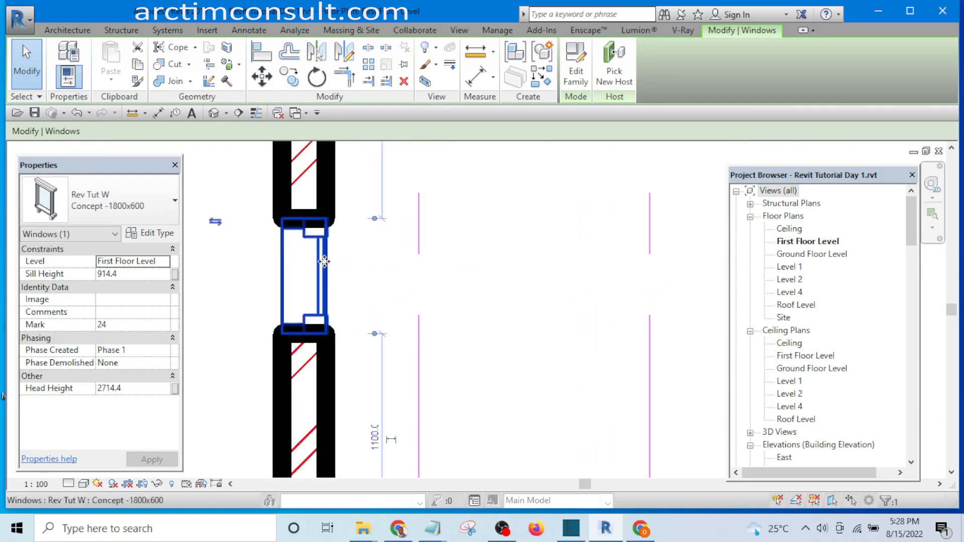
scroll(366, 288, down, 1)
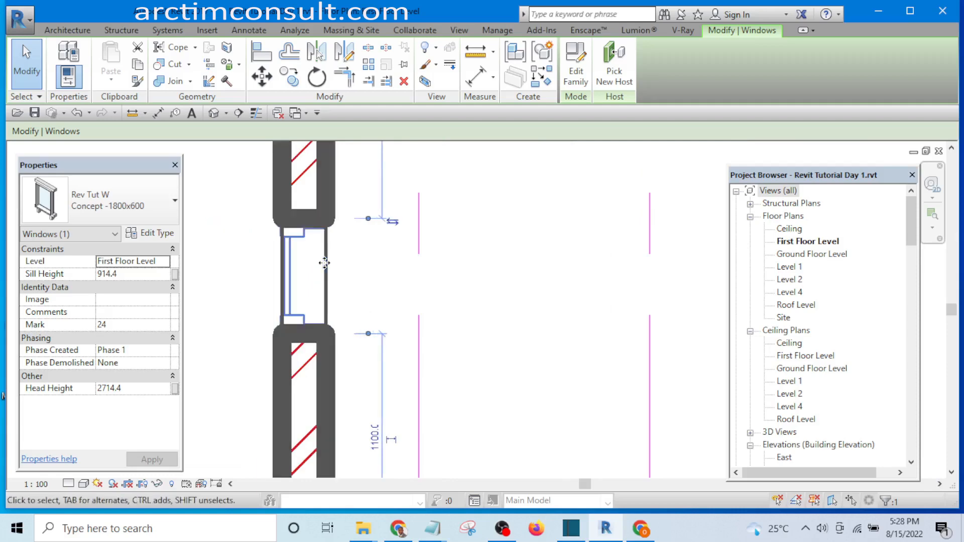
scroll(365, 287, down, 5)
scroll(463, 434, up, 3)
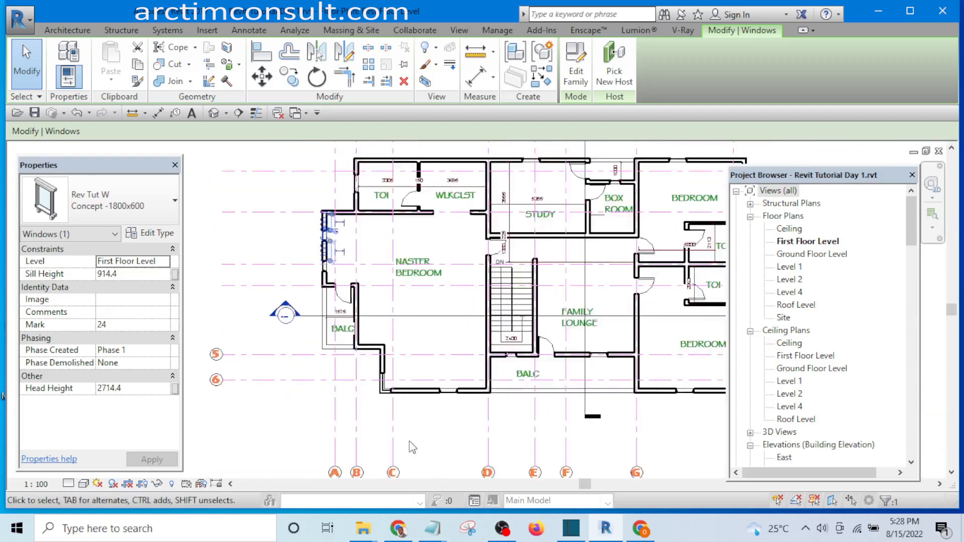
click(463, 434)
Flip the Concept -1800x600 window in the staircase's lower wall so its frame faces the balcony
scroll(512, 413, up, 1)
middle_drag(517, 415, 272, 425)
scroll(344, 312, up, 7)
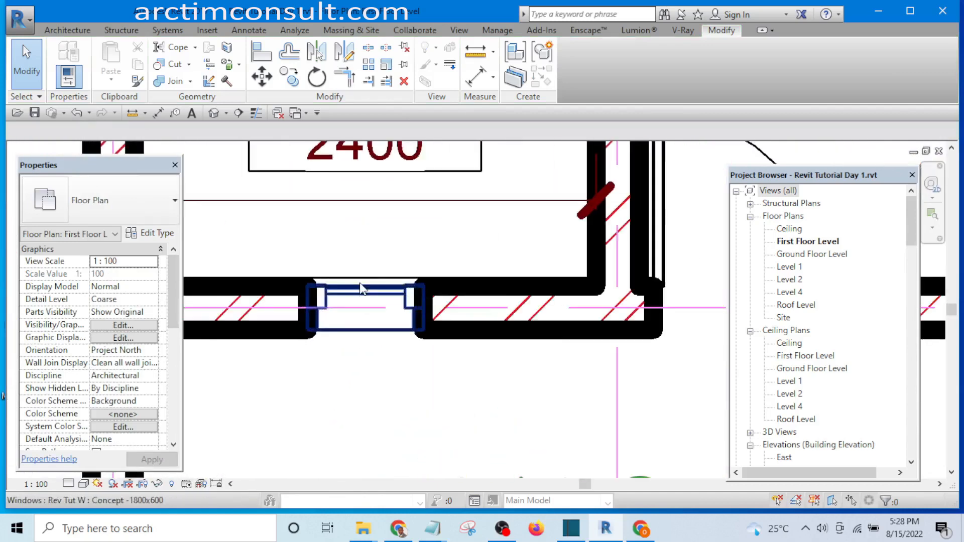
click(337, 315)
key(space)
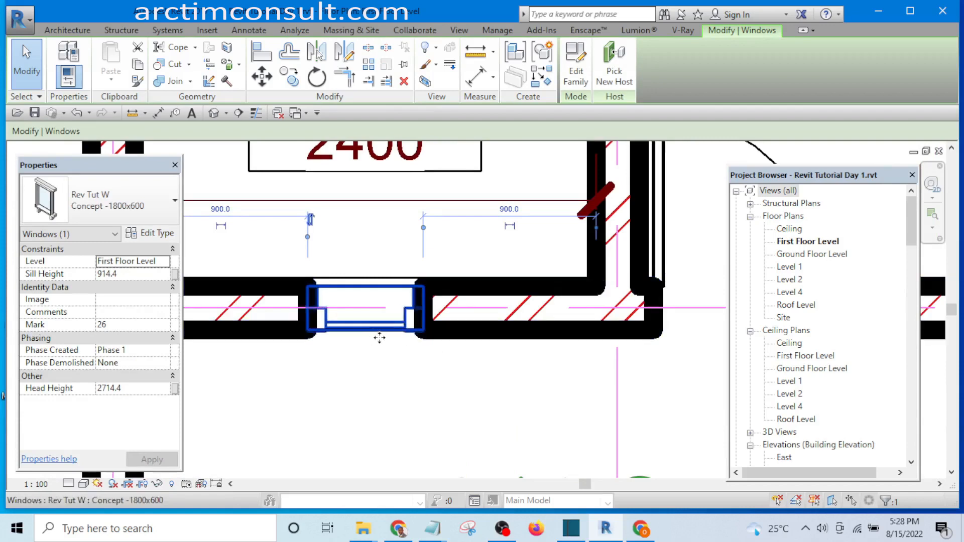
scroll(423, 389, down, 4)
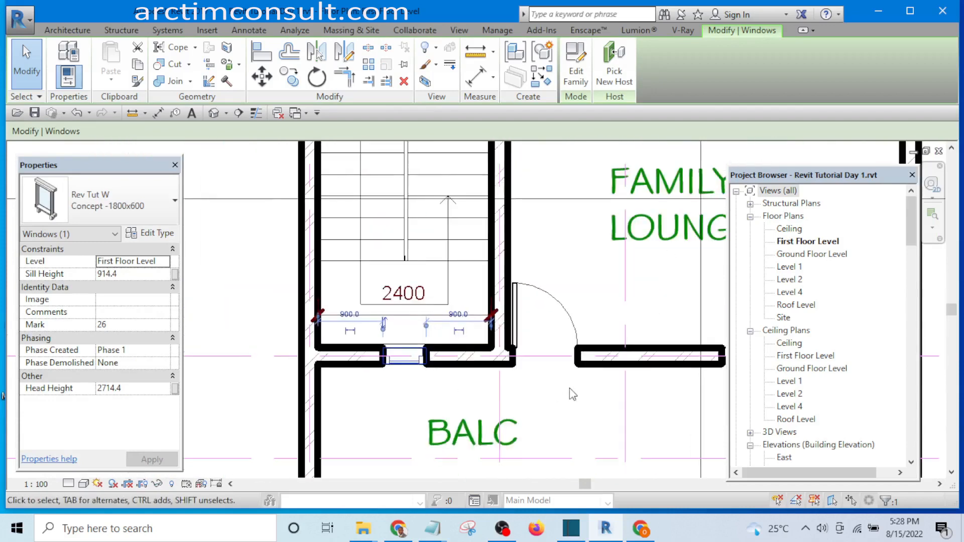
Flip the Concept -1800x1000 window in the family lounge's lower wall so its frame faces the balcony
middle_drag(569, 393, 308, 370)
scroll(396, 331, up, 3)
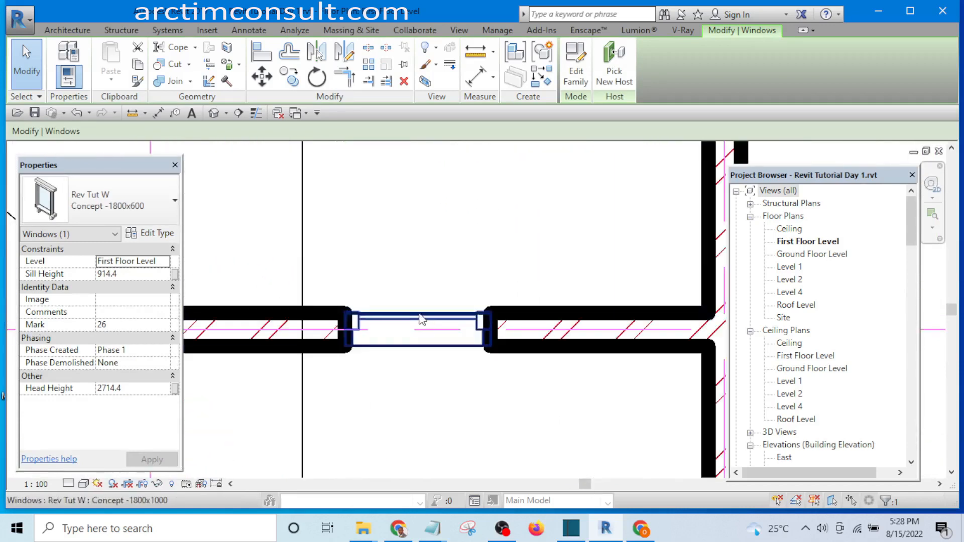
click(422, 319)
click(499, 405)
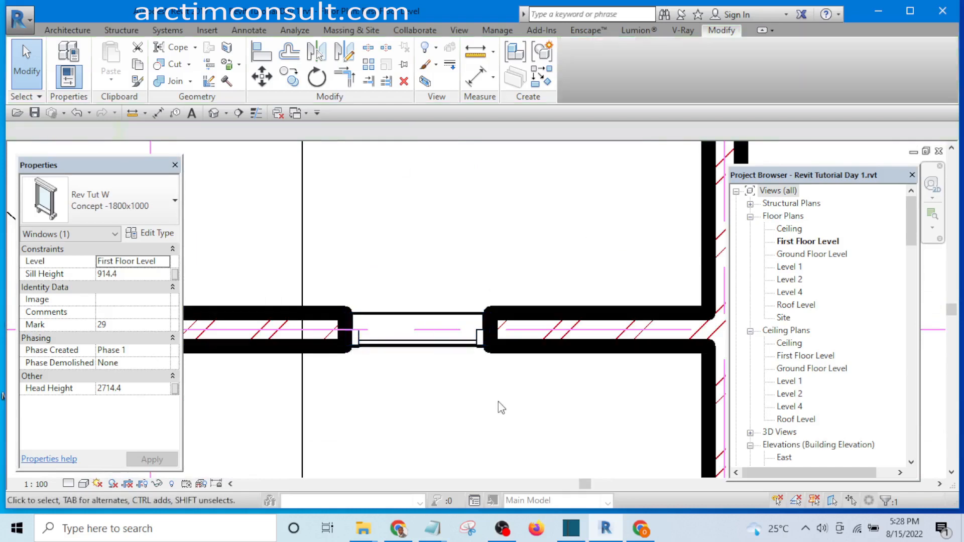
Flip the Rev Tut toil w window in the lower right-hand toilet's outer wall so its frame faces outside
middle_drag(536, 415, 220, 396)
scroll(220, 396, down, 5)
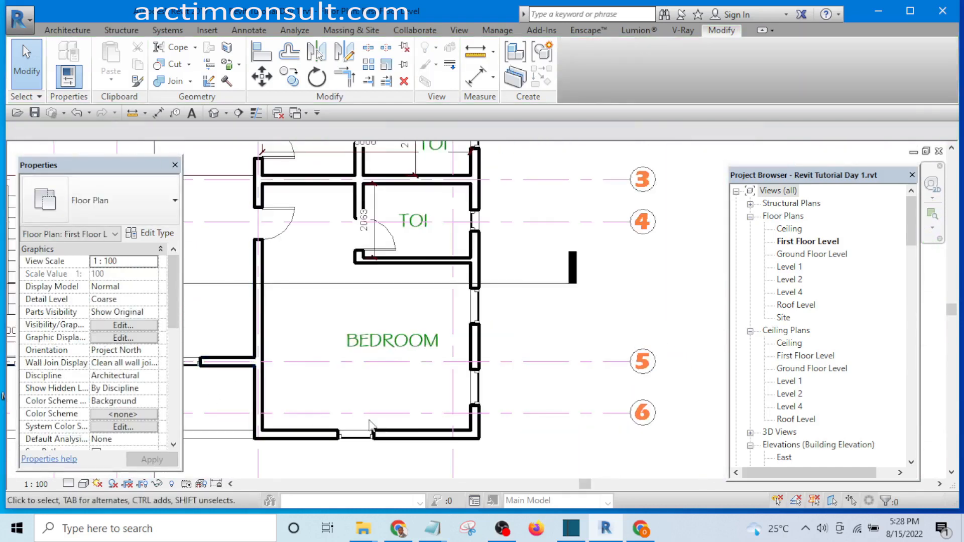
scroll(430, 442, up, 2)
scroll(527, 301, up, 2)
middle_drag(535, 229, 544, 344)
middle_drag(557, 183, 563, 379)
scroll(540, 352, up, 2)
scroll(540, 351, up, 1)
click(536, 327)
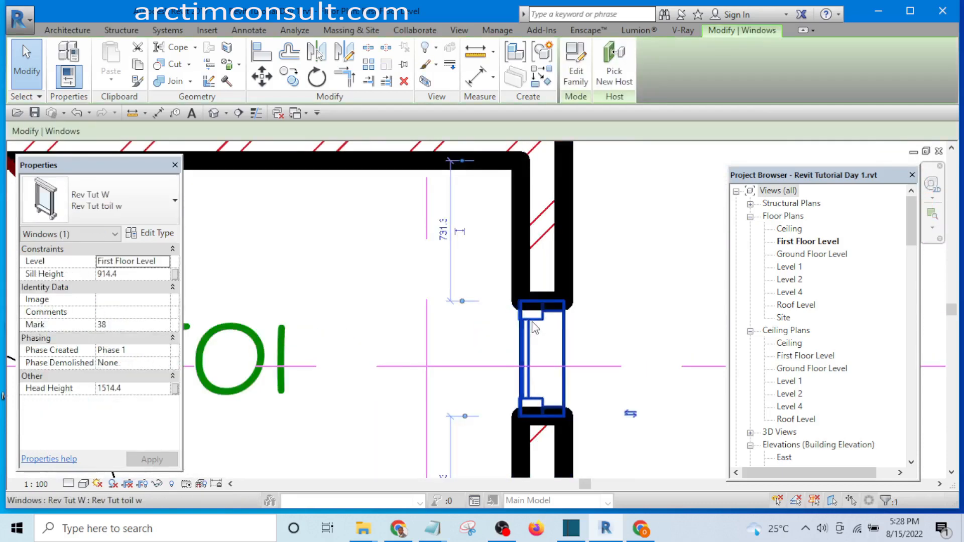
key(space)
Examine the orientation of the remaining windows around the upper-right bedroom, box room, study and master suite
scroll(622, 329, down, 3)
middle_drag(640, 271, 641, 441)
middle_drag(642, 265, 641, 410)
scroll(633, 387, down, 4)
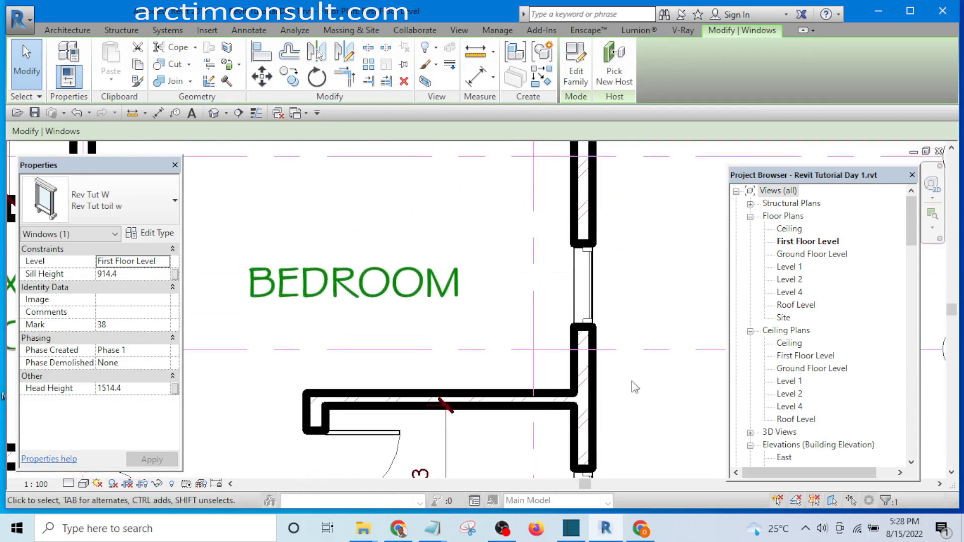
scroll(525, 228, up, 3)
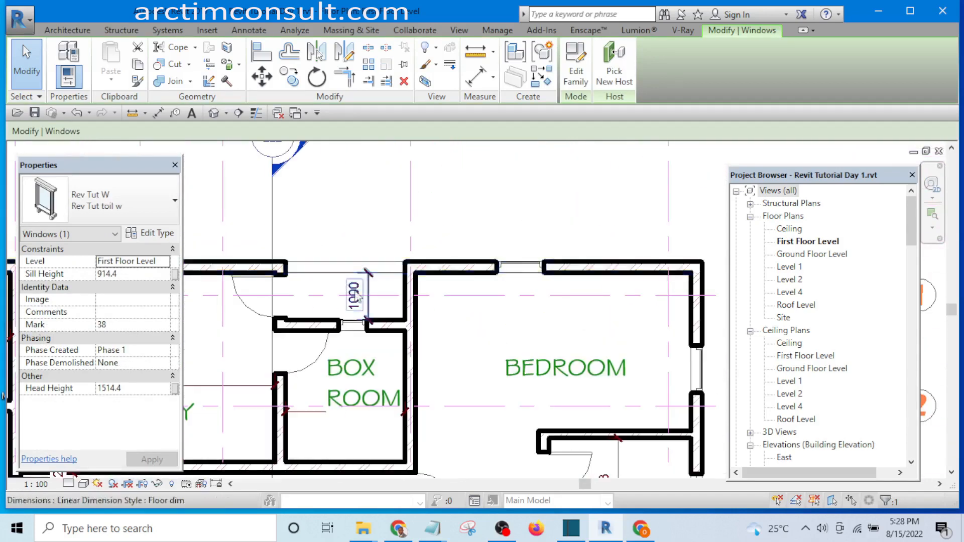
middle_drag(208, 239, 470, 296)
scroll(469, 295, down, 4)
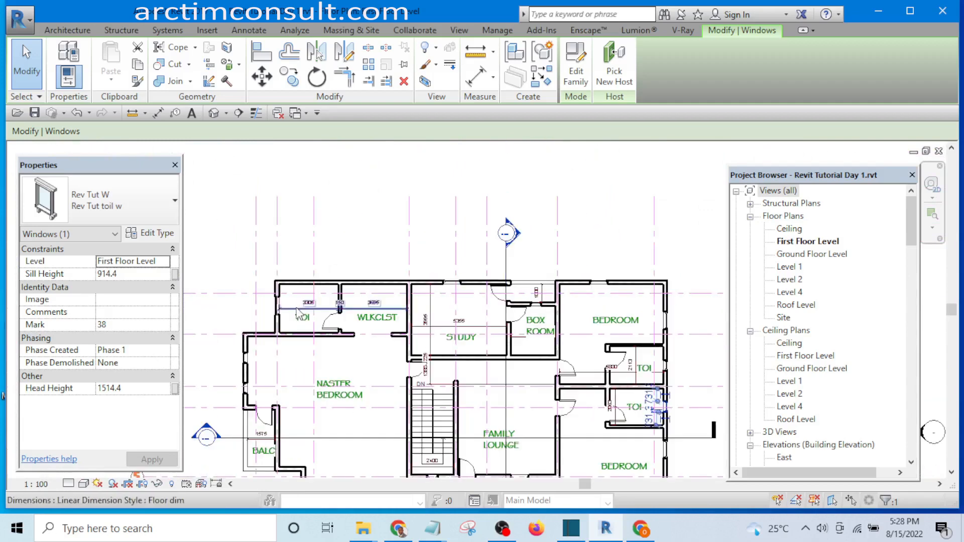
middle_drag(395, 202, 416, 145)
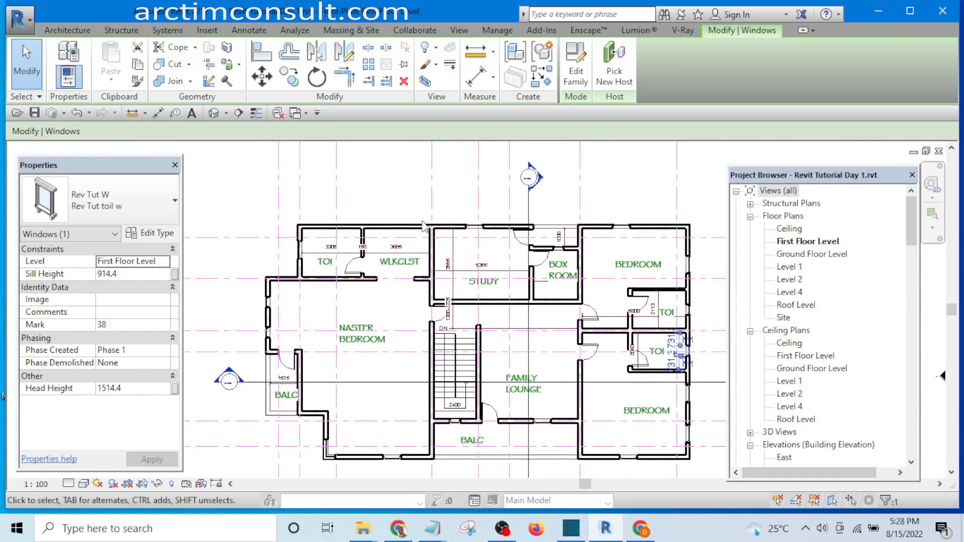
middle_drag(410, 234, 368, 175)
scroll(419, 258, down, 5)
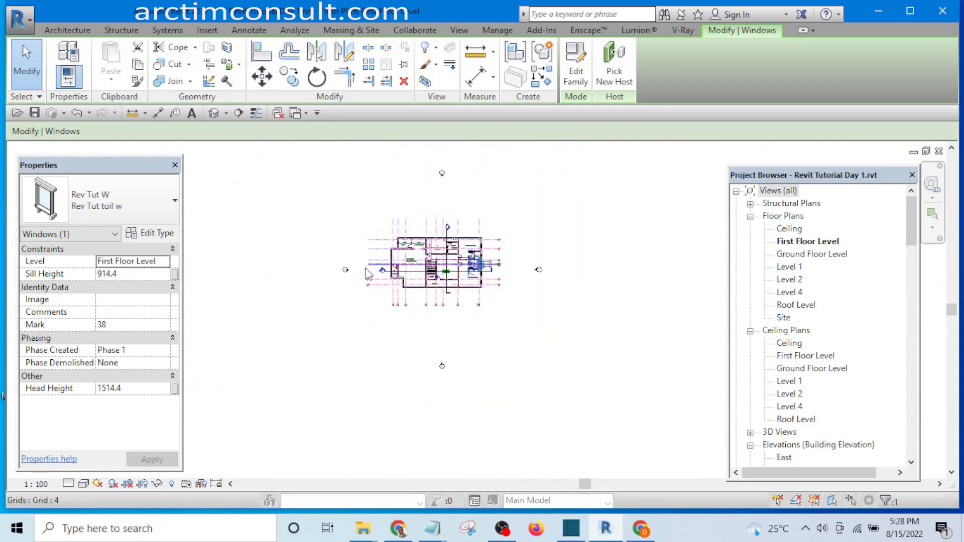
scroll(410, 246, up, 5)
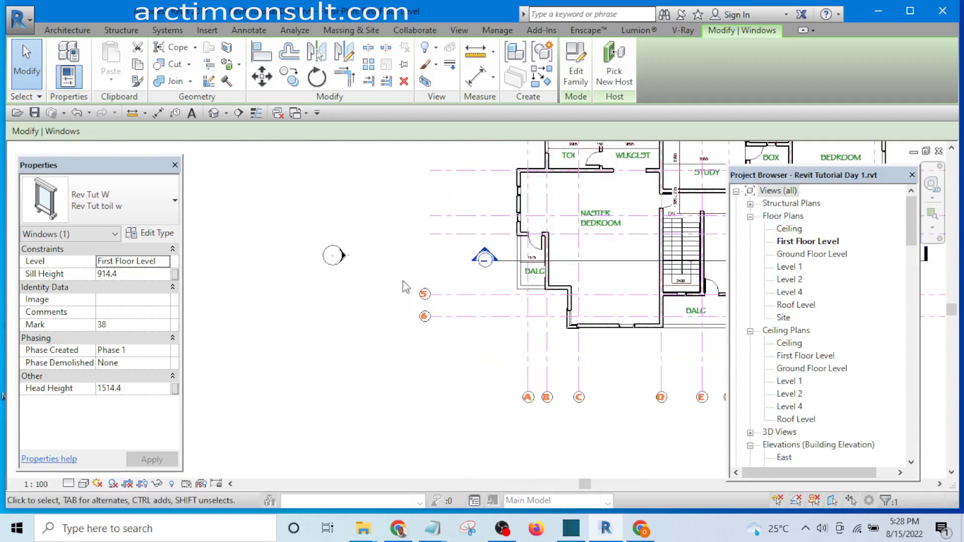
Open the West elevation and examine how the ground-floor and first-floor windows compare in type, size and vertical alignment
double_click(346, 257)
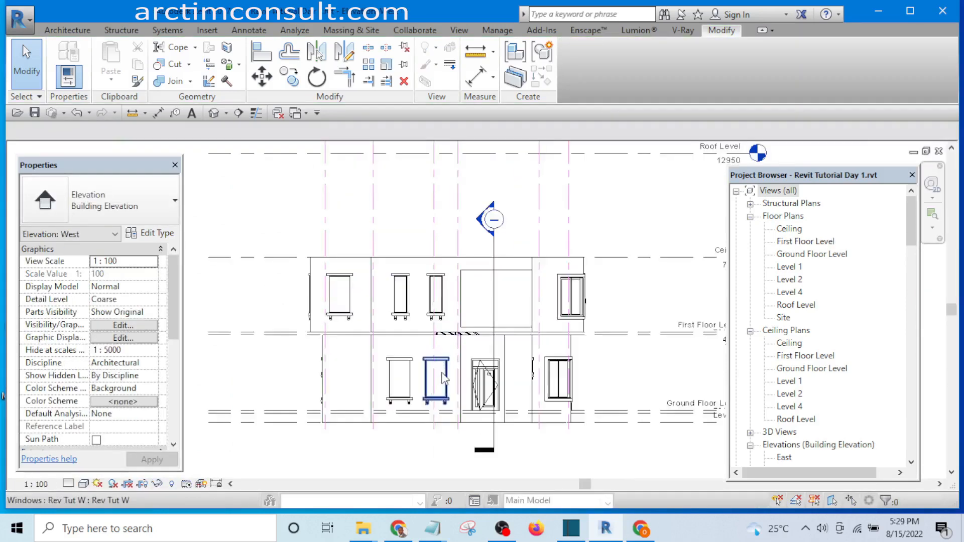
scroll(442, 342, up, 3)
scroll(448, 222, down, 2)
scroll(449, 223, up, 4)
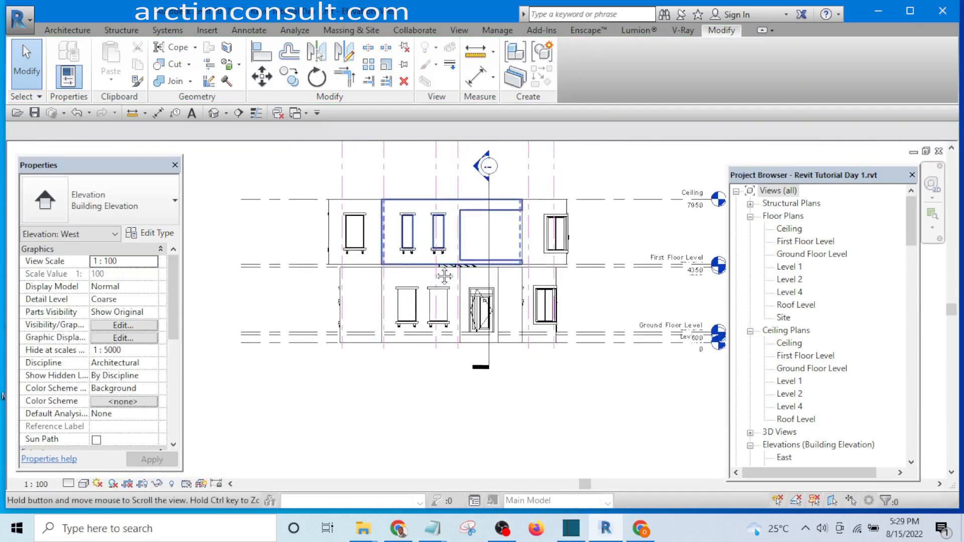
scroll(430, 279, down, 2)
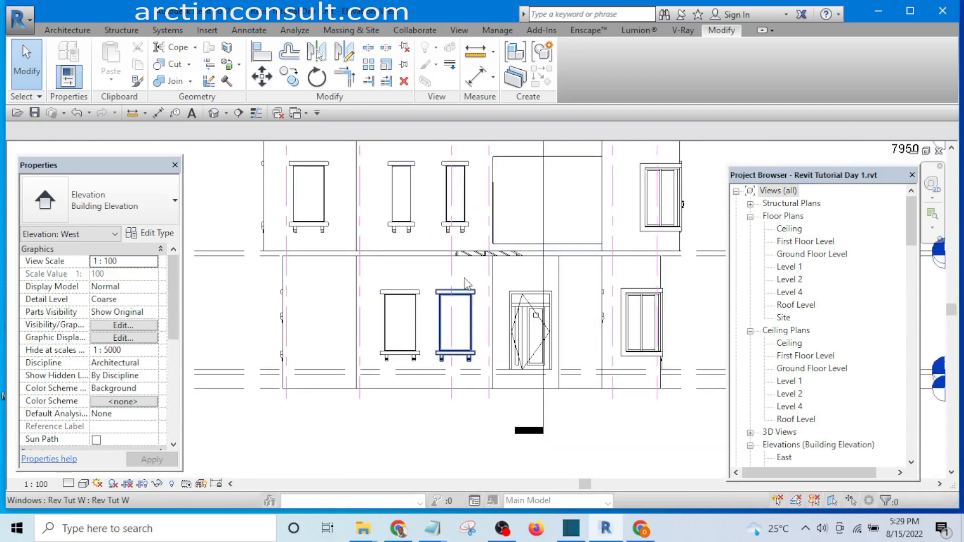
middle_drag(476, 333, 477, 363)
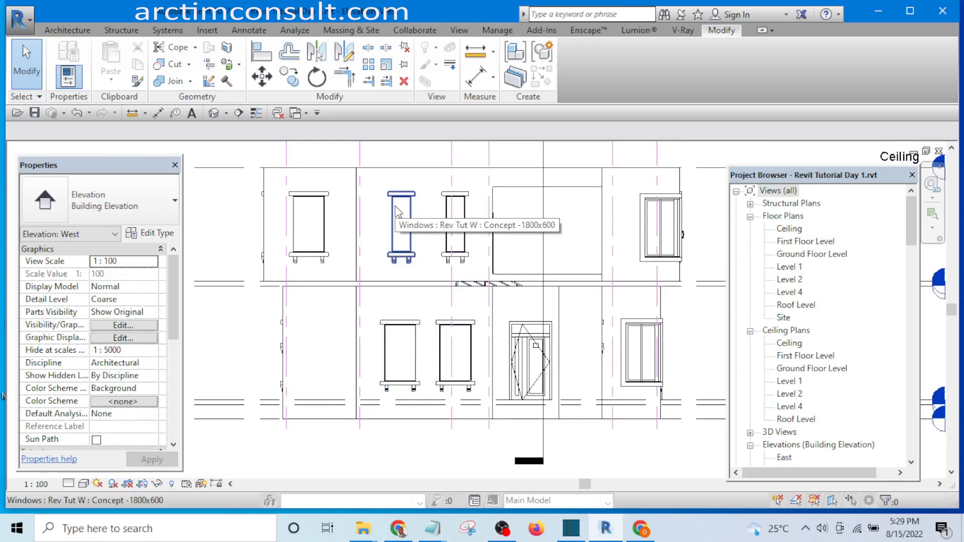
scroll(412, 331, down, 3)
scroll(329, 230, up, 4)
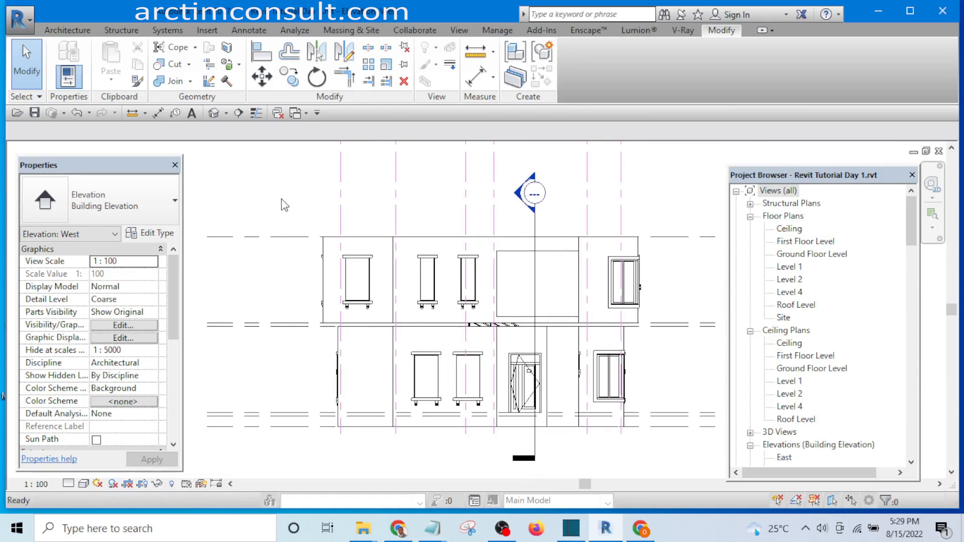
Match the two paired ground-floor windows in the West elevation to the Concept -1800x600 type of the first-floor window above
key(m)
key(a)
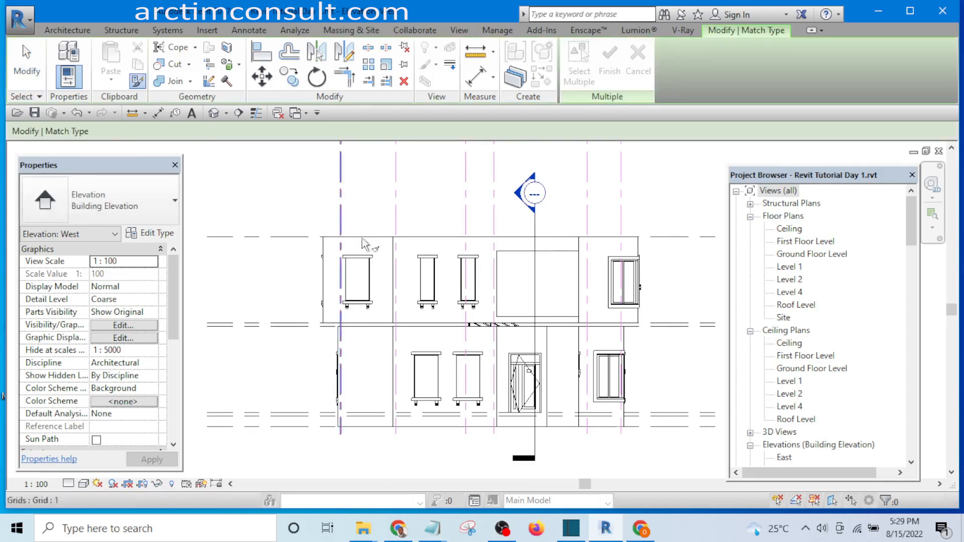
click(427, 283)
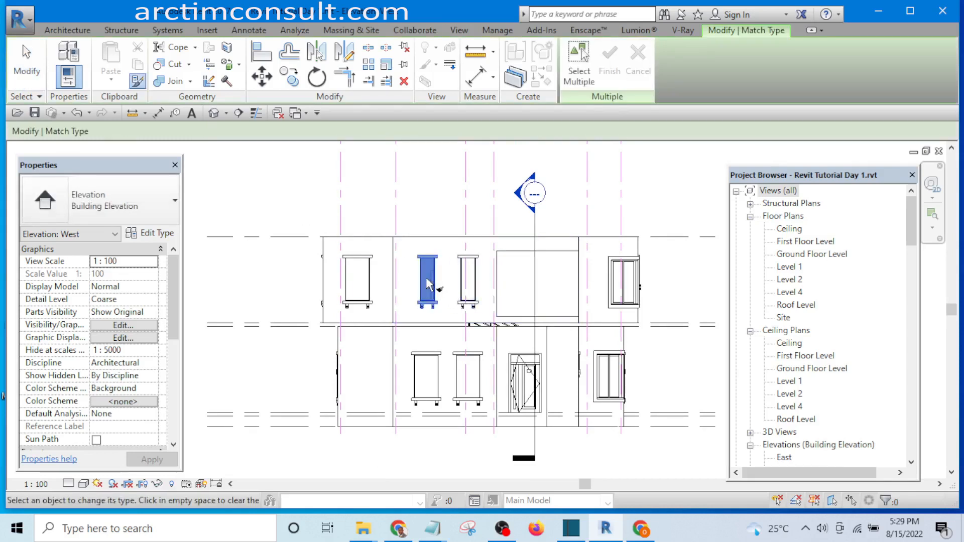
click(427, 358)
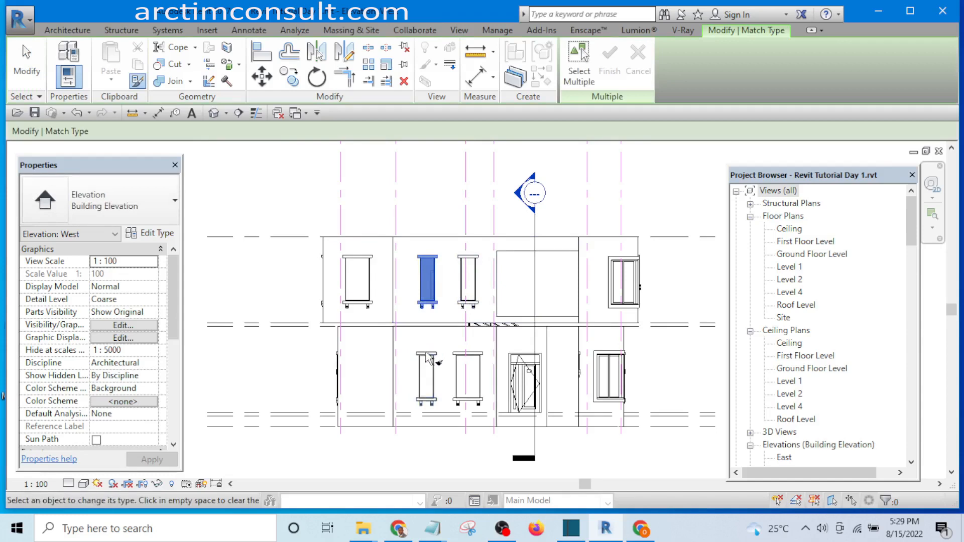
click(468, 355)
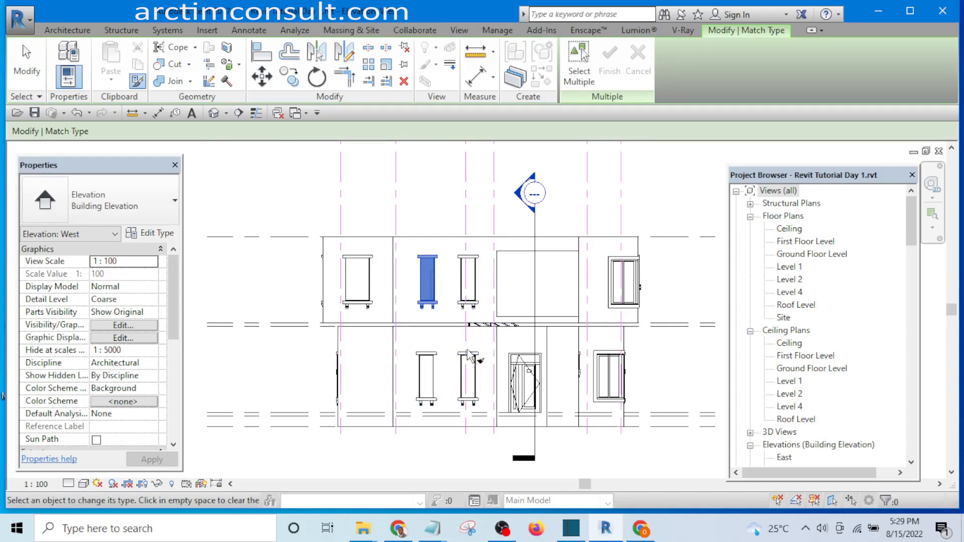
right_click(282, 182)
click(300, 185)
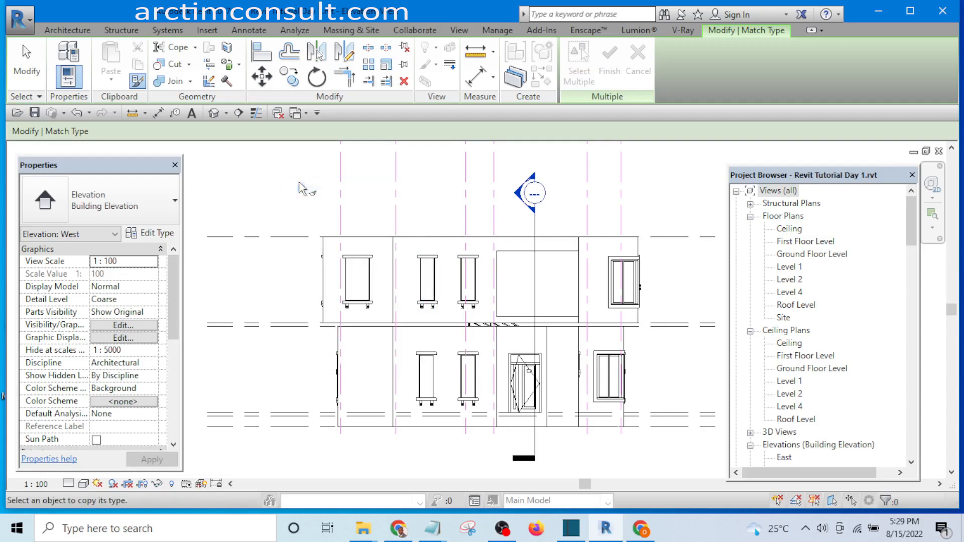
key(Escape)
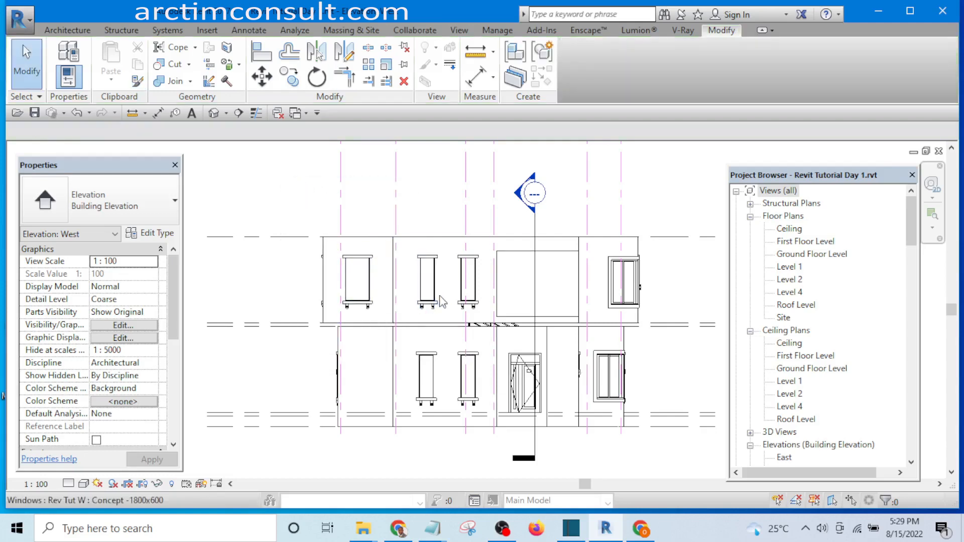
Align the left one of the paired first-floor Concept -1800x600 windows with the right edge of the ground-floor window below it
scroll(477, 354, up, 2)
middle_drag(480, 357, 426, 327)
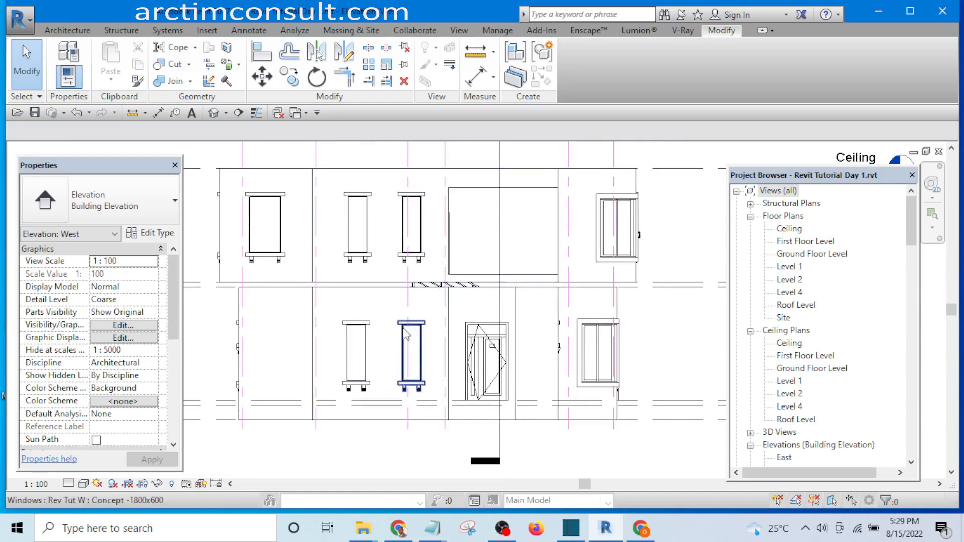
scroll(405, 373, down, 2)
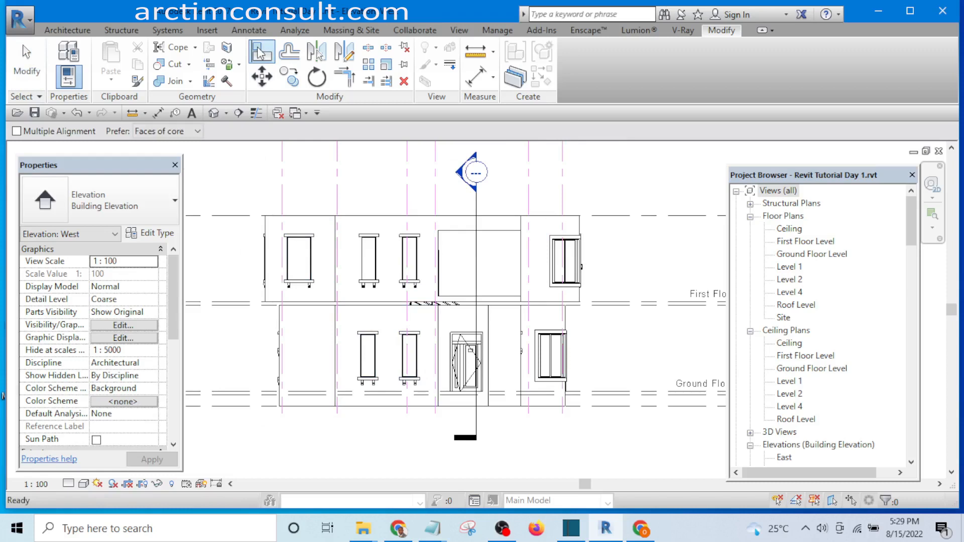
scroll(380, 367, up, 5)
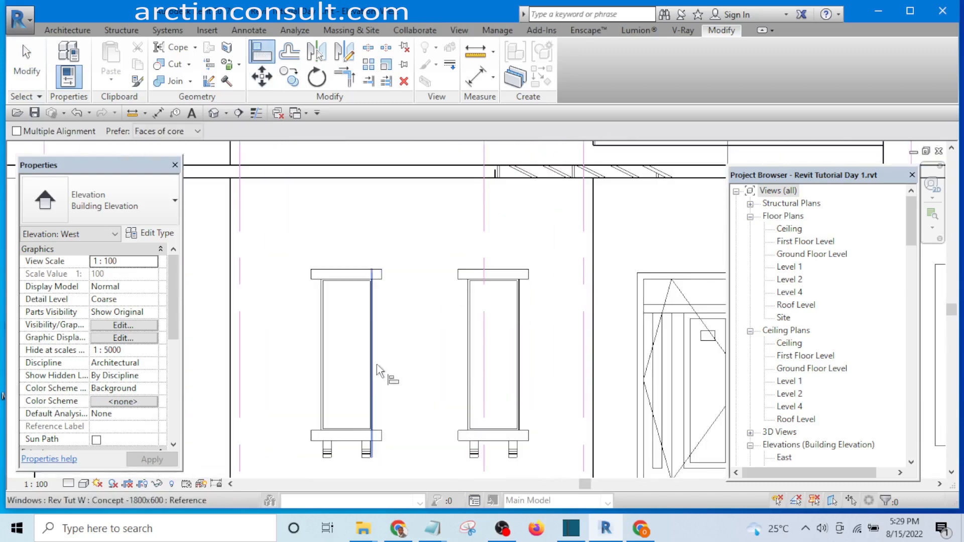
scroll(380, 366, down, 3)
scroll(387, 216, up, 7)
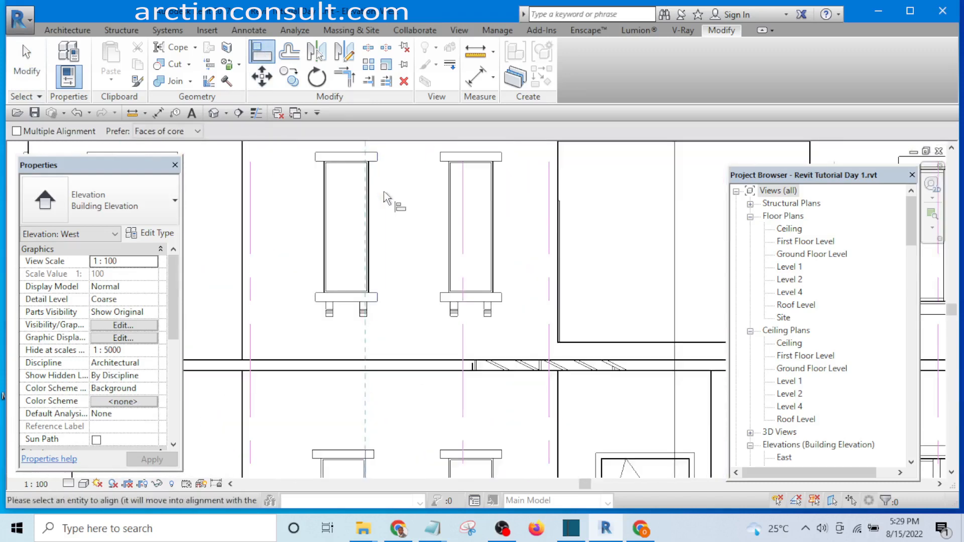
click(373, 181)
scroll(372, 195, down, 3)
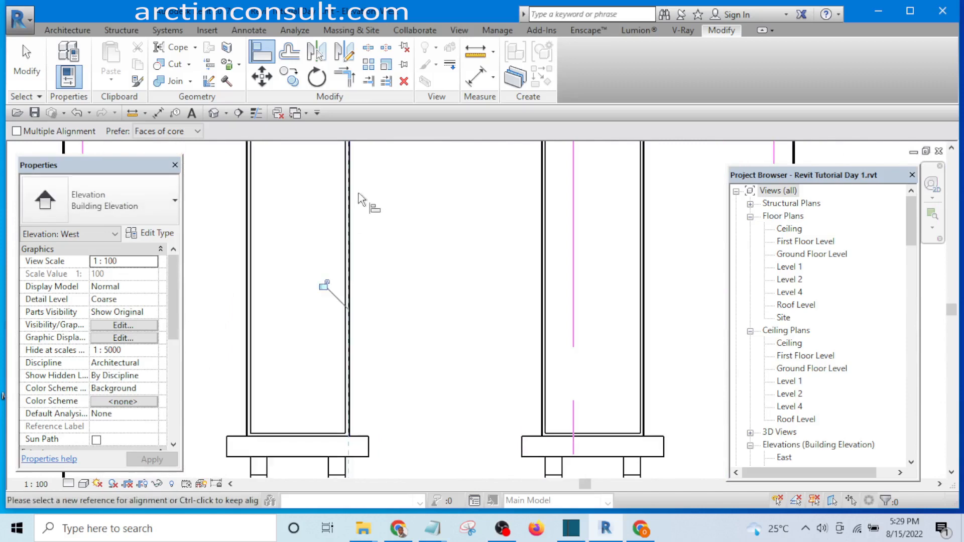
Align the right one of the paired first-floor Concept -1800x600 windows with the right edge of the ground-floor window below it
scroll(380, 214, down, 3)
scroll(426, 366, up, 5)
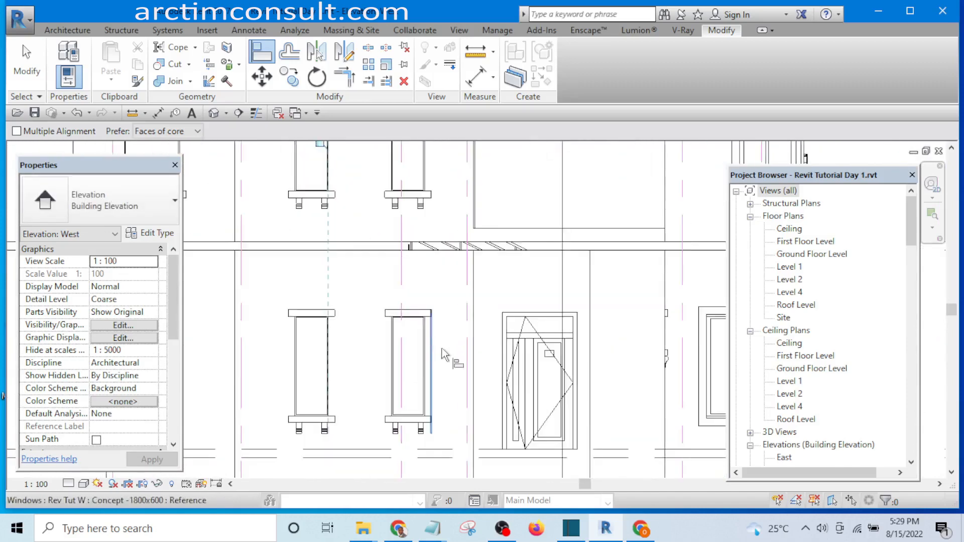
click(426, 367)
scroll(426, 367, down, 4)
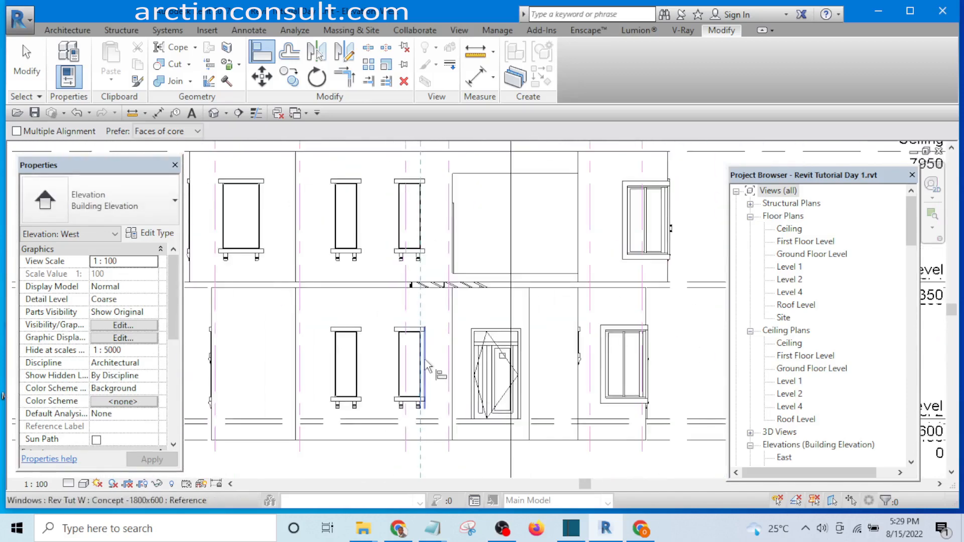
scroll(421, 213, up, 3)
scroll(422, 213, up, 3)
click(407, 292)
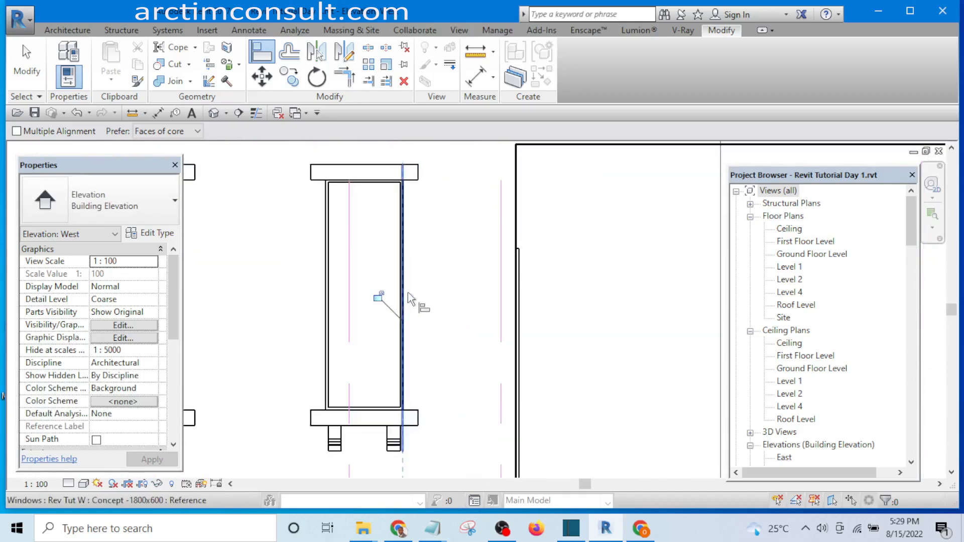
scroll(435, 260, down, 3)
scroll(435, 260, down, 3)
key(Escape)
key(Escape)
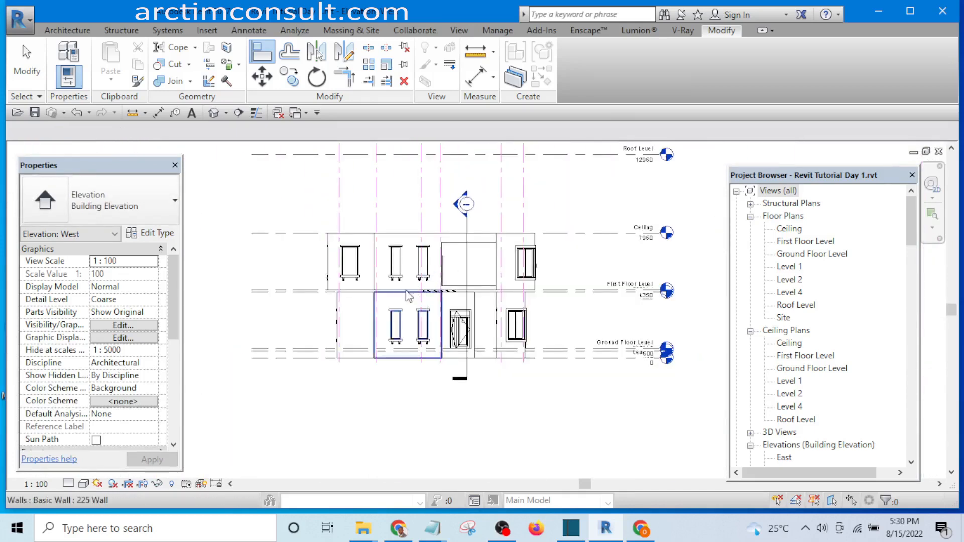
Flip the Concept -1800x1000 window in the leftmost first-floor wall of the West elevation
scroll(355, 289, up, 2)
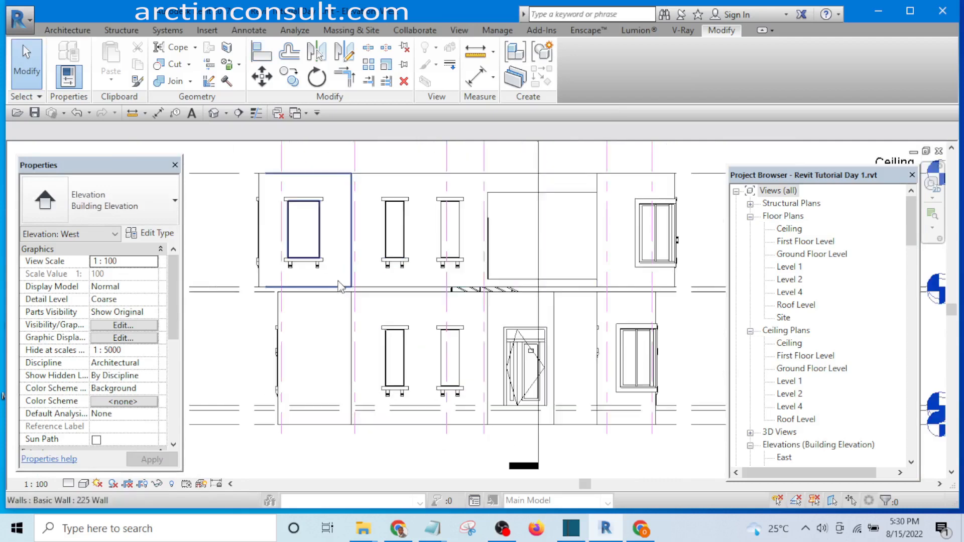
click(303, 221)
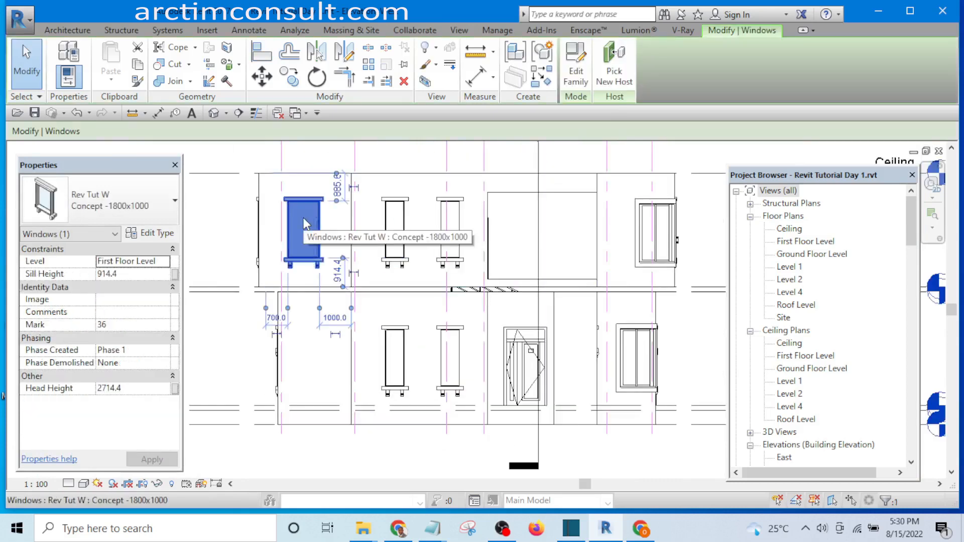
key(space)
key(space)
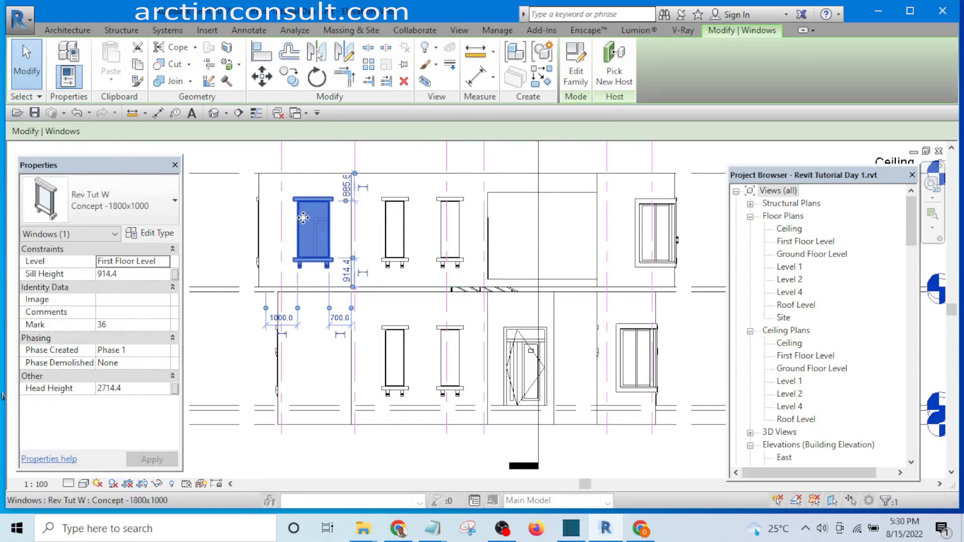
scroll(306, 220, down, 3)
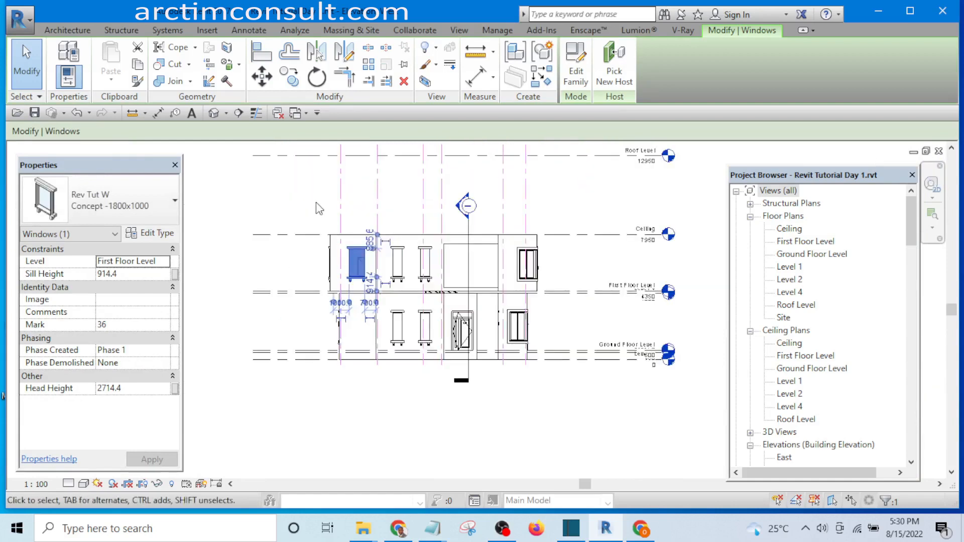
key(Escape)
Change the leftmost first-floor window in the West elevation to the Concept -5500x1000 type
scroll(345, 262, up, 2)
click(370, 278)
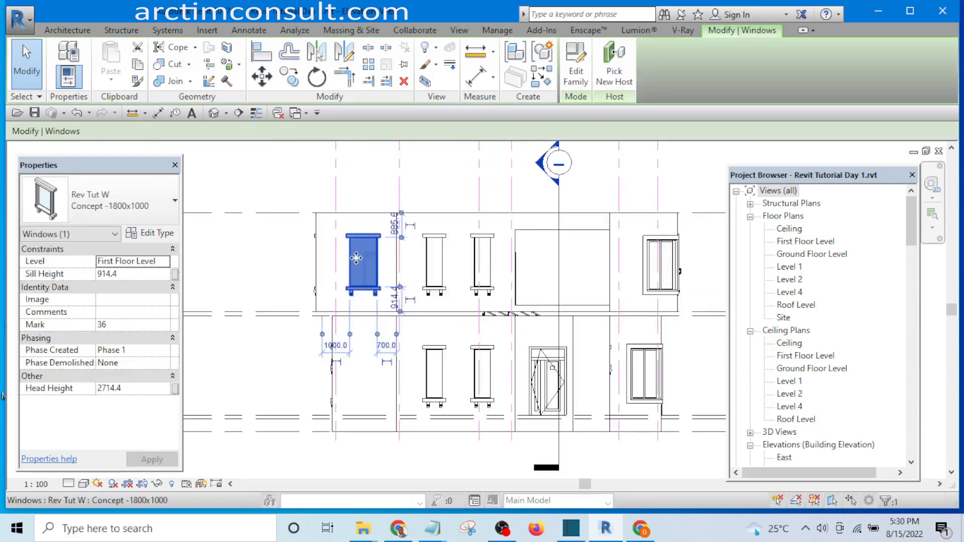
click(124, 192)
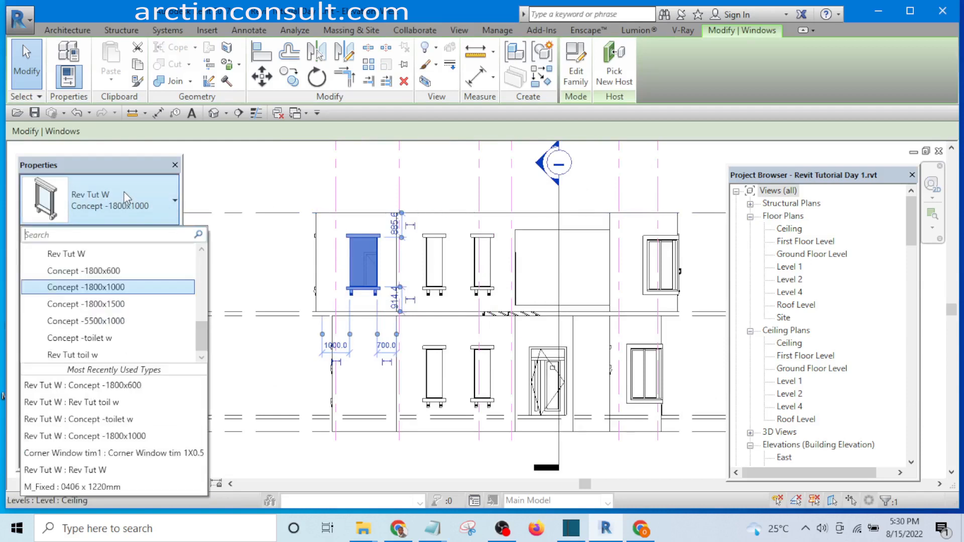
click(105, 322)
scroll(240, 316, down, 3)
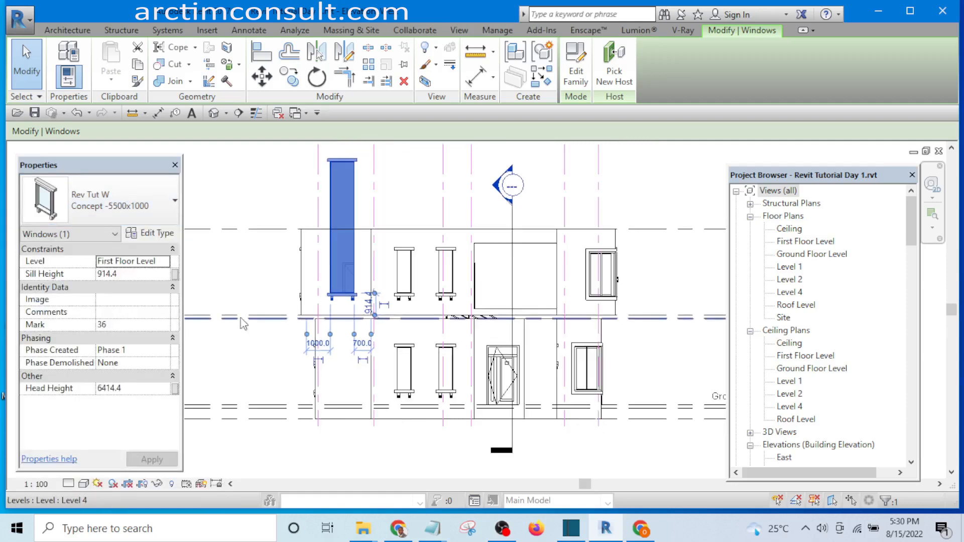
click(265, 240)
Set the level constraint of the tall Concept -5500x1000 window to Ground Floor Level and apply it
scroll(278, 298, up, 4)
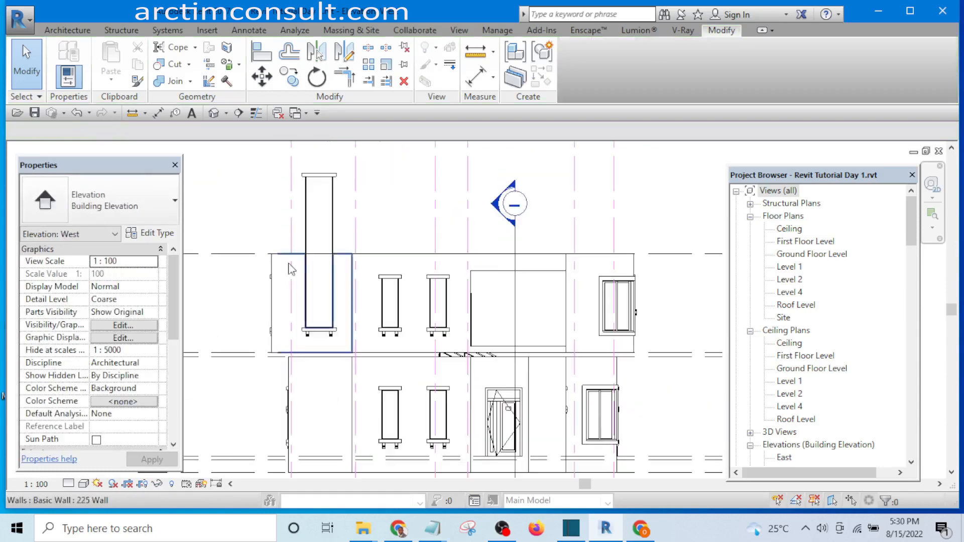
scroll(301, 263, down, 1)
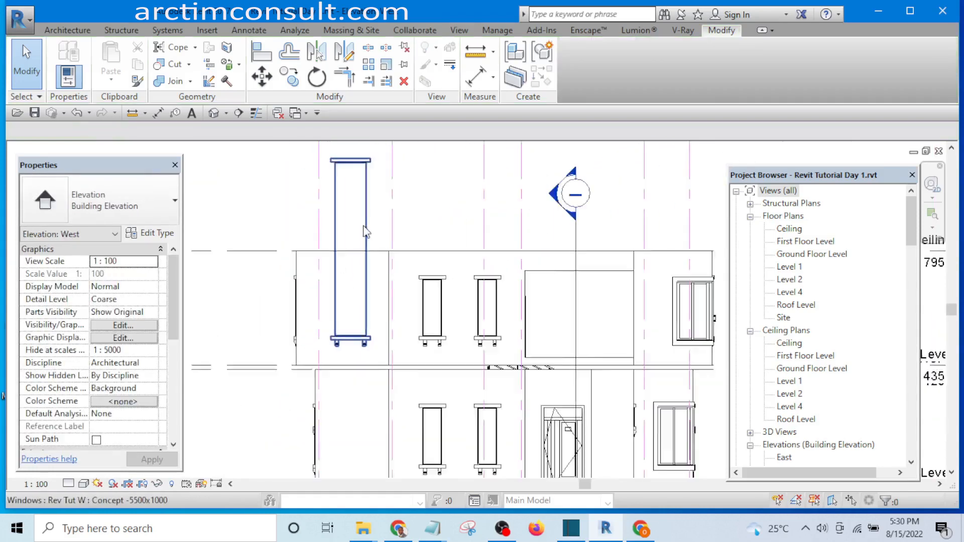
click(364, 178)
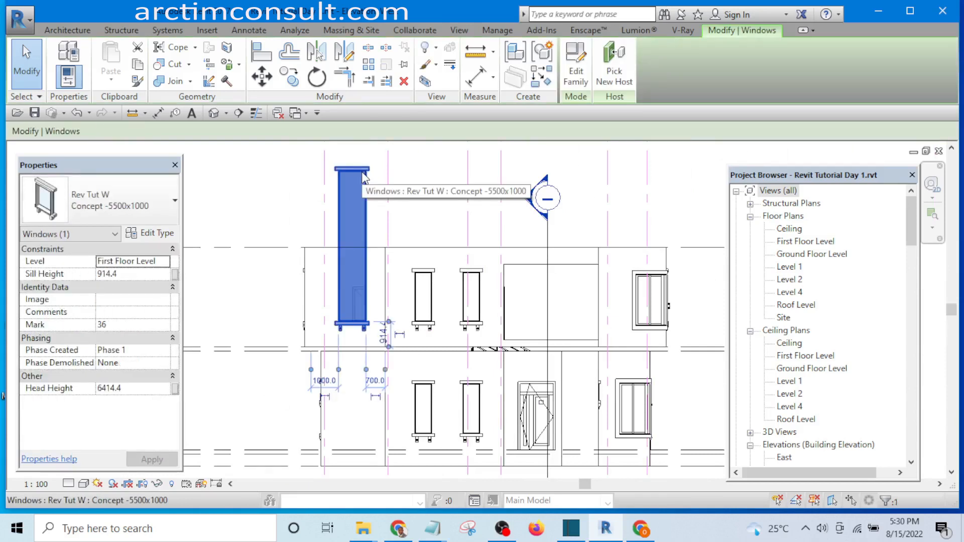
click(165, 264)
click(164, 261)
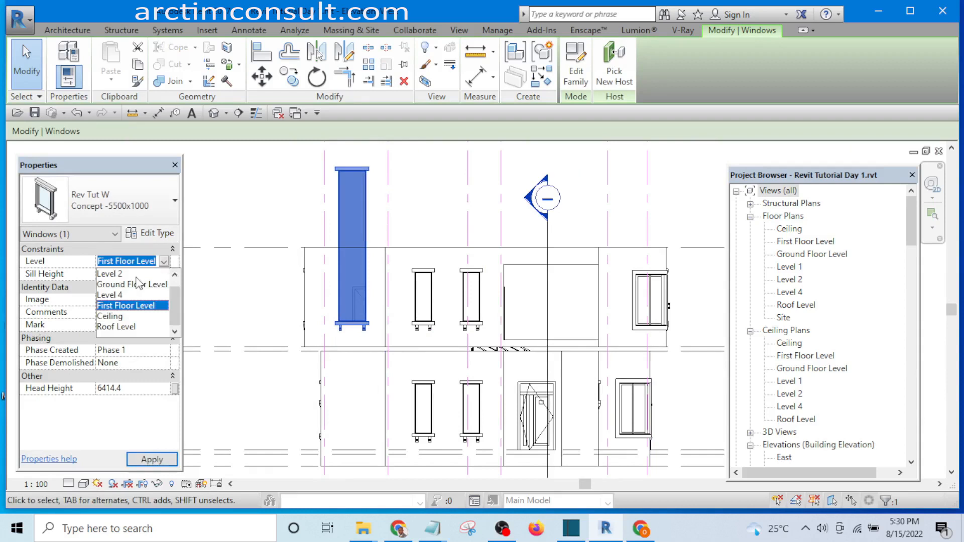
click(135, 284)
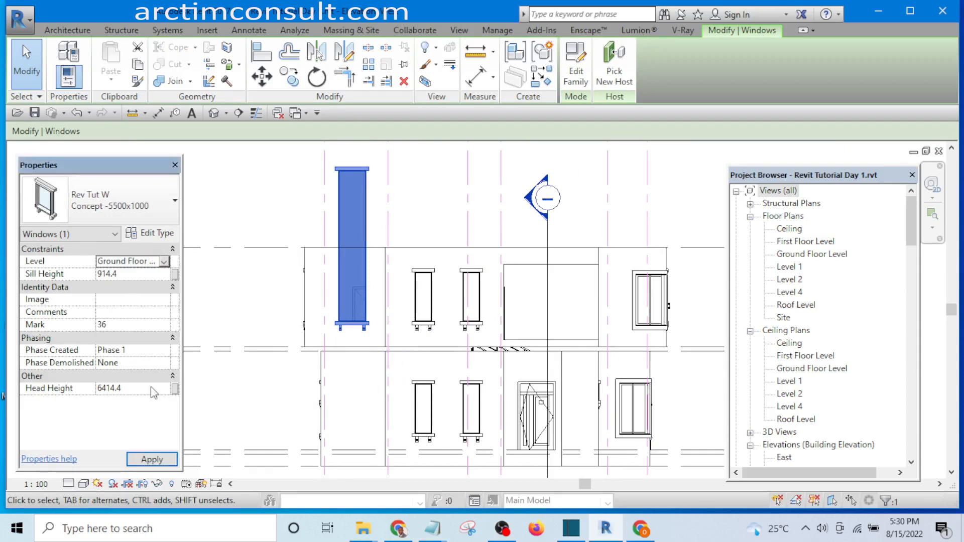
click(151, 459)
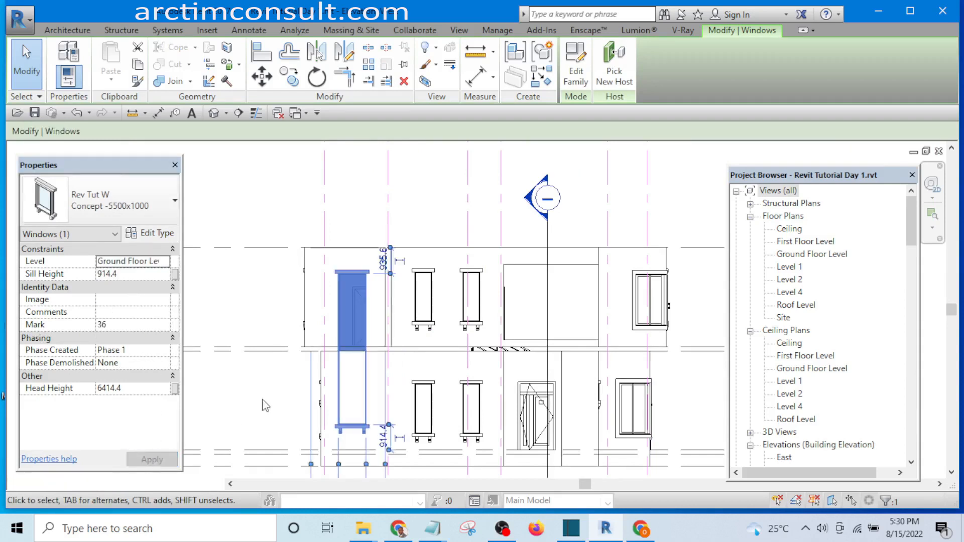
click(290, 204)
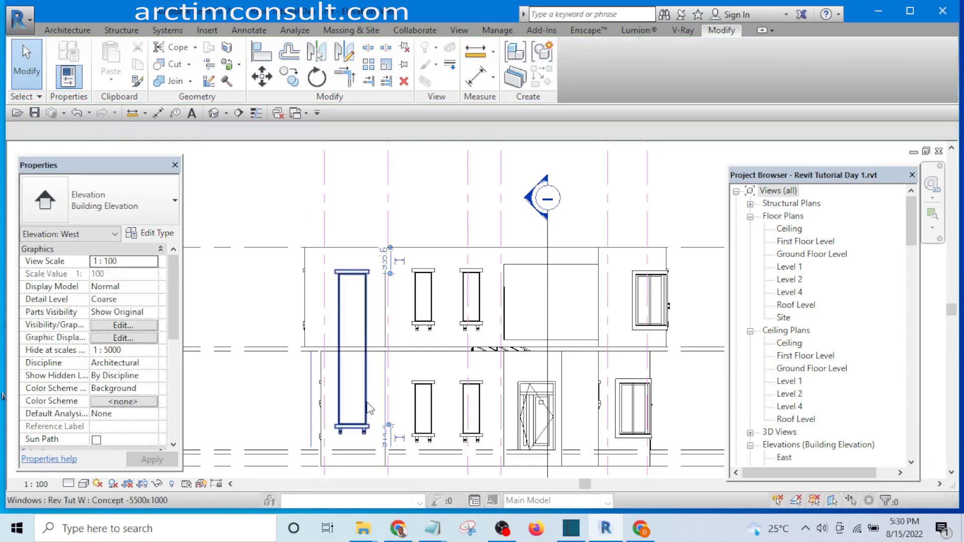
Set the sill height of the tall Concept -5500x1000 window to 600 and apply it
middle_drag(370, 408, 371, 354)
click(370, 358)
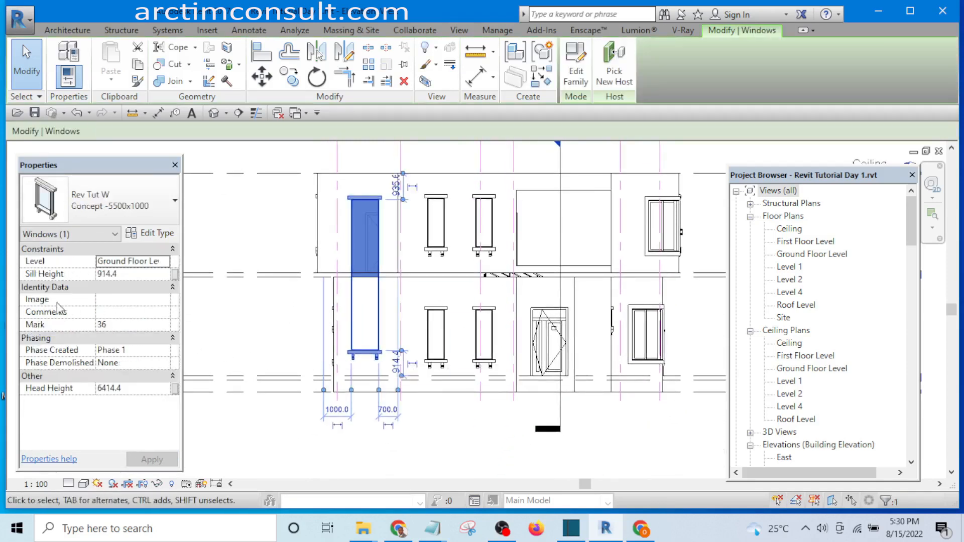
click(134, 275)
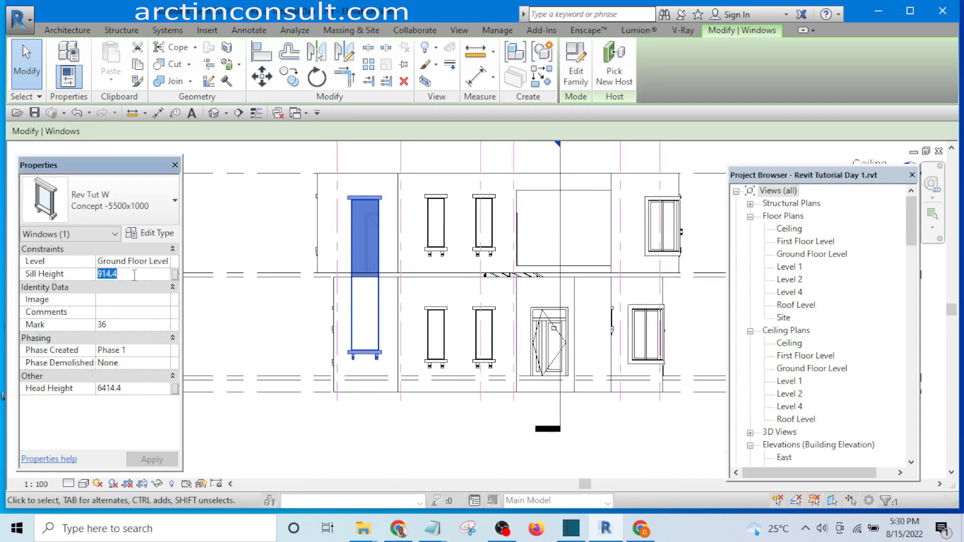
text(600)
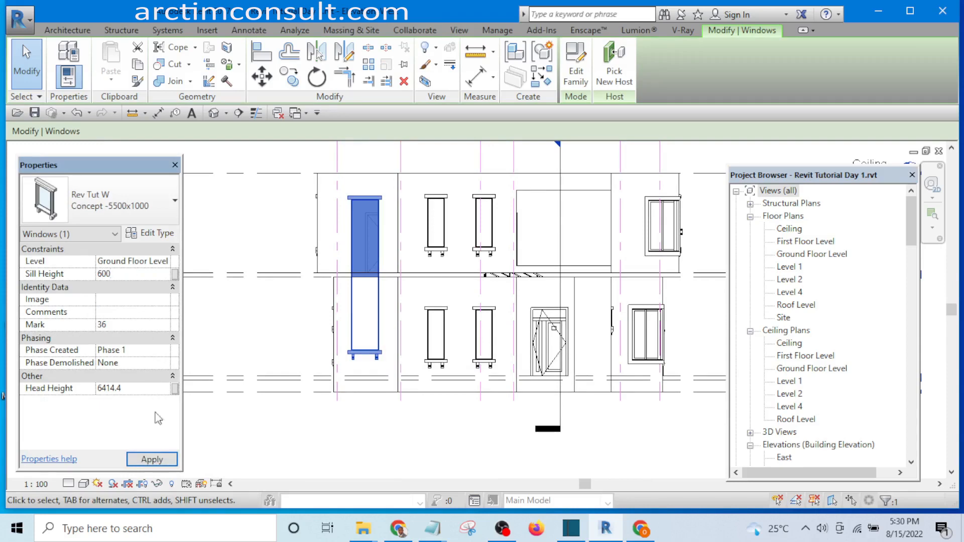
click(150, 458)
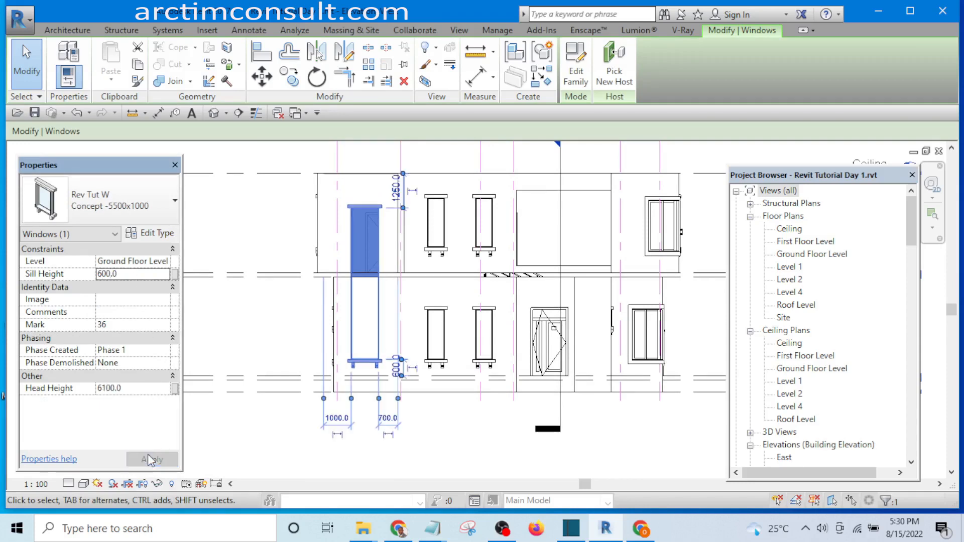
scroll(294, 361, down, 4)
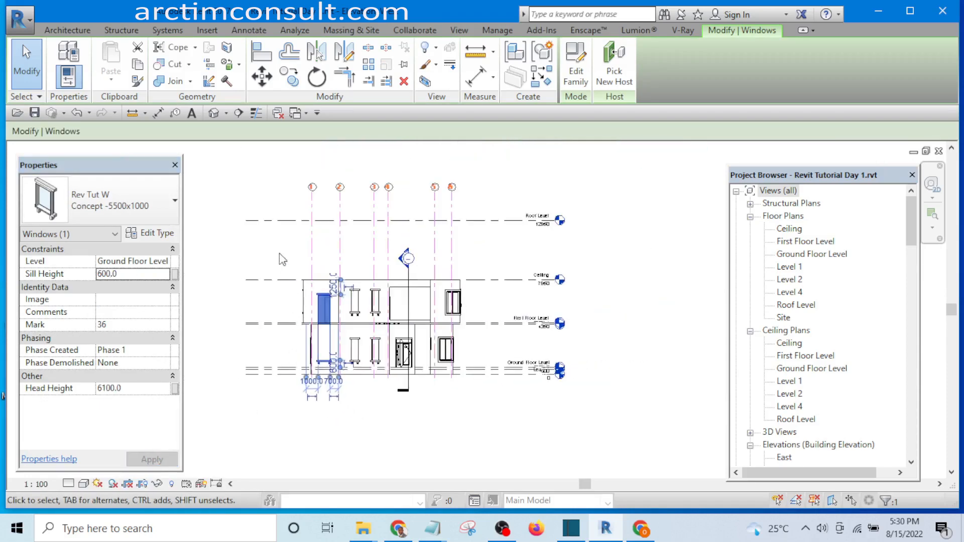
click(291, 263)
Check the level, sill height and head height of the left one of the paired first-floor Concept -1800x600 windows
scroll(324, 347, up, 3)
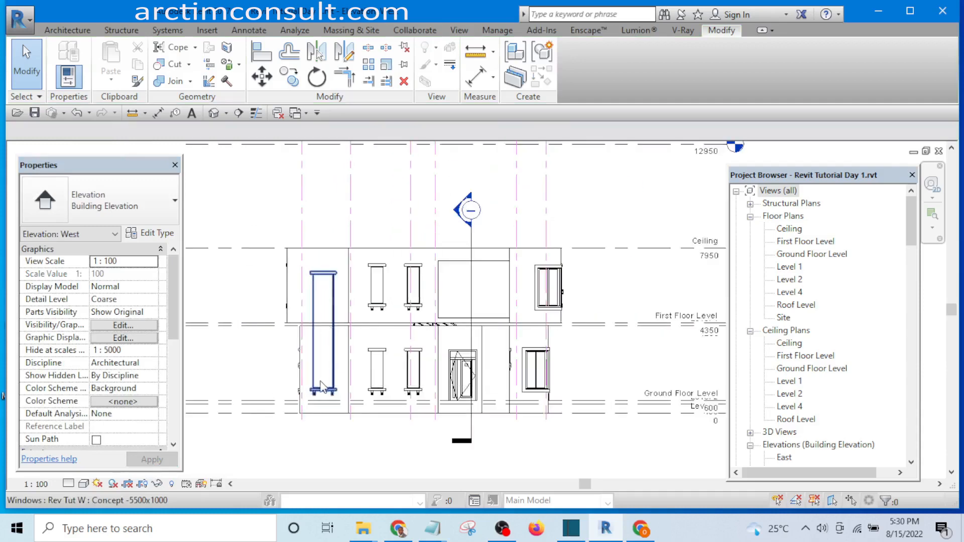
scroll(331, 406, up, 1)
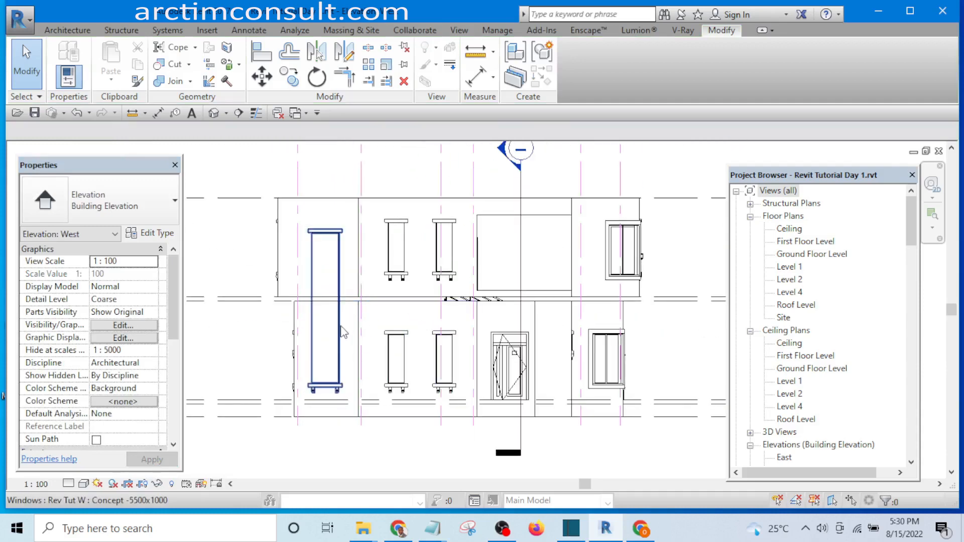
click(404, 252)
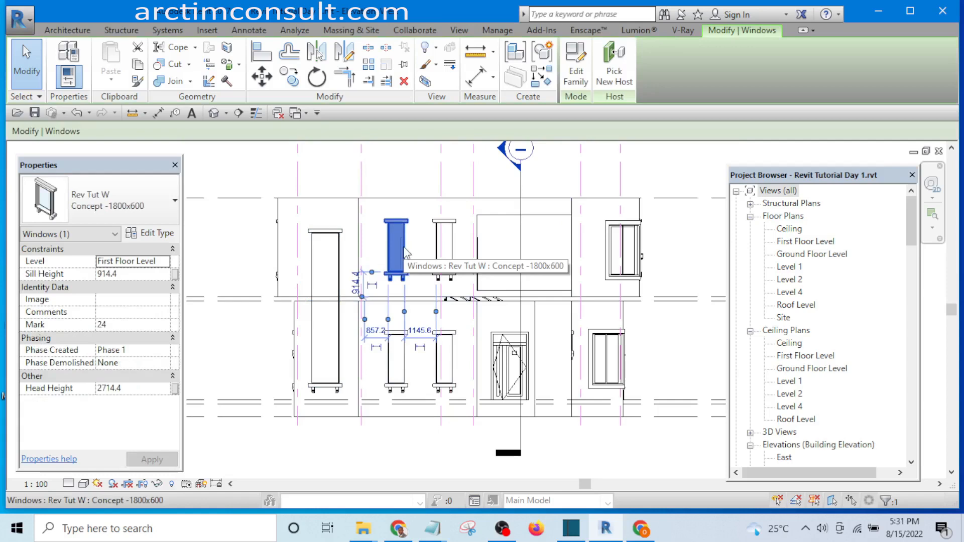
scroll(331, 299, down, 1)
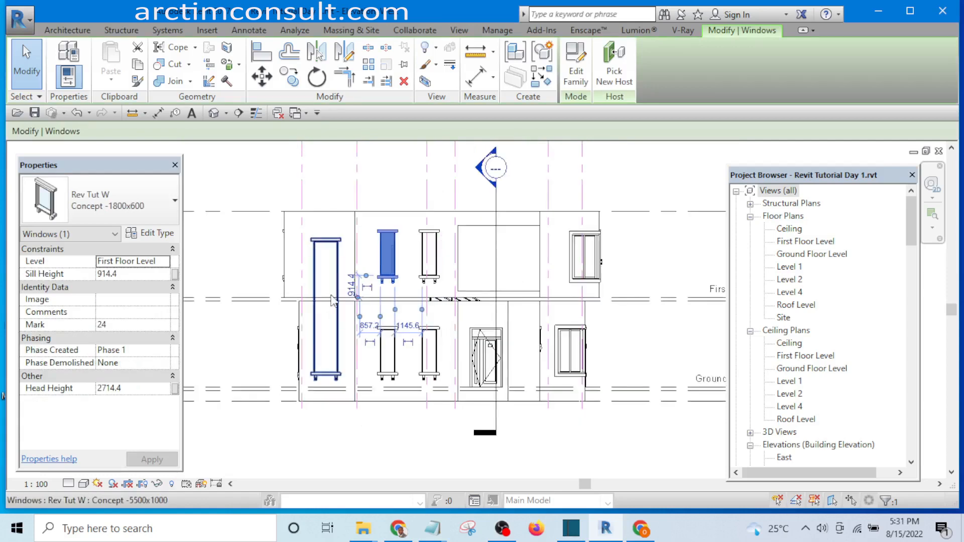
scroll(332, 300, down, 1)
click(631, 244)
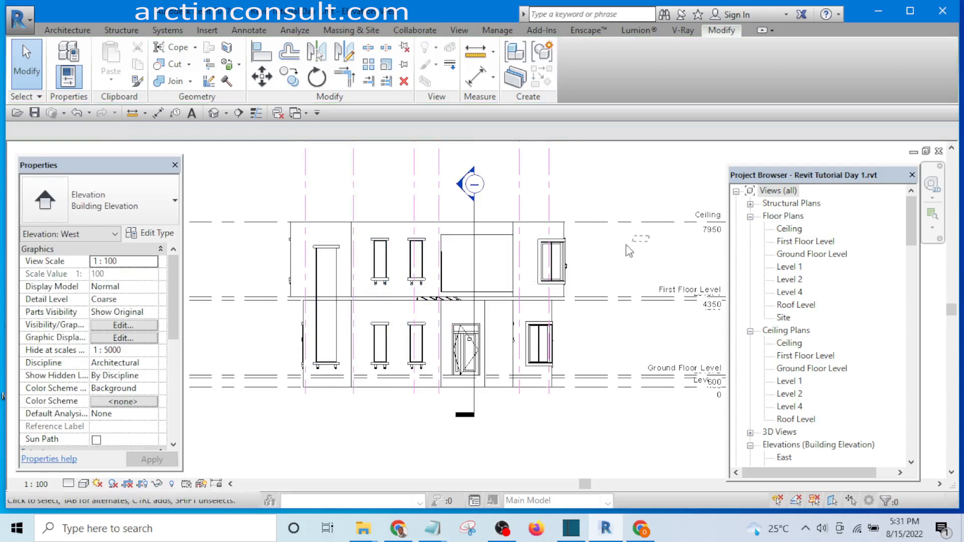
Select everything across the first floor in the West elevation and remove the tall Concept -5500x1000 window from the selection
drag(628, 251, 257, 273)
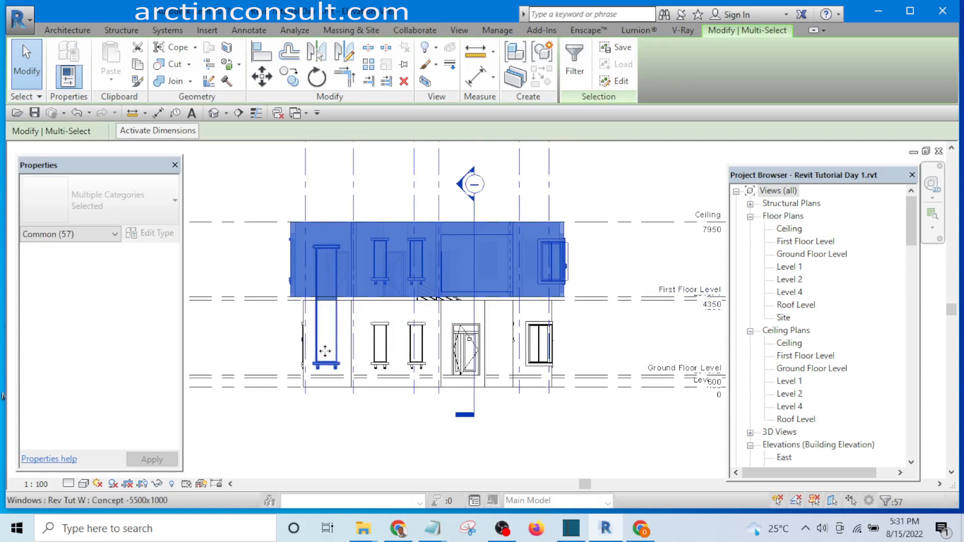
scroll(326, 356, up, 5)
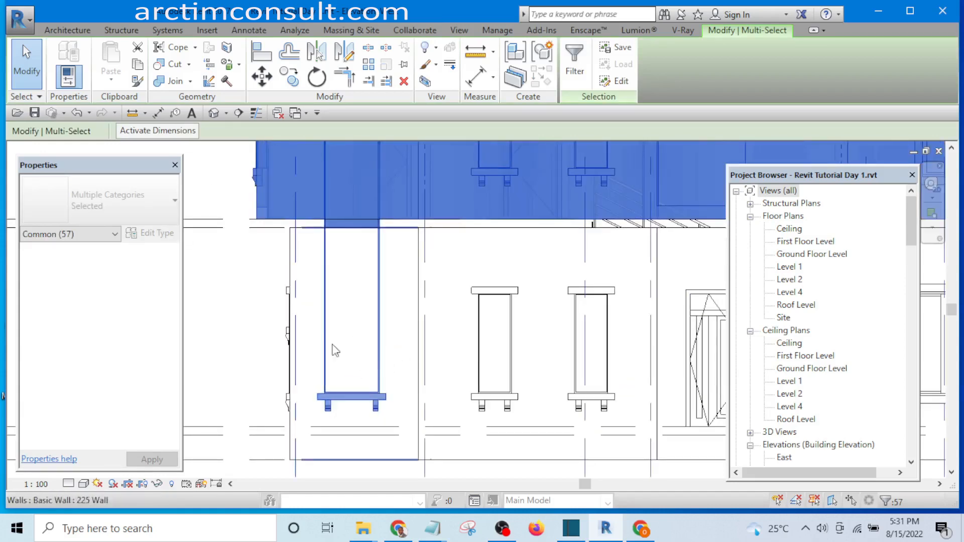
scroll(330, 346, down, 4)
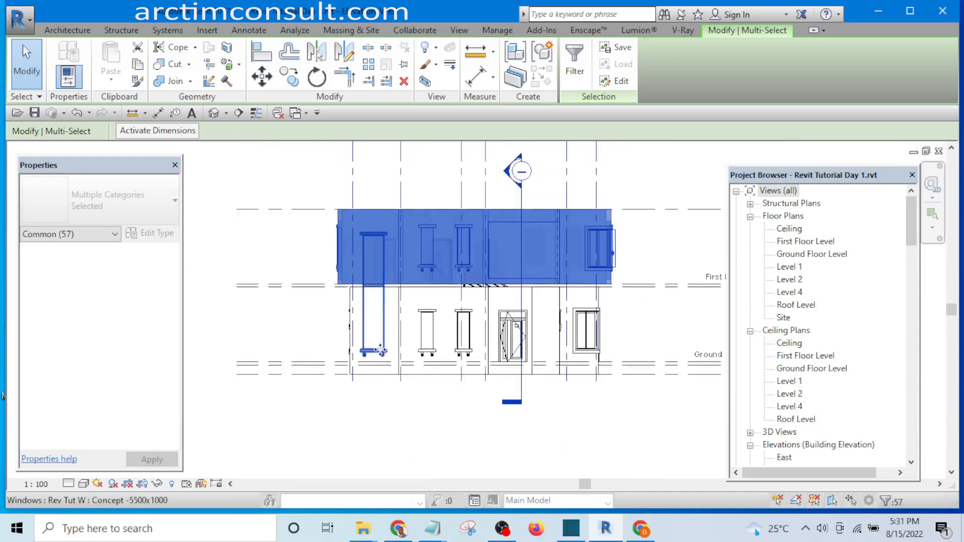
scroll(371, 353, up, 2)
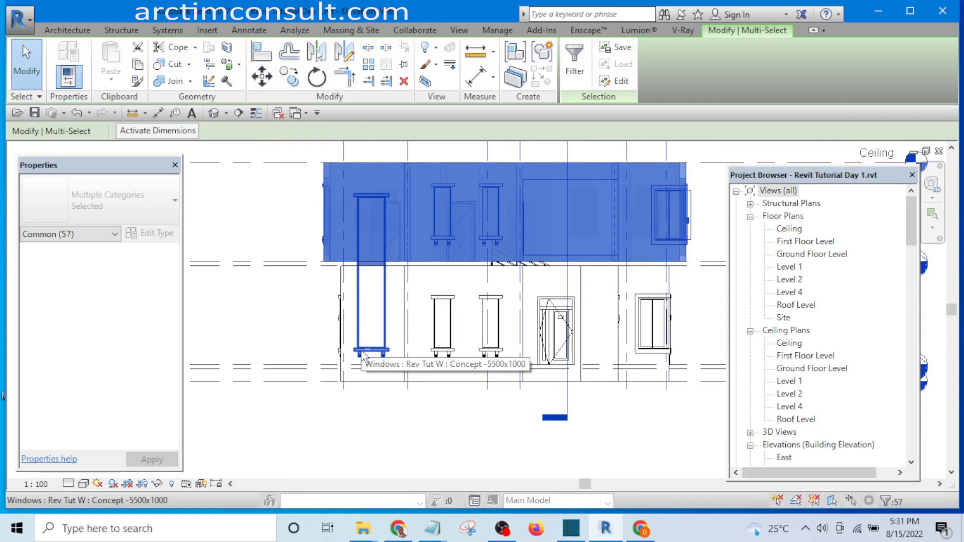
shift+click(364, 351)
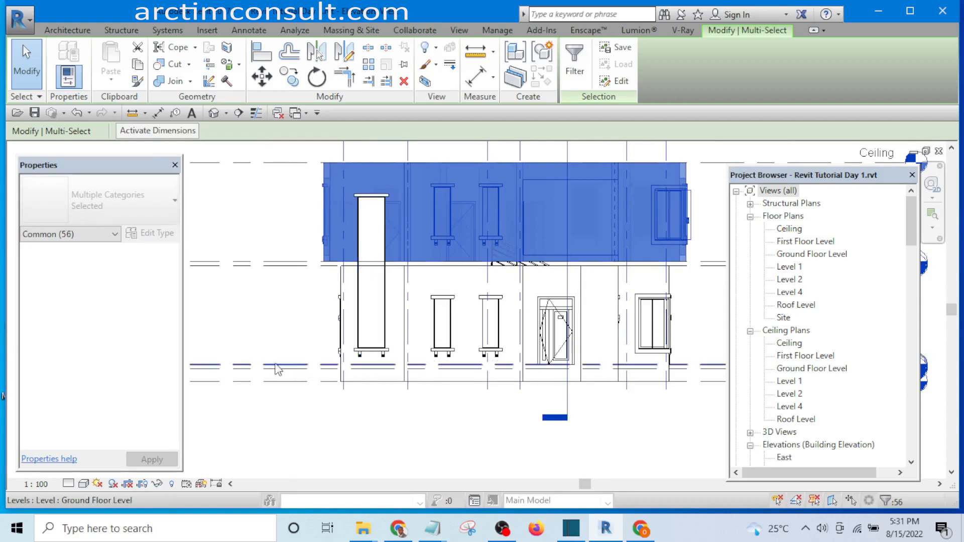
scroll(381, 340, up, 2)
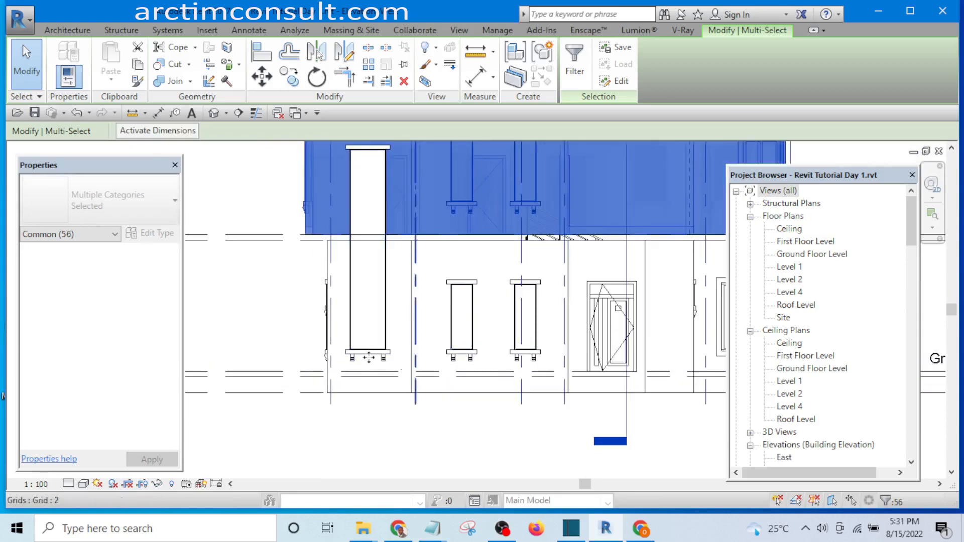
scroll(374, 343, down, 3)
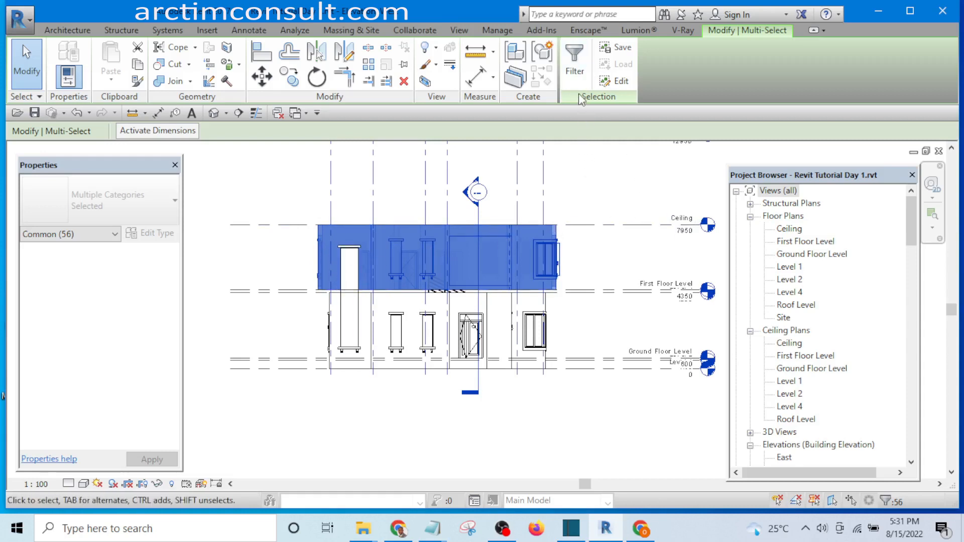
middle_drag(599, 175, 582, 204)
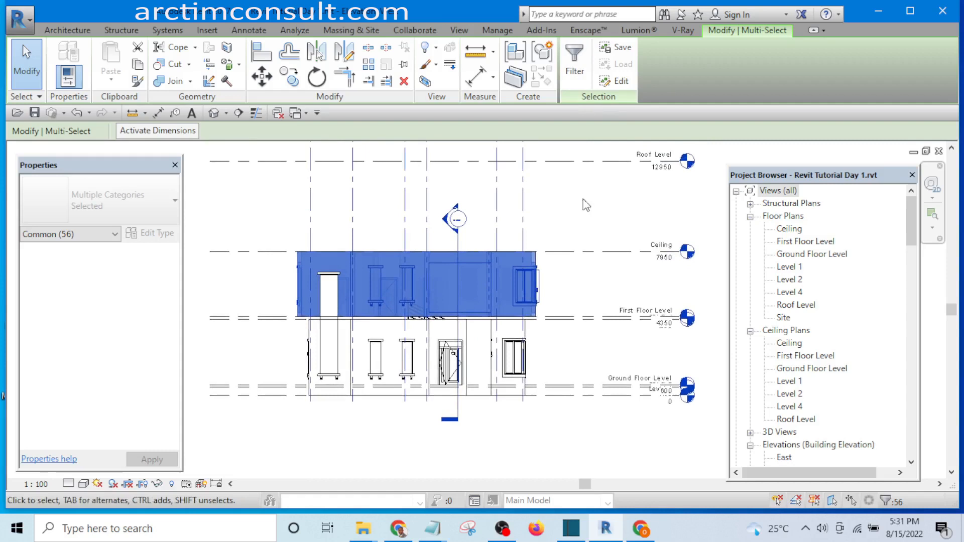
Filter the selection to Windows only, excluding Doors, Generic Models, Grids, Views and Walls
click(575, 61)
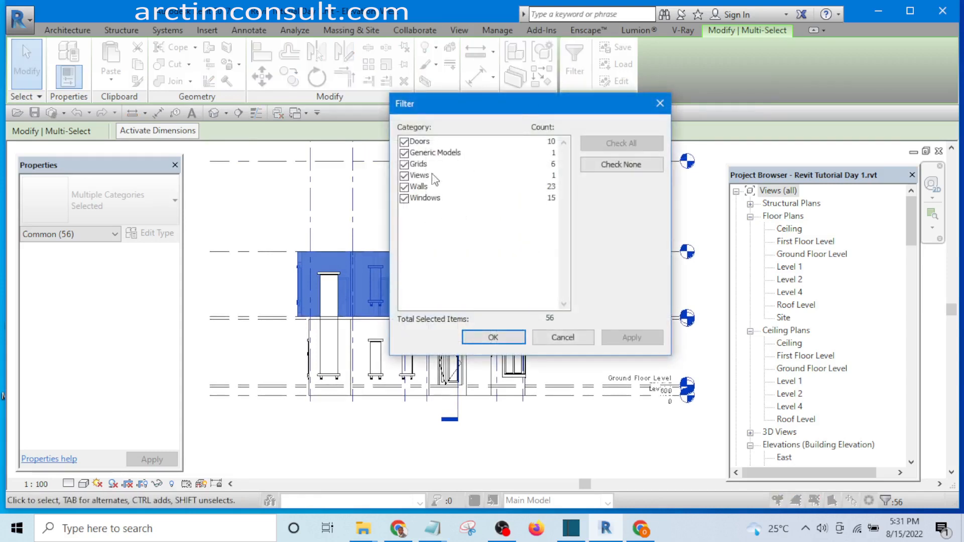
click(404, 142)
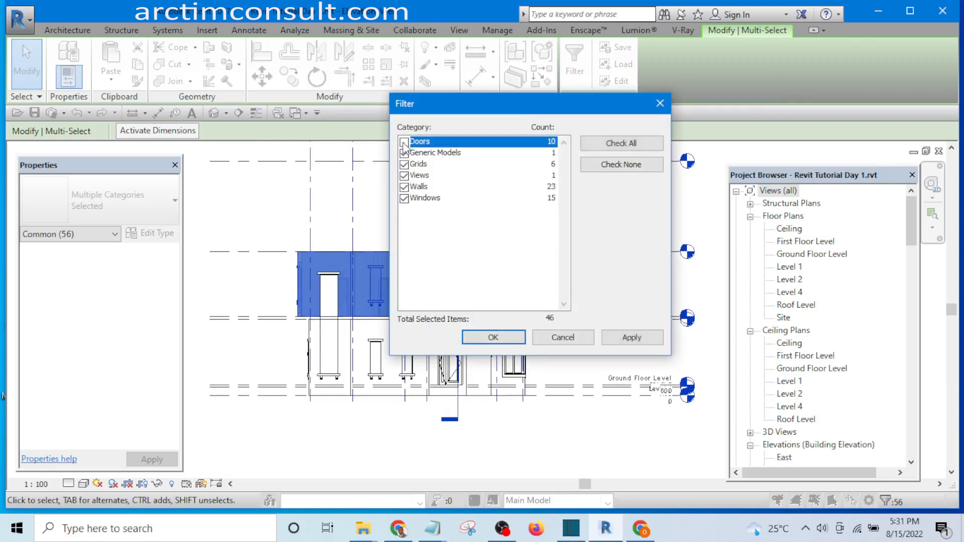
click(404, 153)
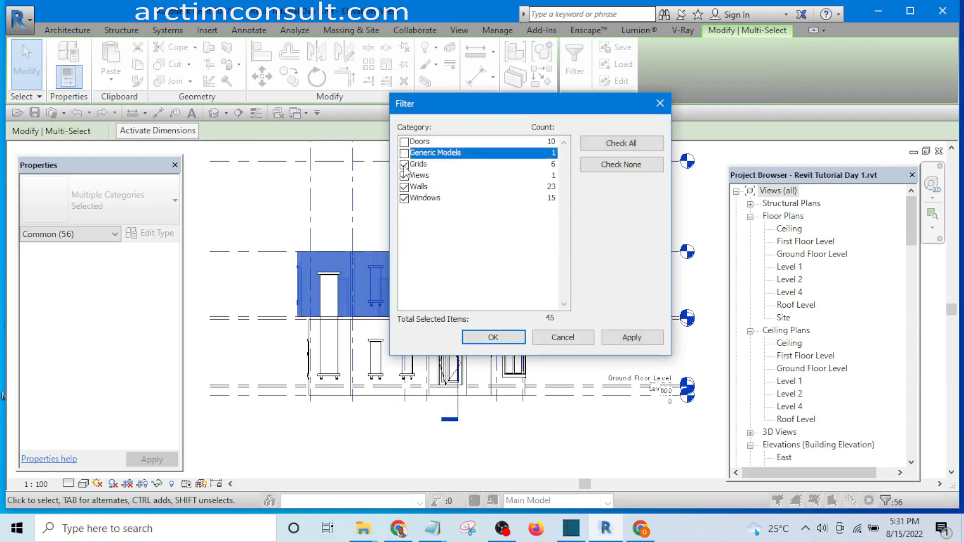
click(404, 165)
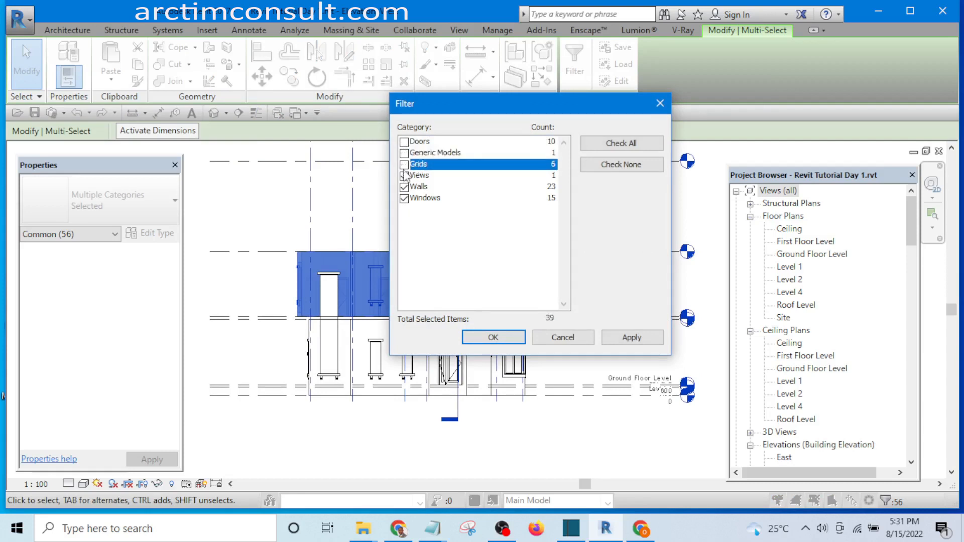
click(404, 175)
click(404, 187)
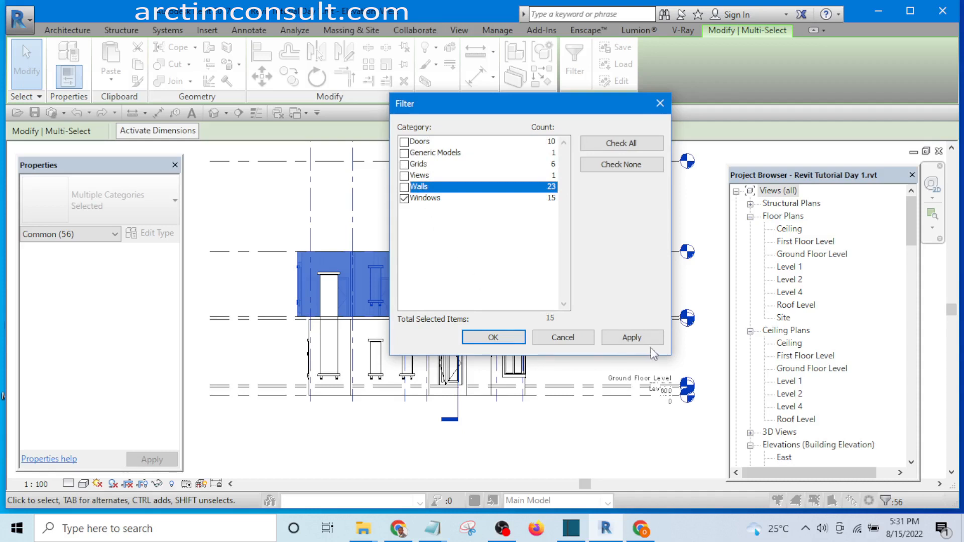
click(631, 338)
click(508, 334)
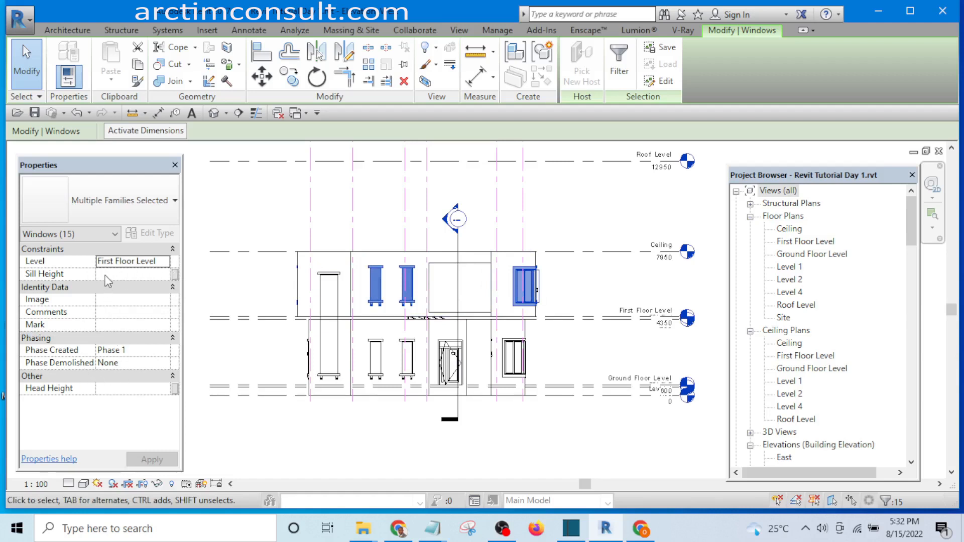
Set the head height of all the selected first-floor windows to 2400 and apply it
click(104, 389)
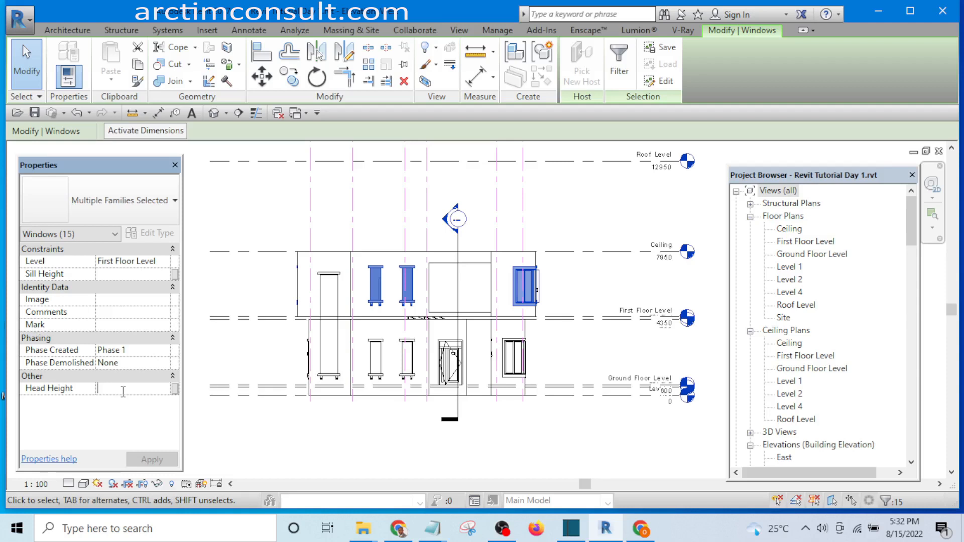
text(2400)
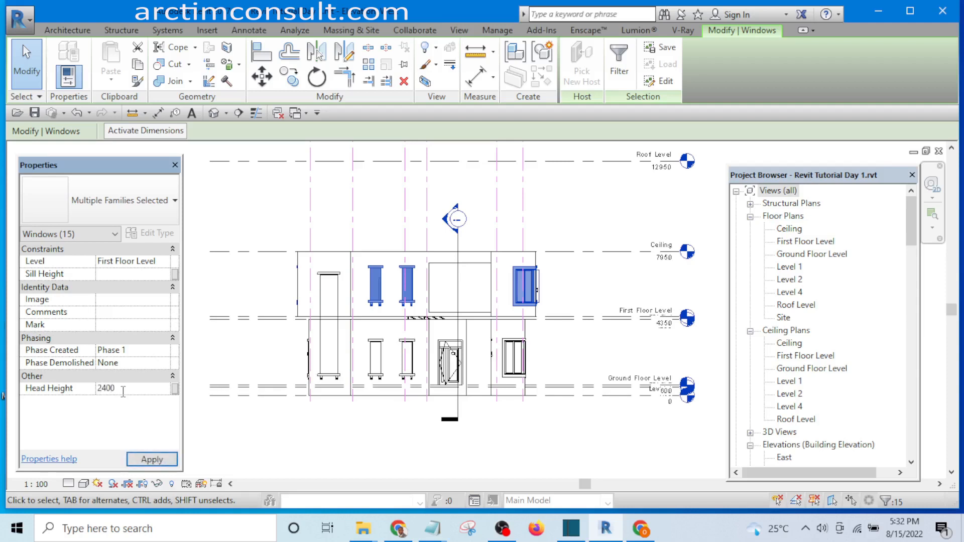
click(155, 458)
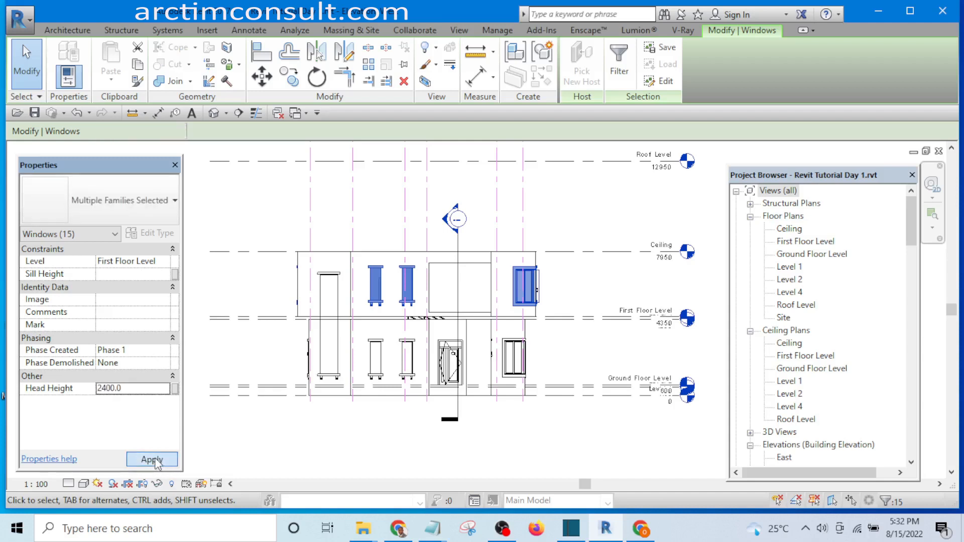
click(605, 216)
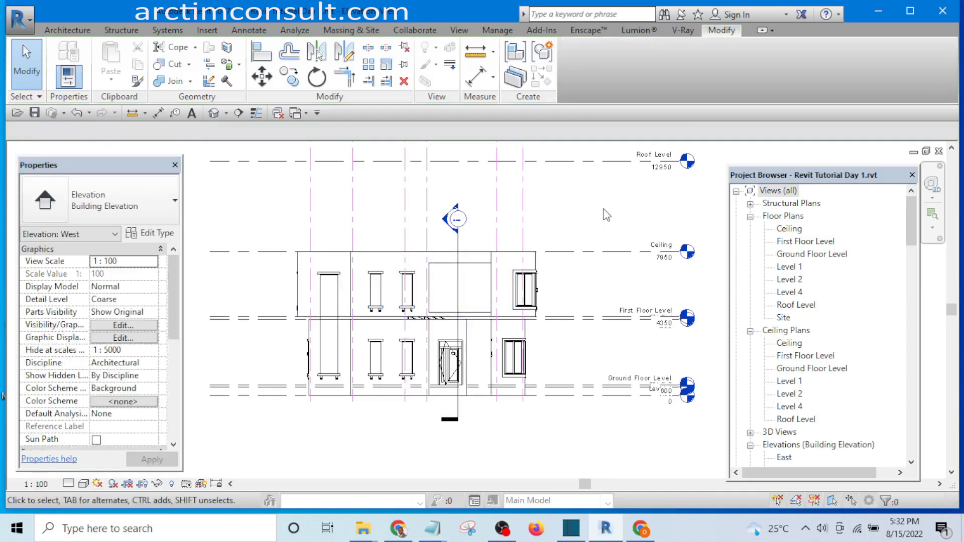
Draw a horizontal reference plane across the whole West elevation, between the Ceiling level and the heads of the first-floor windows
scroll(354, 289, up, 3)
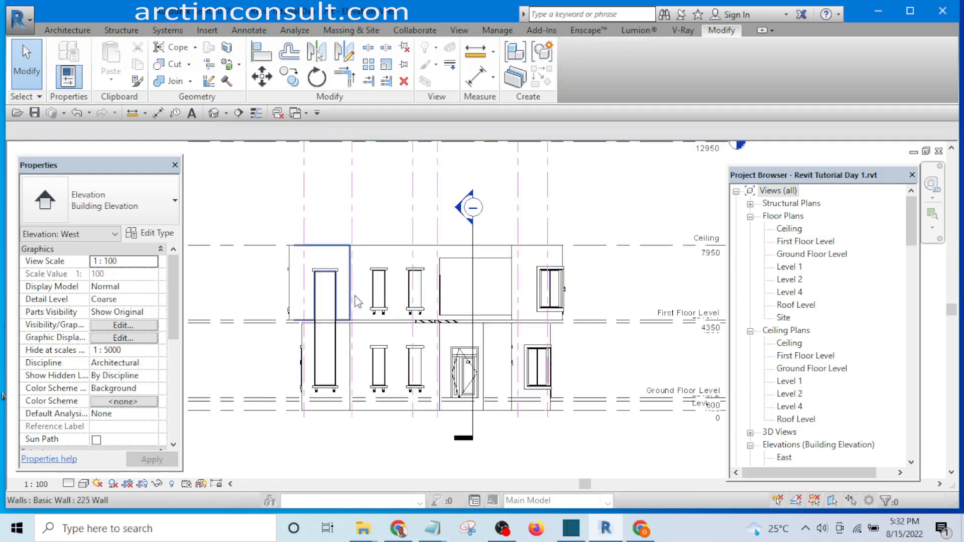
scroll(359, 286, up, 2)
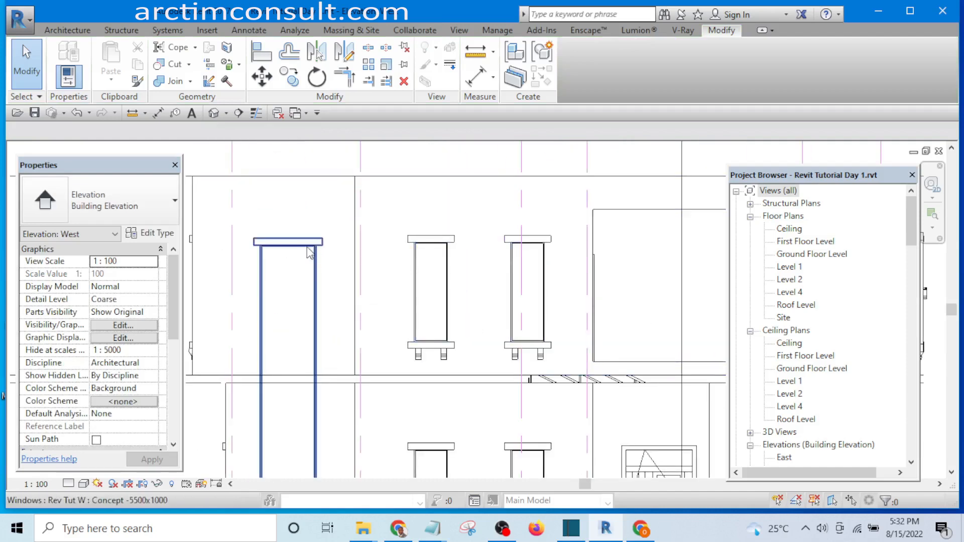
scroll(333, 262, down, 5)
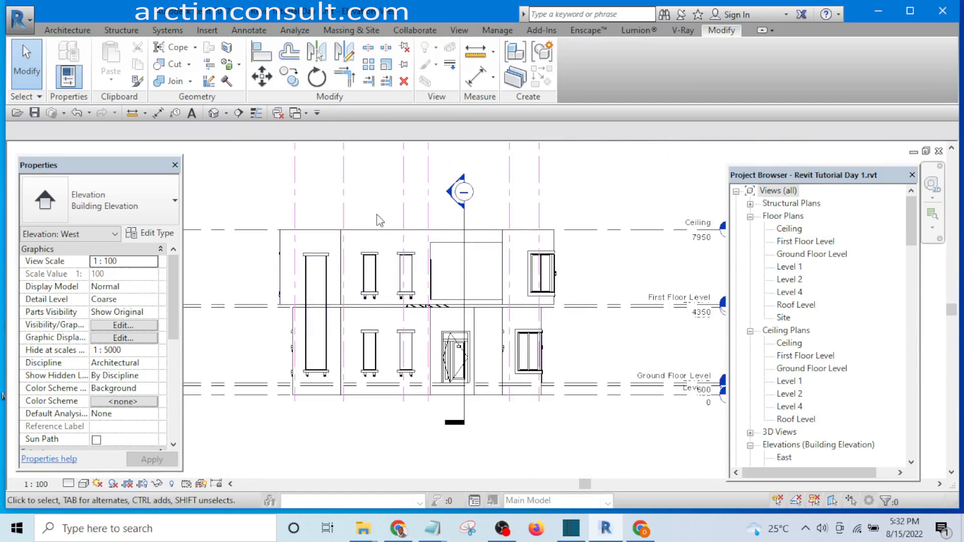
key(r)
key(p)
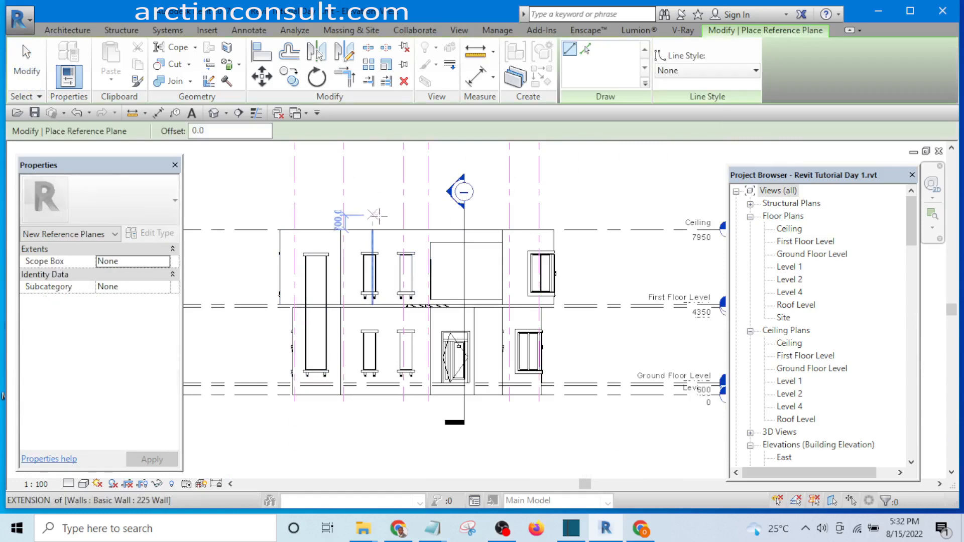
scroll(366, 258, up, 3)
scroll(372, 266, down, 5)
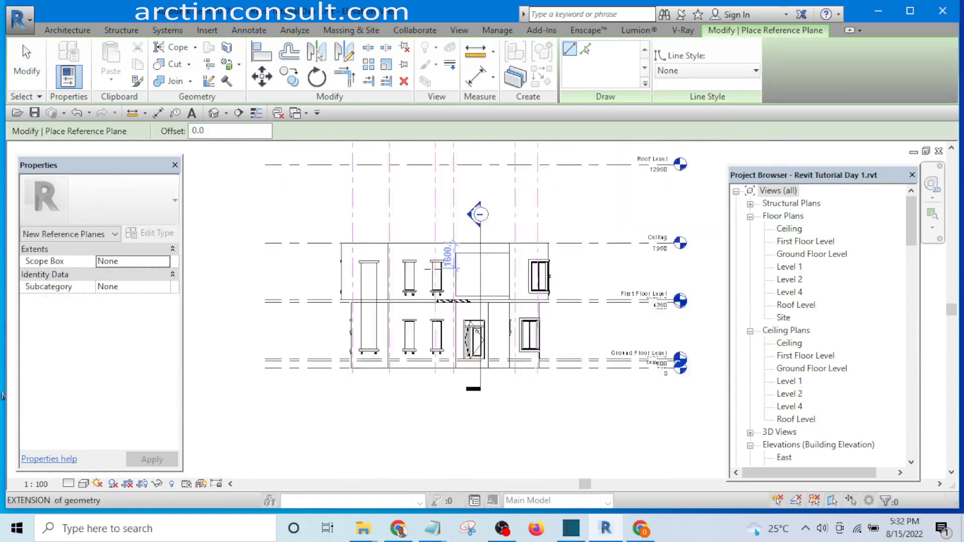
click(259, 259)
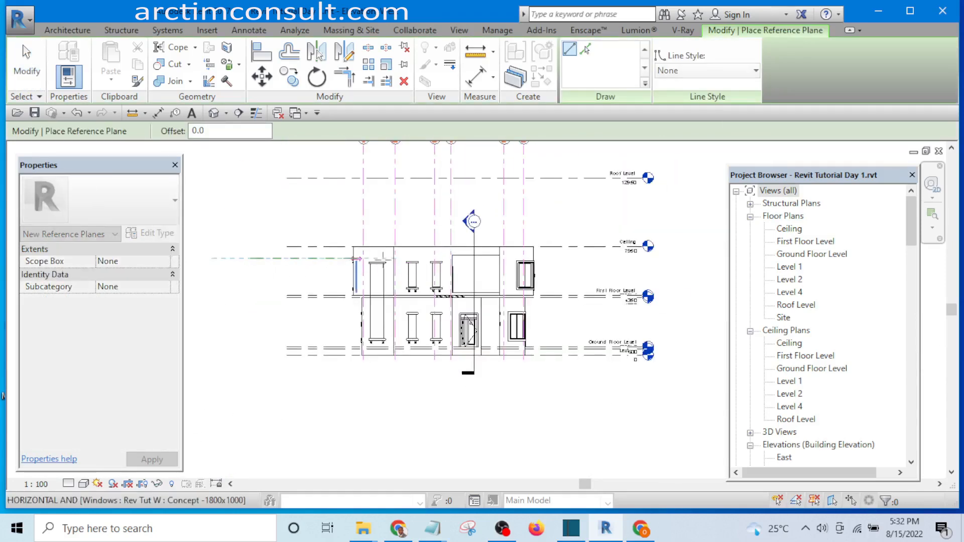
click(662, 259)
key(Escape)
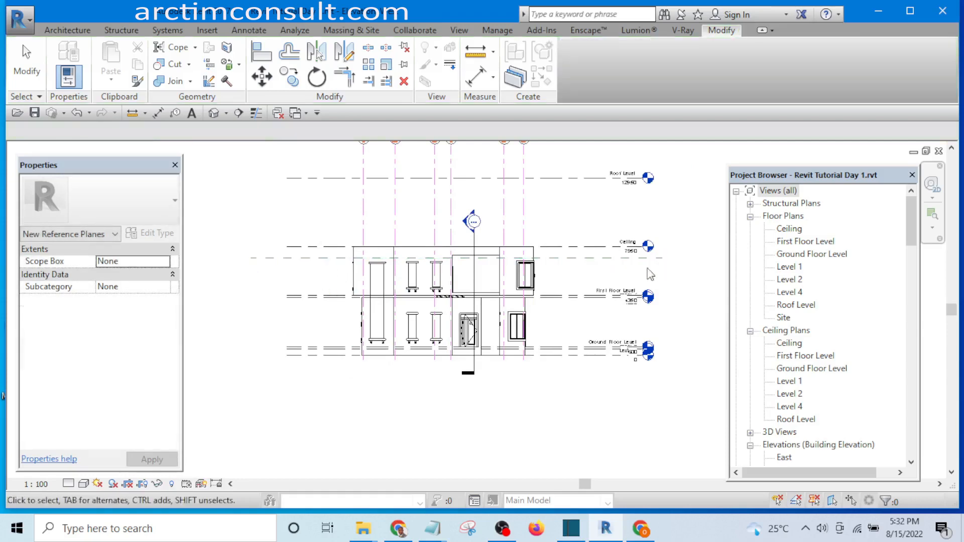
Align the new horizontal reference plane with the top edge of the first-floor Concept -1800x600 window heads
scroll(417, 261, up, 2)
scroll(415, 261, up, 2)
key(Escape)
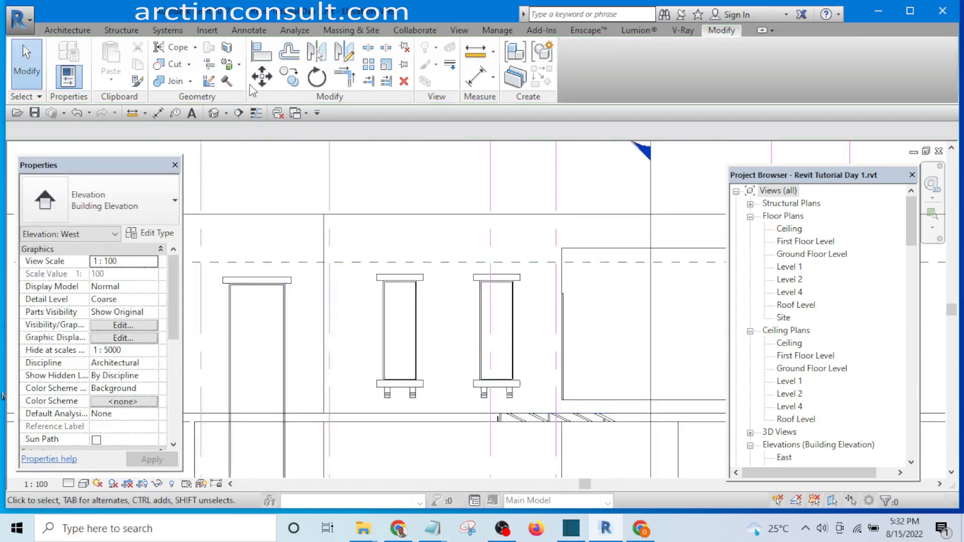
key(a)
key(l)
scroll(411, 278, up, 2)
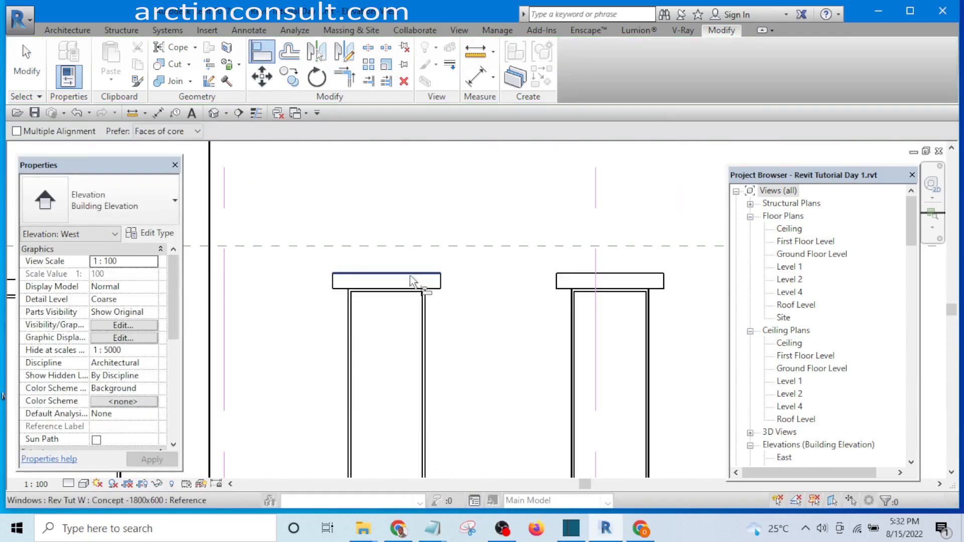
click(415, 254)
click(412, 274)
scroll(522, 275, down, 1)
scroll(520, 275, down, 1)
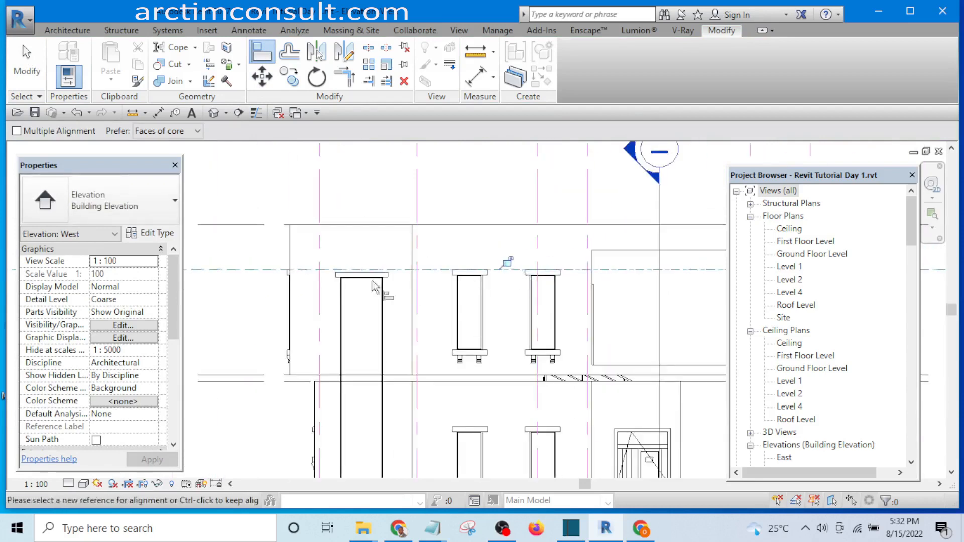
scroll(502, 286, up, 4)
key(Escape)
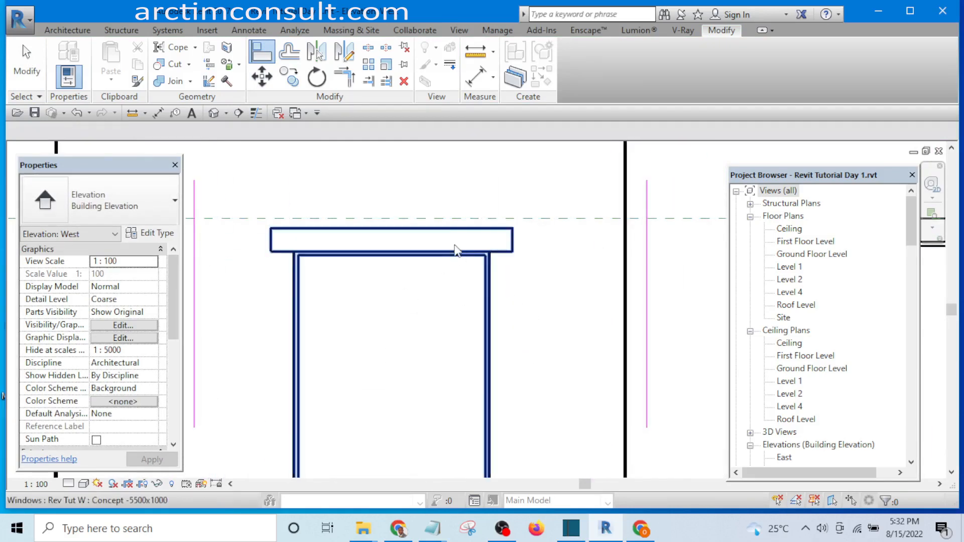
Dimension the vertical gap between the reference plane and the top of the tall Concept -5500x1000 window, placing the dimension outside the building
scroll(430, 276, down, 4)
scroll(440, 282, up, 2)
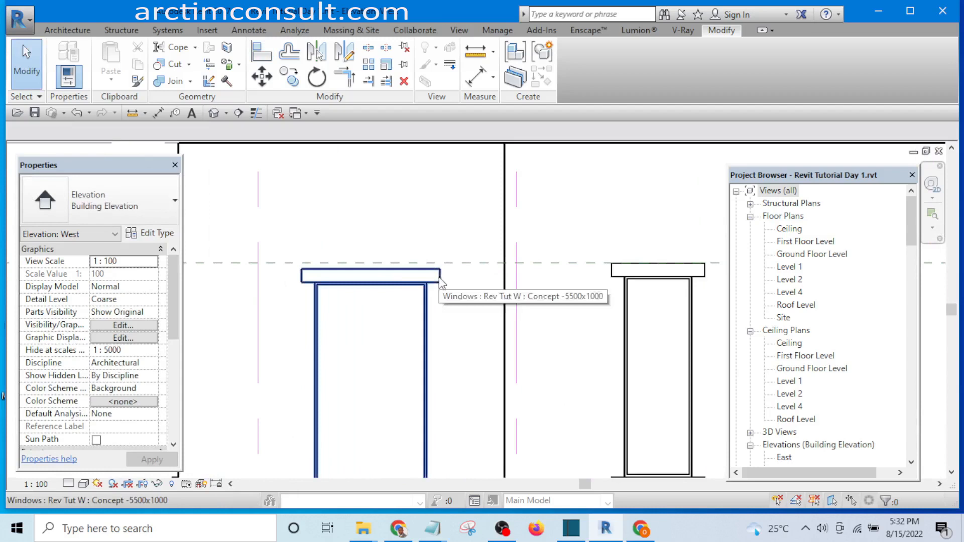
click(391, 282)
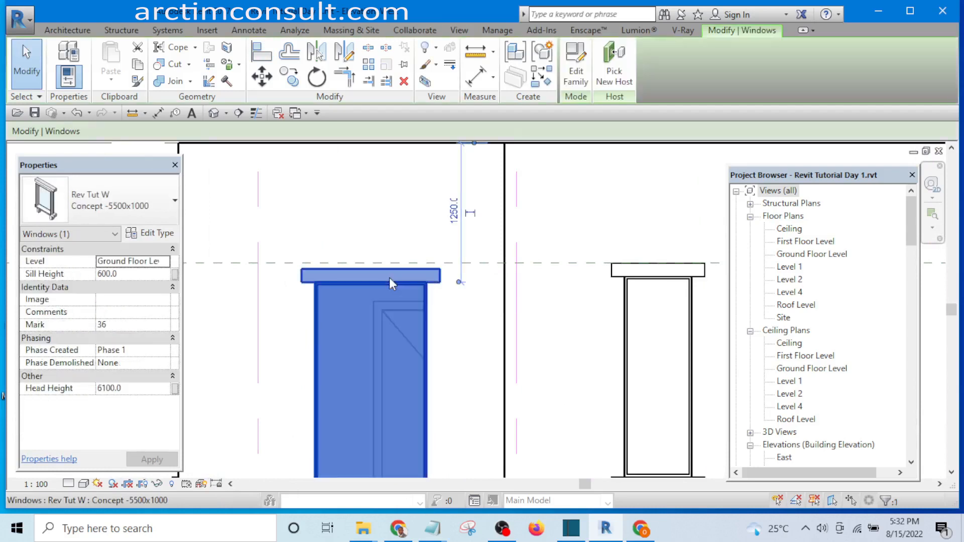
click(467, 84)
scroll(407, 275, up, 3)
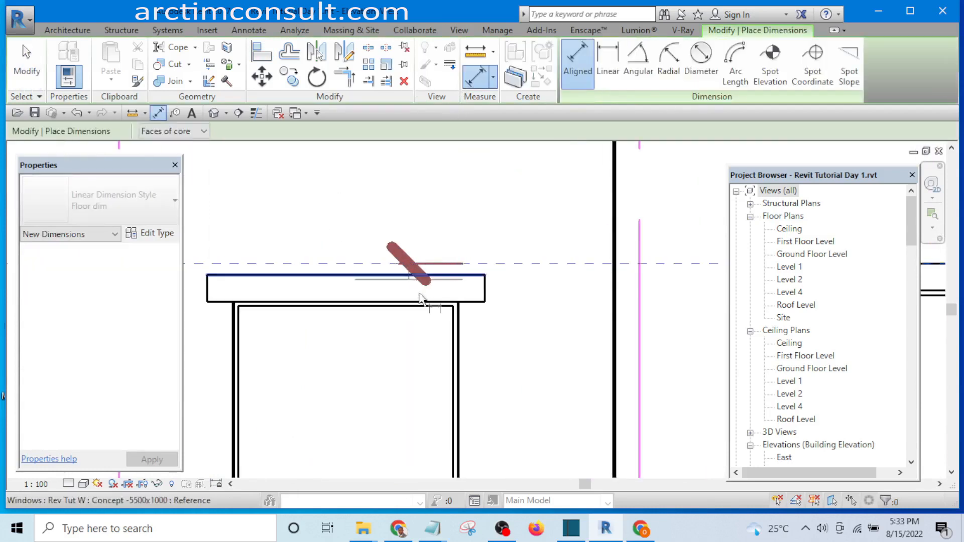
scroll(426, 280, down, 5)
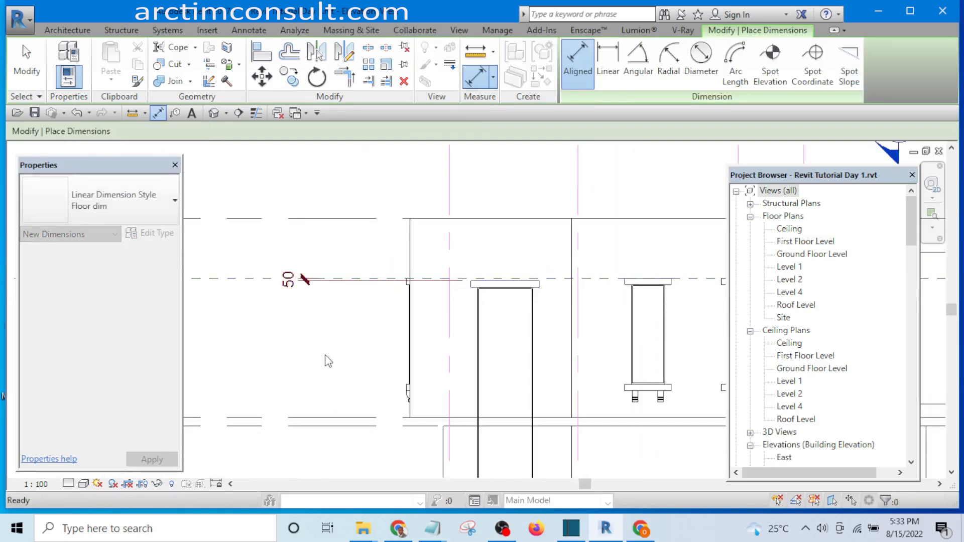
key(Escape)
key(Escape)
Check the level, sill height and head height of the tall Concept -5500x1000 window
scroll(321, 351, down, 5)
scroll(347, 267, up, 2)
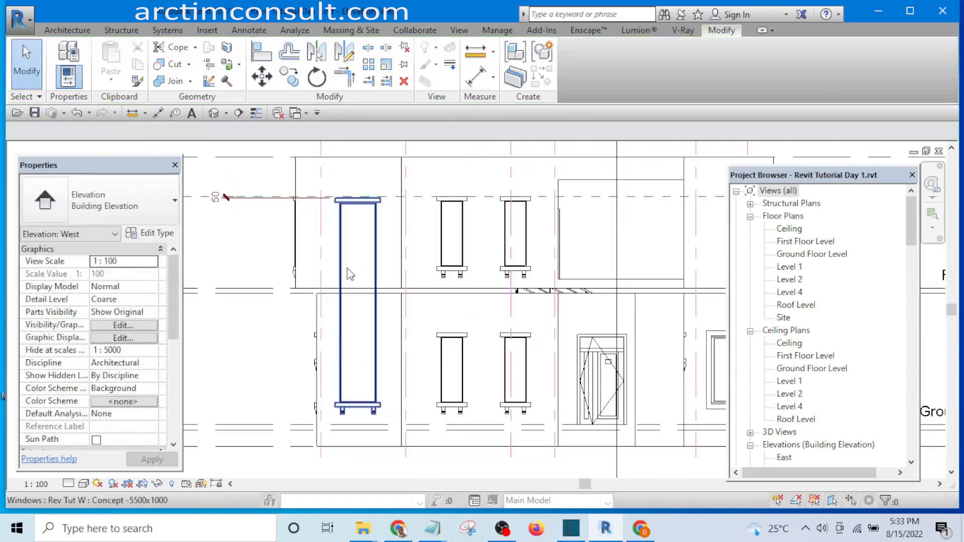
click(346, 265)
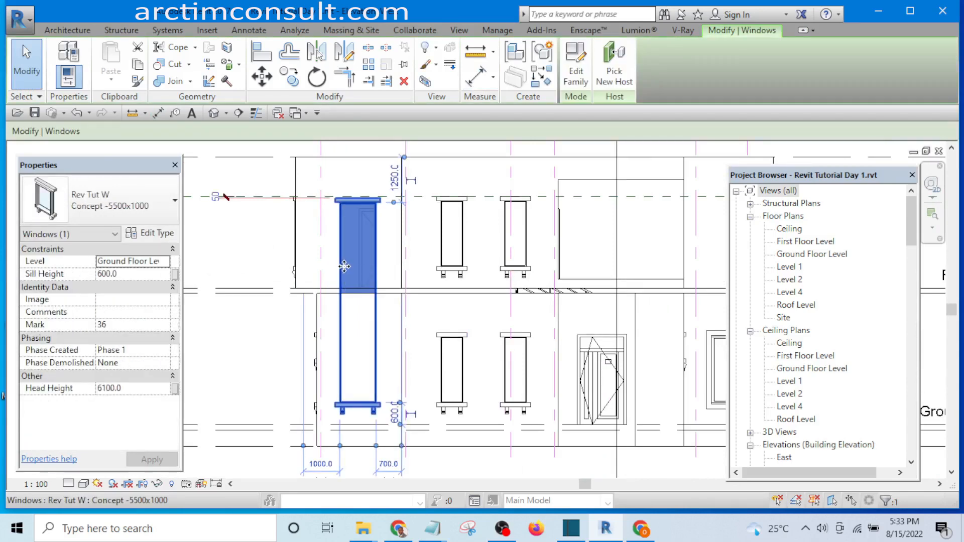
click(230, 254)
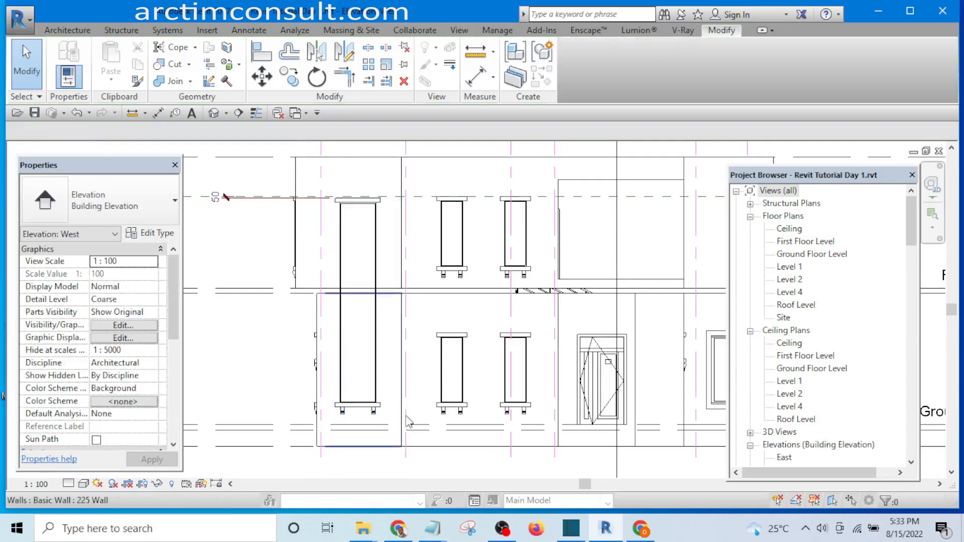
scroll(409, 426, up, 3)
scroll(397, 401, down, 4)
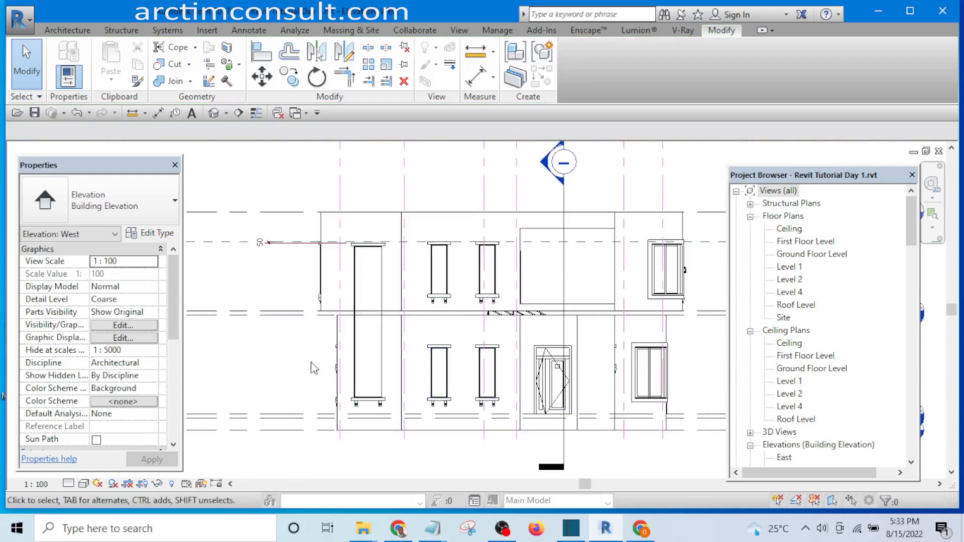
Select everything across the ground floor in the West elevation and filter the selection to Windows only
scroll(414, 369, down, 3)
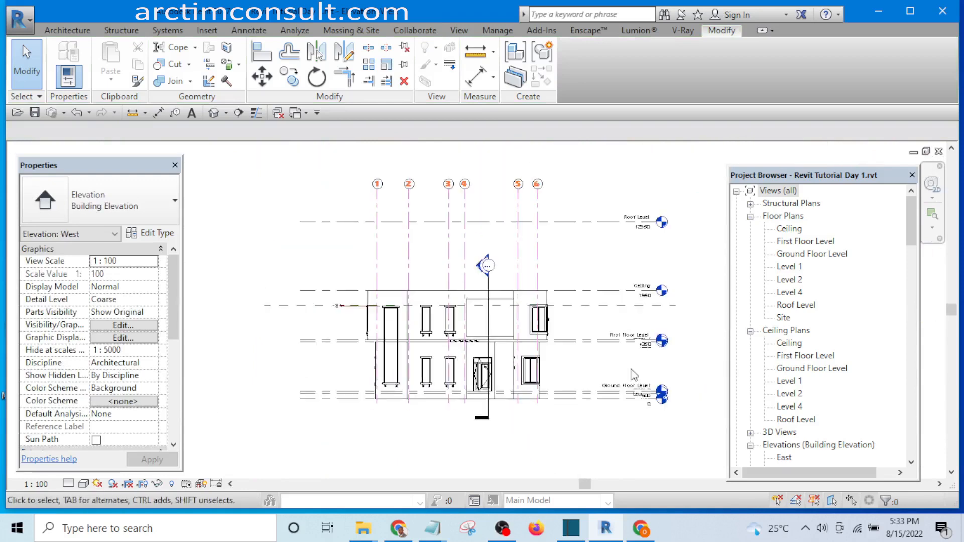
drag(622, 354, 334, 382)
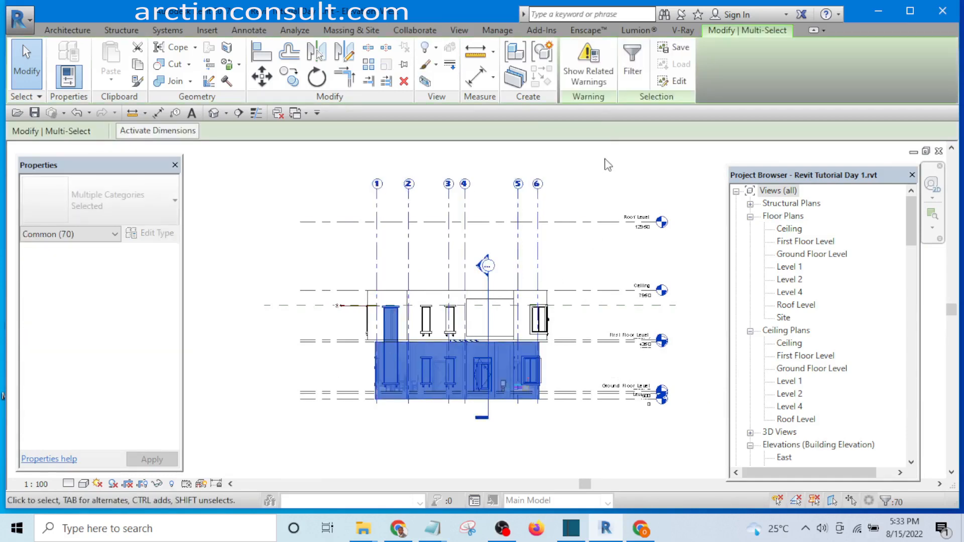
click(630, 66)
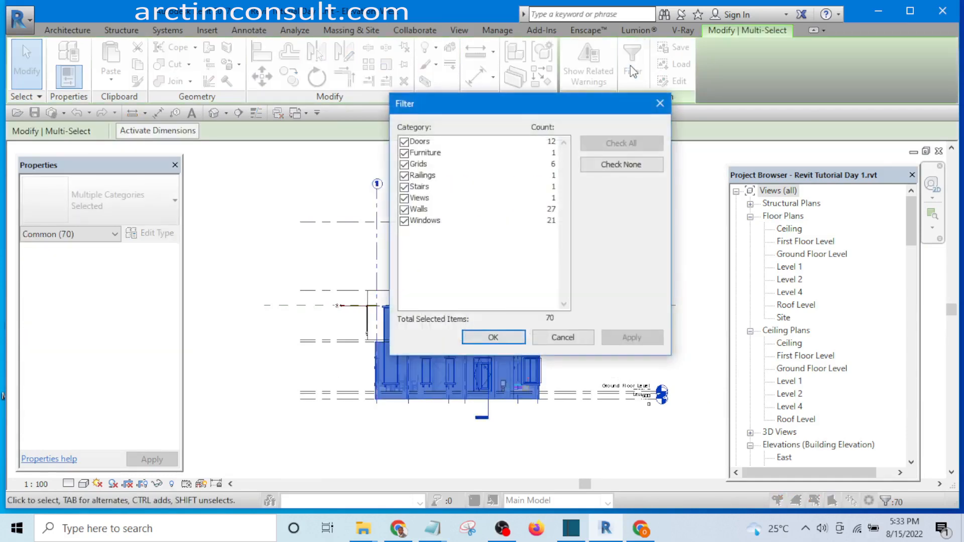
click(607, 168)
click(404, 222)
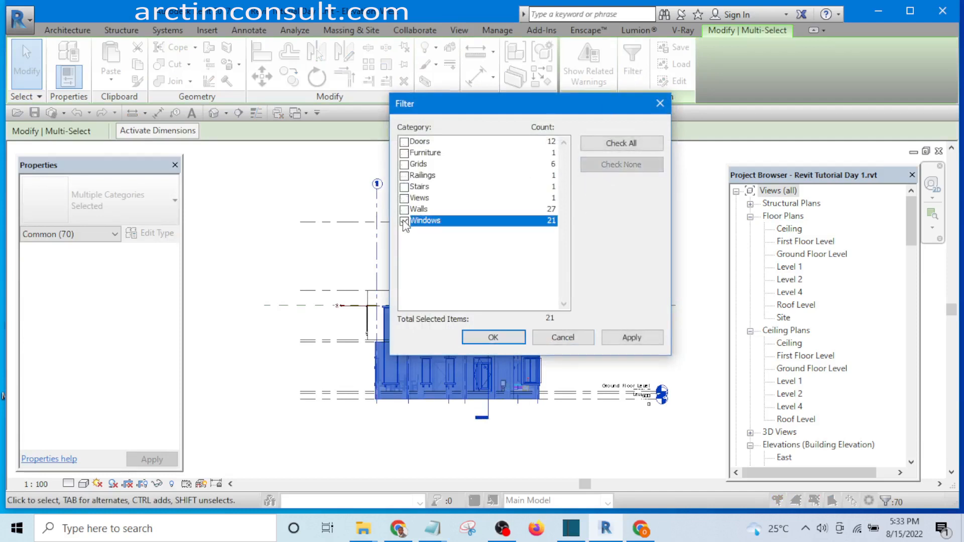
click(494, 338)
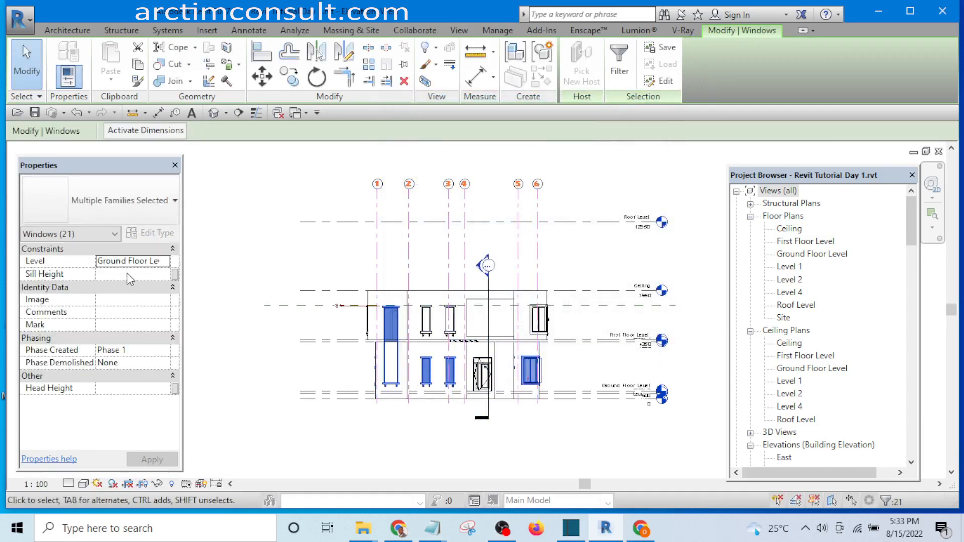
Remove the tall Concept -5500x1000 window from the selection and check the common sill and head heights of the remaining ground-floor windows
click(121, 276)
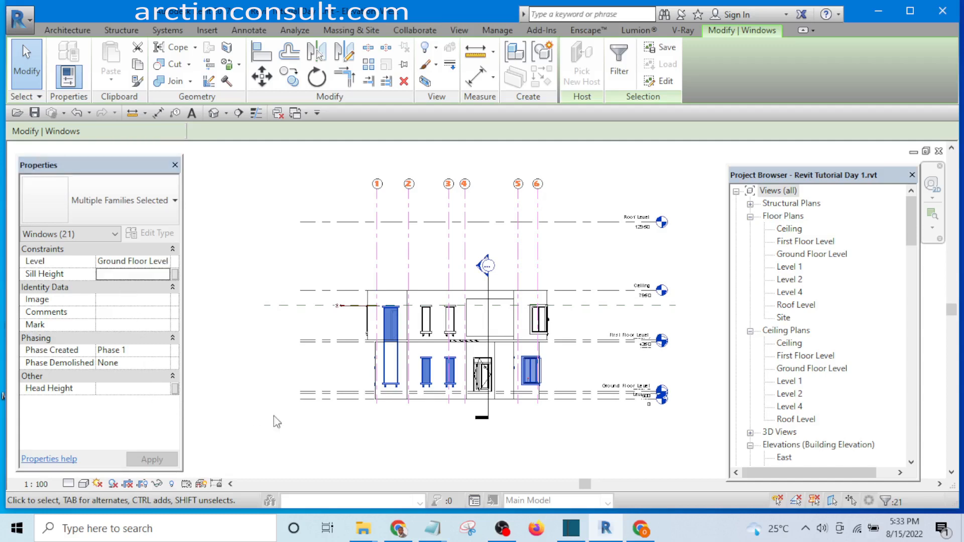
scroll(359, 399, up, 2)
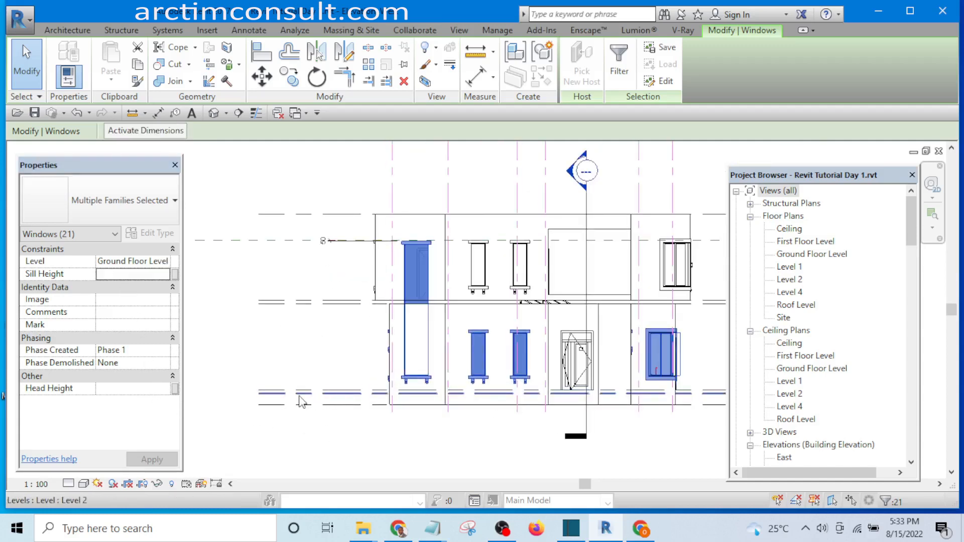
scroll(360, 399, up, 2)
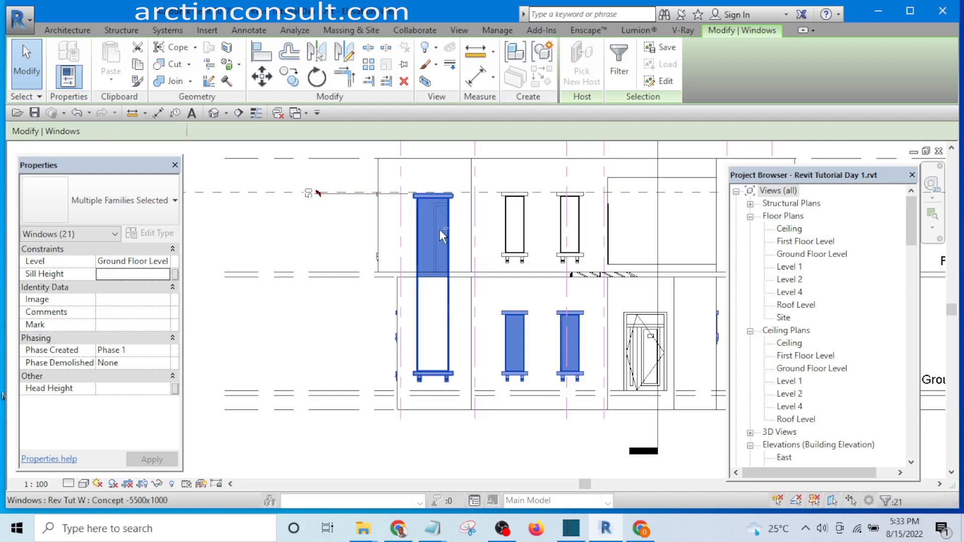
shift+click(441, 236)
scroll(338, 339, down, 1)
scroll(337, 340, down, 2)
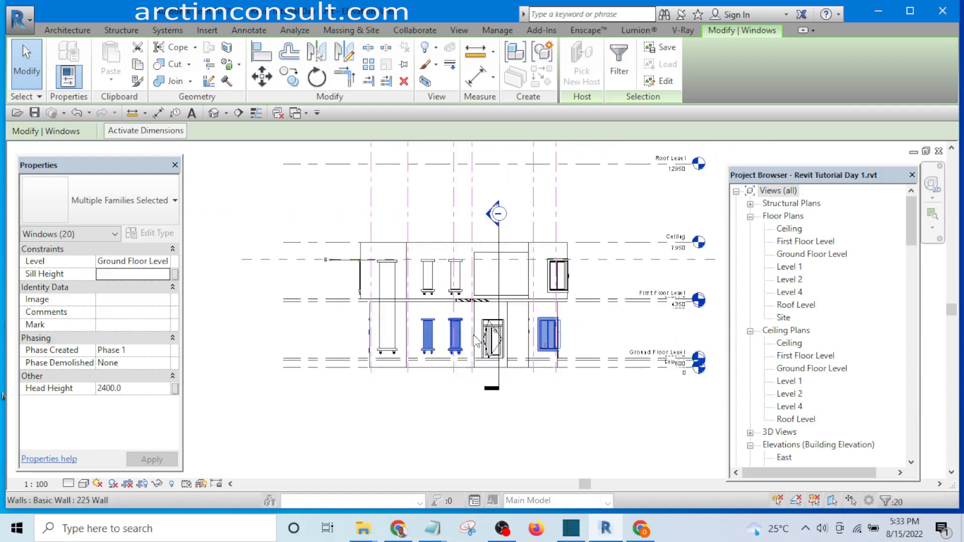
scroll(628, 334, up, 3)
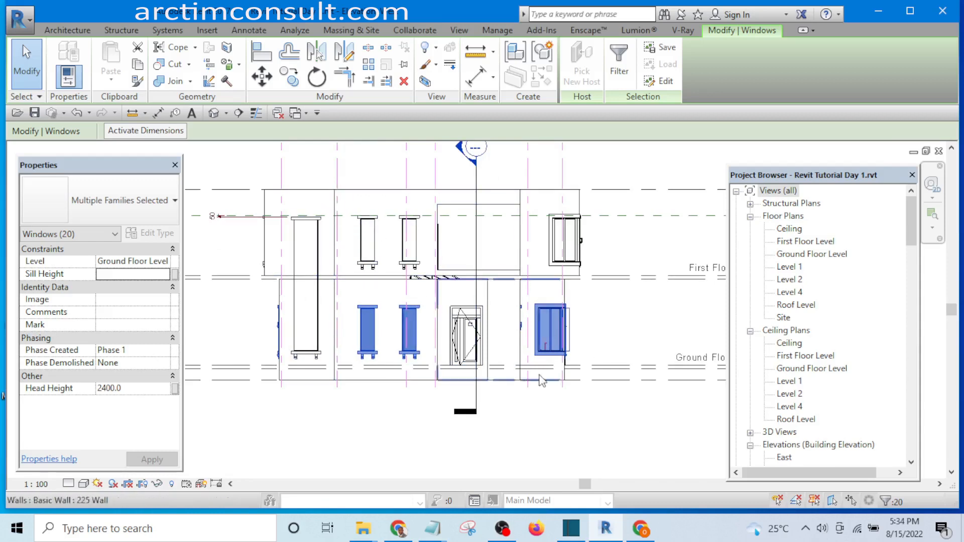
click(132, 389)
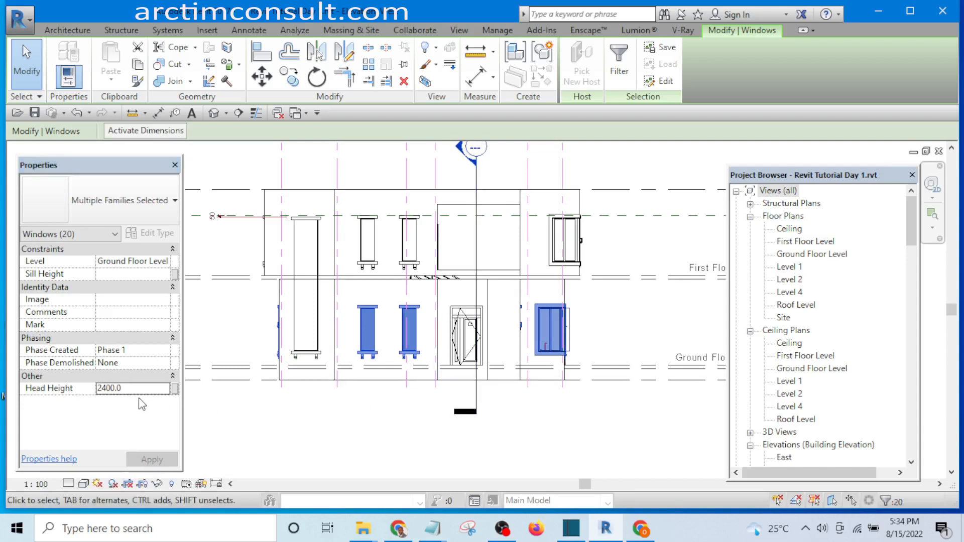
click(607, 304)
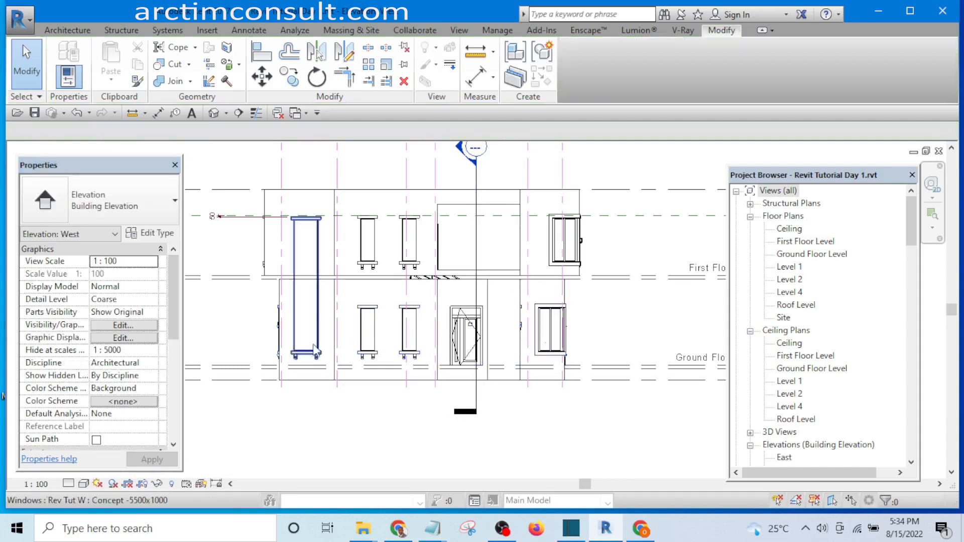
Compare the sill and head heights of the tall Concept -5500x1000 window with those of the adjacent ground-floor Concept -1800x600 window
click(362, 354)
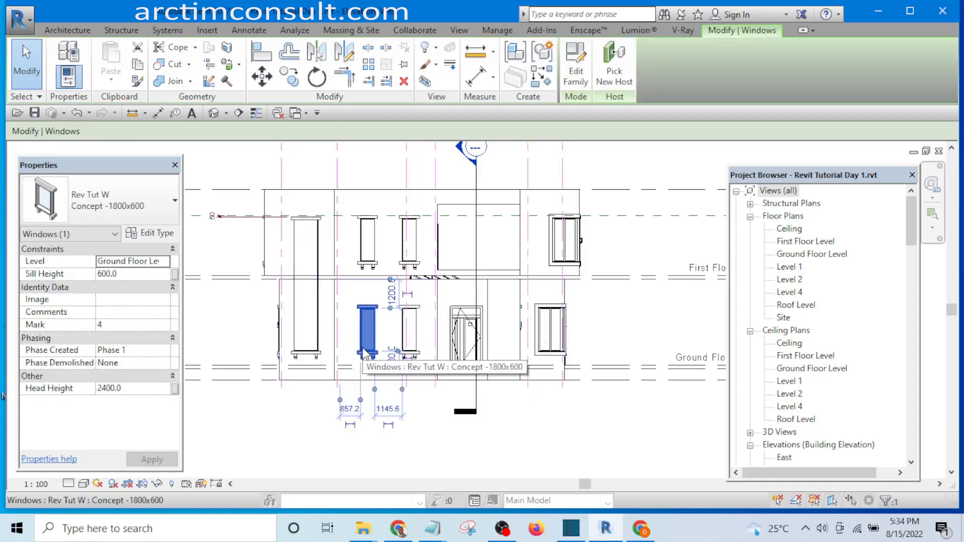
click(209, 340)
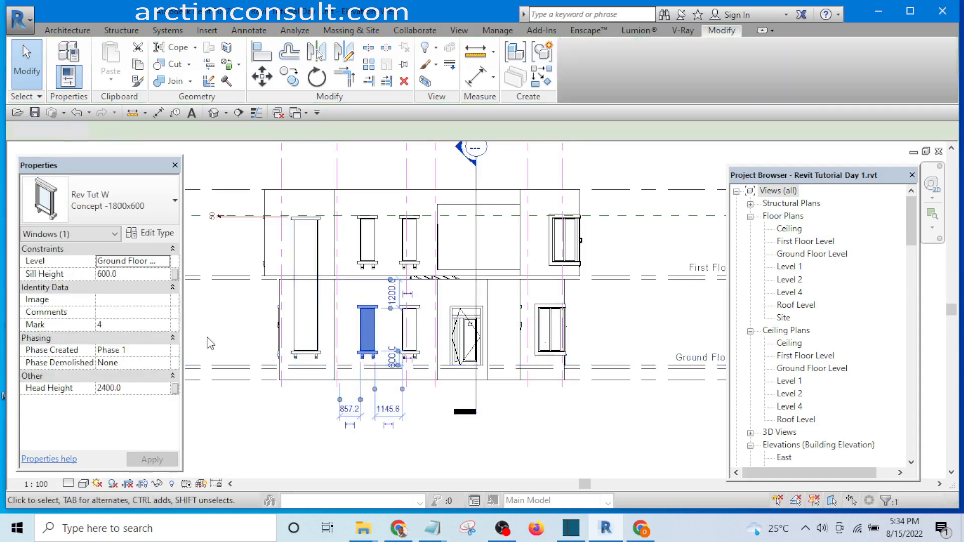
middle_drag(254, 340, 290, 374)
scroll(290, 374, up, 3)
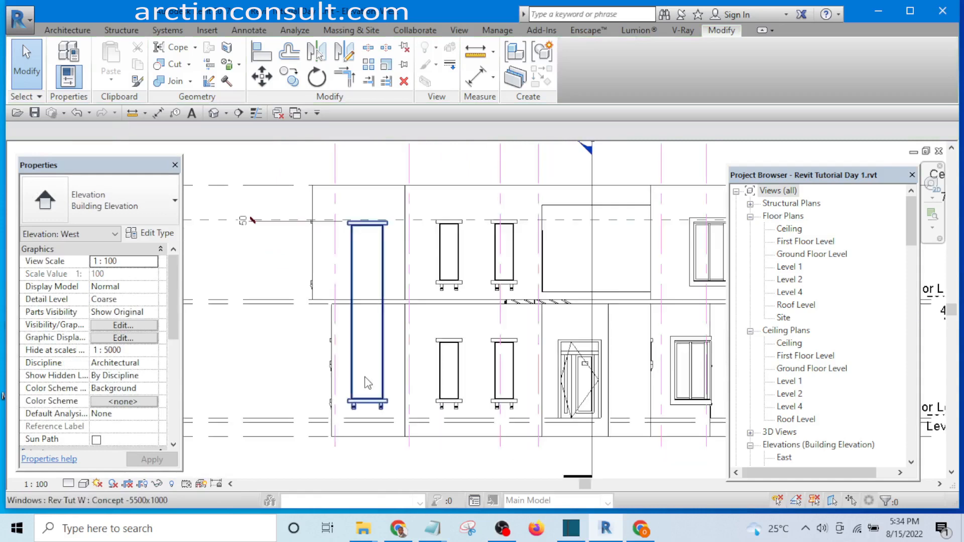
click(365, 384)
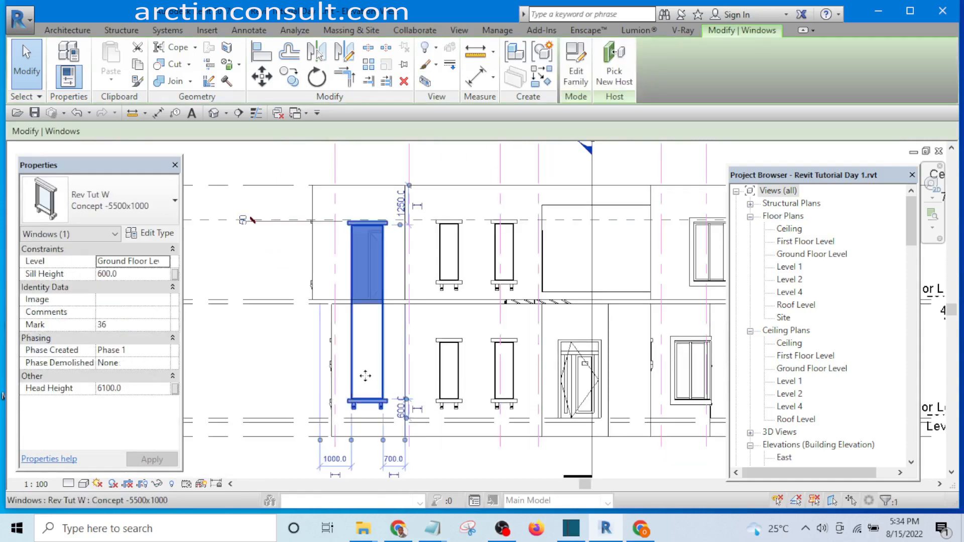
click(243, 370)
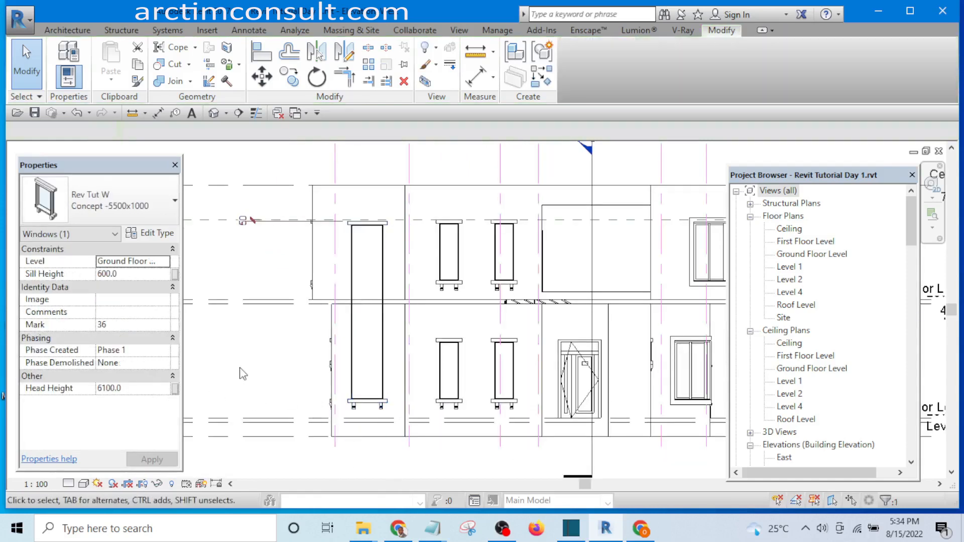
click(443, 410)
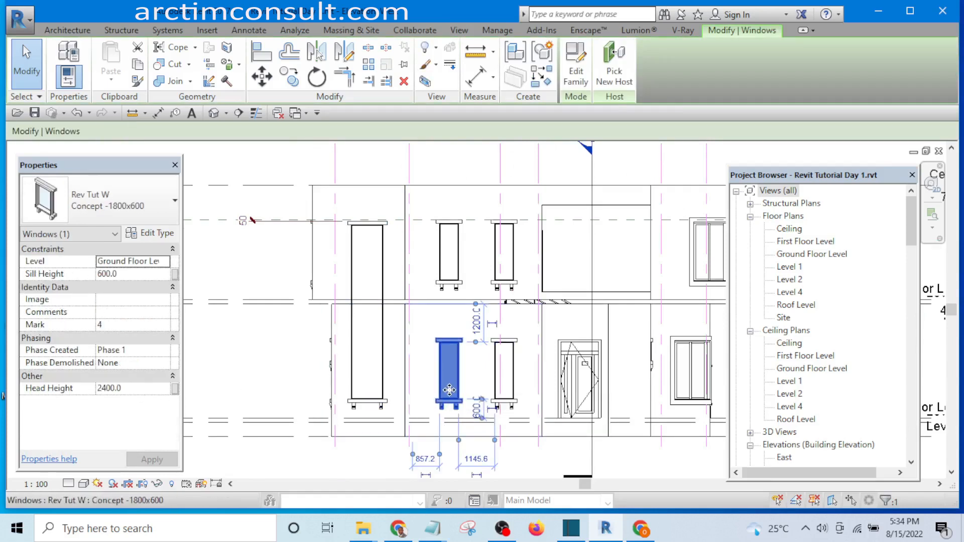
click(241, 383)
click(360, 405)
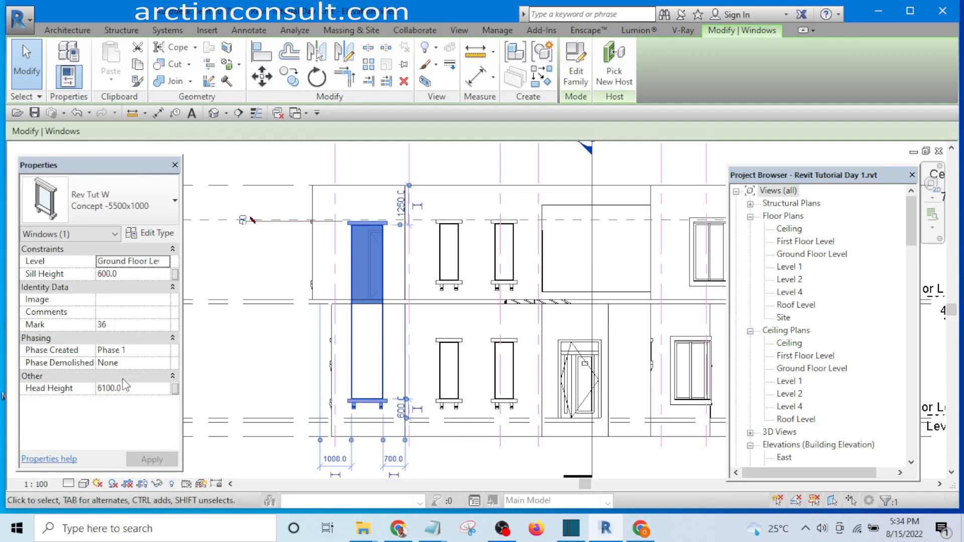
click(226, 380)
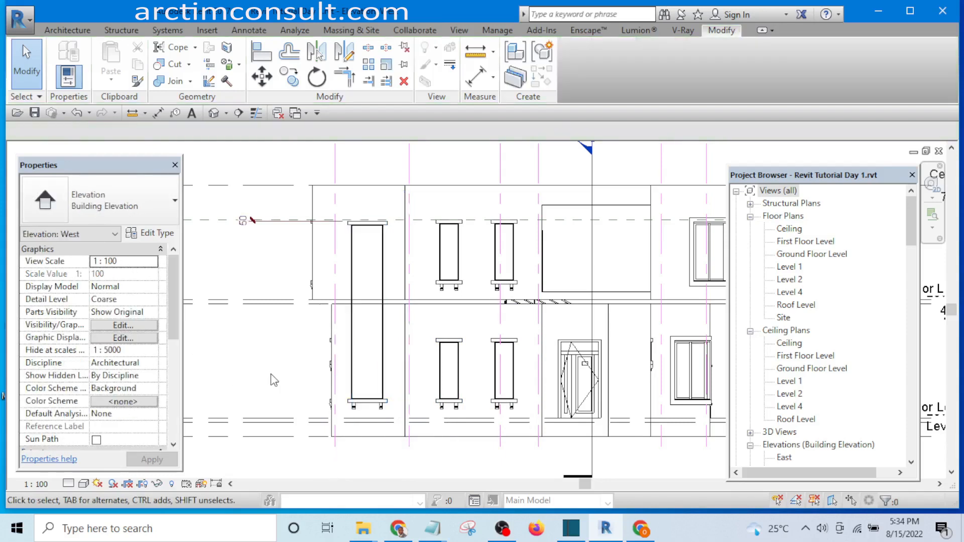
Draw a horizontal reference plane across the West elevation at the sills of the ground-floor windows
key(r)
key(p)
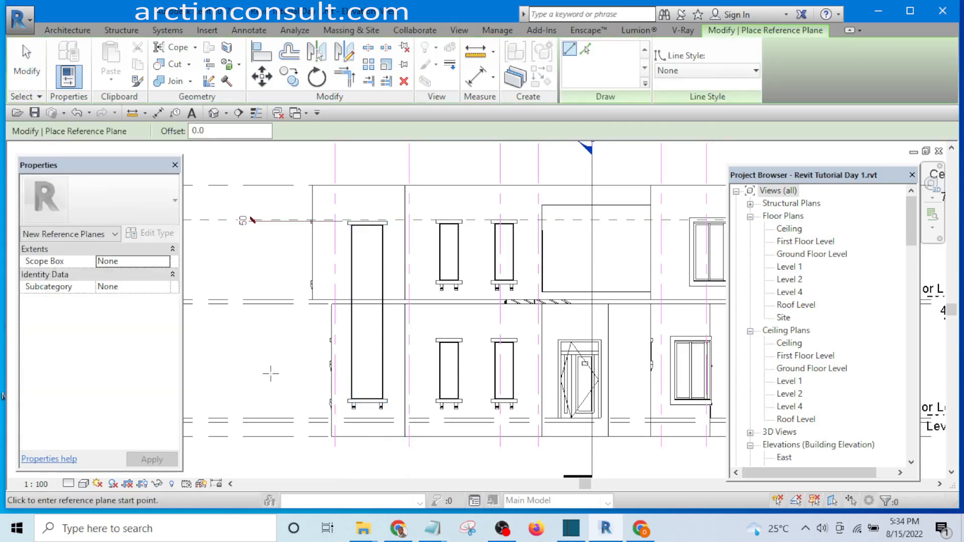
click(219, 401)
scroll(220, 402, down, 3)
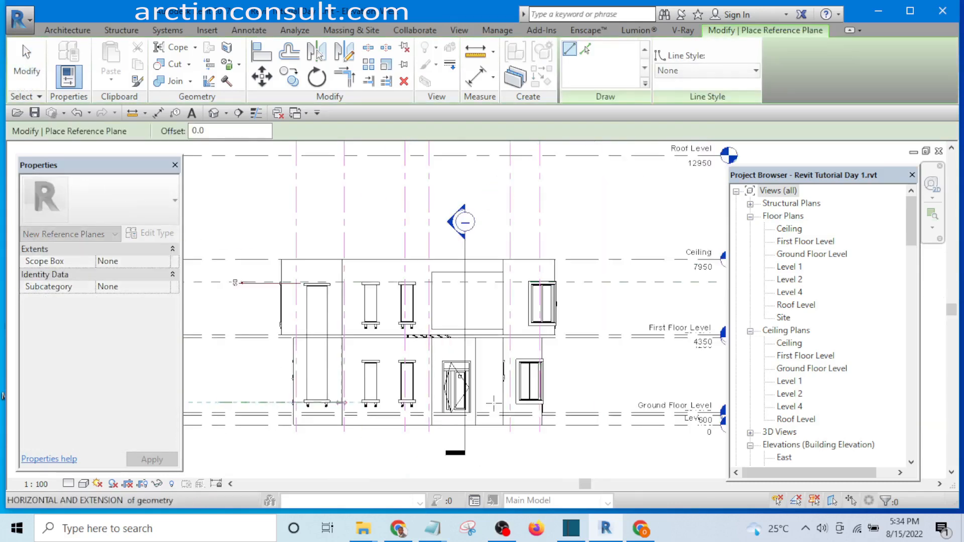
click(637, 401)
key(Escape)
key(Escape)
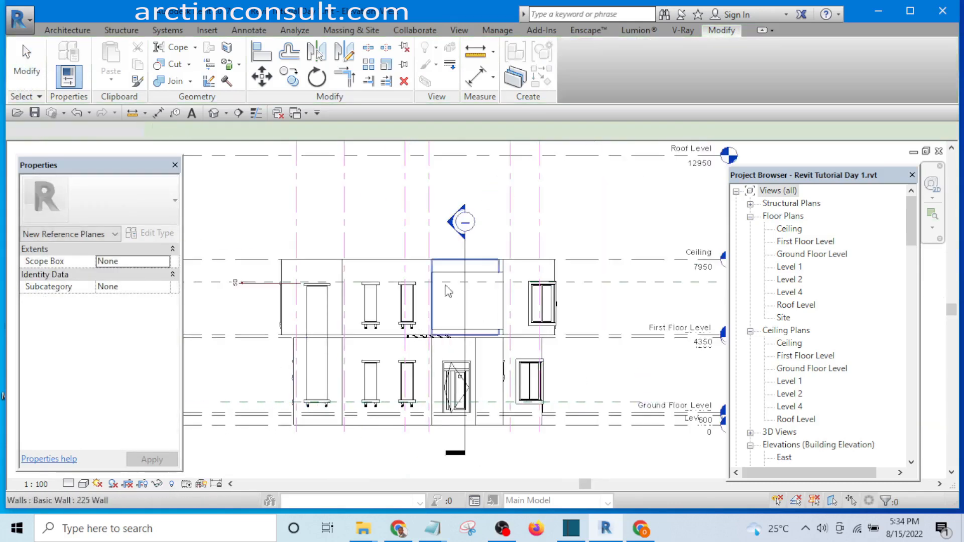
Align the new sill-level reference plane with the underside of the tall Concept -5500x1000 window's sill
click(263, 65)
scroll(317, 402, up, 6)
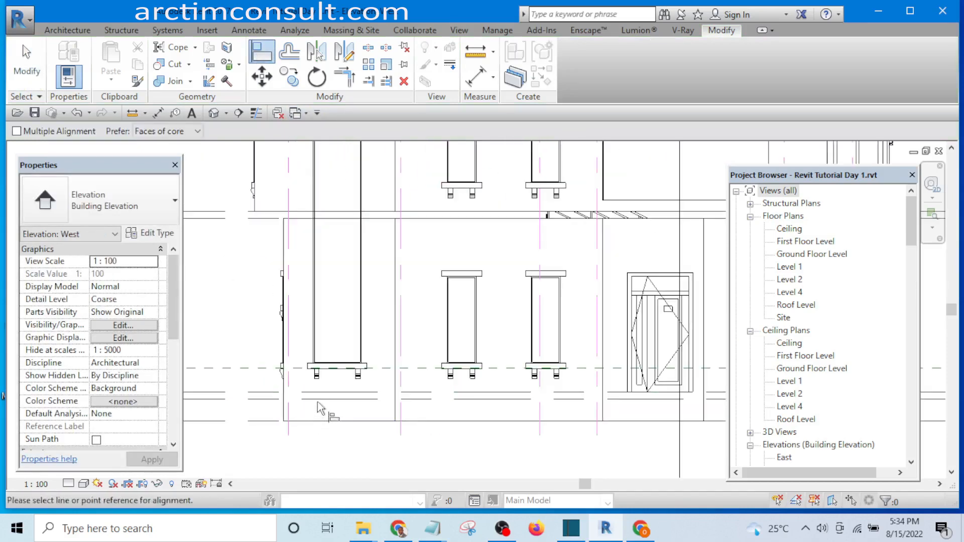
scroll(335, 322, up, 3)
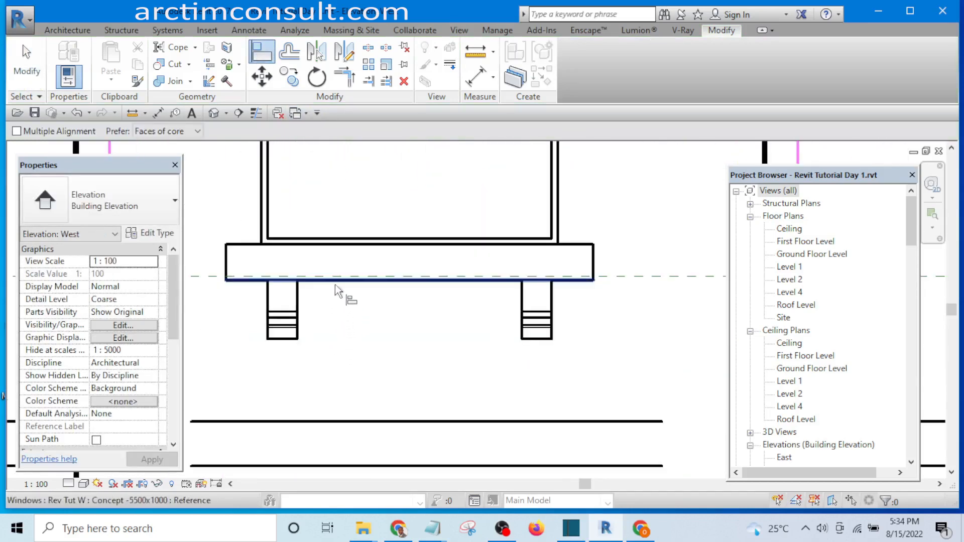
Align the underside of the tall Concept -5500x1000 window's sill with the lower horizontal reference plane in the West elevation
scroll(431, 359, down, 3)
click(233, 325)
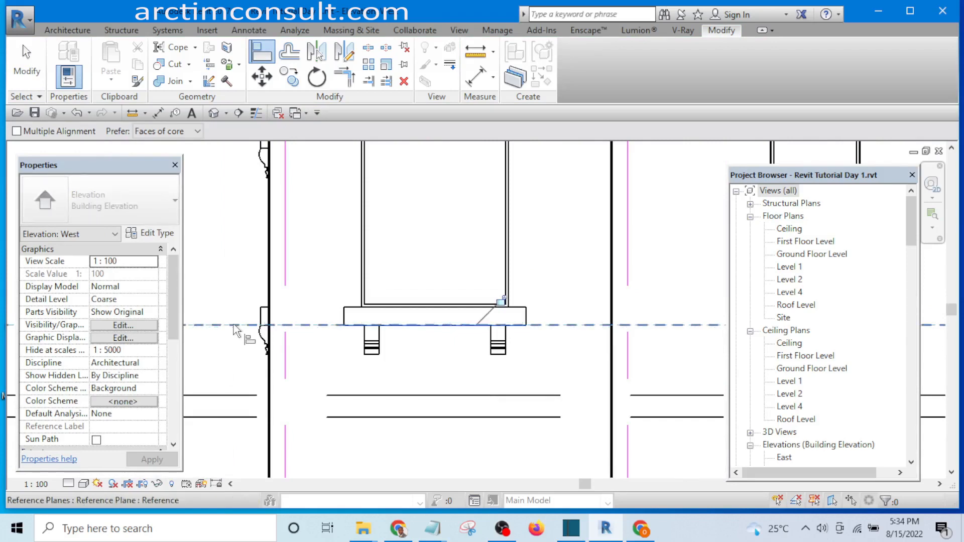
scroll(221, 339, down, 5)
scroll(481, 354, up, 2)
scroll(494, 333, up, 5)
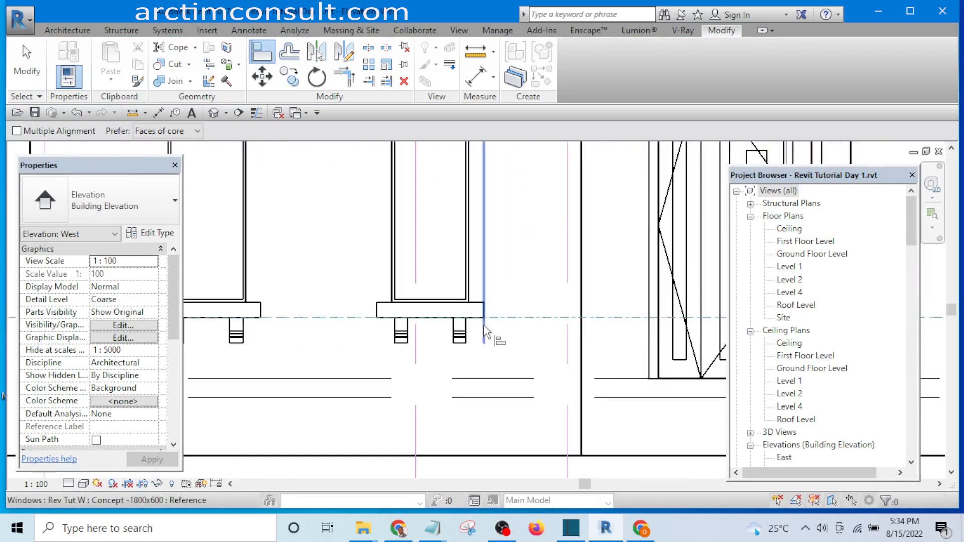
scroll(354, 369, down, 4)
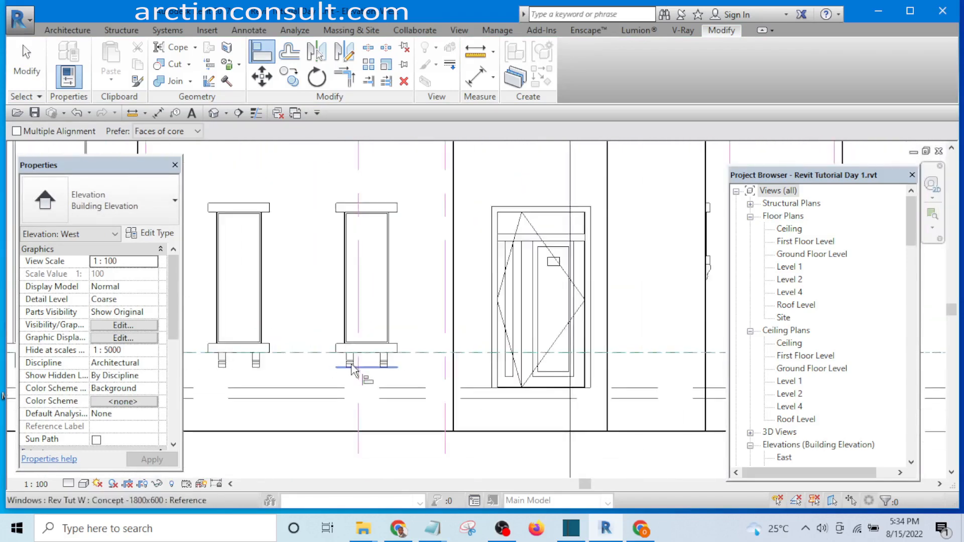
scroll(602, 364, up, 5)
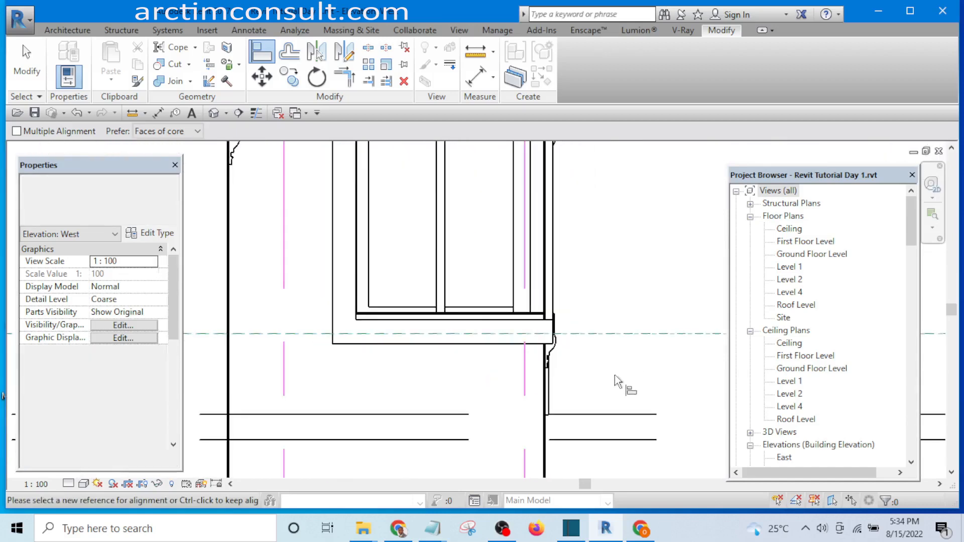
key(Escape)
Check the sill and head height properties of the ground-floor corner window in the West elevation
click(433, 275)
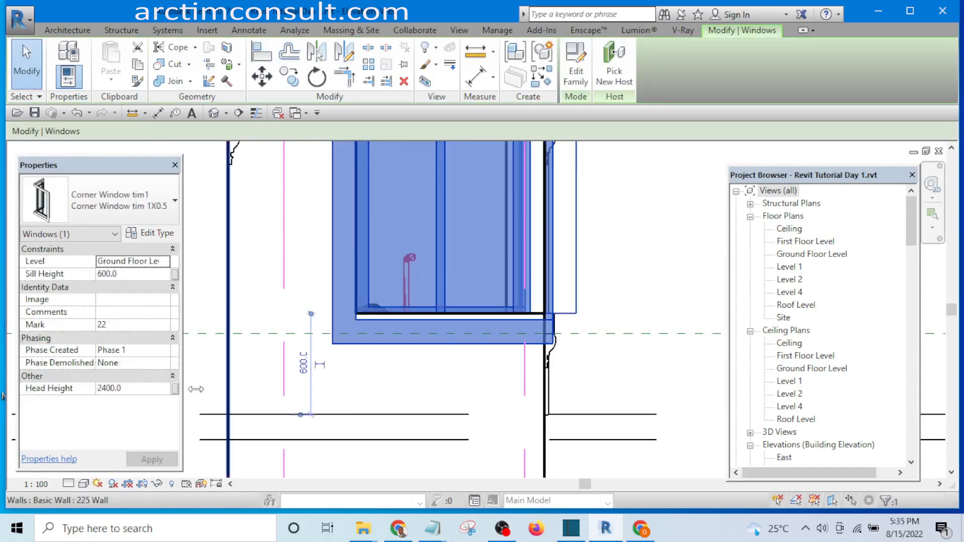
scroll(597, 295, down, 3)
scroll(629, 370, down, 3)
click(632, 281)
scroll(632, 287, down, 4)
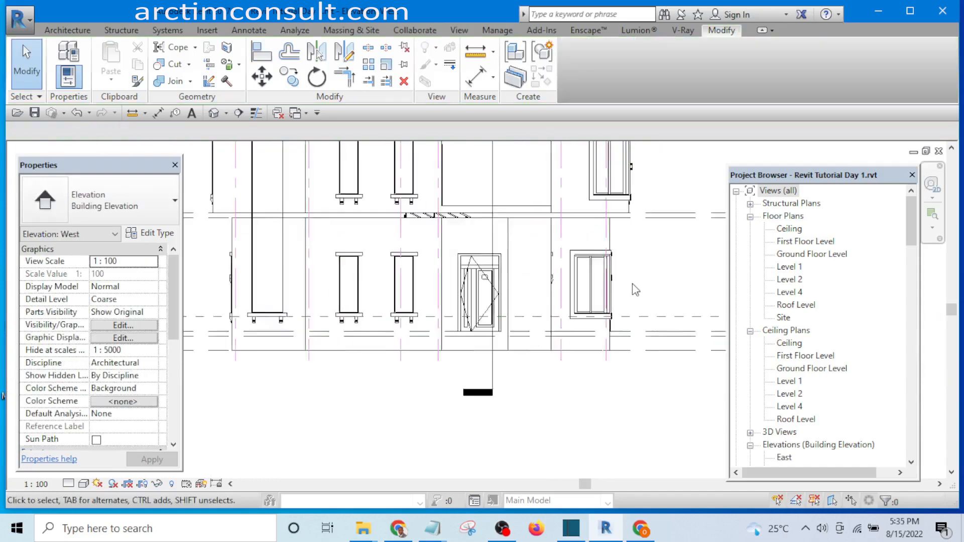
Set the height of the tall window's type, Concept -5500x1000, to 5550 mm
middle_drag(407, 234, 409, 235)
scroll(409, 236, up, 6)
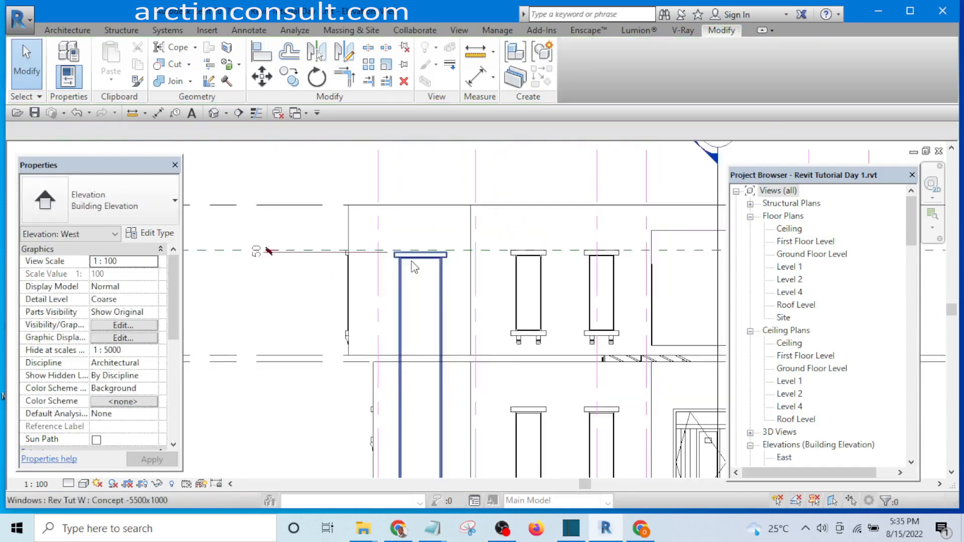
click(424, 257)
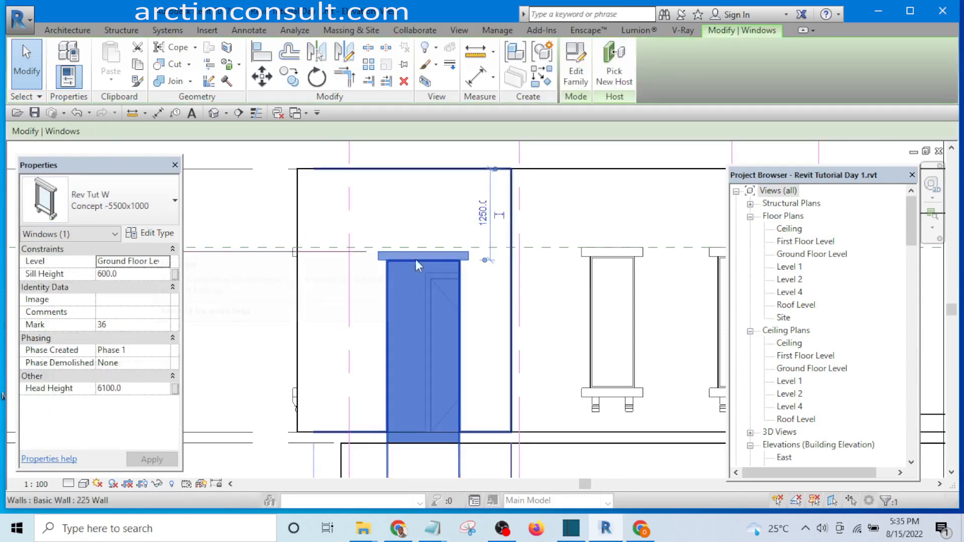
click(152, 234)
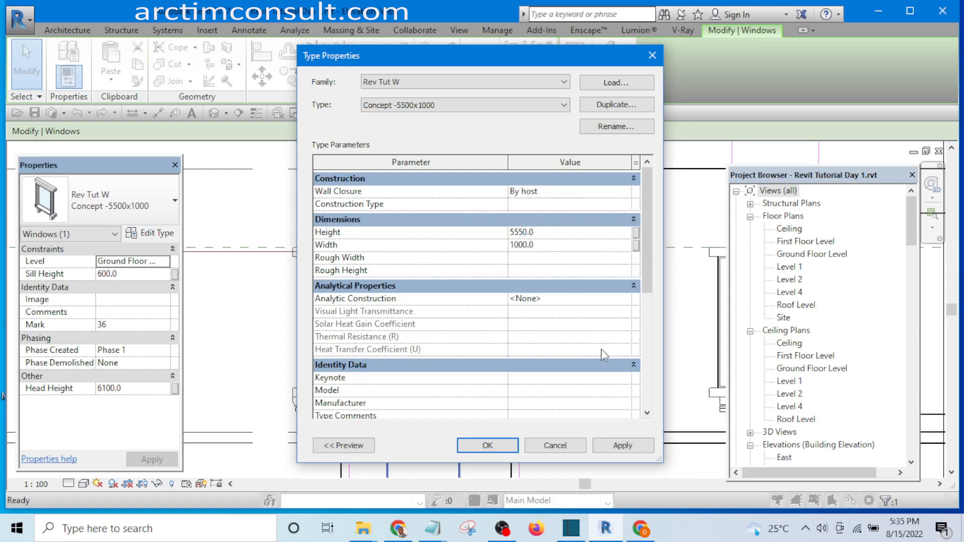
click(622, 446)
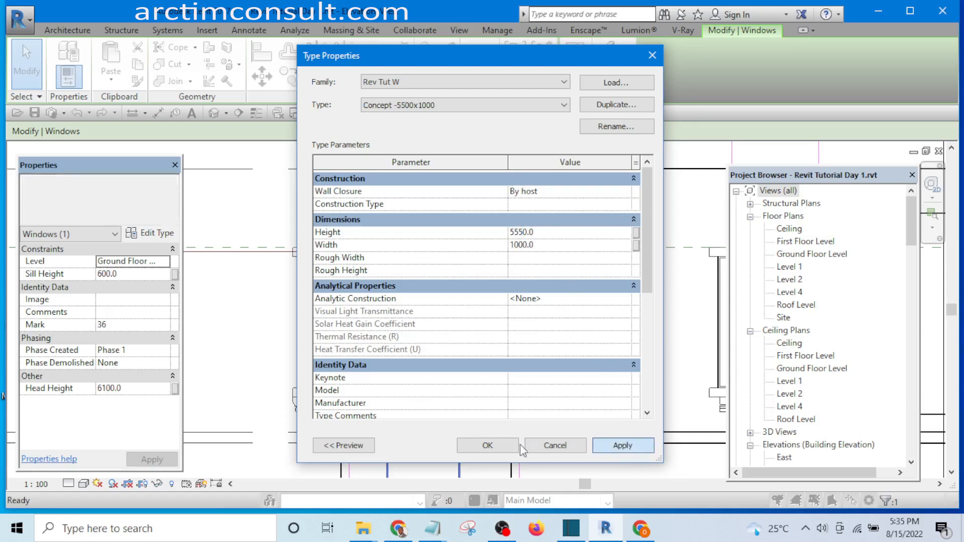
click(487, 445)
scroll(541, 342, down, 5)
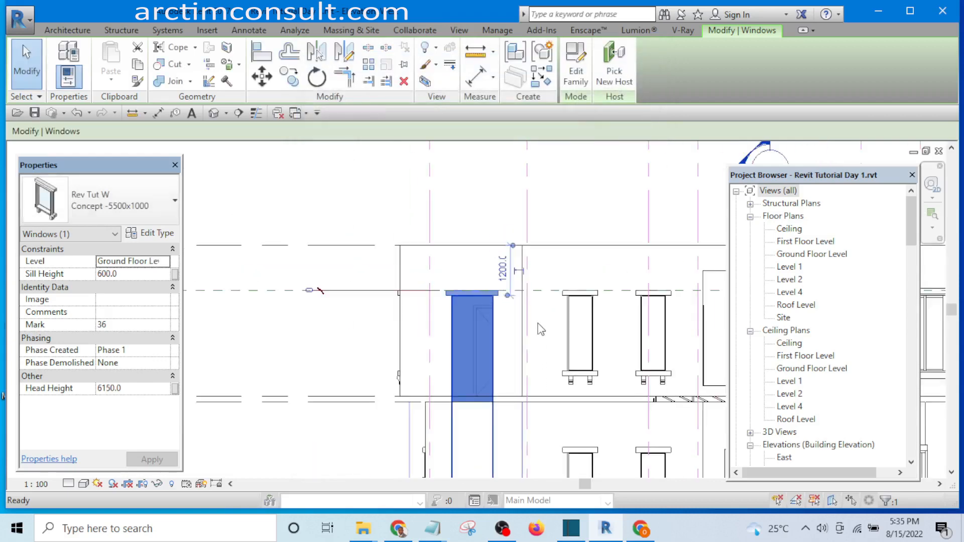
Examine the tall window's head and sill against the upper and lower reference planes and the neighbouring windows in the West elevation
click(400, 335)
scroll(517, 299, up, 3)
scroll(548, 287, up, 3)
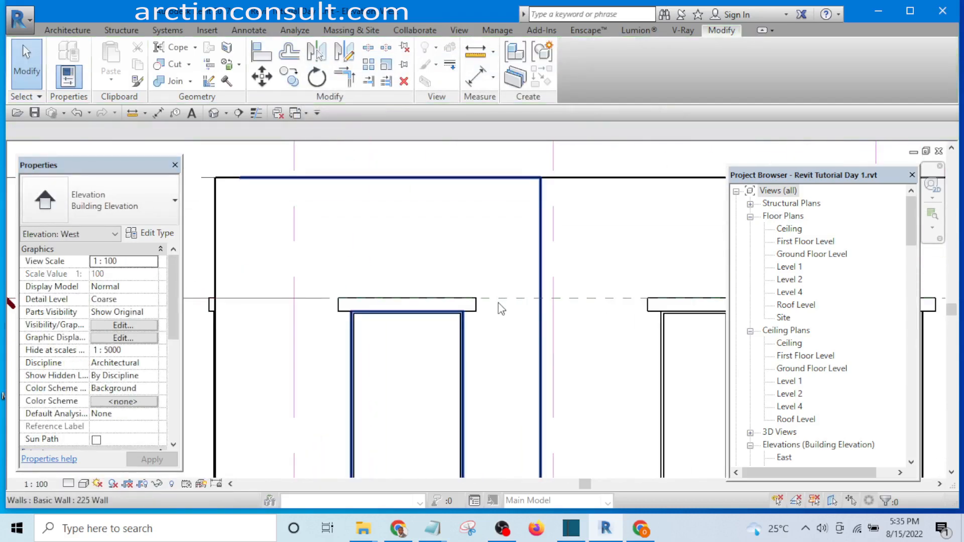
scroll(521, 310, down, 5)
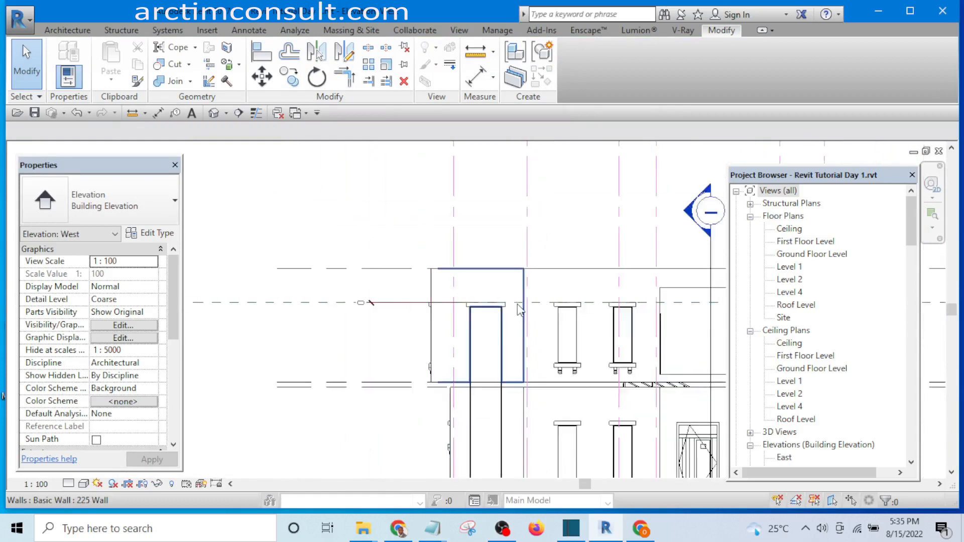
scroll(520, 310, down, 3)
scroll(458, 366, up, 6)
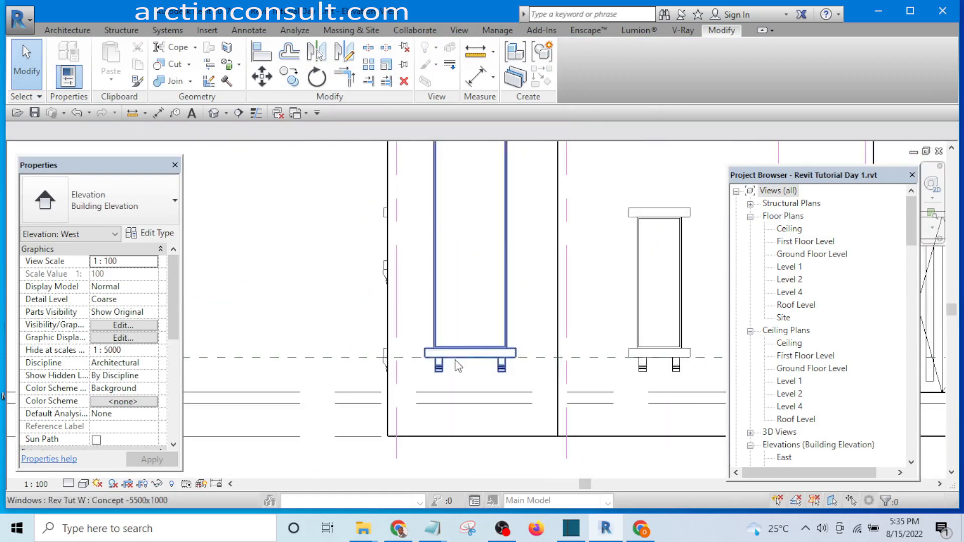
click(458, 366)
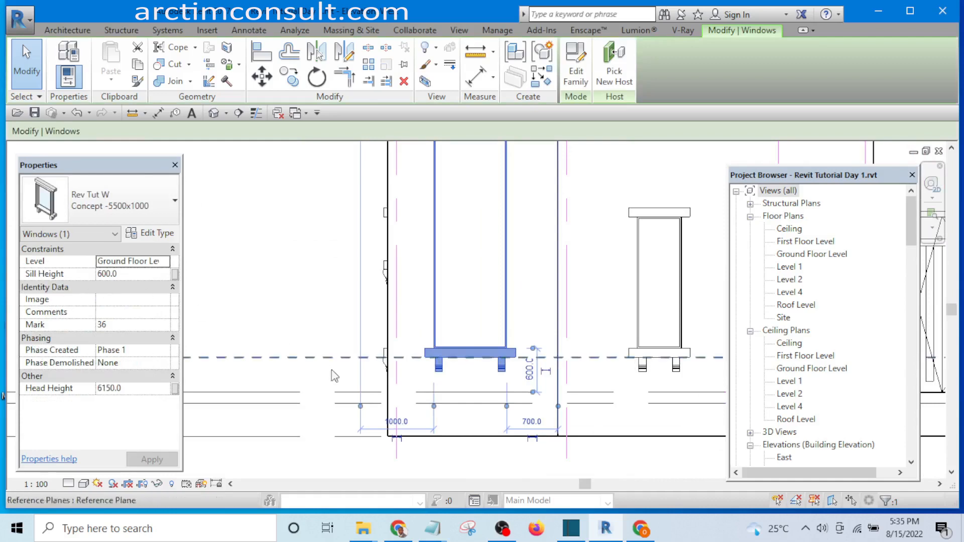
scroll(332, 371, down, 5)
scroll(277, 266, up, 3)
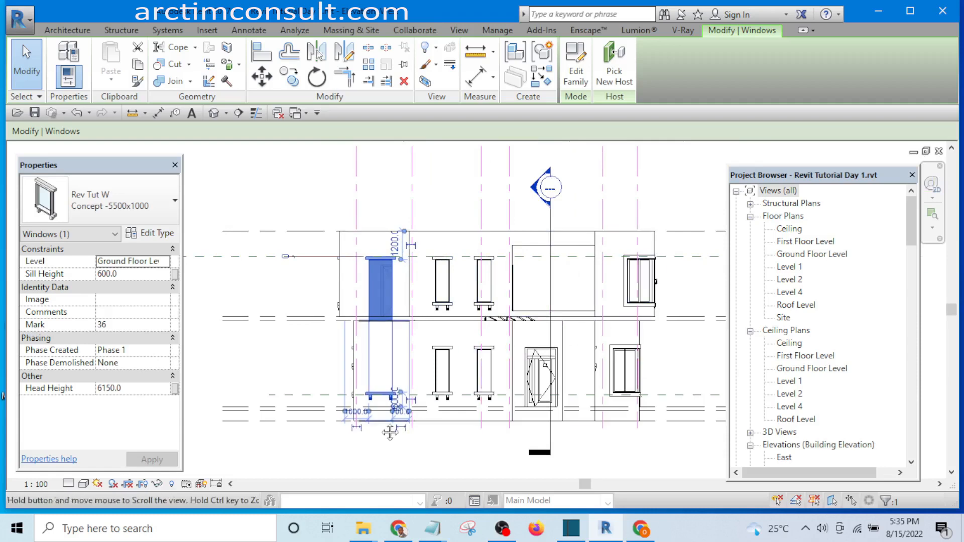
middle_drag(396, 427, 387, 400)
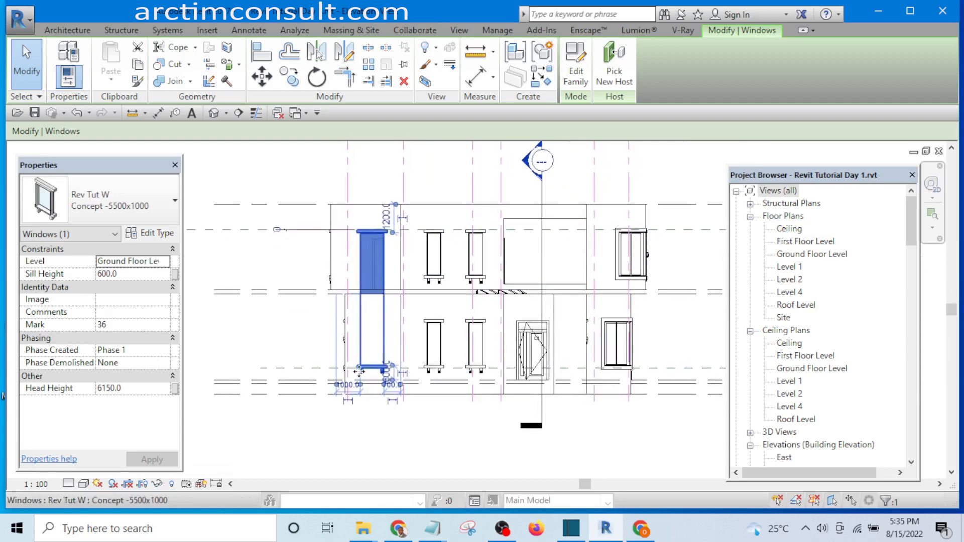
click(665, 334)
scroll(662, 330, down, 3)
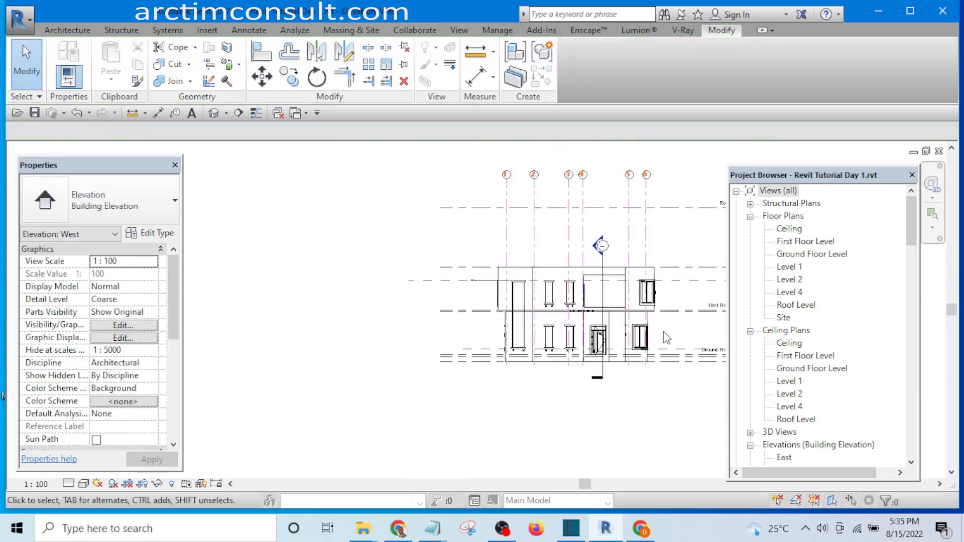
middle_drag(662, 341, 545, 368)
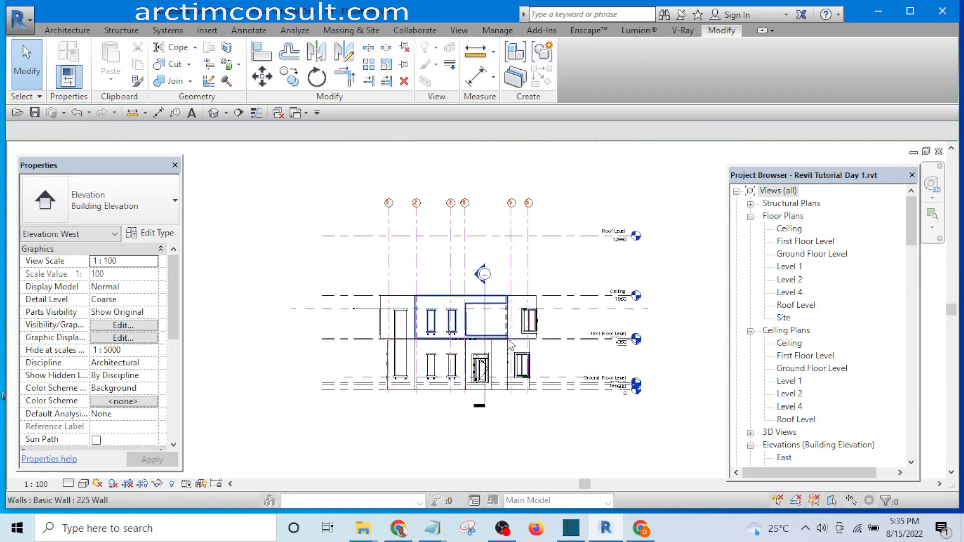
scroll(517, 346, up, 3)
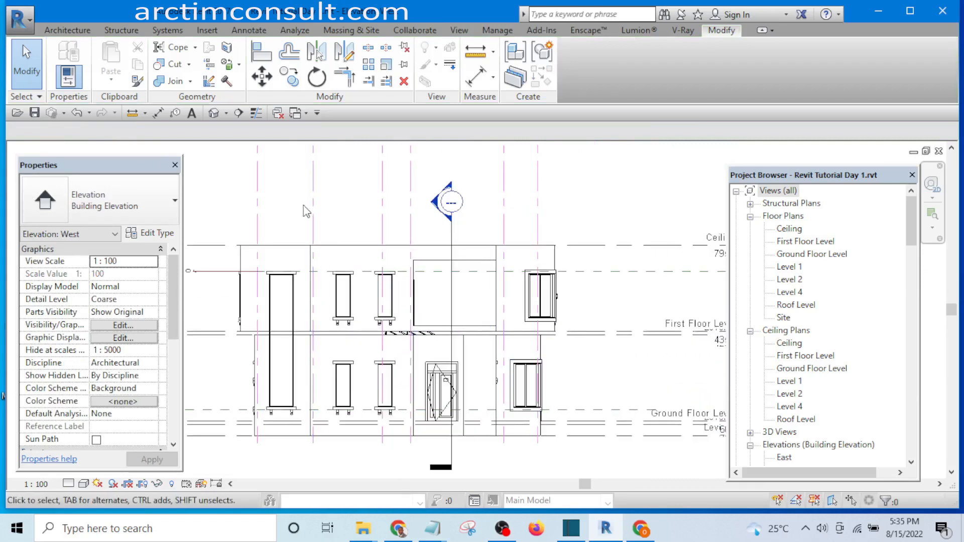
Open the default 3D view and examine the building's interior walls and exterior windows from several sides
click(213, 114)
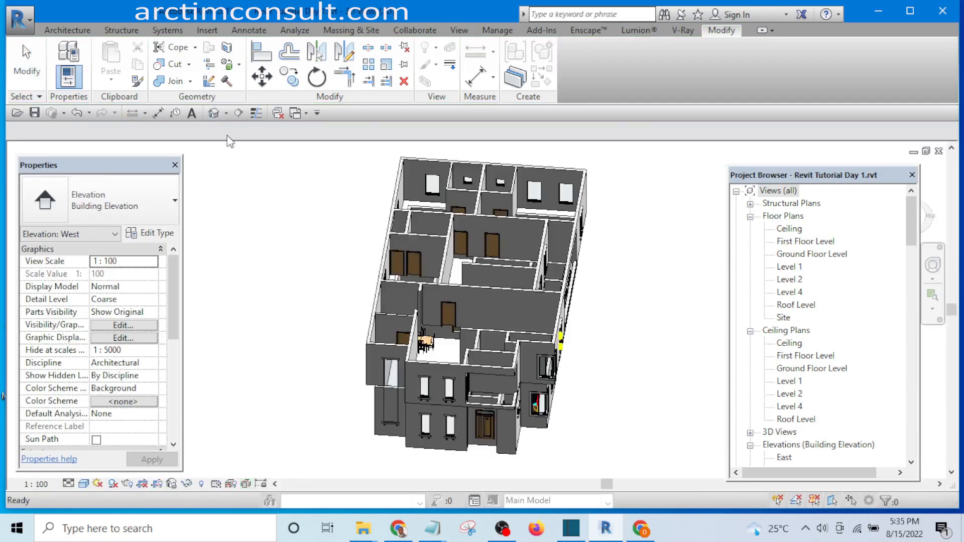
shift+middle_drag(396, 420, 226, 385)
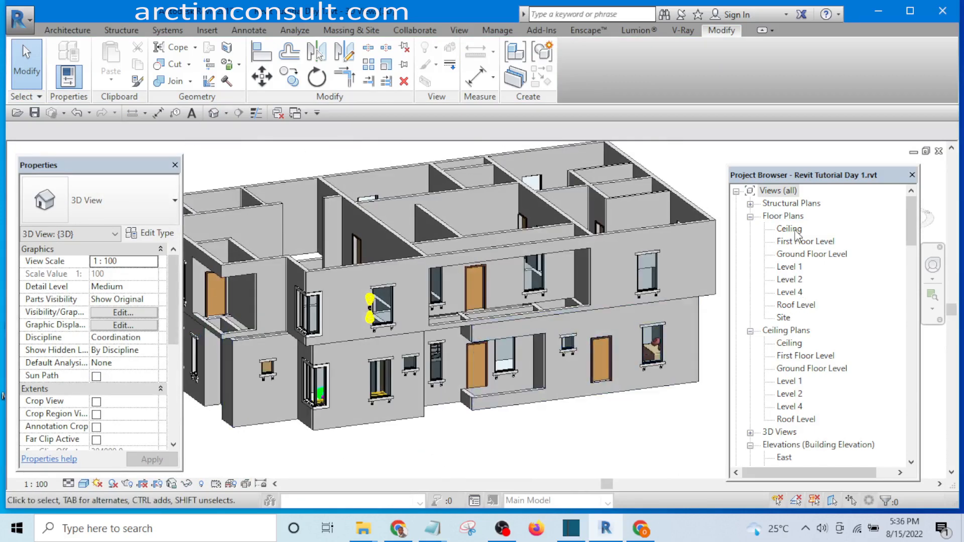
scroll(471, 356, down, 3)
shift+middle_drag(474, 382, 435, 369)
scroll(374, 277, up, 4)
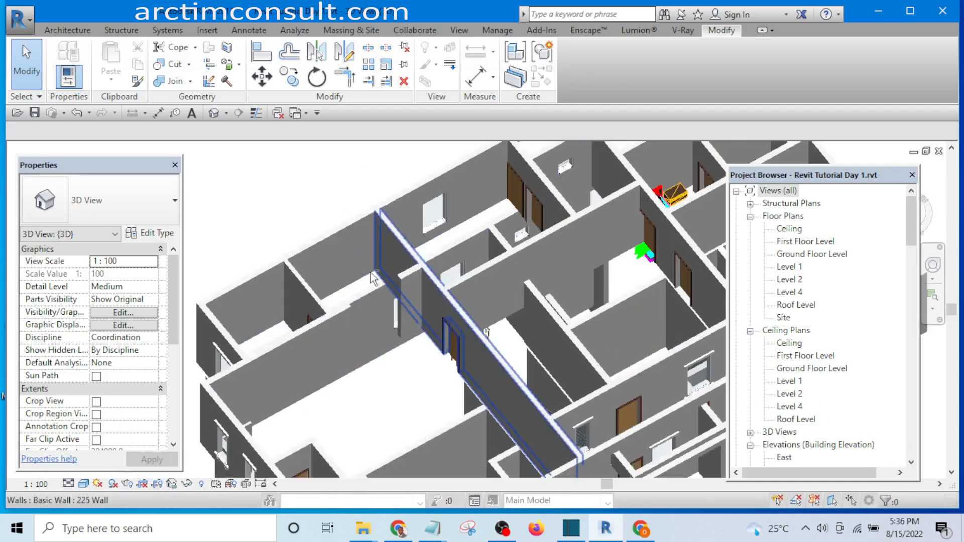
shift+middle_drag(374, 278, 445, 395)
scroll(457, 372, down, 5)
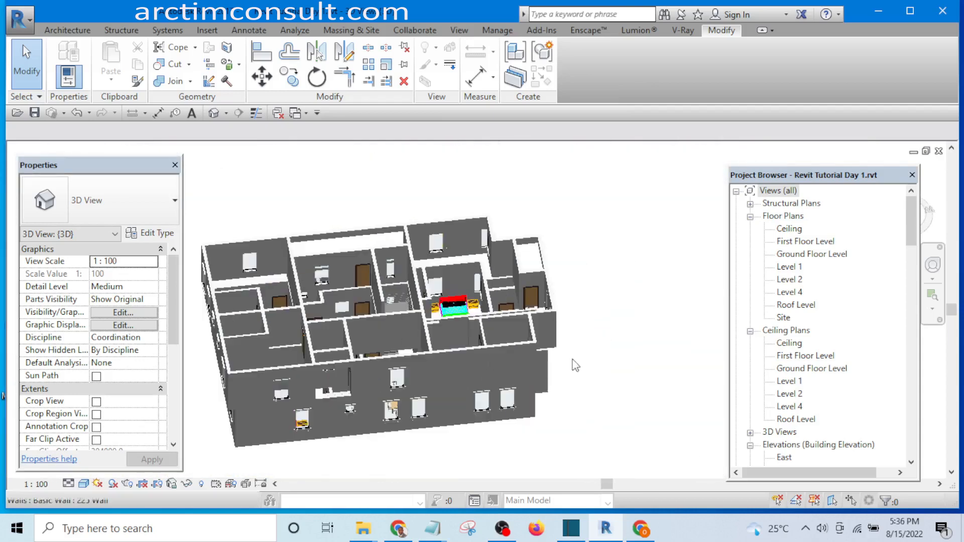
shift+middle_drag(570, 362, 800, 334)
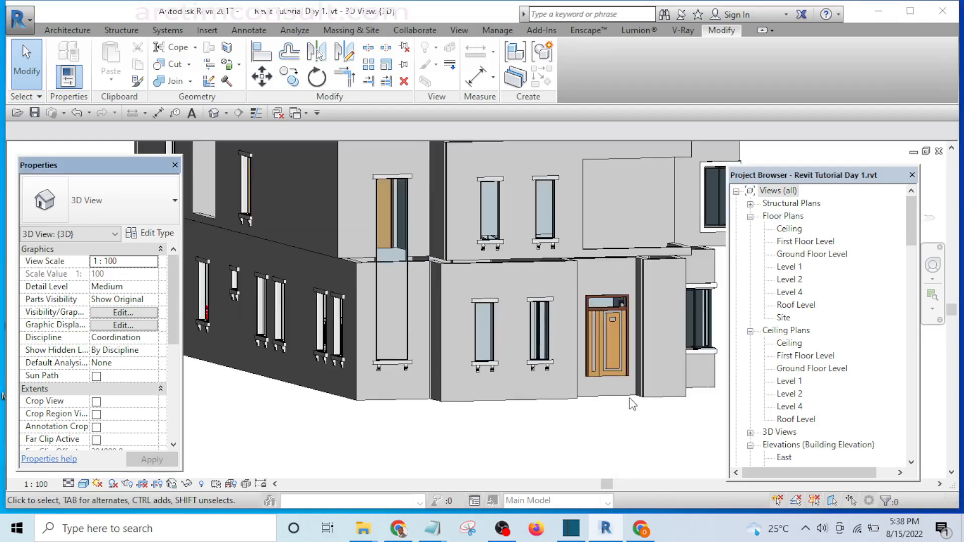
Examine the front facade in 3D, especially the tall window spanning both storeys and the ground-floor wall behind it
shift+middle_drag(628, 398, 618, 443)
scroll(355, 346, up, 3)
scroll(486, 323, down, 4)
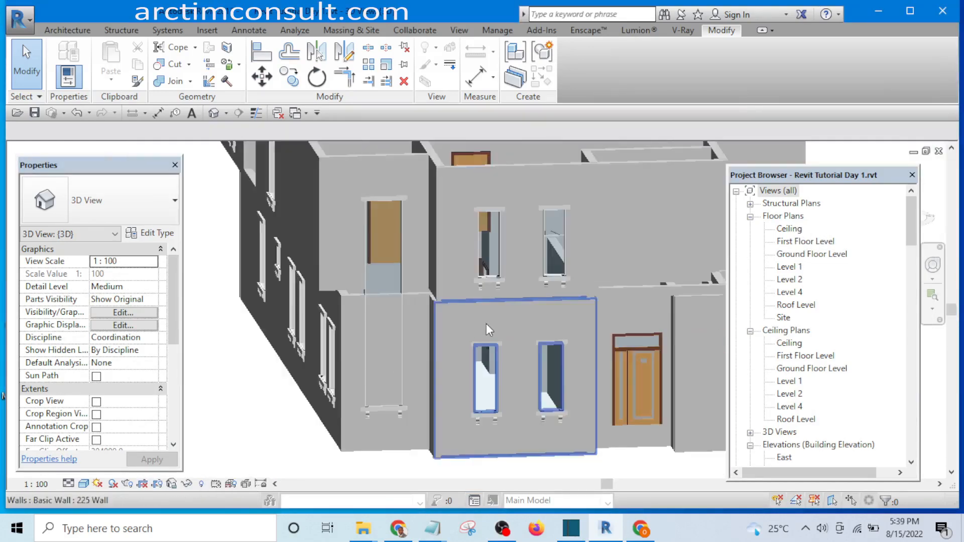
shift+middle_drag(486, 324, 456, 417)
scroll(264, 389, up, 3)
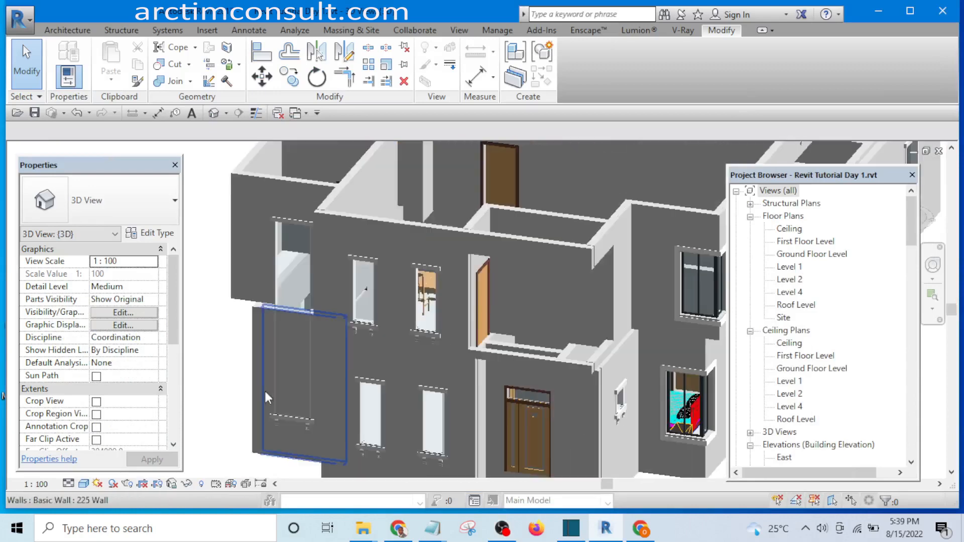
scroll(346, 256, down, 1)
scroll(361, 255, down, 1)
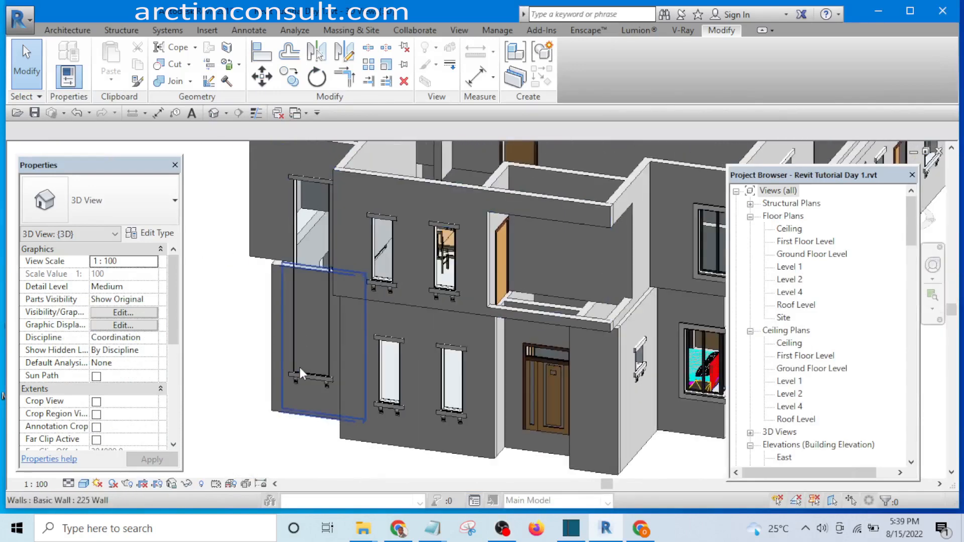
scroll(300, 374, up, 3)
scroll(316, 402, down, 2)
scroll(326, 403, down, 1)
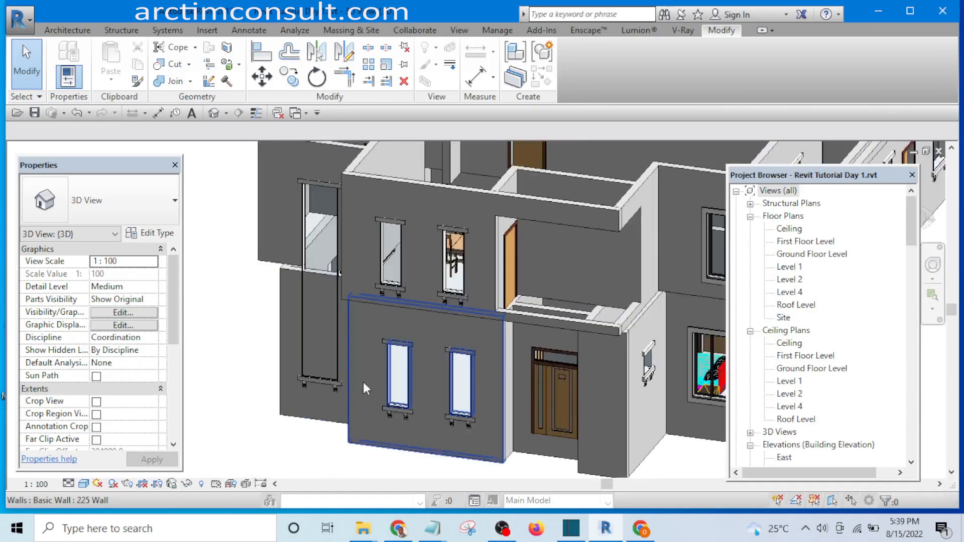
Inspect the junction of the ground-floor and first-floor walls at the building corner where the tall window crosses them
shift+middle_drag(364, 383, 384, 320)
scroll(476, 360, up, 5)
middle_drag(473, 354, 457, 284)
scroll(472, 406, down, 2)
scroll(471, 405, down, 2)
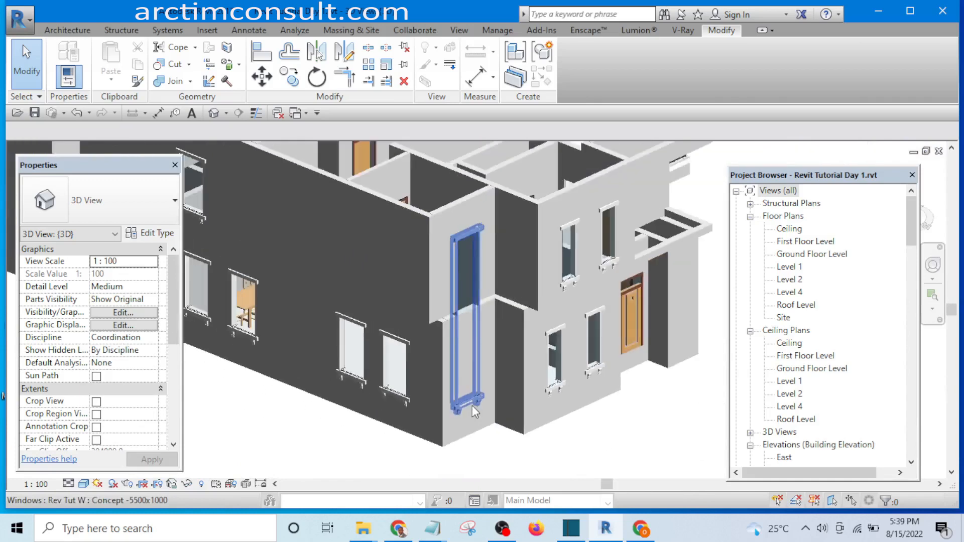
scroll(472, 405, up, 5)
middle_drag(474, 405, 478, 346)
scroll(477, 345, up, 1)
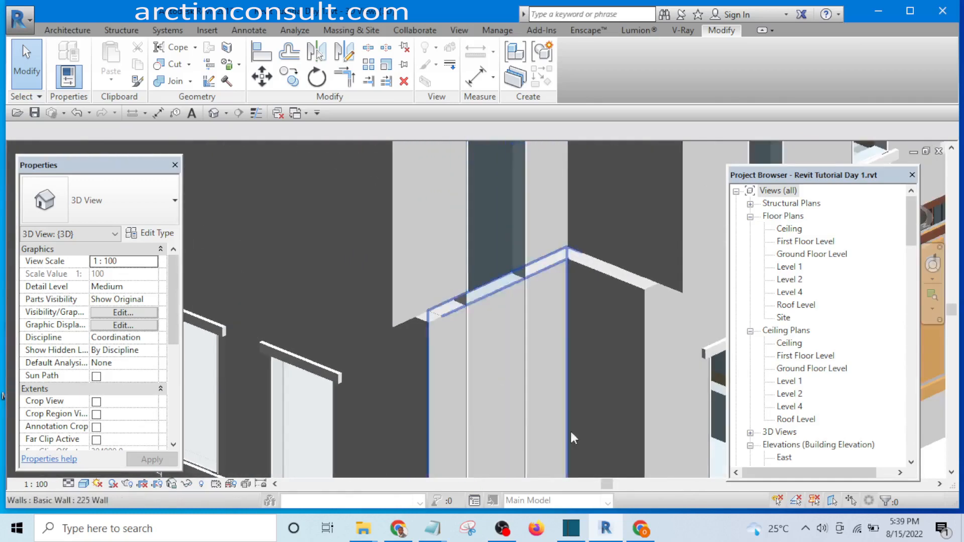
scroll(433, 307, up, 5)
scroll(436, 320, up, 2)
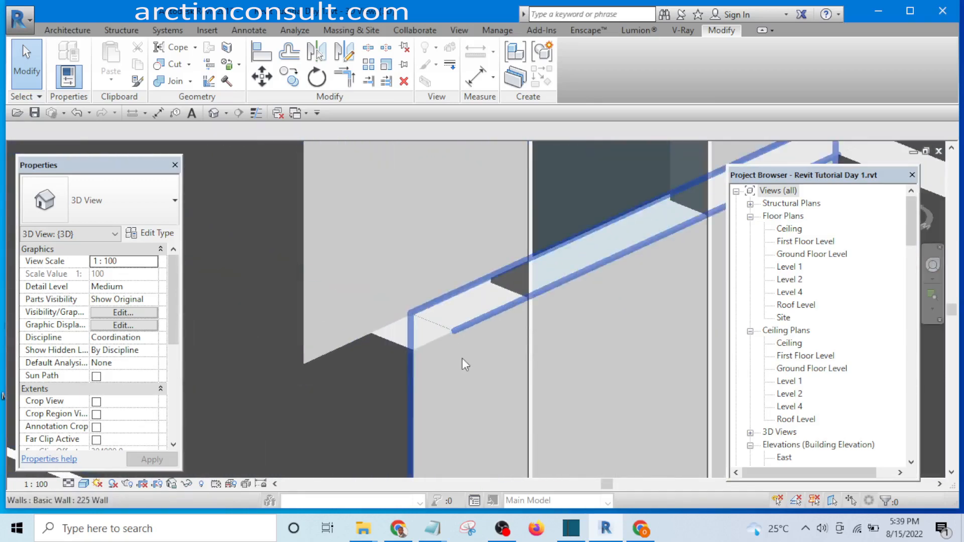
scroll(428, 332, up, 1)
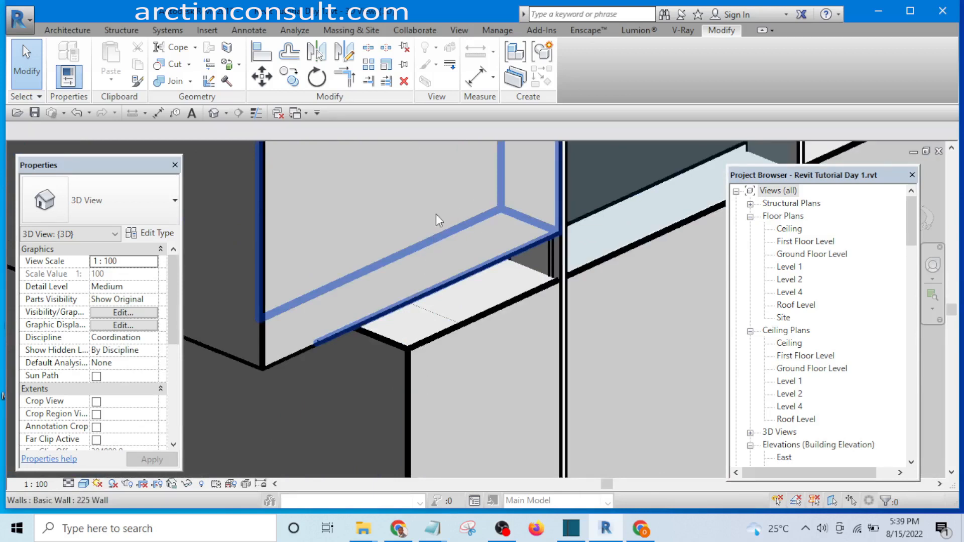
scroll(433, 301, down, 2)
scroll(451, 382, down, 1)
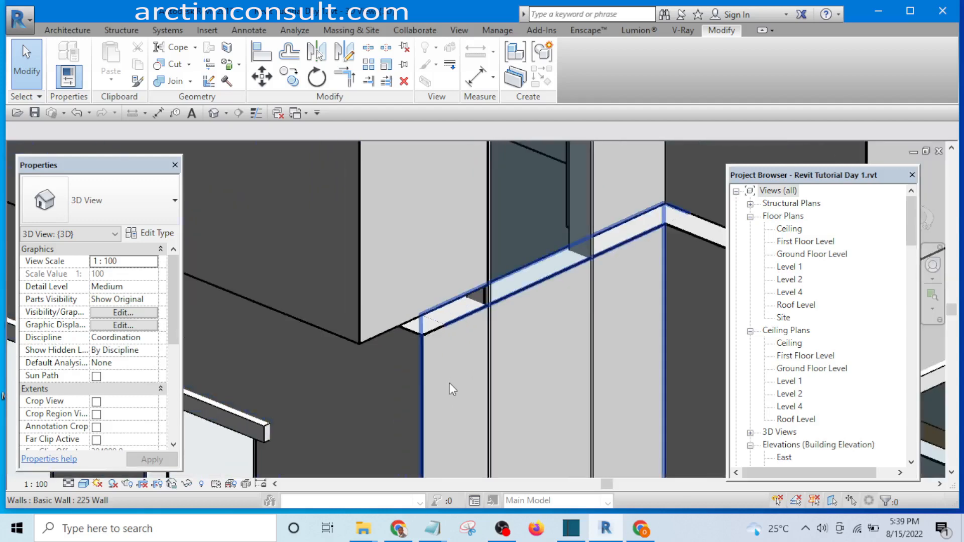
scroll(442, 385, down, 4)
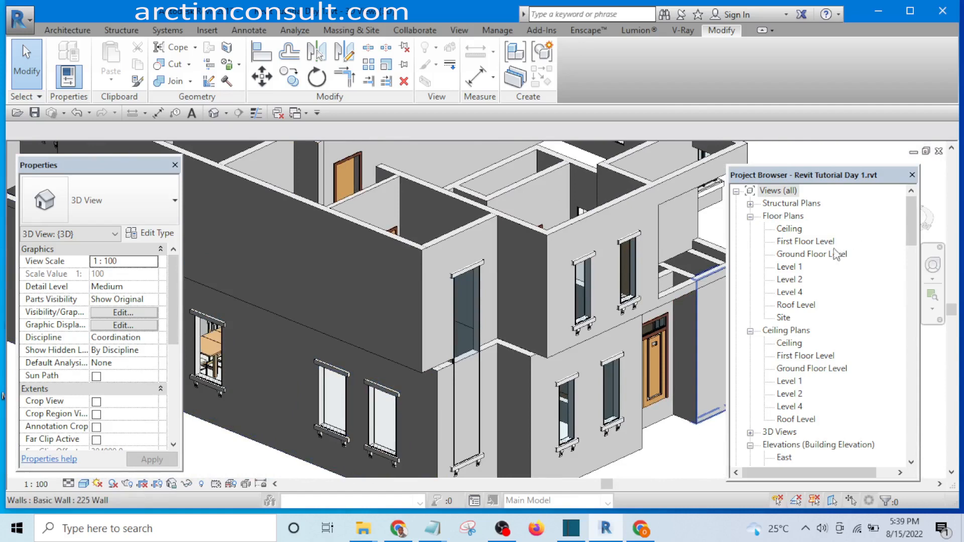
Open the West elevation through its marker in the Ground Floor Level plan
drag(911, 216, 906, 228)
double_click(831, 231)
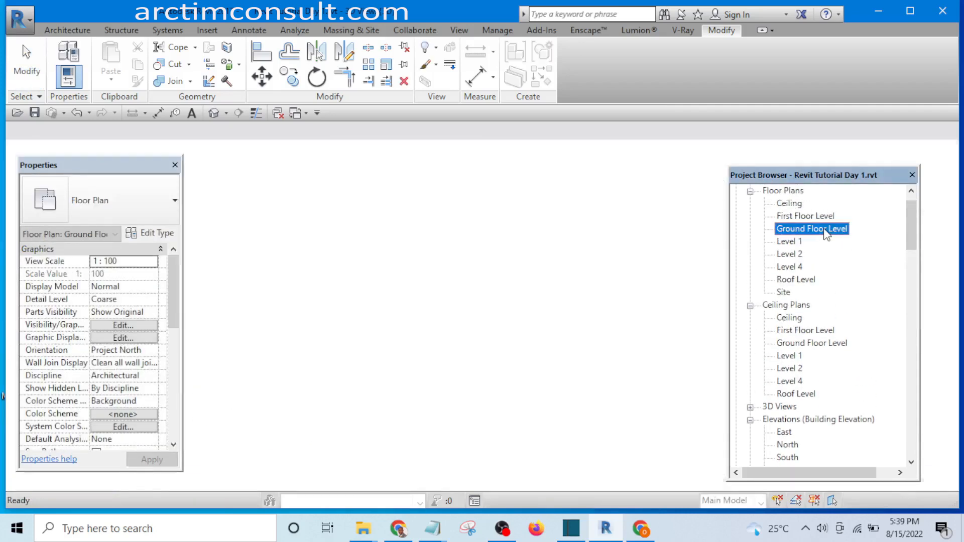
scroll(300, 348, up, 5)
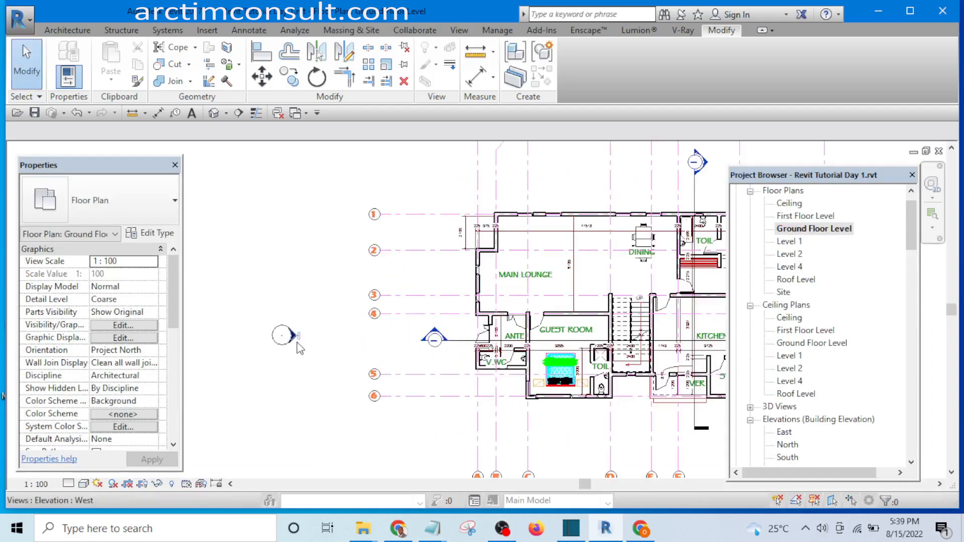
double_click(291, 335)
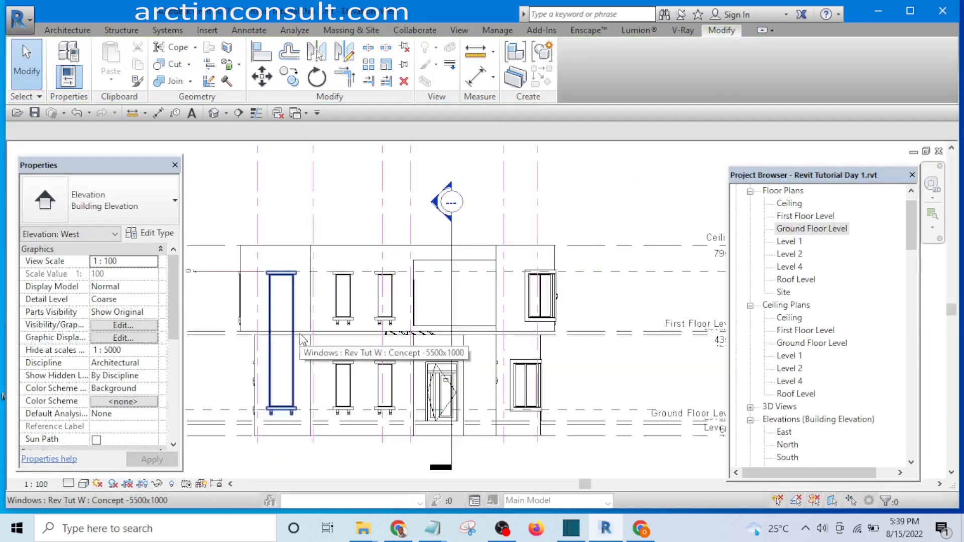
scroll(425, 330, up, 8)
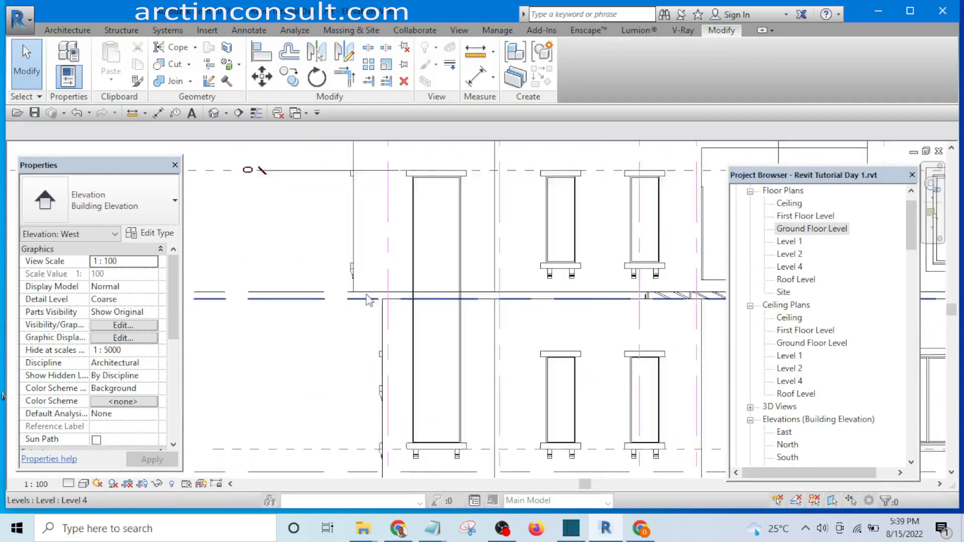
Inspect the ground-floor wall's top and the first-floor wall's base against the levels beside the tall window in the elevation
scroll(362, 298, up, 1)
click(488, 338)
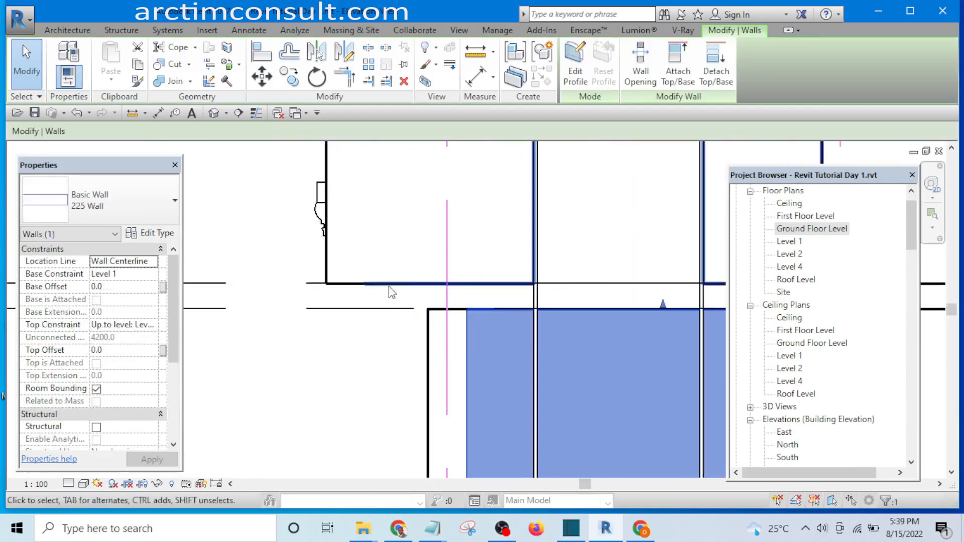
click(372, 239)
click(581, 355)
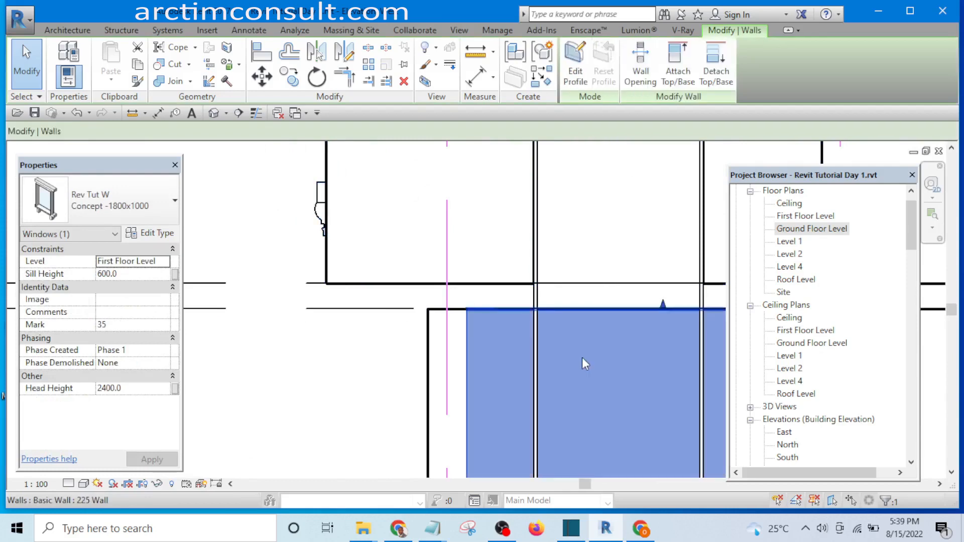
scroll(340, 335, down, 3)
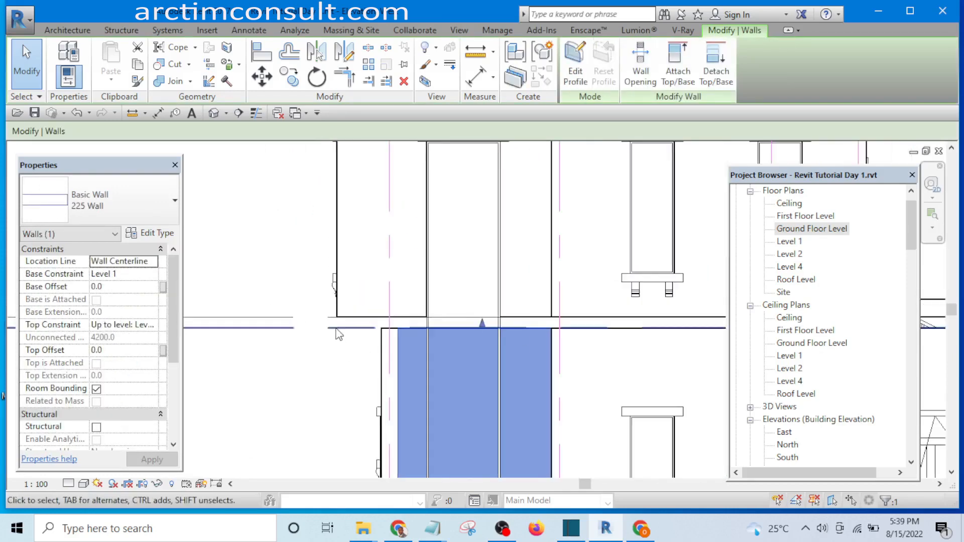
Return to the default 3D view and examine where the ground-floor and first-floor walls meet behind the tall window
click(213, 113)
key(Escape)
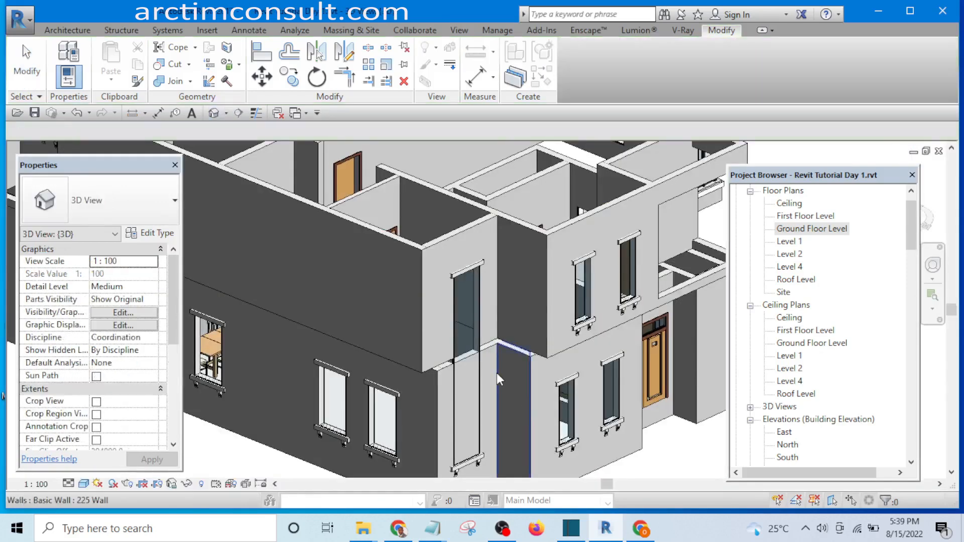
scroll(451, 402, up, 3)
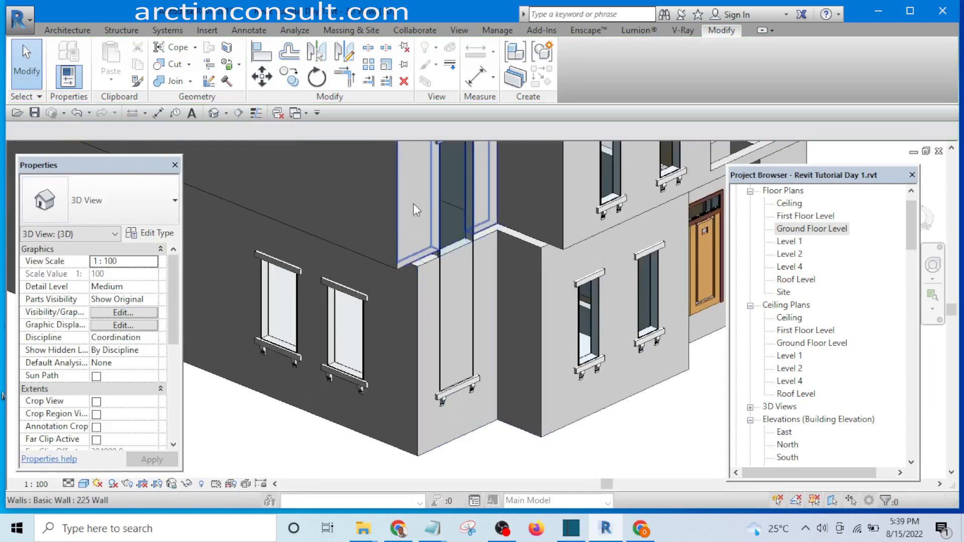
scroll(470, 327, down, 3)
scroll(470, 330, down, 3)
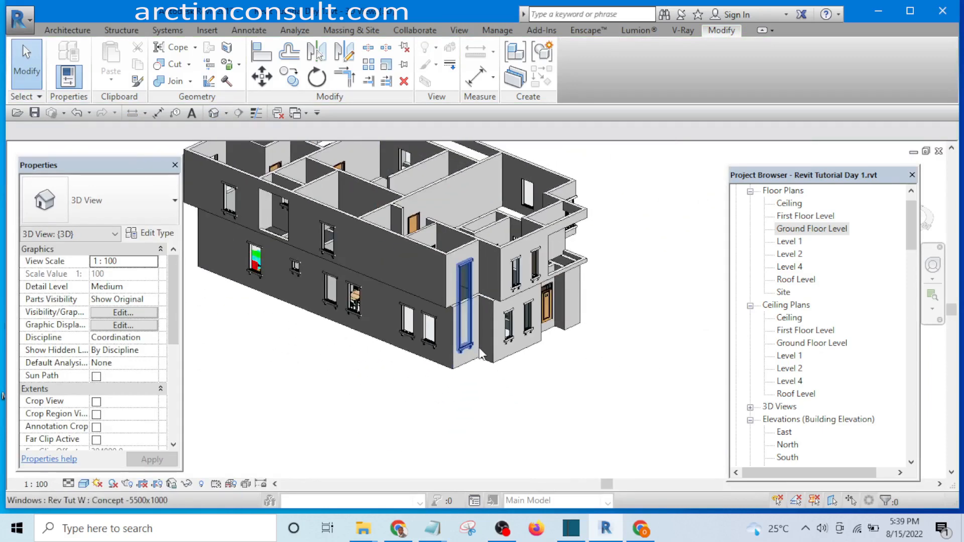
scroll(467, 336, up, 4)
scroll(481, 366, up, 4)
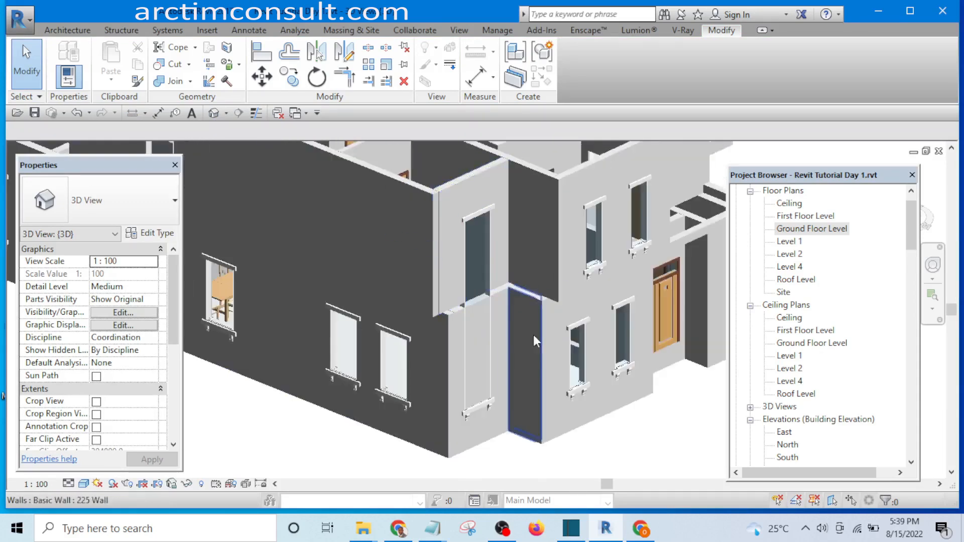
scroll(460, 235, up, 2)
scroll(445, 185, up, 1)
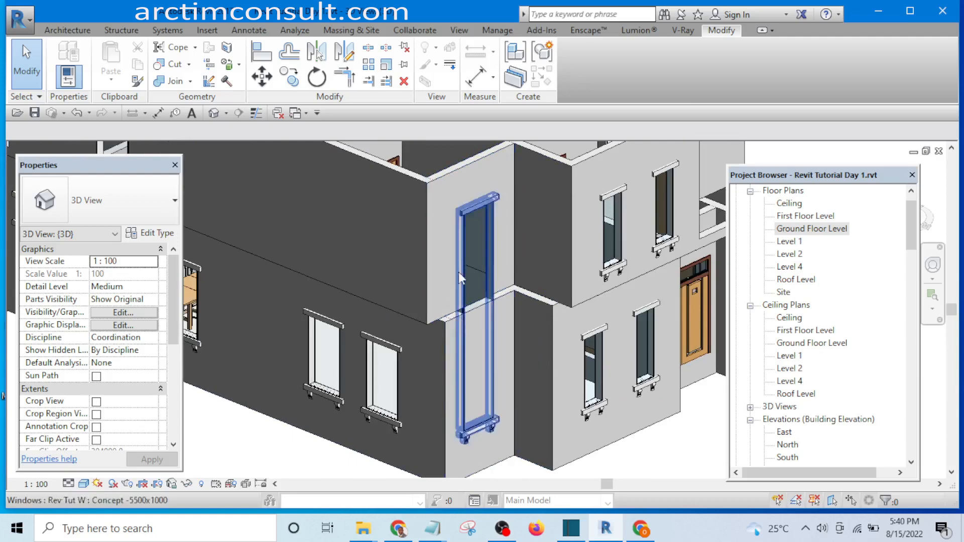
Check the base constraint of the tall window's first-floor wall and the top constraint of the ground-floor wall below it
click(444, 198)
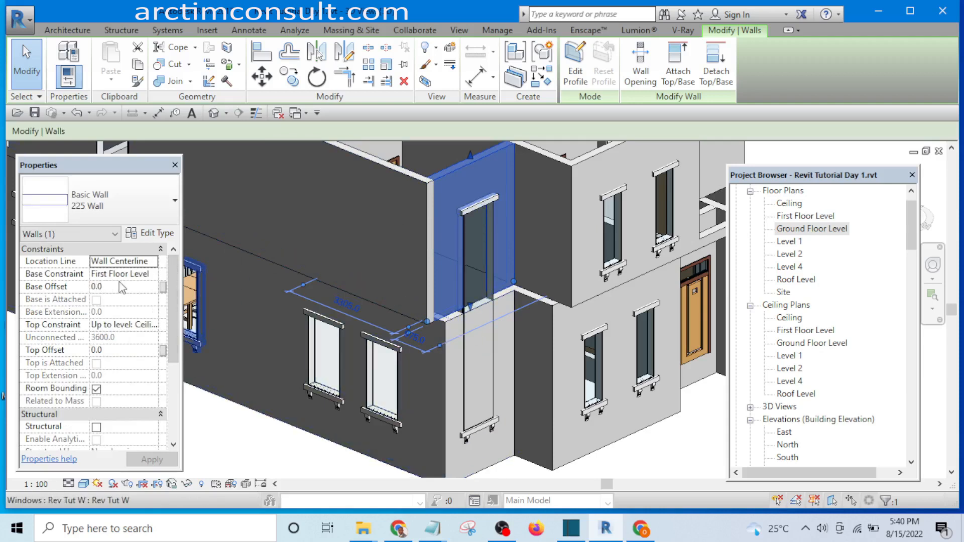
click(152, 277)
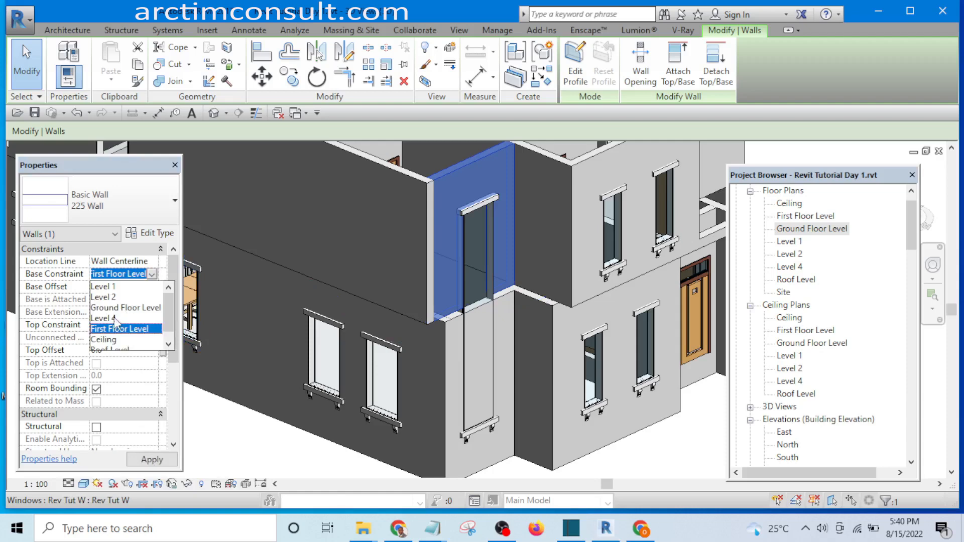
click(391, 419)
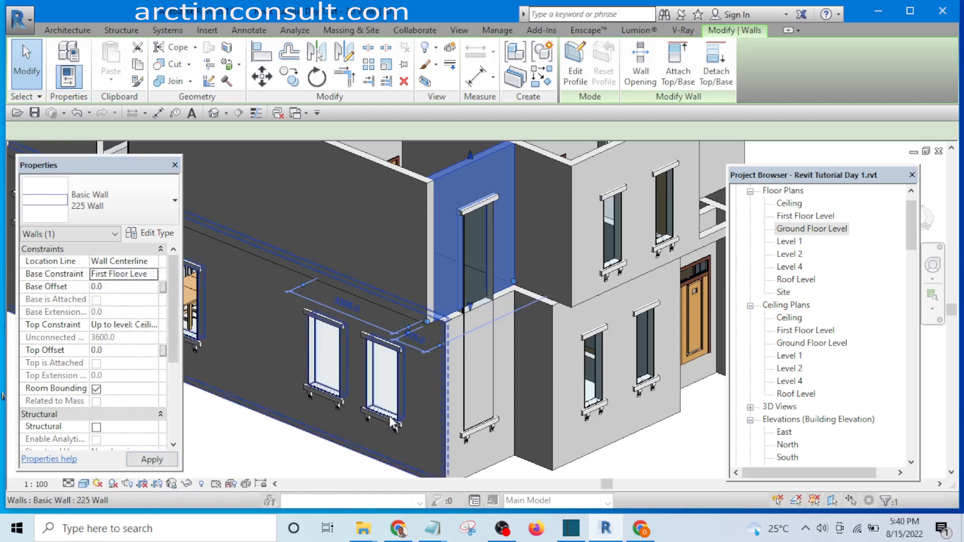
click(502, 363)
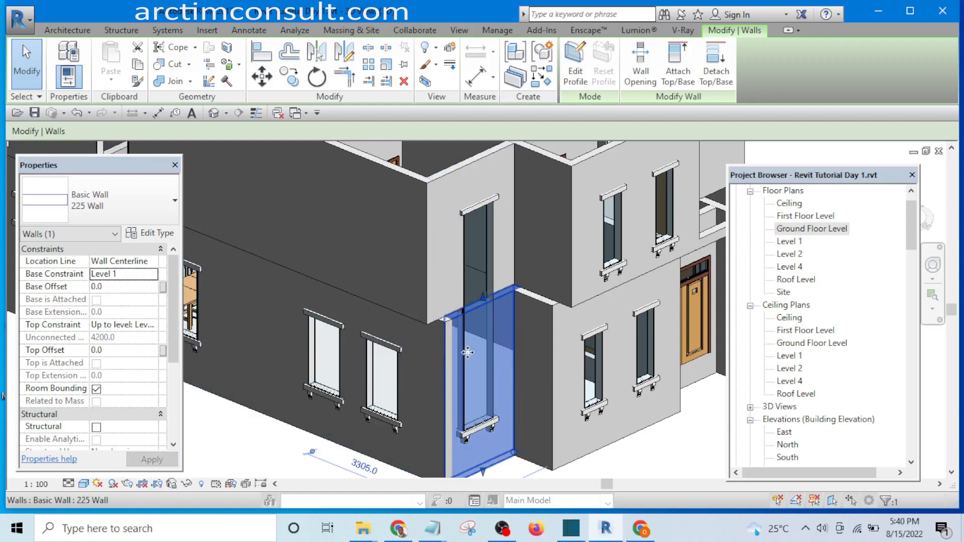
click(153, 328)
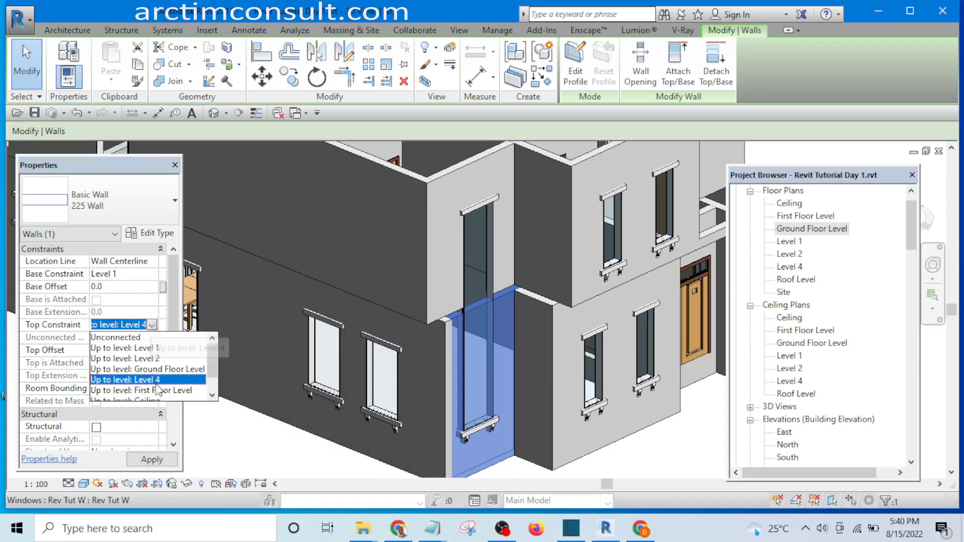
click(270, 456)
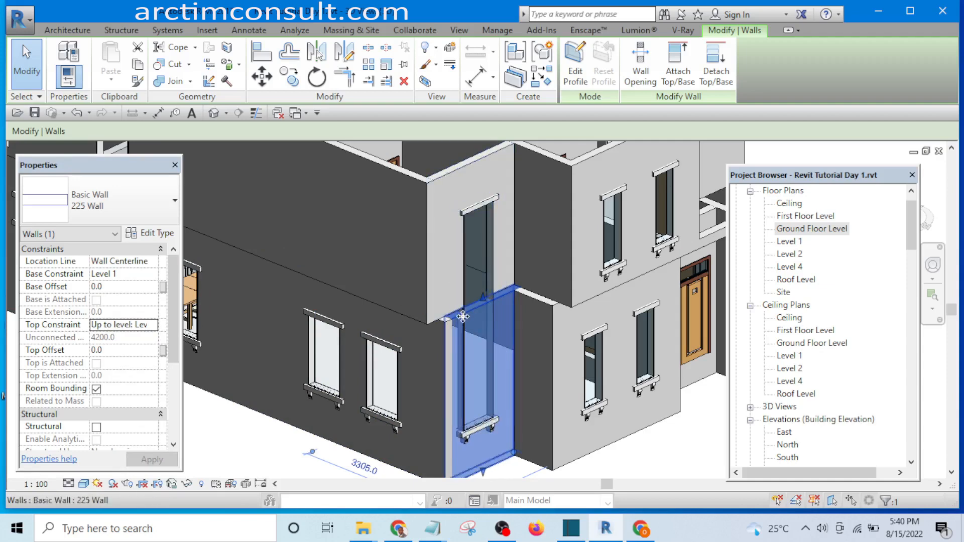
scroll(446, 270, down, 5)
click(596, 236)
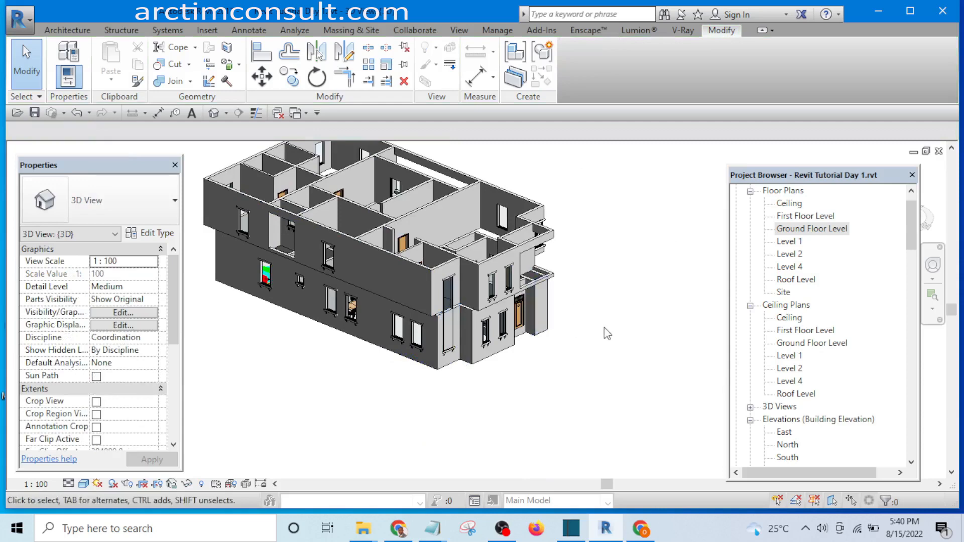
Select the first-floor exterior walls around the tall-window corner: the window's wall, the long side wall, the front wall and the short return
shift+middle_drag(604, 329, 522, 310)
scroll(364, 280, up, 2)
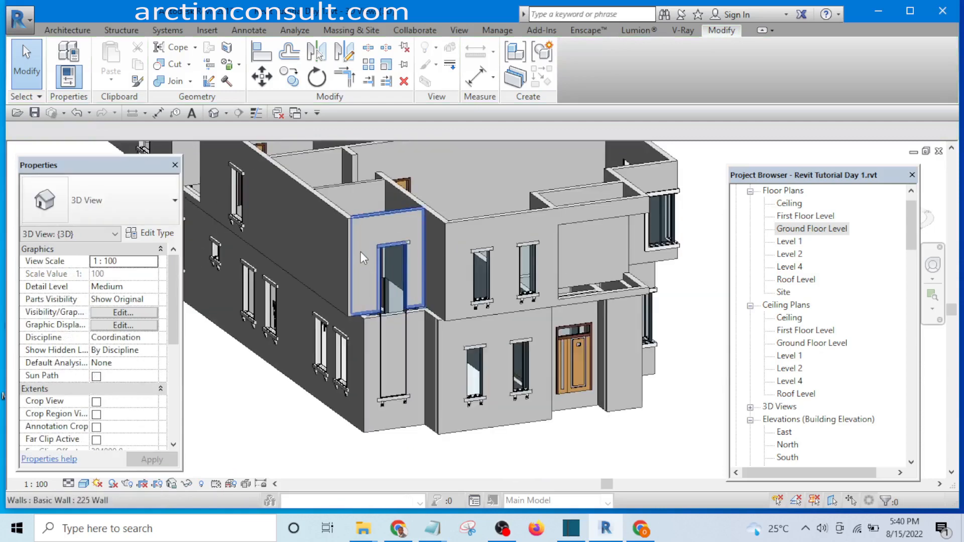
click(360, 249)
scroll(311, 274, up, 2)
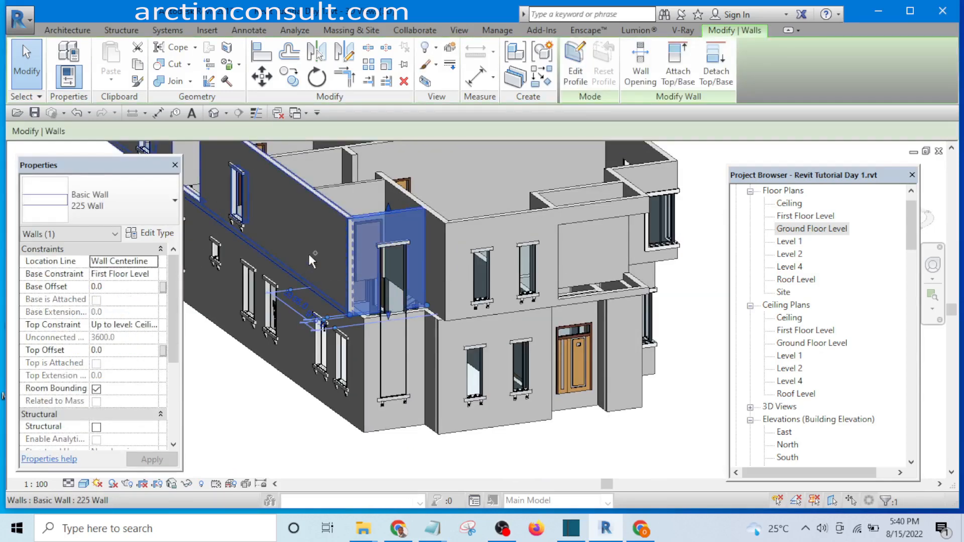
ctrl+click(308, 251)
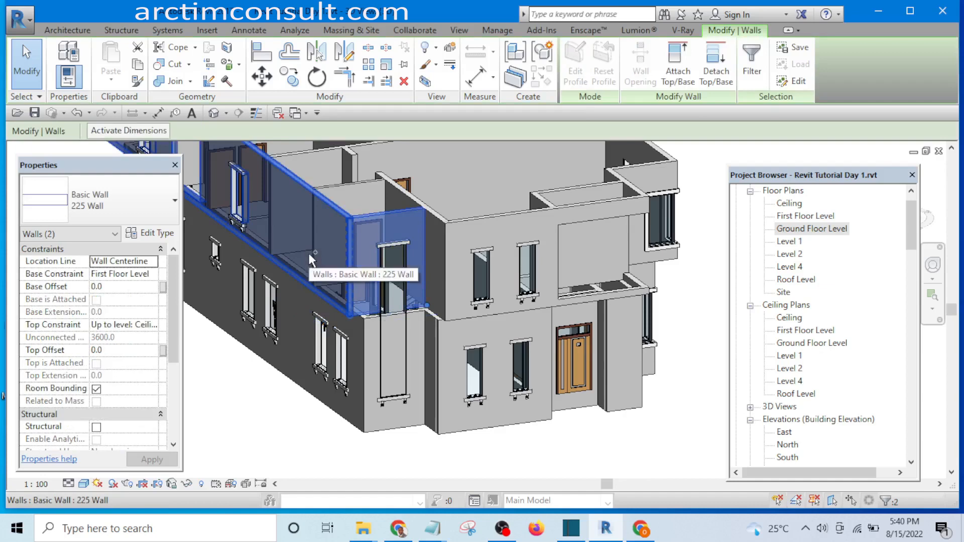
ctrl+click(459, 272)
scroll(435, 281, up, 2)
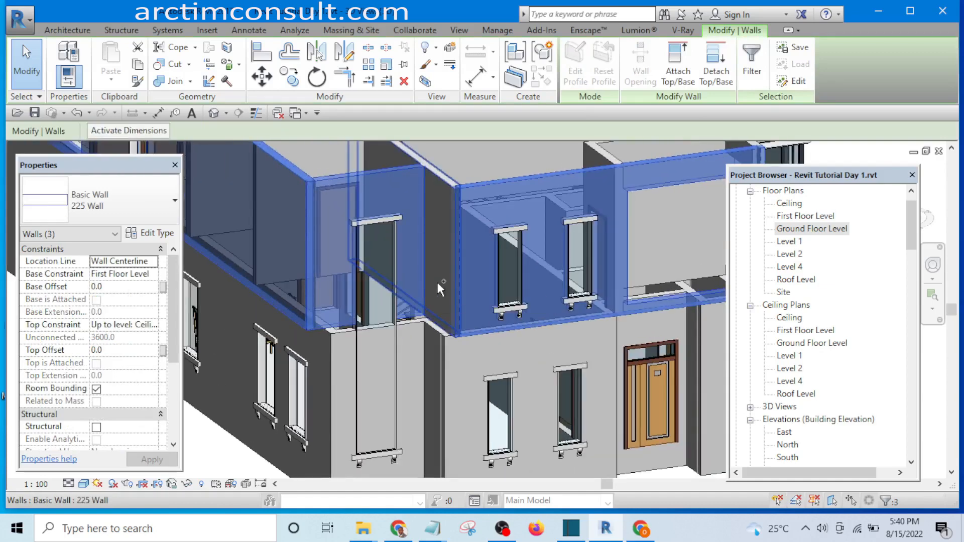
ctrl+click(438, 283)
Add the remaining first-floor exterior walls beside the front balcony, at the corner window, along the opposite side and at the rear to the selection
scroll(438, 283, down, 3)
mouse_move(437, 283)
shift+middle_down()
mouse_move(441, 321)
mouse_move(425, 297)
shift+middle_up()
scroll(426, 297, up, 3)
ctrl+click(388, 258)
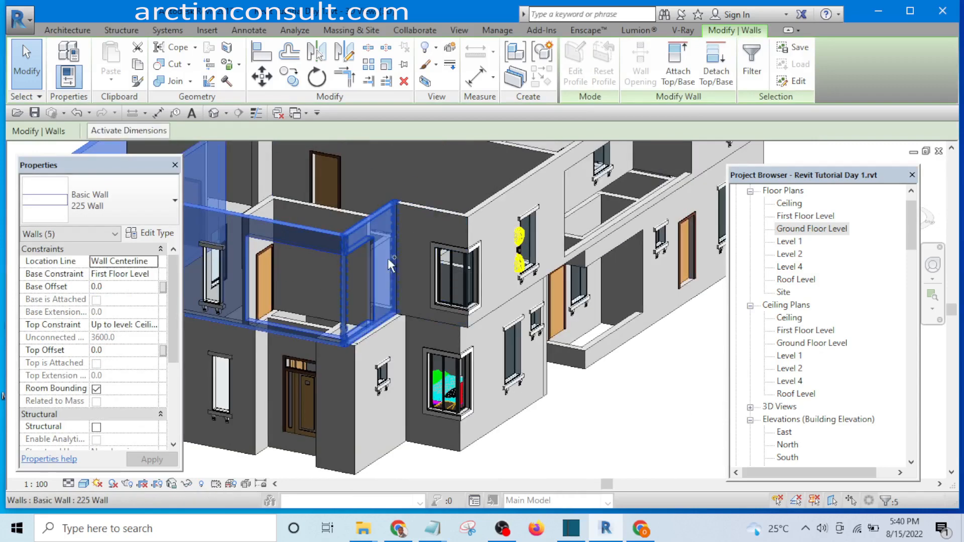
ctrl+click(409, 237)
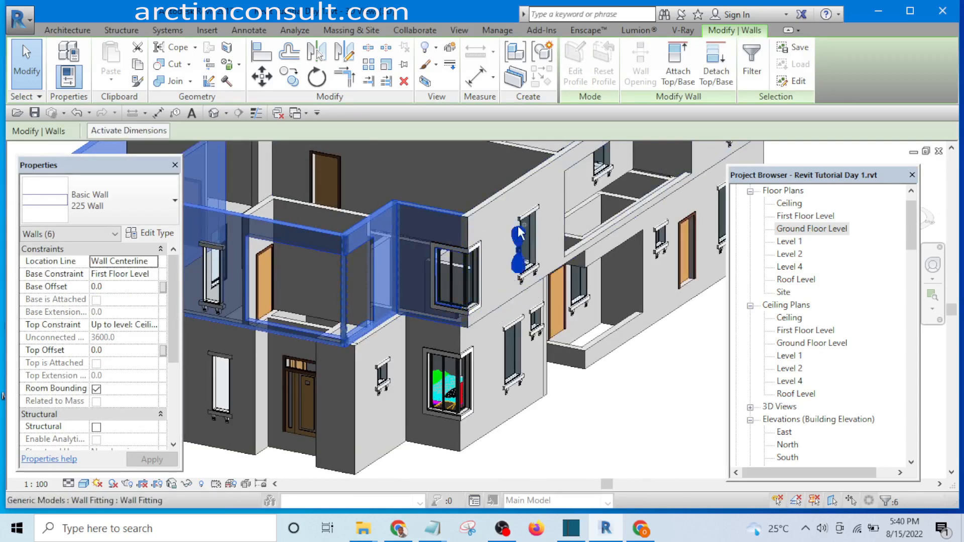
ctrl+click(492, 216)
shift+middle_drag(598, 277, 444, 279)
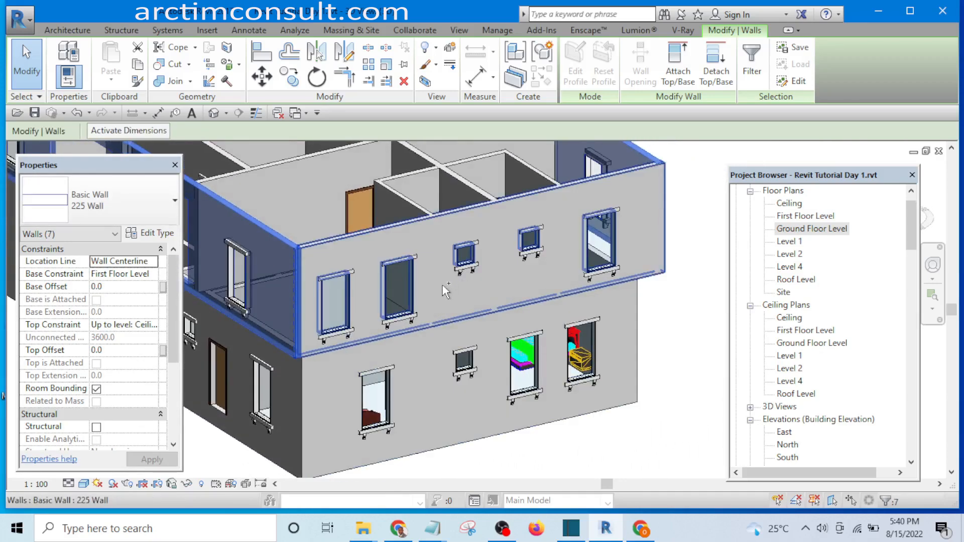
ctrl+click(442, 285)
Set the base constraint of the selected first-floor exterior walls to Level 4 and clear the selection
shift+middle_drag(616, 324, 499, 333)
scroll(497, 335, down, 3)
shift+middle_drag(609, 320, 472, 321)
scroll(464, 319, up, 5)
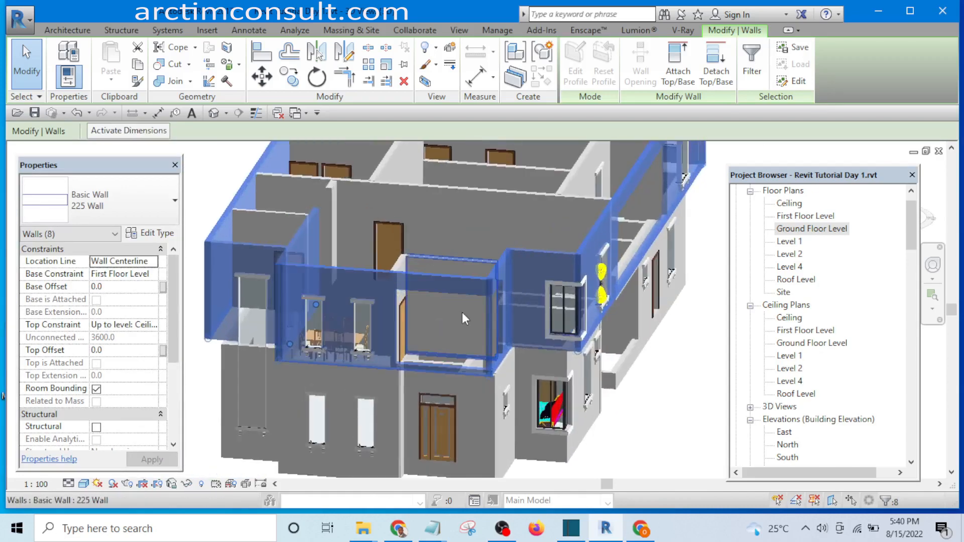
scroll(465, 319, down, 6)
shift+middle_drag(649, 339, 424, 342)
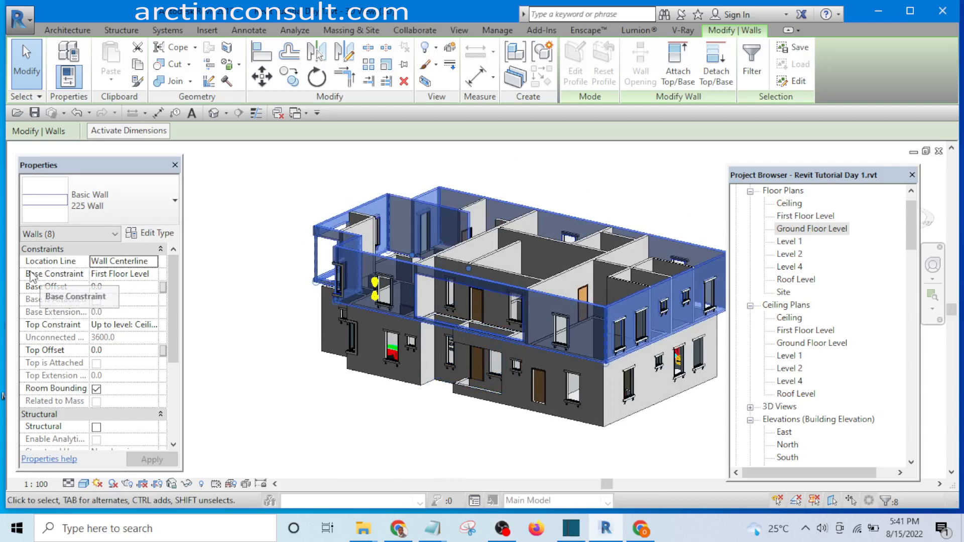
click(151, 274)
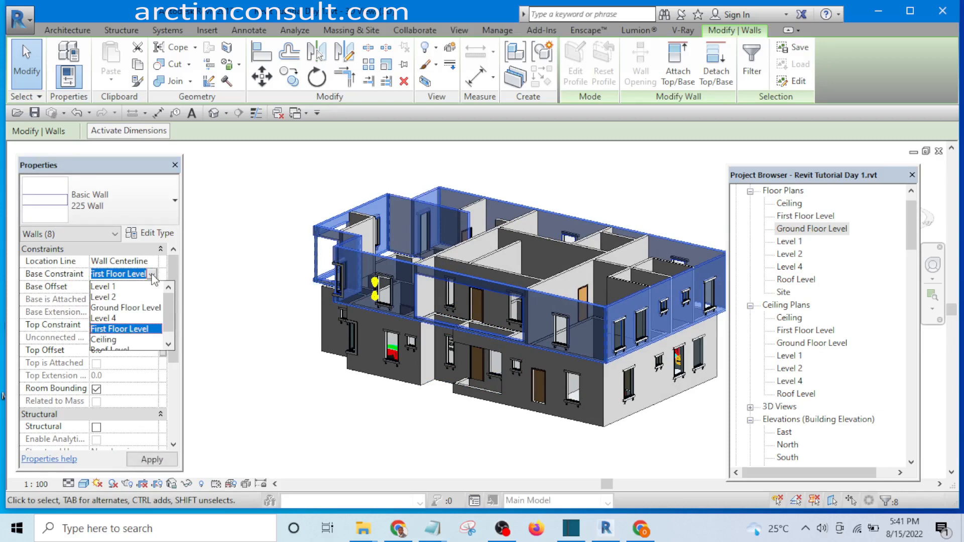
click(101, 320)
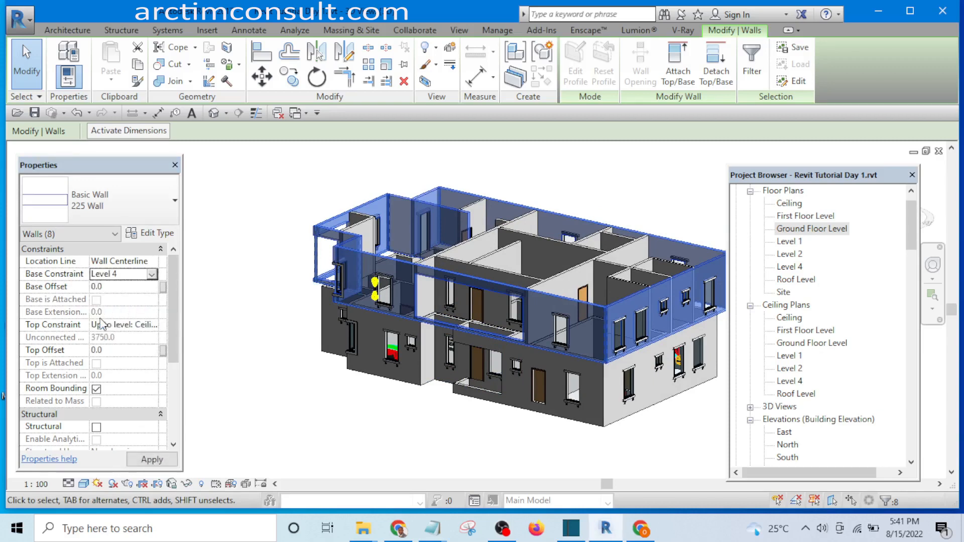
click(151, 459)
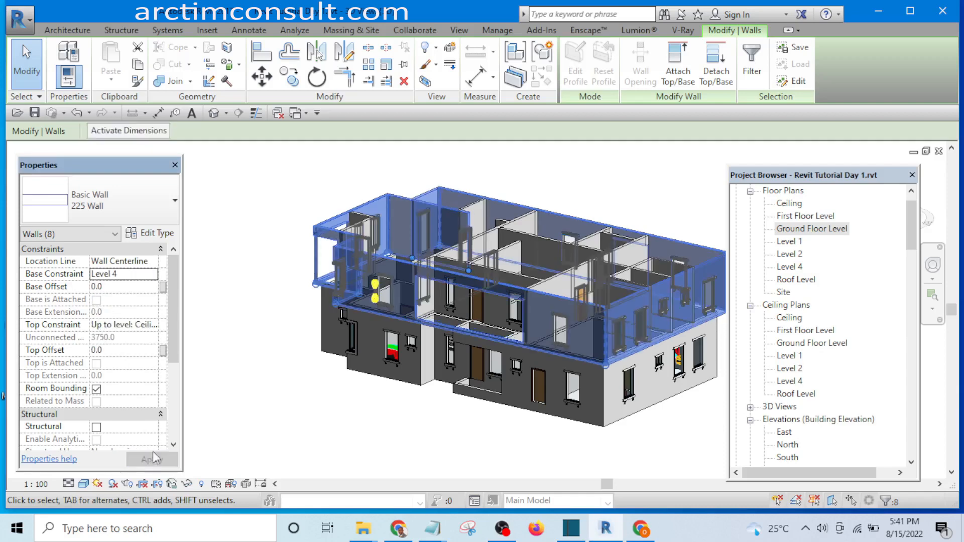
click(287, 397)
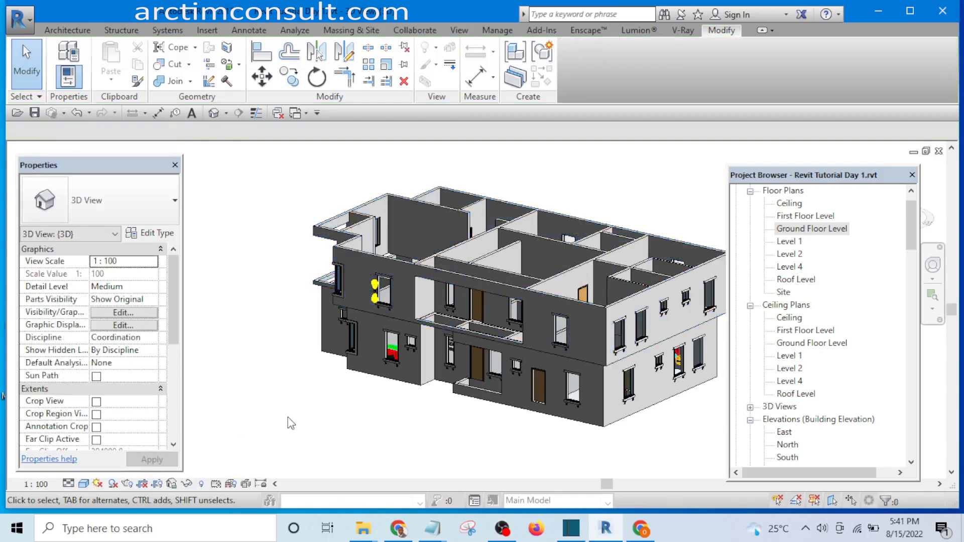
Inspect the junction between the ground-floor and first-floor exterior walls around the tall window in 3D
shift+middle_drag(290, 423, 598, 355)
scroll(567, 328, up, 3)
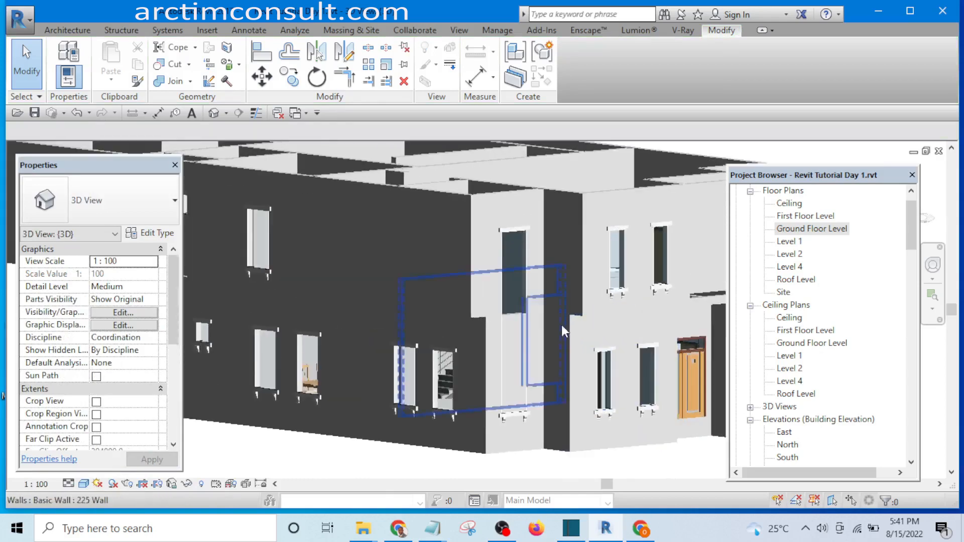
scroll(542, 322, up, 3)
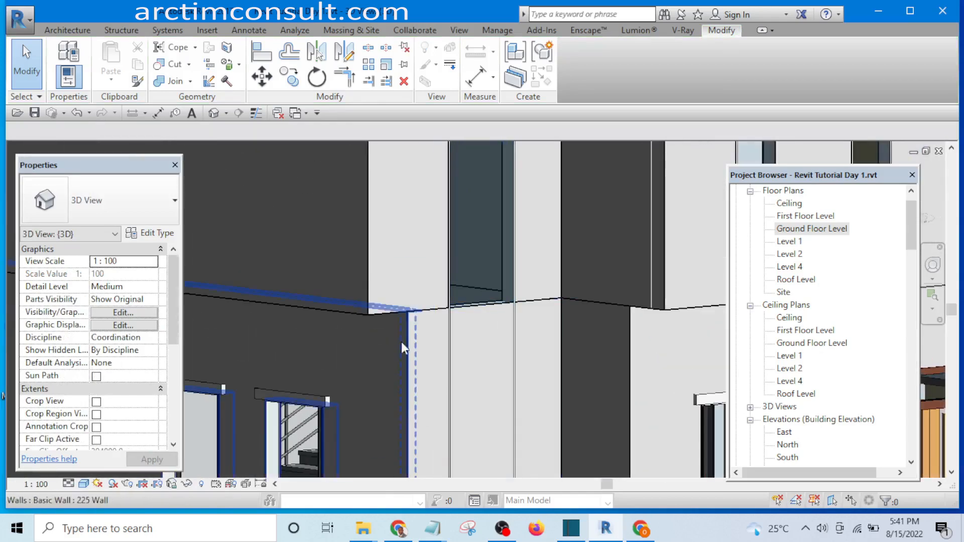
scroll(403, 344, up, 1)
scroll(509, 354, down, 5)
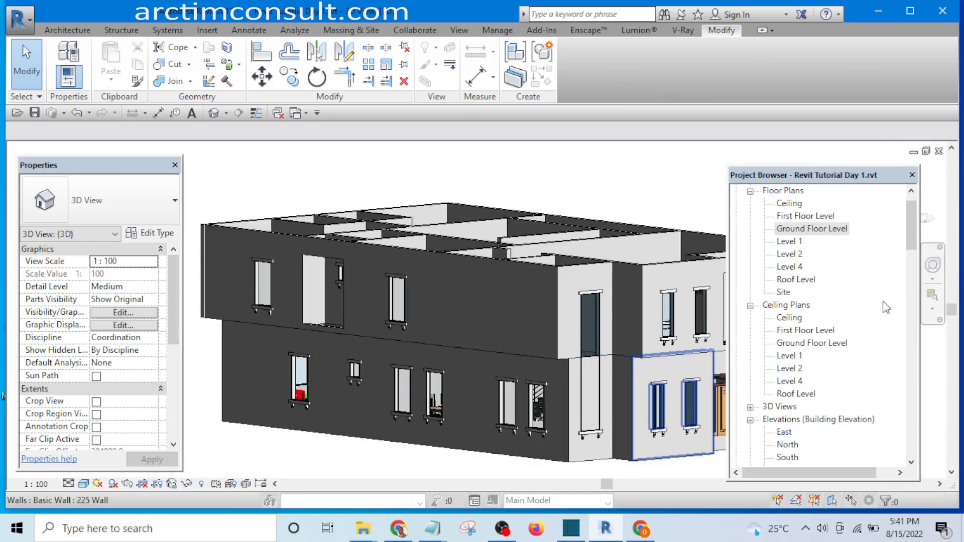
Examine the junction between the ground-floor and first-floor walls around the tall window in the West elevation
drag(912, 238, 915, 262)
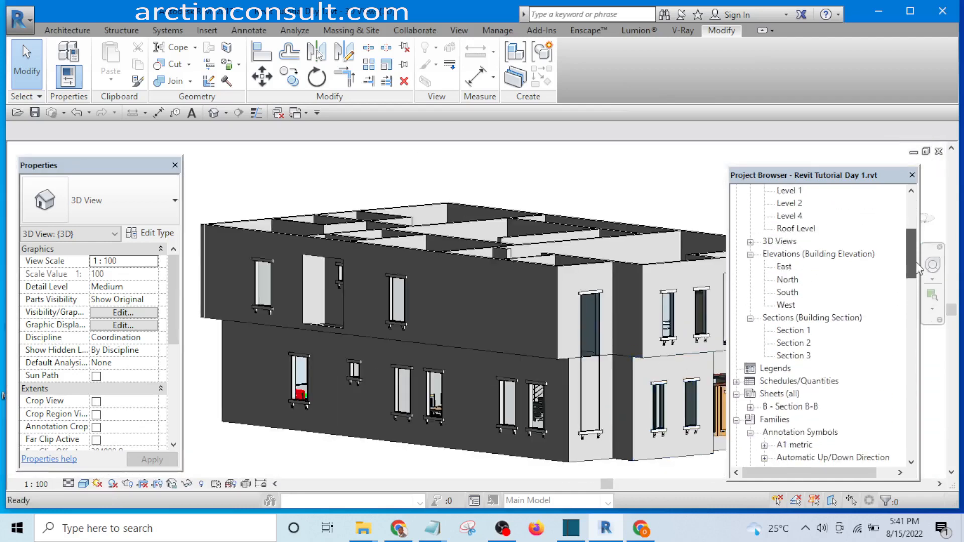
double_click(786, 305)
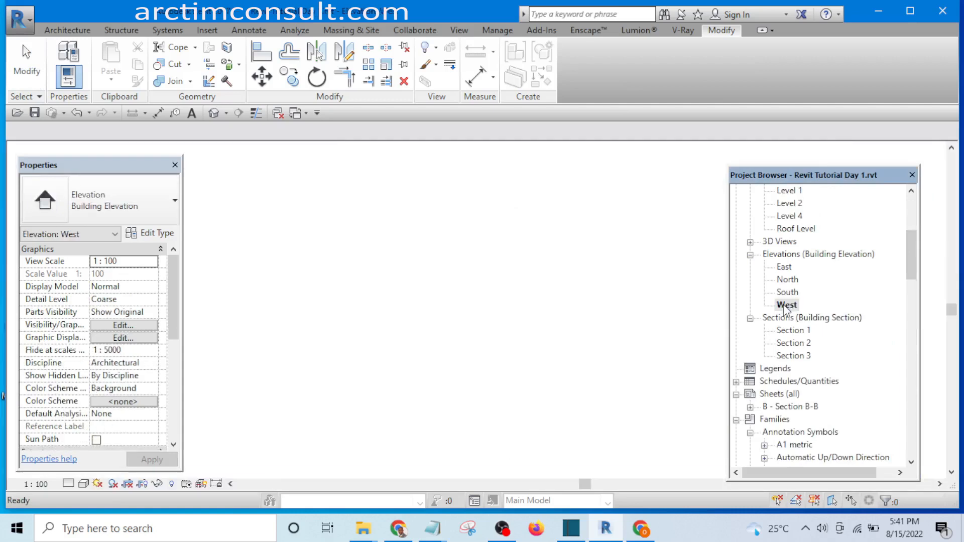
scroll(383, 374, up, 2)
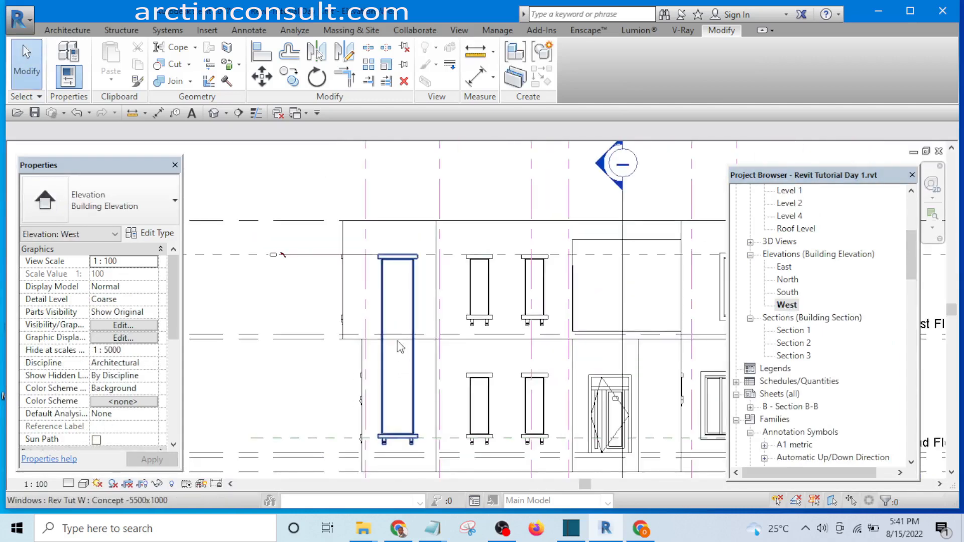
scroll(394, 311, down, 1)
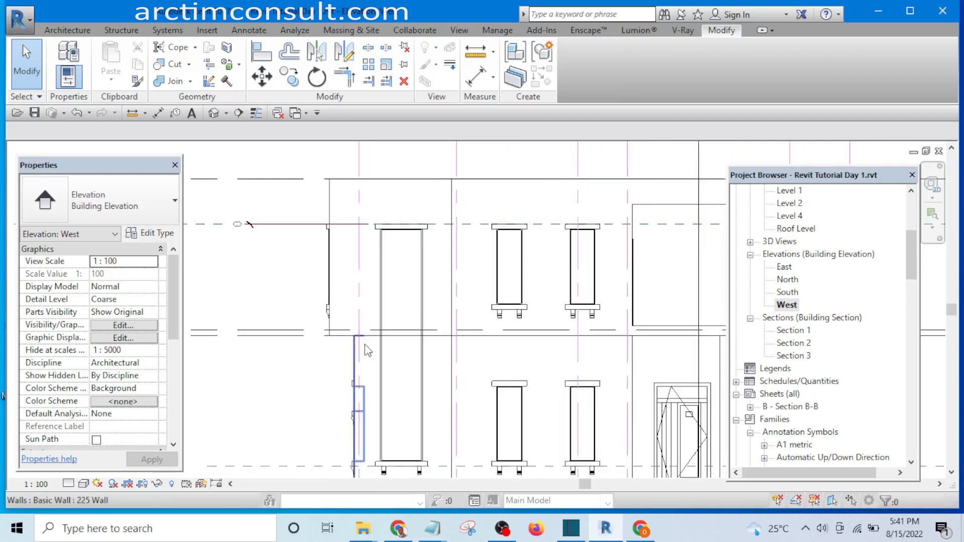
scroll(360, 339, up, 8)
scroll(401, 339, up, 1)
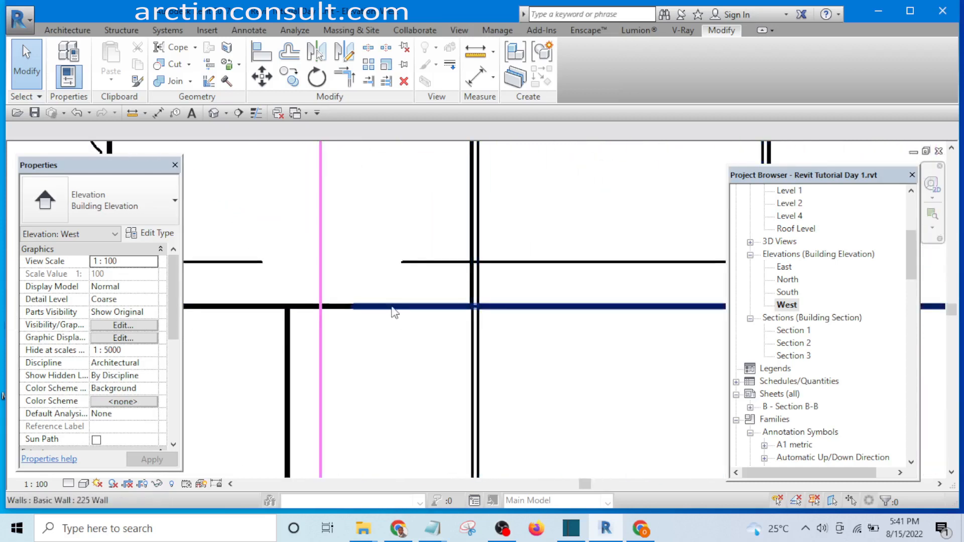
scroll(394, 311, down, 3)
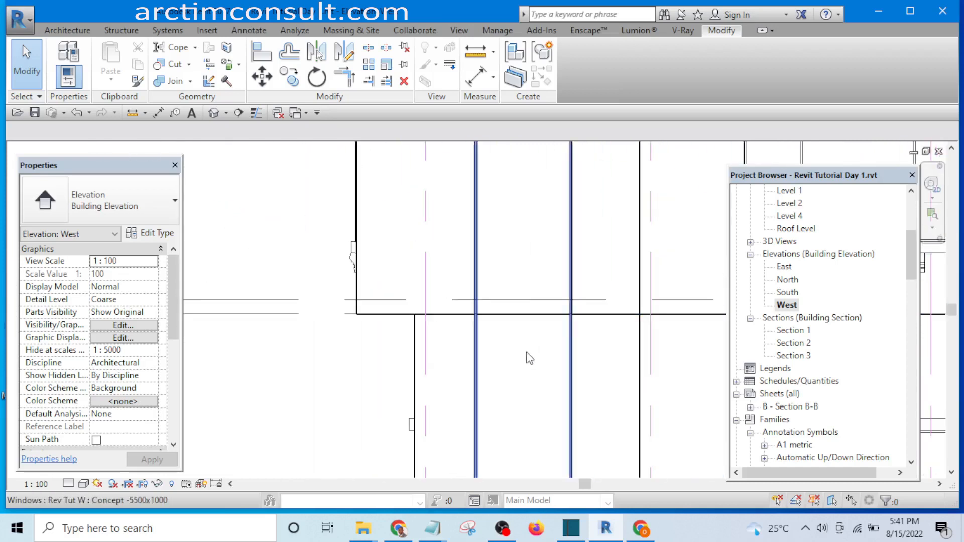
scroll(521, 372, down, 1)
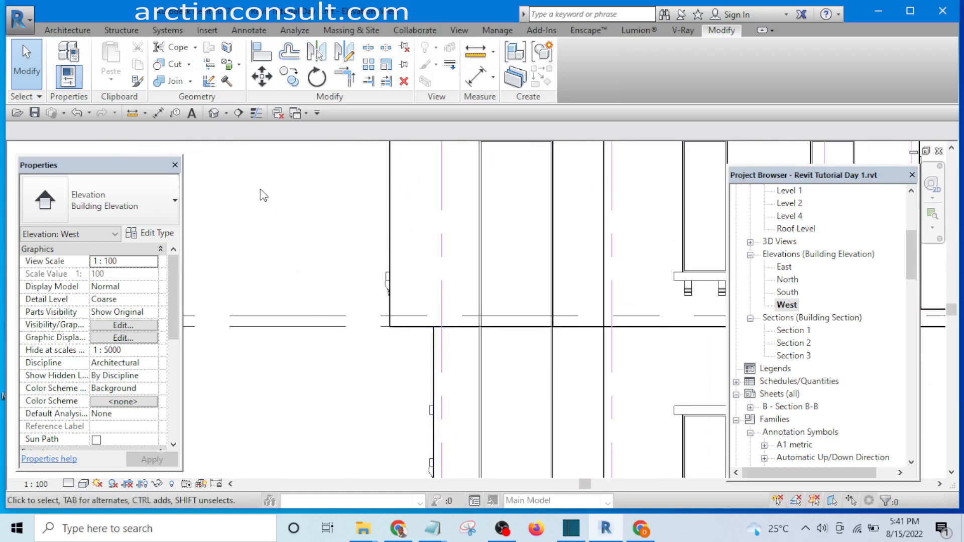
Examine in the 3D view how the ground-floor wall covers the lower part of the double-height window
click(214, 113)
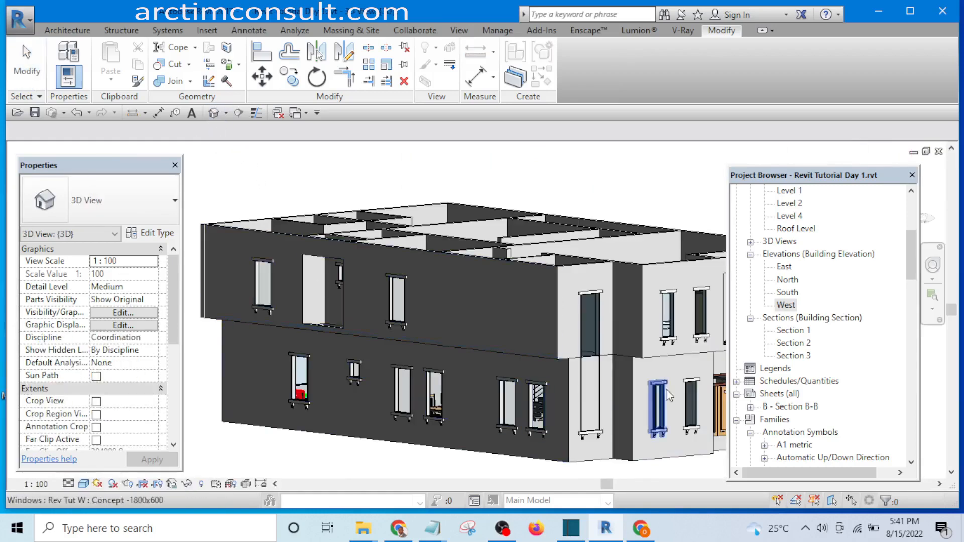
scroll(590, 381, up, 2)
scroll(587, 381, down, 2)
scroll(582, 373, down, 1)
shift+middle_drag(641, 412, 479, 411)
scroll(562, 432, up, 3)
scroll(562, 432, up, 1)
scroll(465, 357, up, 3)
scroll(473, 380, down, 5)
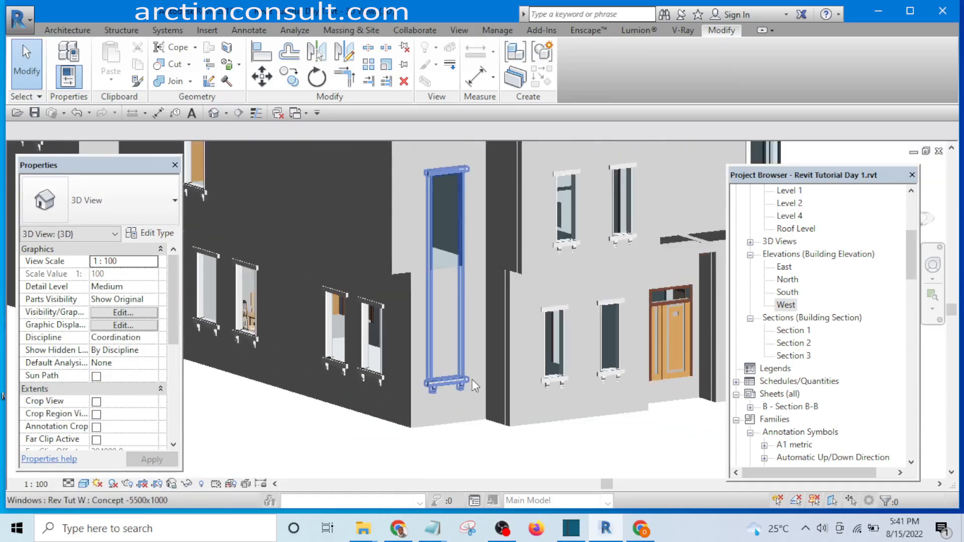
scroll(443, 385, up, 4)
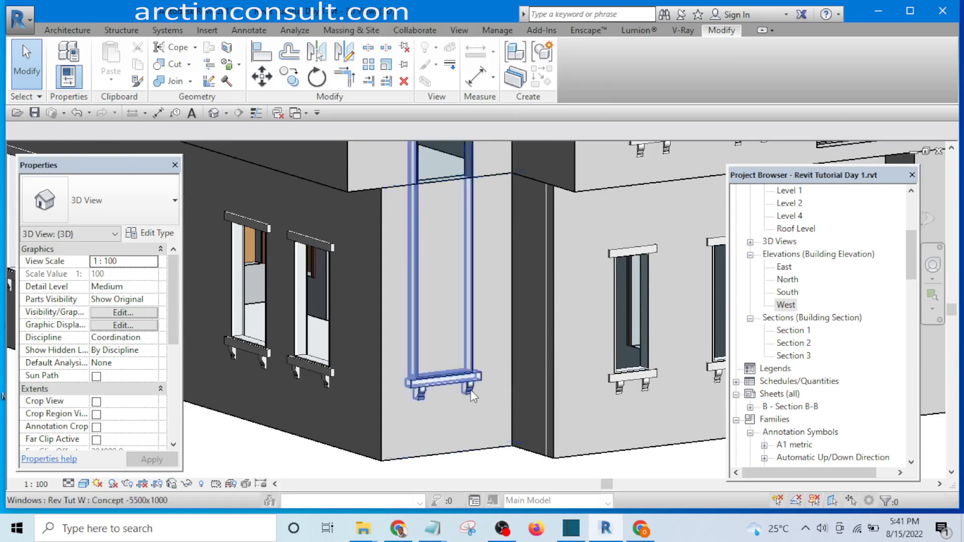
scroll(462, 390, down, 3)
scroll(462, 391, up, 3)
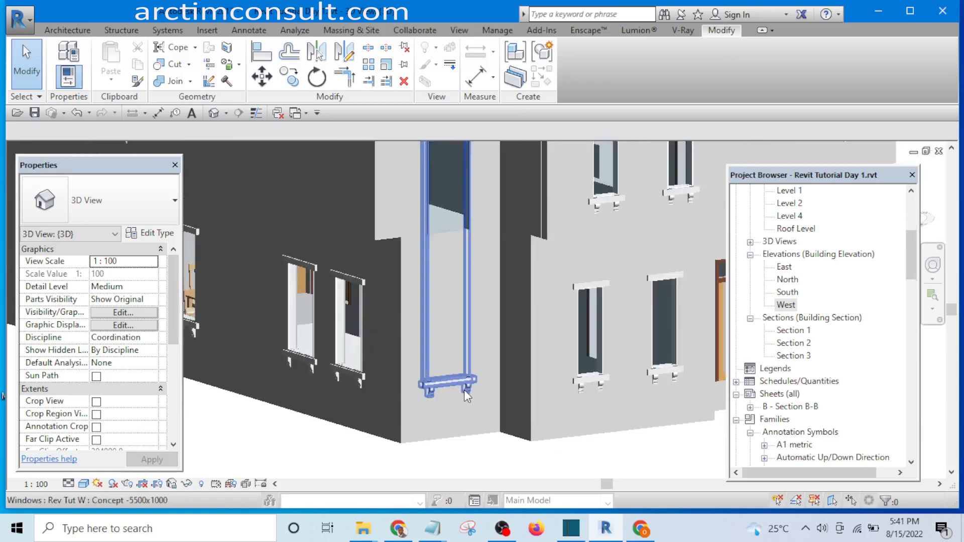
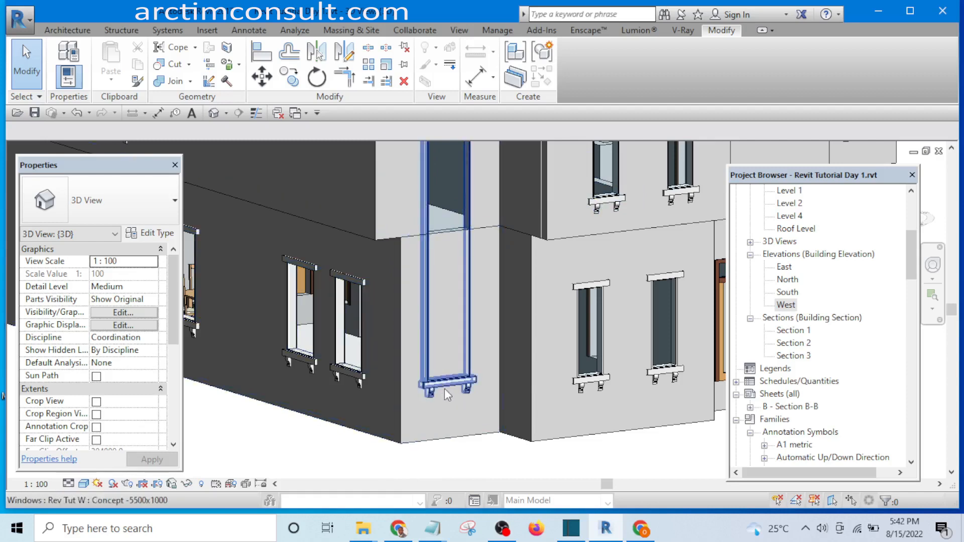
Join the first-floor wall containing the double-height window with the ground-floor wall directly below it
click(162, 81)
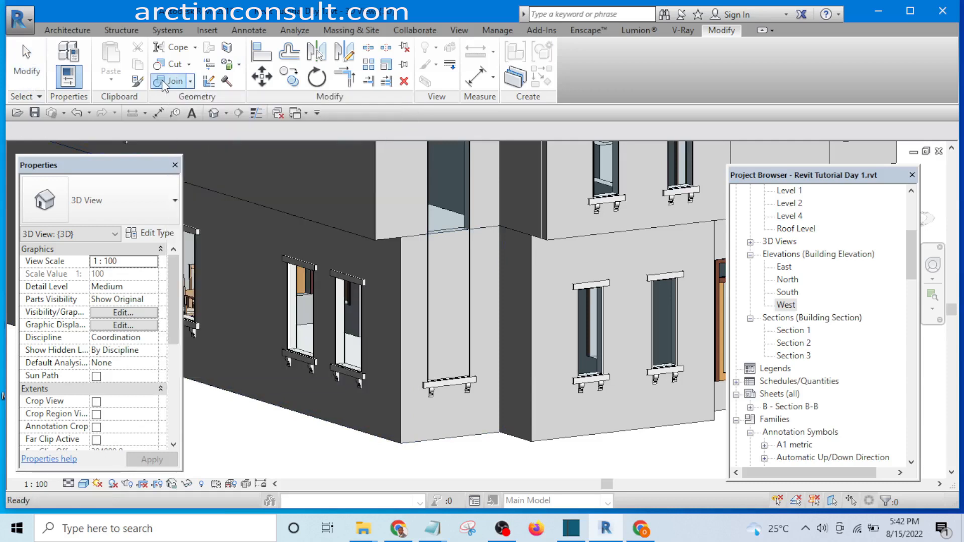
click(409, 181)
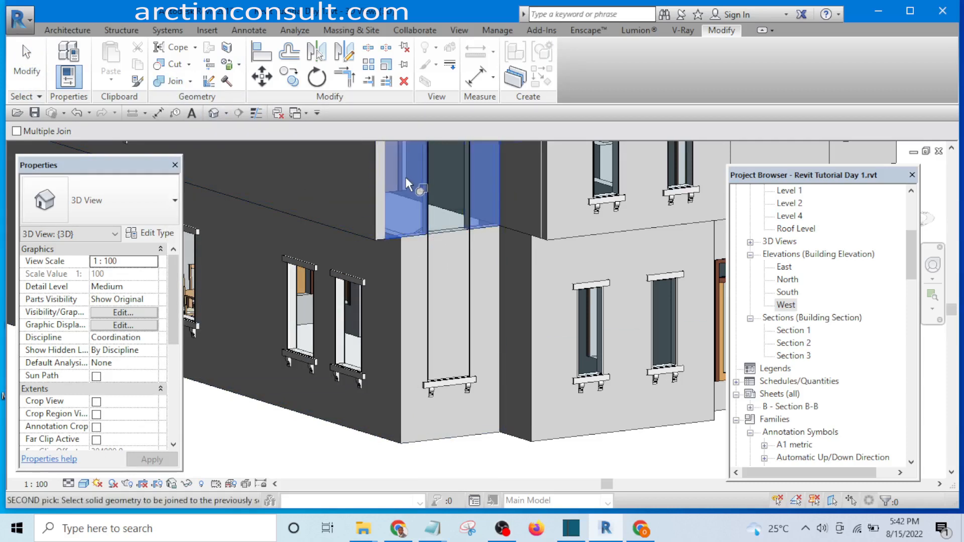
click(414, 324)
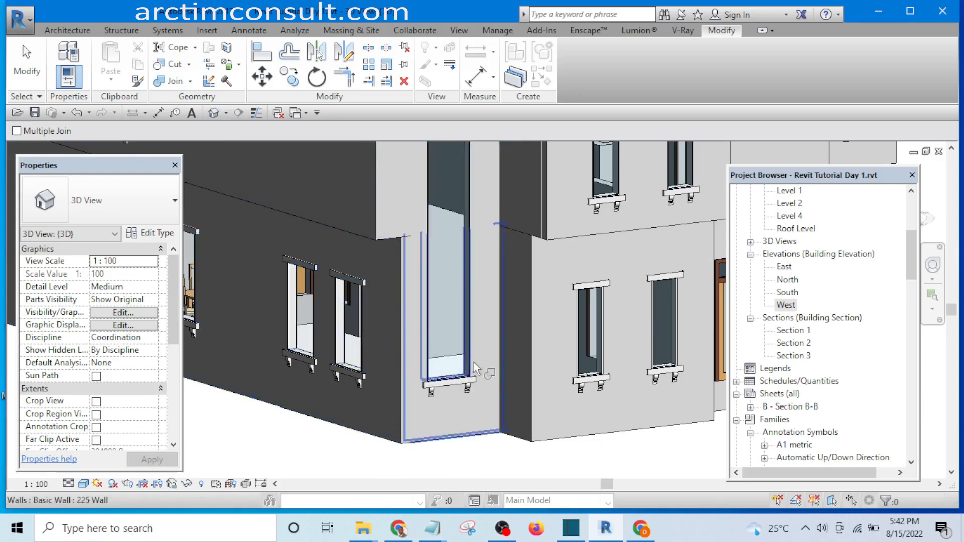
Examine the double-height window and its joined walls from several angles in 3D, and exit the Join command
scroll(473, 363, down, 2)
shift+middle_drag(473, 363, 471, 381)
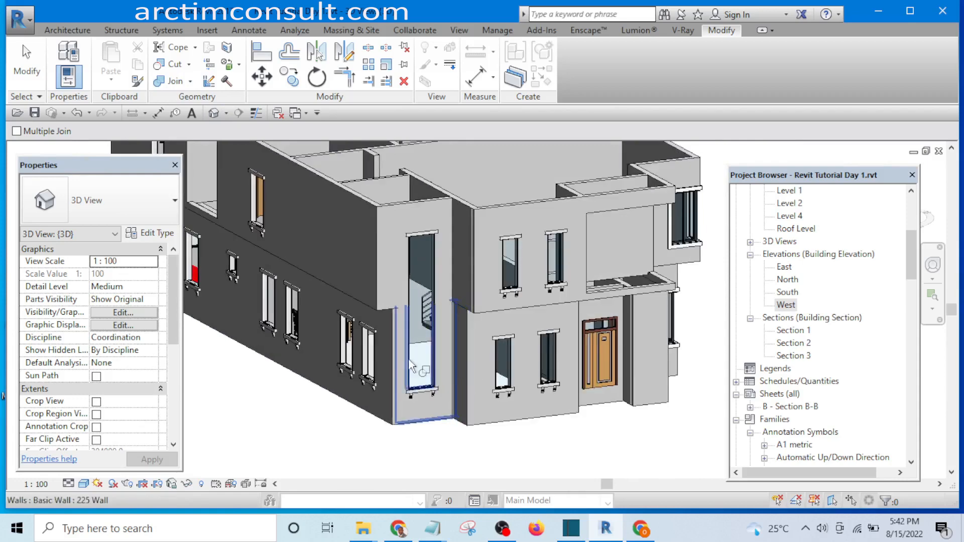
scroll(423, 399, up, 2)
scroll(423, 399, up, 2)
scroll(429, 392, down, 2)
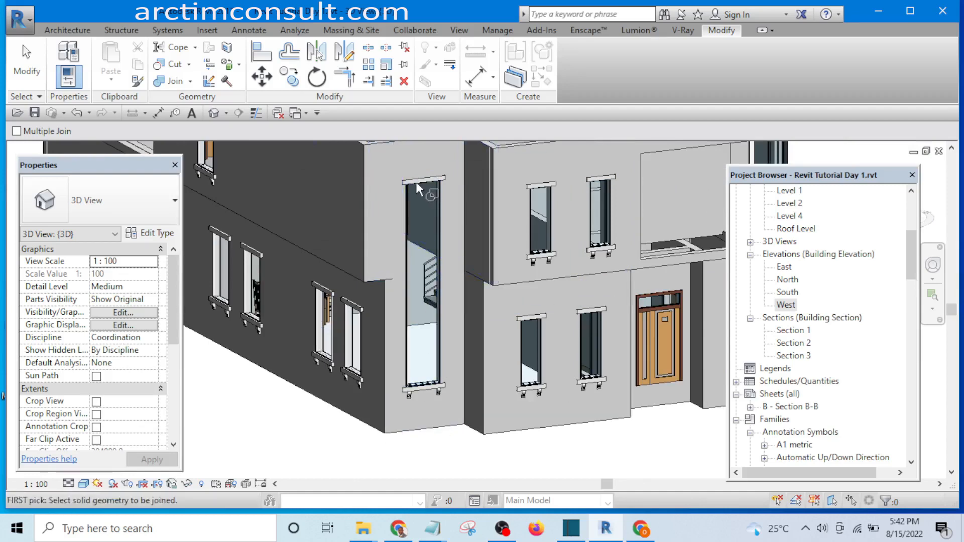
shift+middle_drag(417, 188, 419, 401)
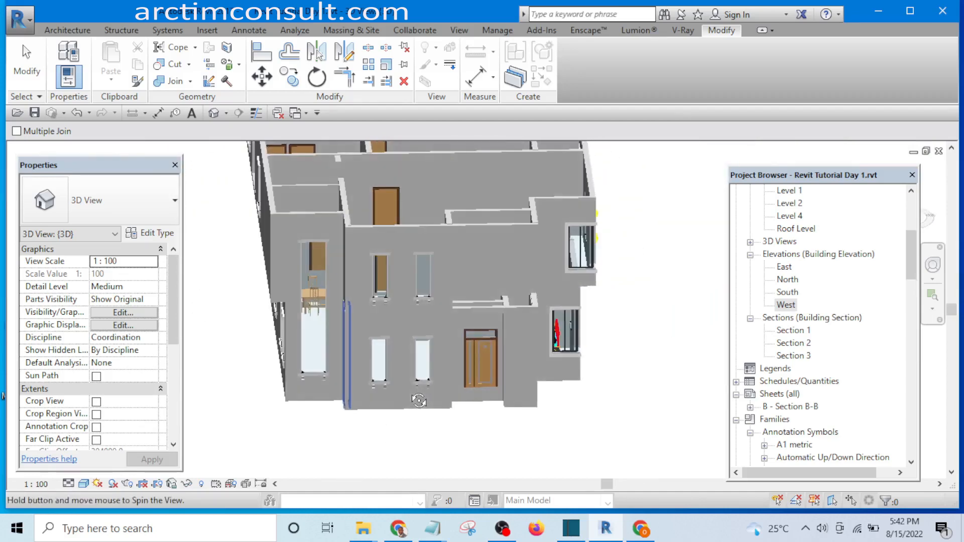
shift+middle_drag(344, 386, 452, 351)
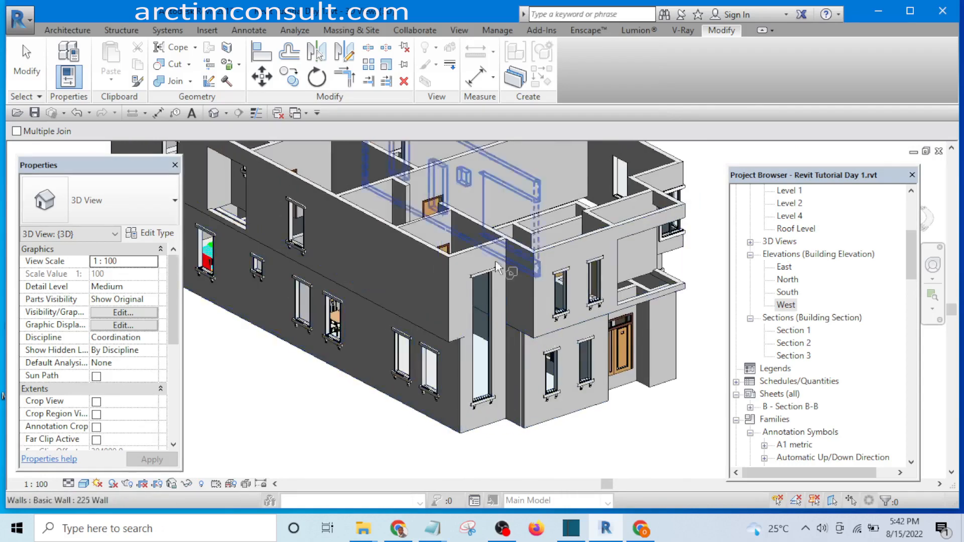
scroll(390, 339, down, 5)
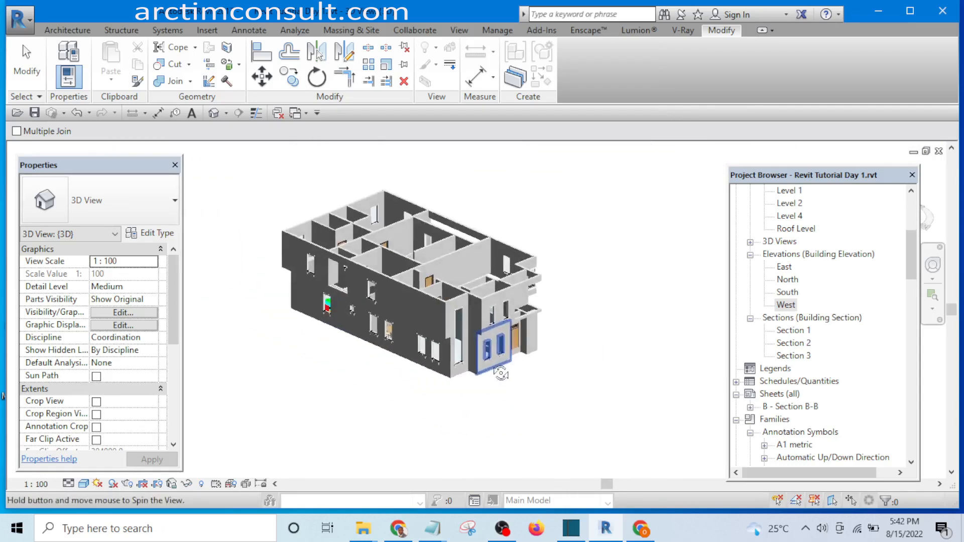
scroll(511, 342, up, 5)
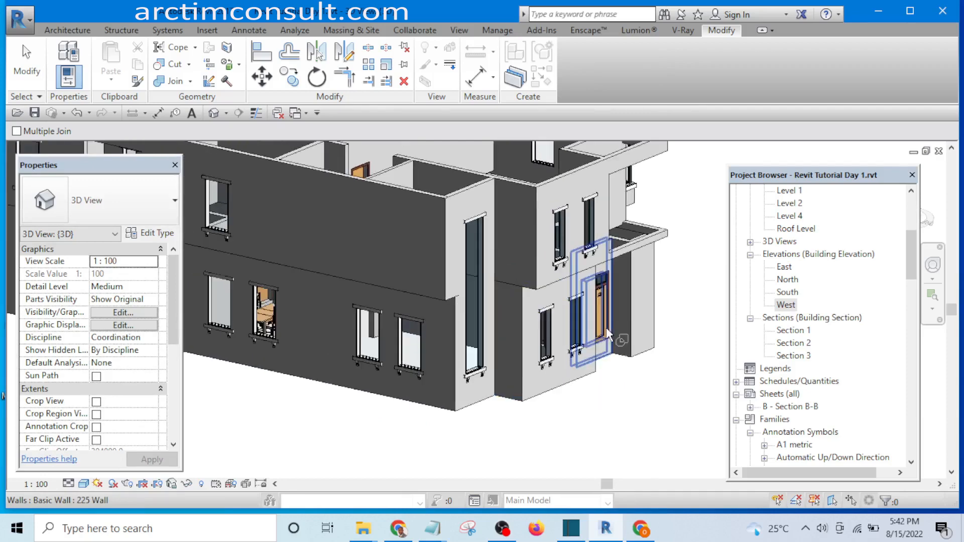
scroll(606, 328, down, 5)
shift+middle_drag(606, 327, 515, 365)
right_click(515, 364)
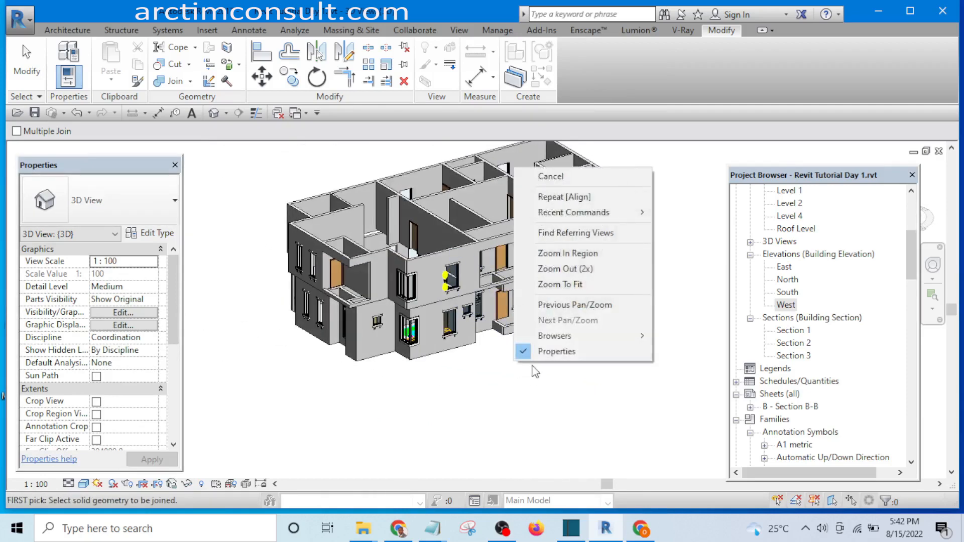
click(565, 179)
Examine the windows on the front and long side facades in 3D for alignment between the storeys
shift+middle_drag(501, 393, 451, 292)
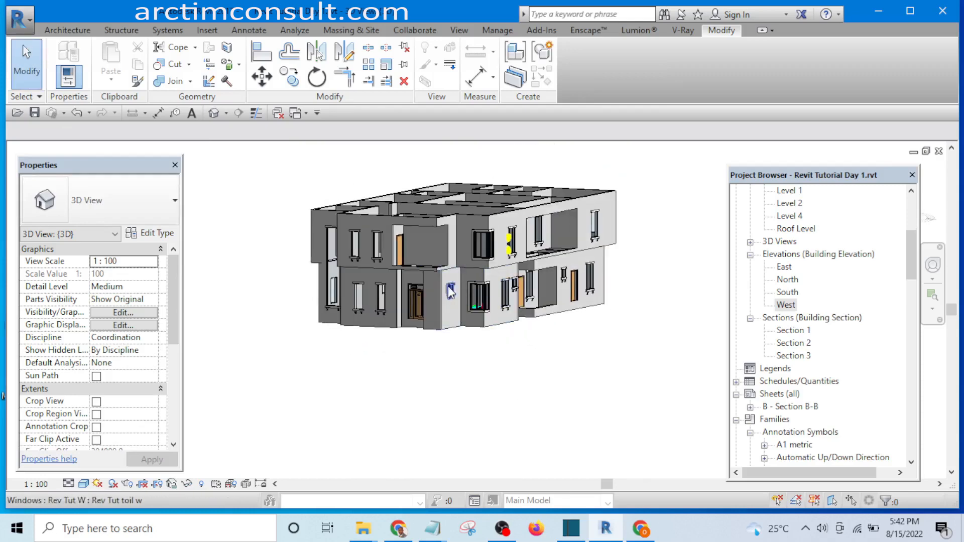
scroll(451, 291, up, 5)
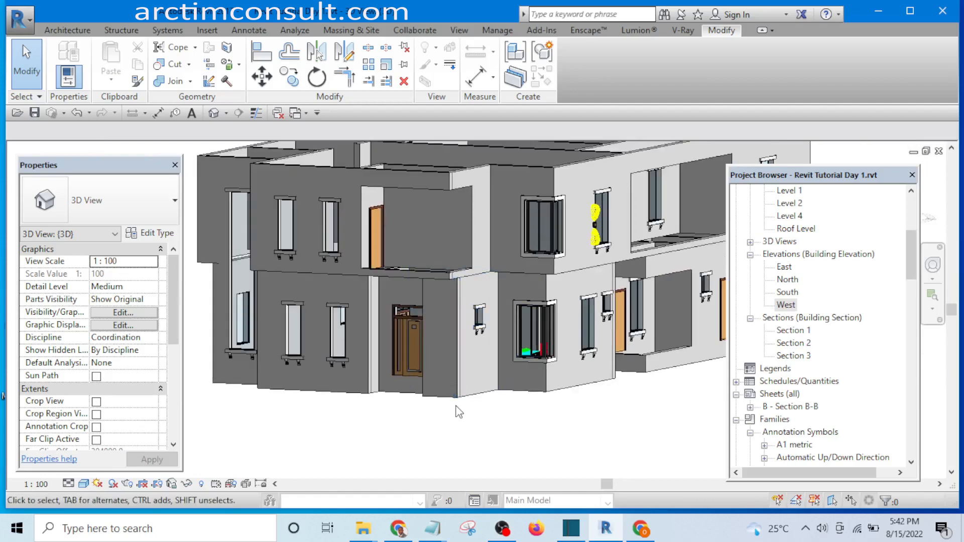
scroll(490, 421, down, 3)
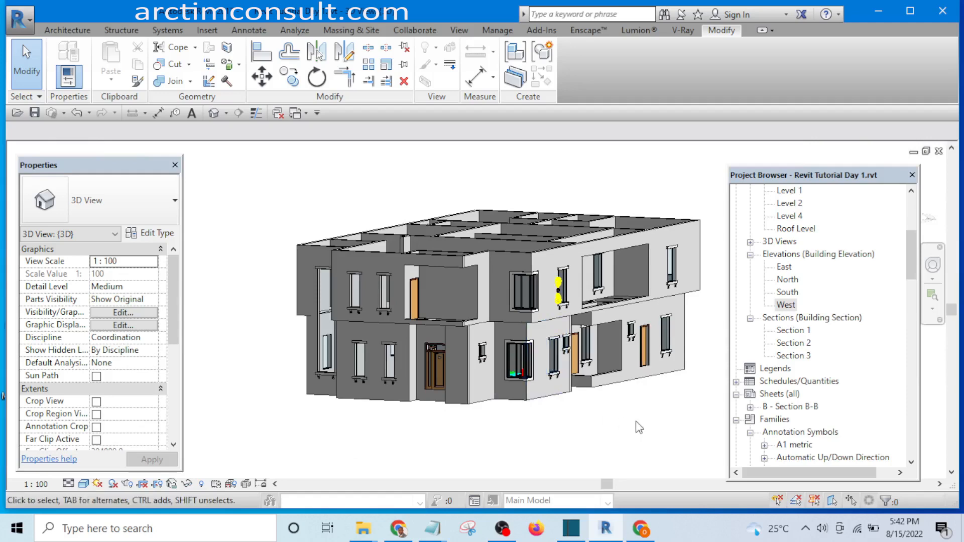
shift+middle_drag(617, 398, 500, 430)
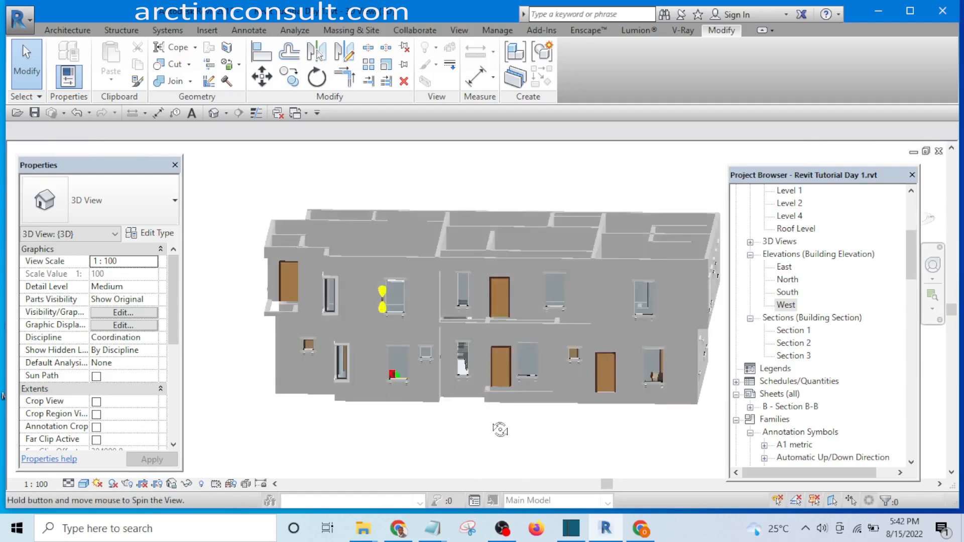
scroll(389, 306, up, 5)
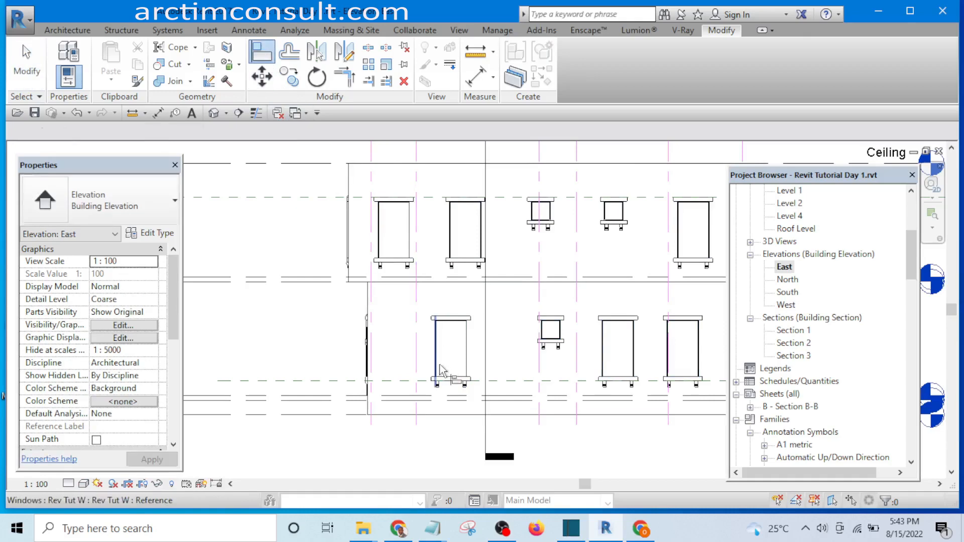
In the East elevation, align the left edge of the second first-floor window from the left with the leftmost ground-floor window
click(434, 350)
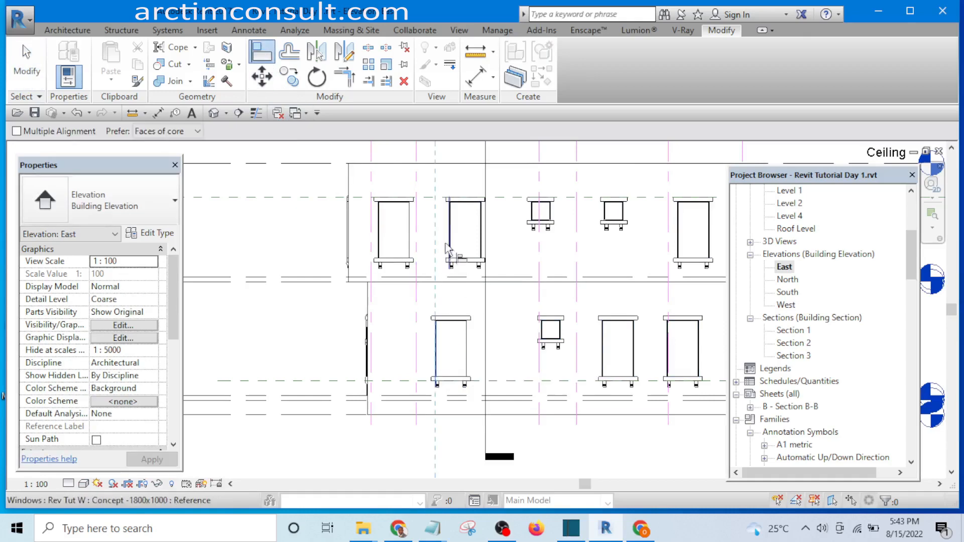
click(449, 236)
scroll(371, 342, down, 3)
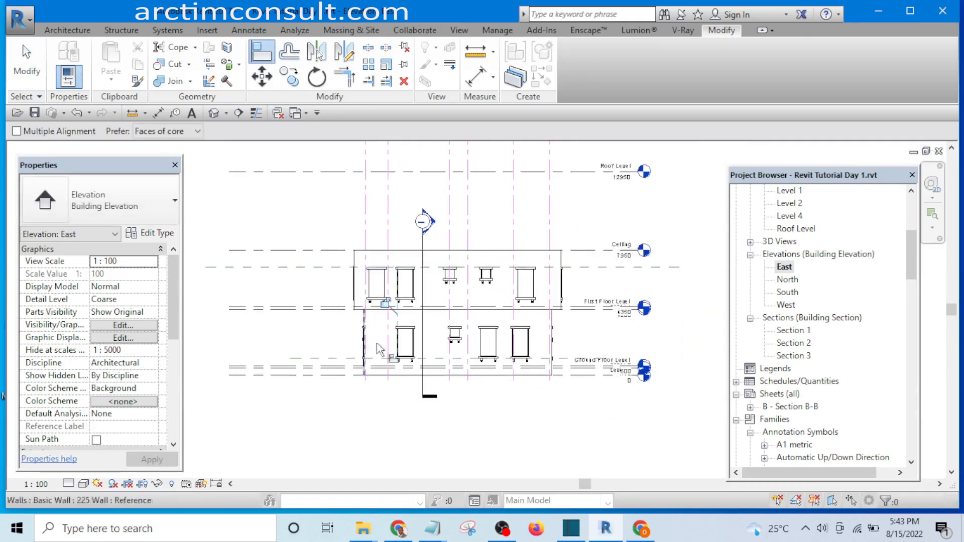
Align the right edge of the rightmost ground-floor window with the right edge of the rightmost first-floor window in the East elevation
scroll(553, 334, up, 3)
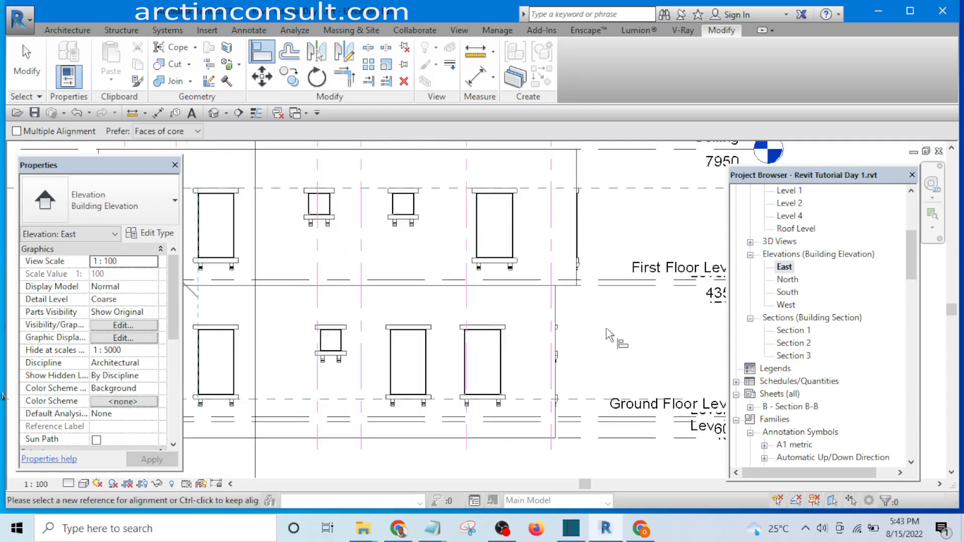
scroll(609, 334, down, 2)
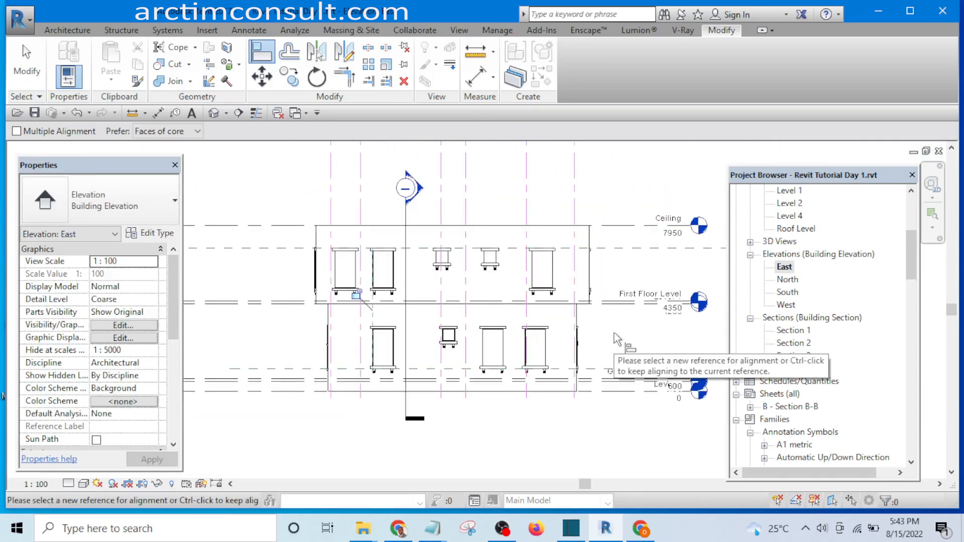
scroll(610, 346, up, 2)
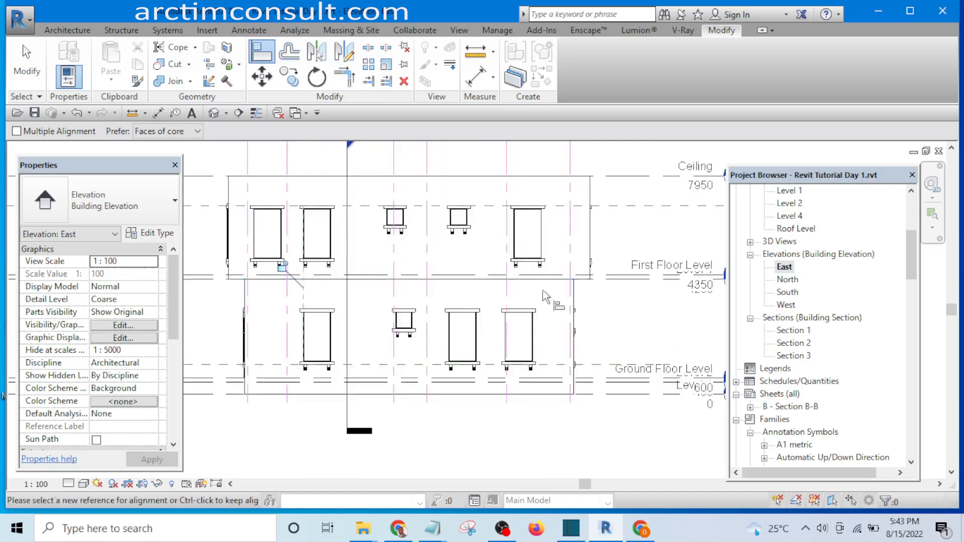
scroll(545, 297, up, 1)
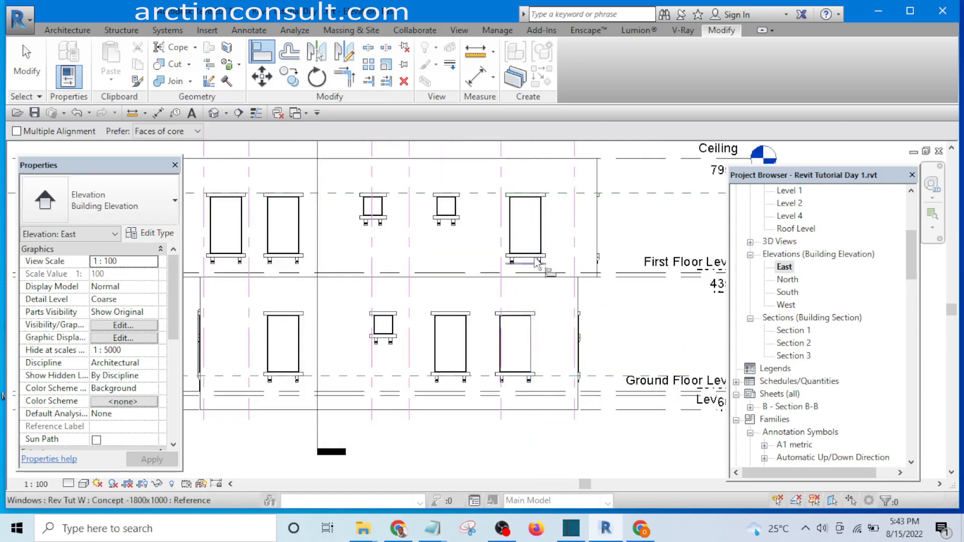
click(531, 335)
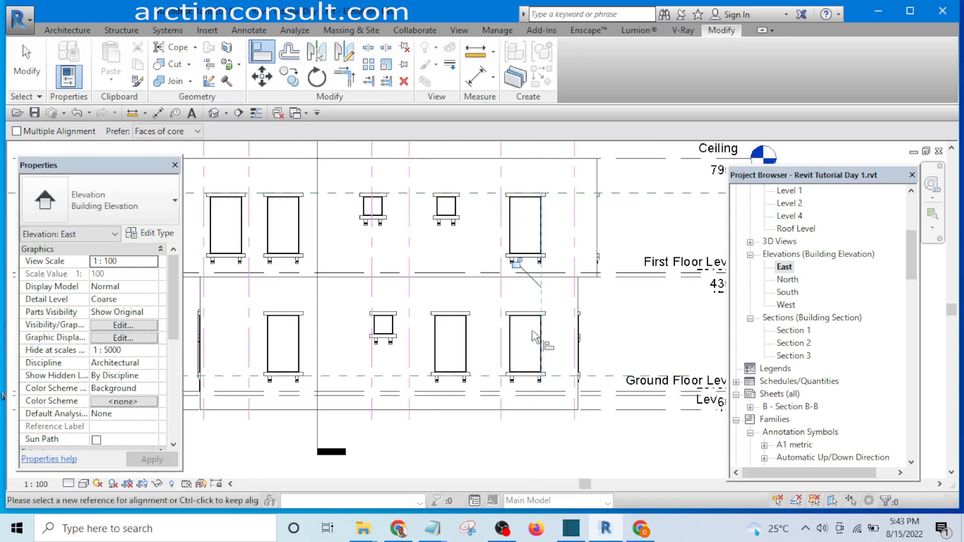
middle_drag(630, 334, 612, 302)
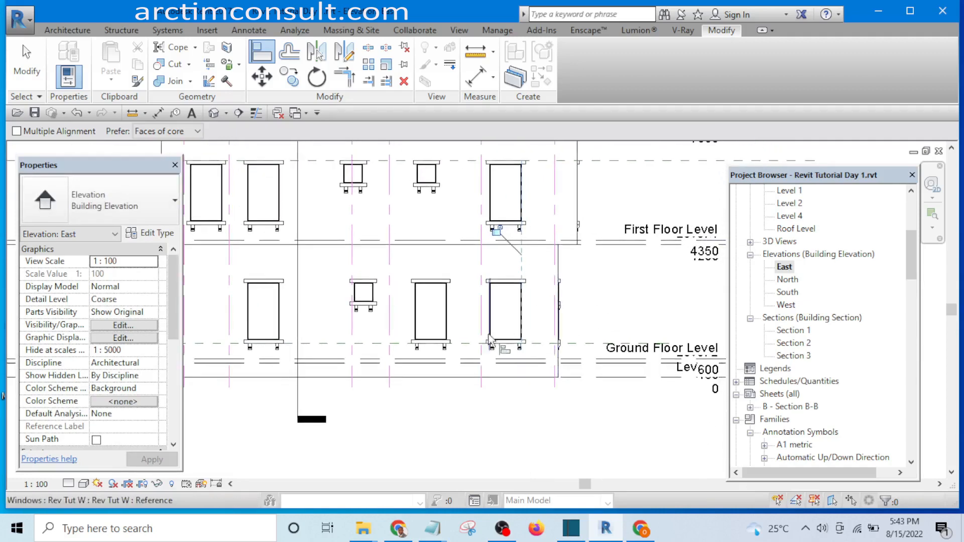
Open the North elevation and compare the window positions of the two storeys
scroll(487, 345, down, 2)
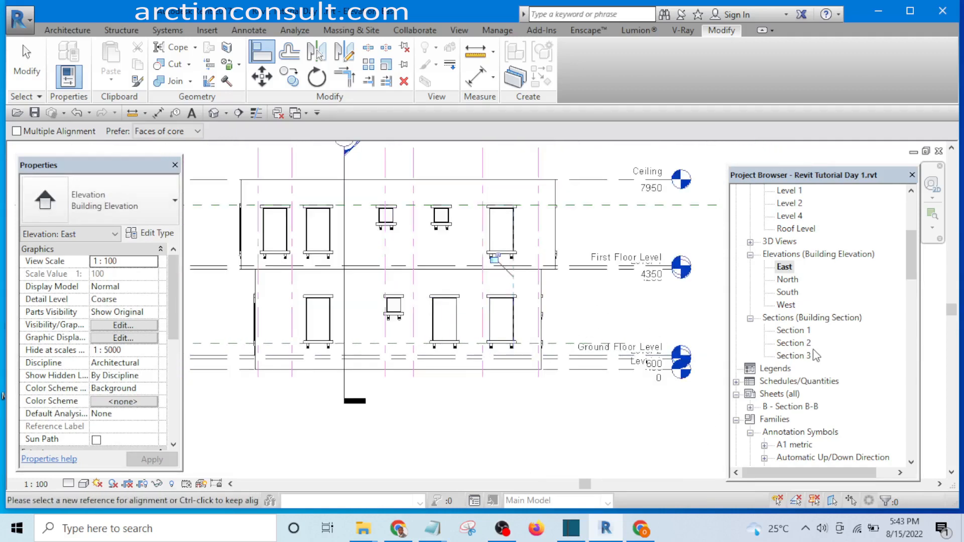
double_click(787, 280)
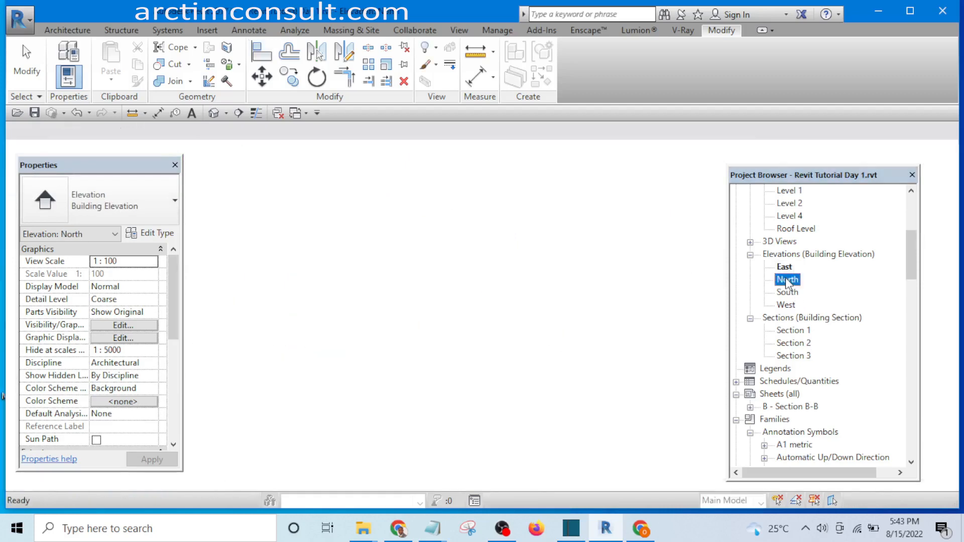
scroll(391, 379, up, 1)
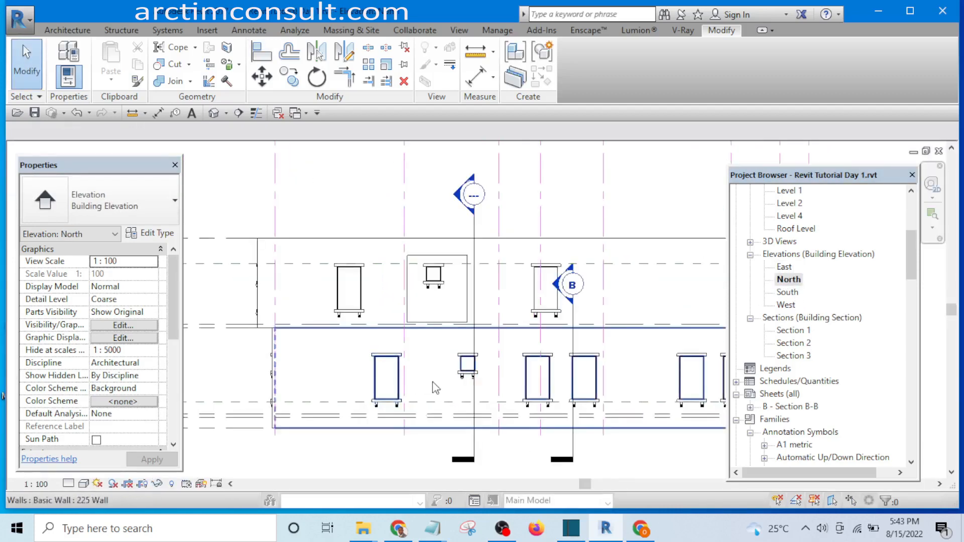
middle_drag(432, 384, 342, 328)
scroll(471, 385, down, 4)
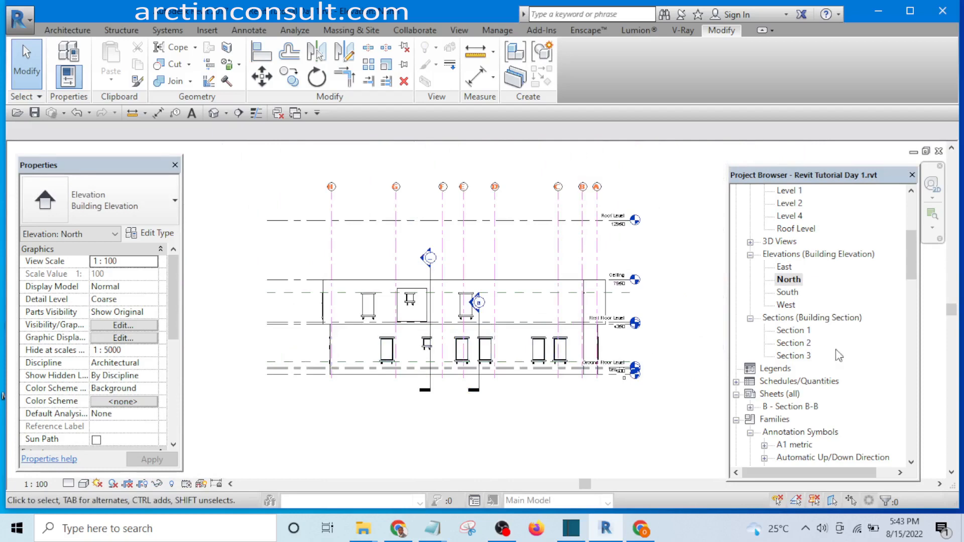
scroll(789, 314, up, 1)
In the South elevation, align the right edge of the rightmost first-floor window with the rightmost ground-floor window's right edge
double_click(787, 306)
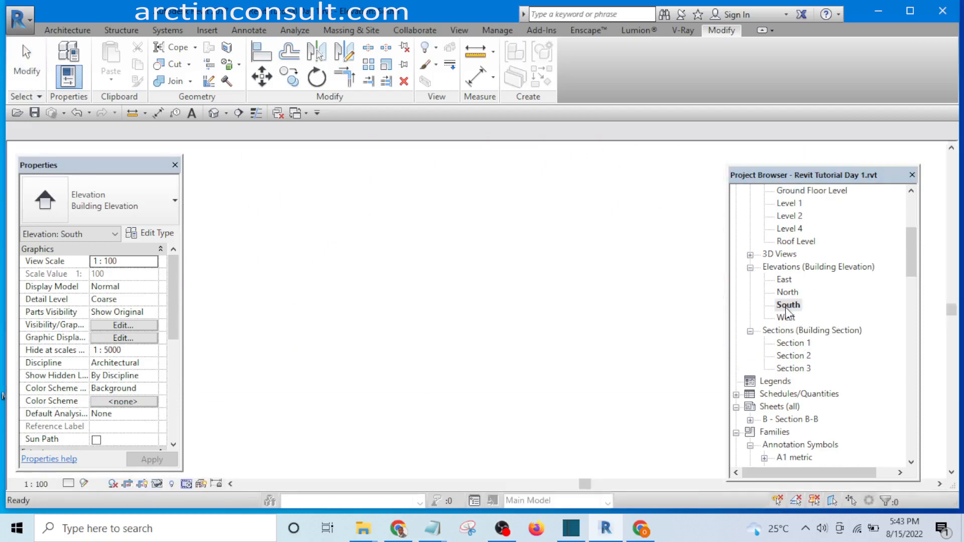
scroll(577, 405, up, 4)
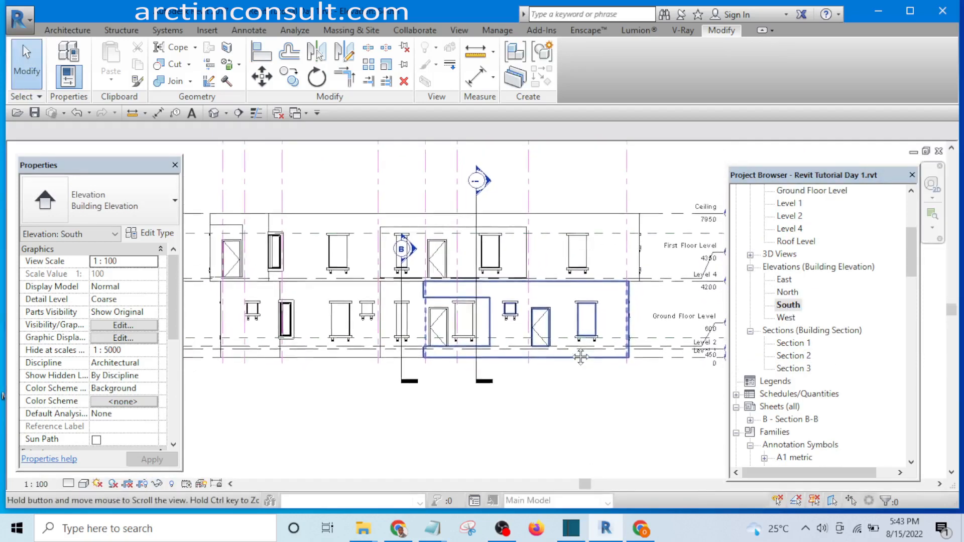
scroll(542, 399, down, 3)
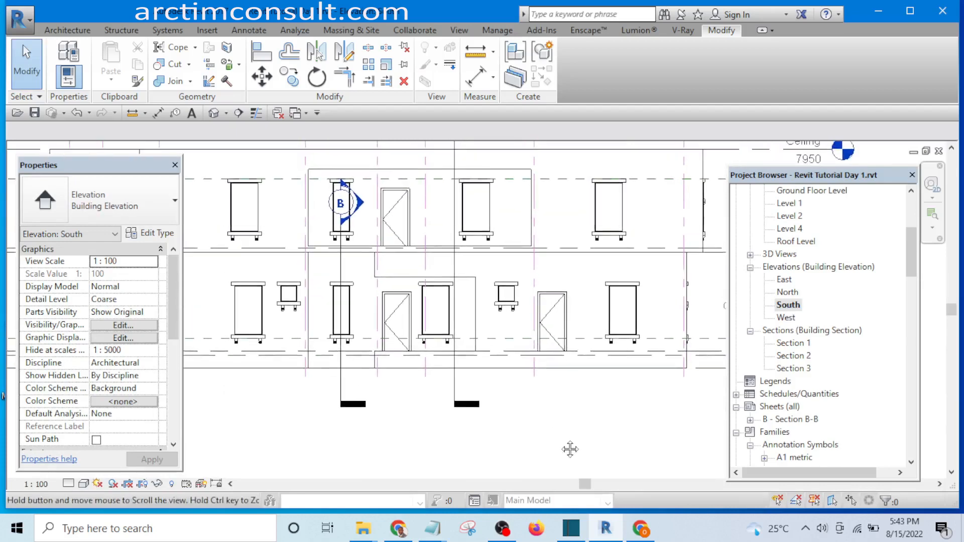
scroll(575, 426, down, 1)
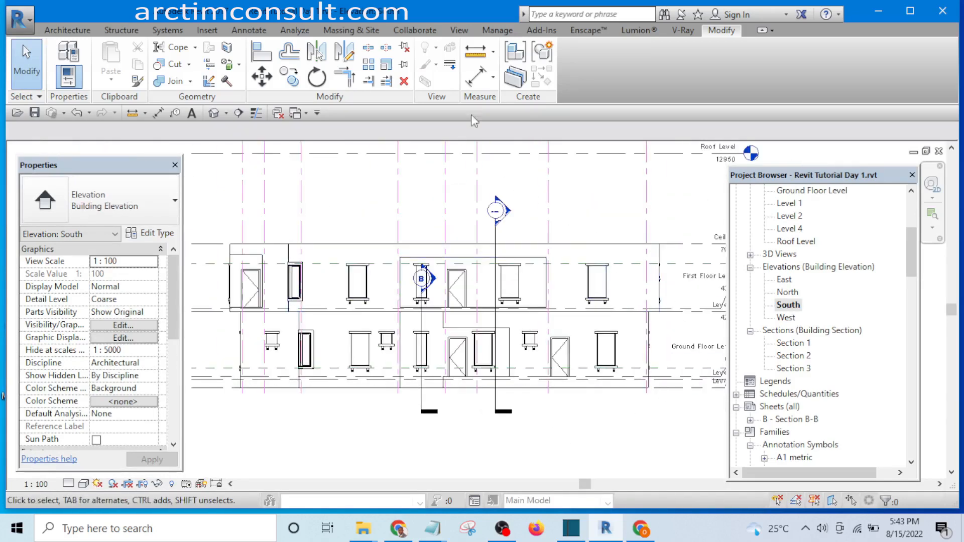
click(261, 50)
scroll(623, 306, up, 4)
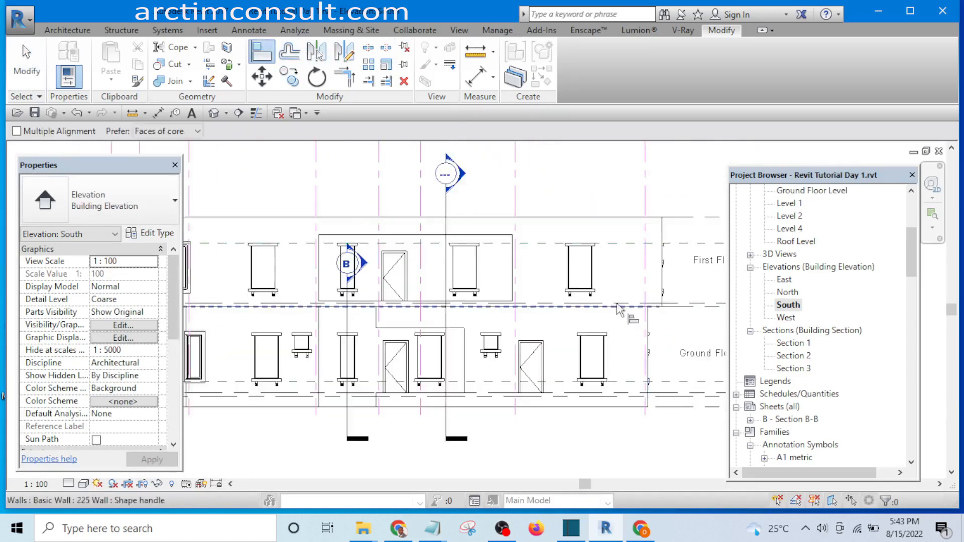
scroll(580, 258, down, 3)
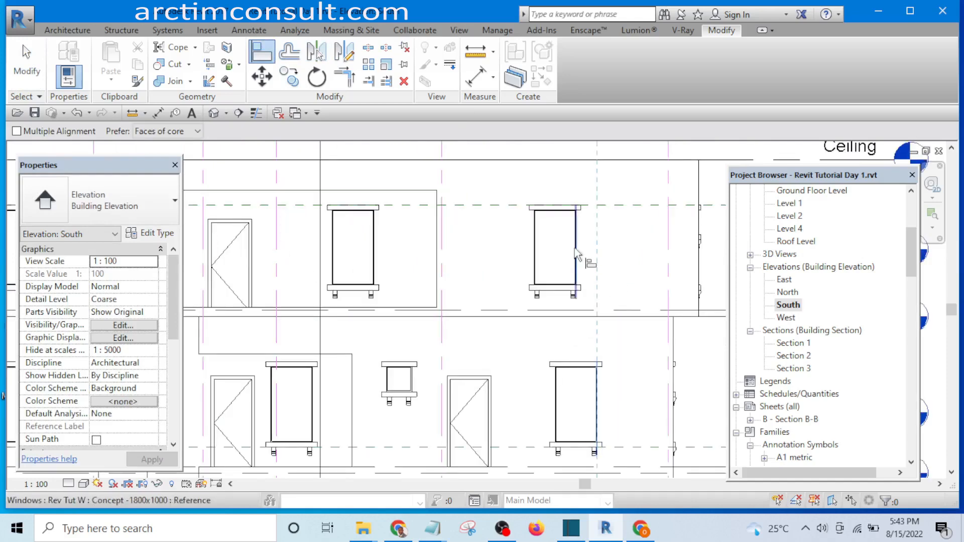
scroll(599, 264, down, 2)
scroll(598, 263, down, 2)
scroll(404, 306, up, 7)
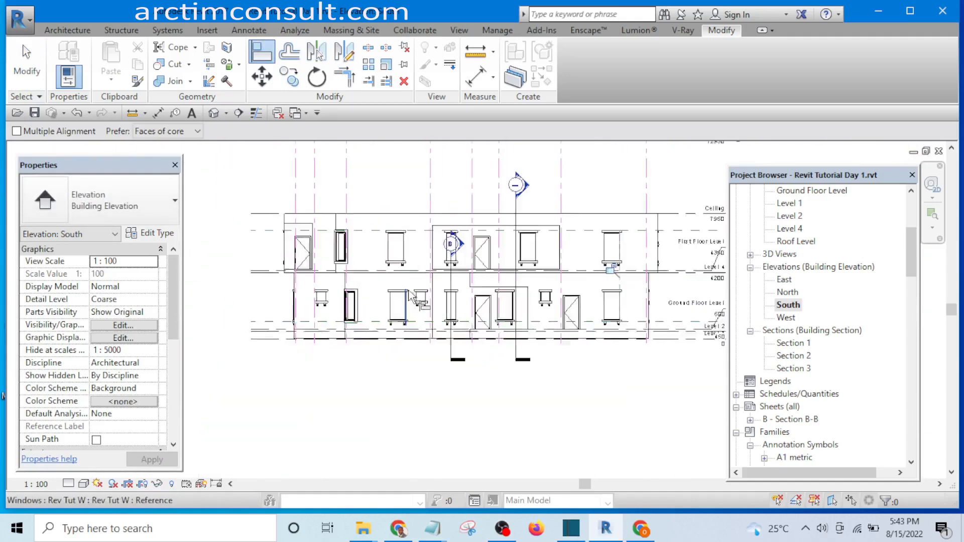
Align the right edge of the leftmost wide ground-floor window with the right edge of the first-floor window above it in the South elevation
scroll(415, 392, down, 4)
scroll(418, 255, up, 1)
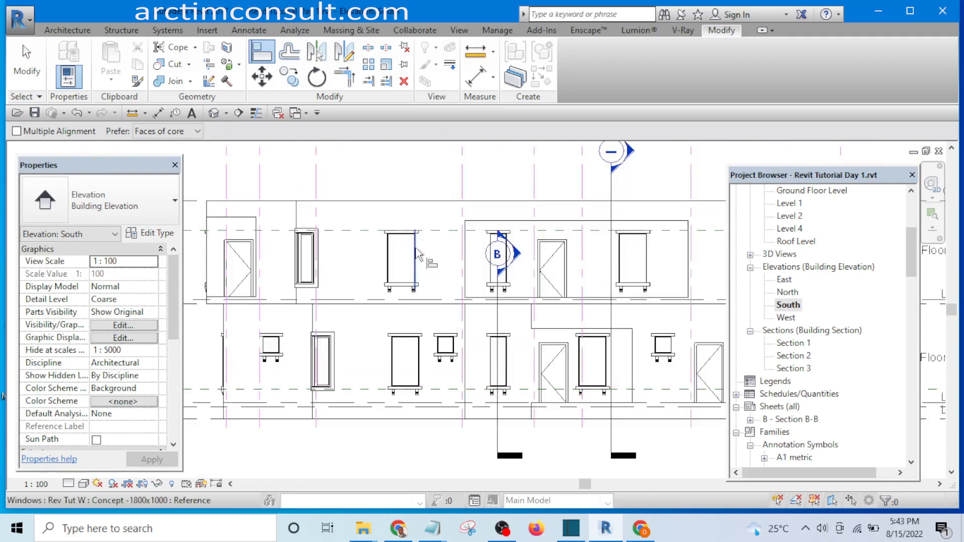
scroll(423, 351, up, 2)
click(417, 369)
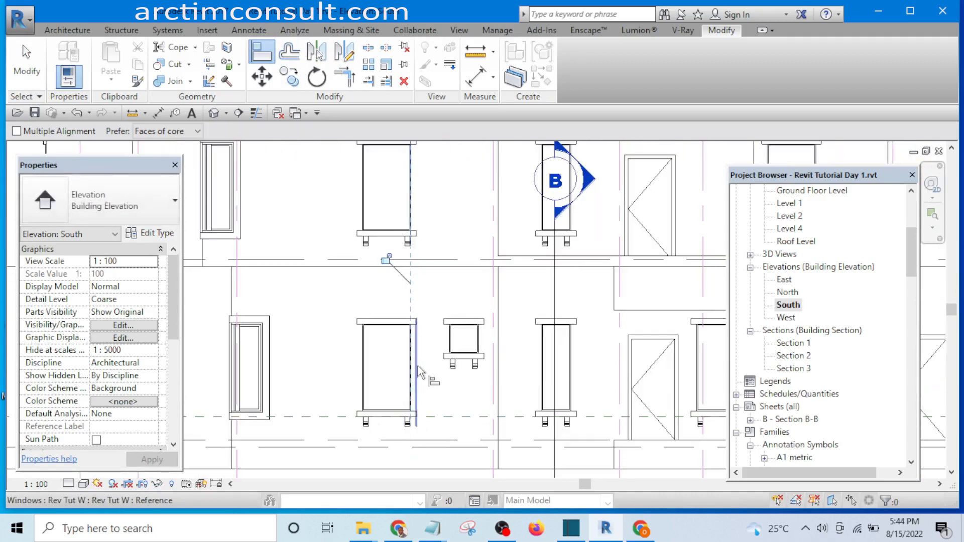
scroll(425, 396, down, 3)
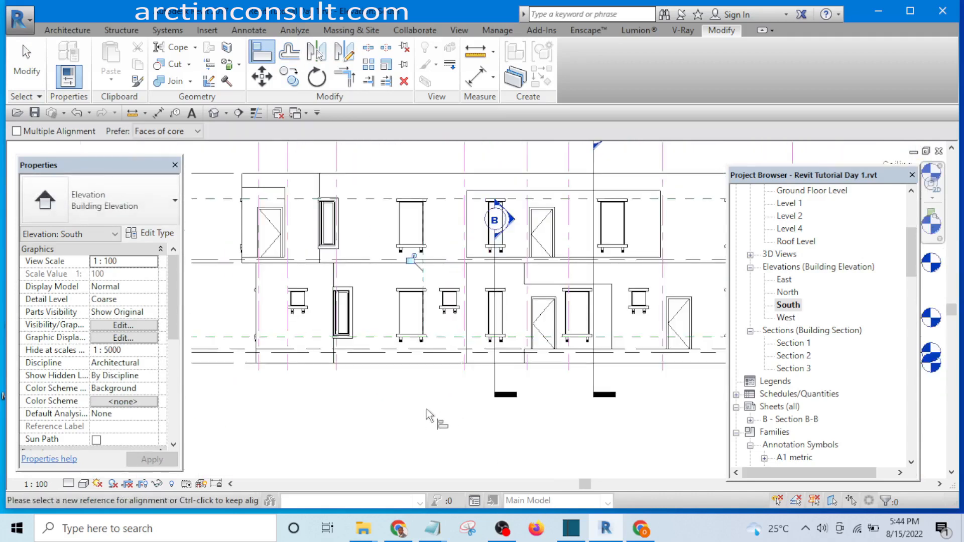
Align the right edge of the first-floor window beside the balcony door with the small ground-floor toilet window's right edge, and exit the Align command
middle_drag(427, 409, 451, 441)
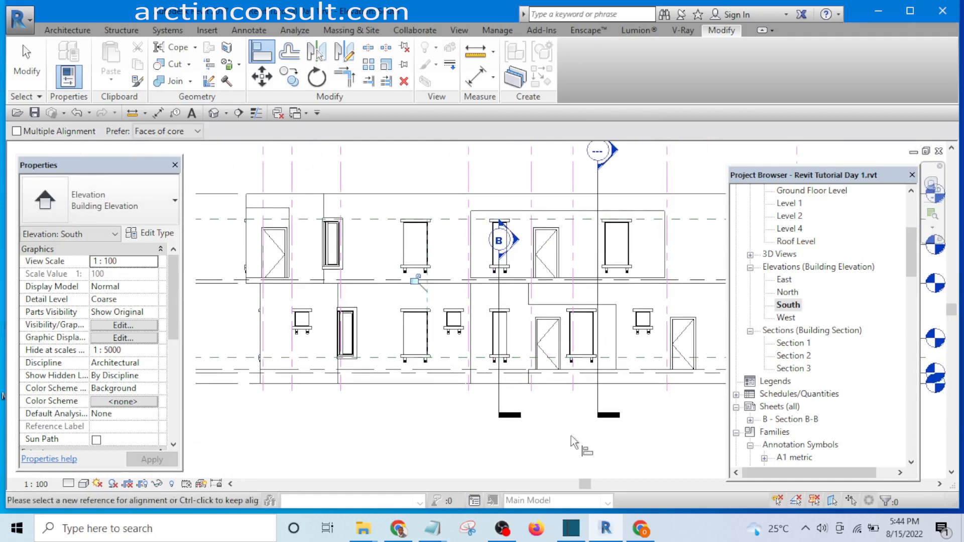
middle_drag(571, 435, 467, 436)
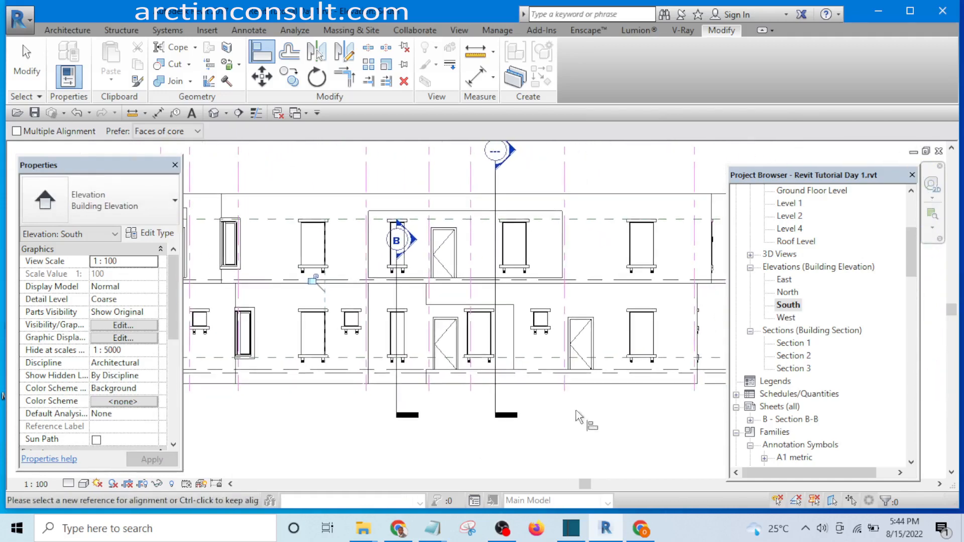
middle_drag(575, 416, 541, 448)
middle_drag(623, 454, 610, 464)
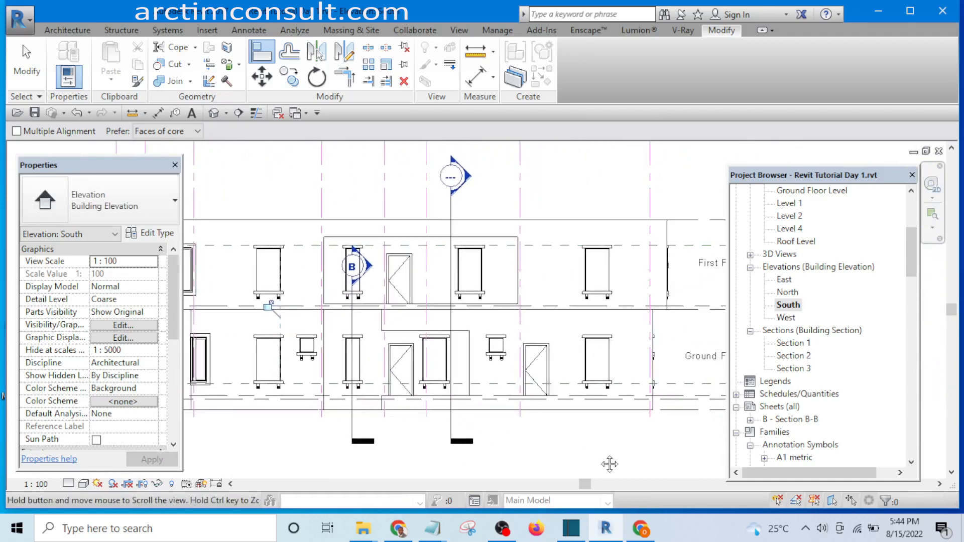
scroll(512, 352, up, 3)
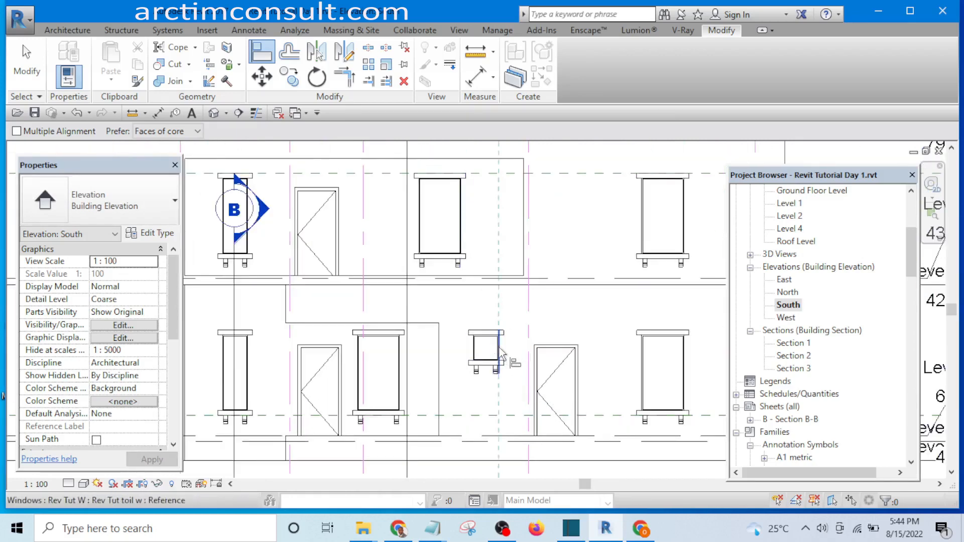
click(462, 234)
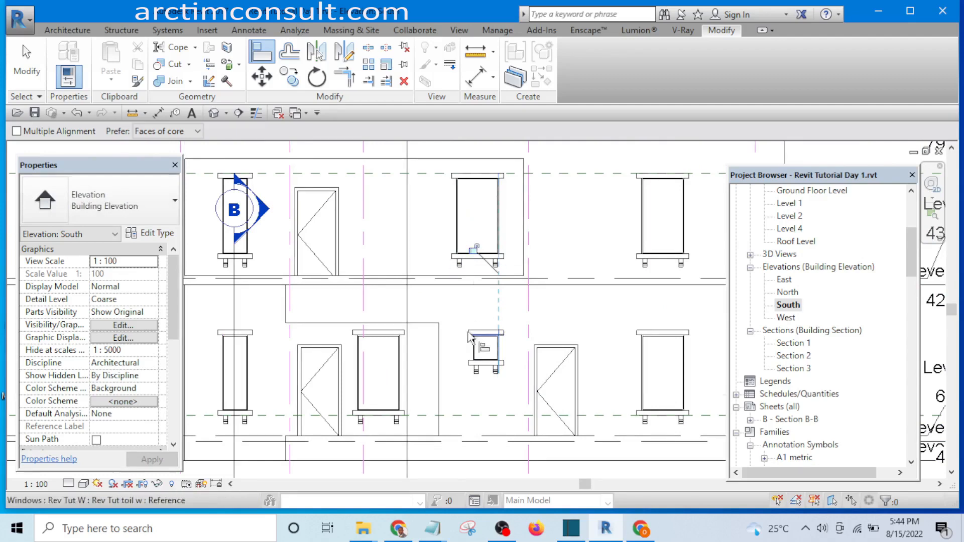
scroll(471, 339, down, 5)
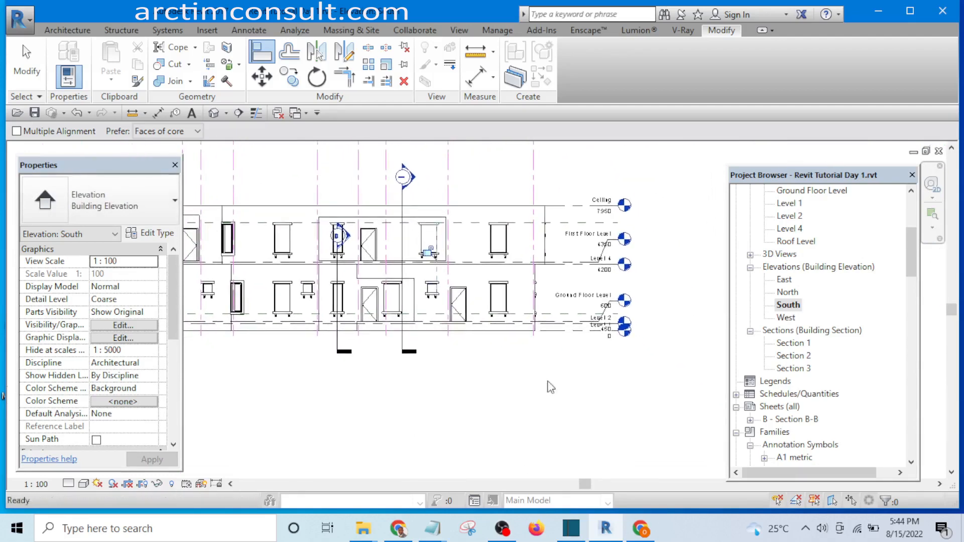
middle_drag(552, 399, 560, 434)
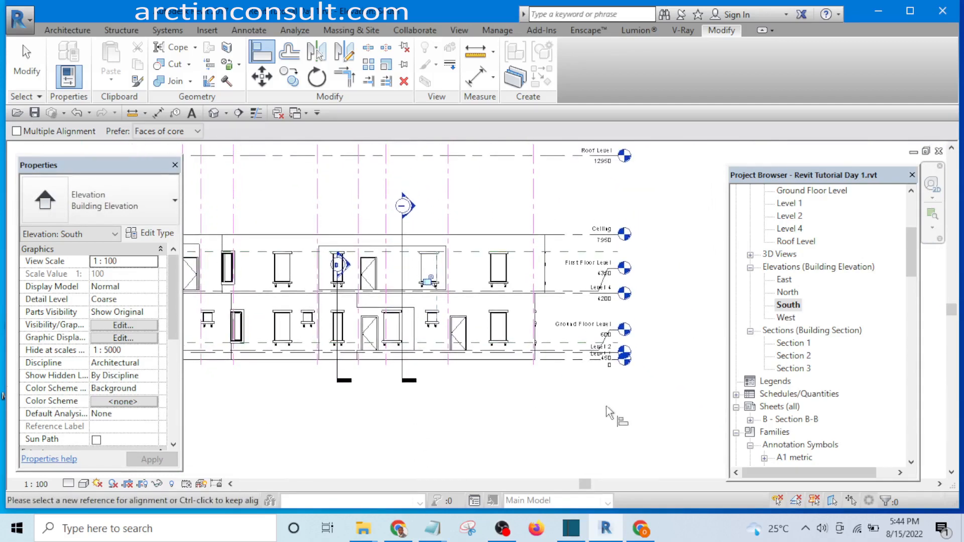
key(Escape)
key(Escape)
Examine the aligned windows on the front and rear facades in the 3D view
scroll(643, 404, down, 4)
scroll(572, 390, up, 2)
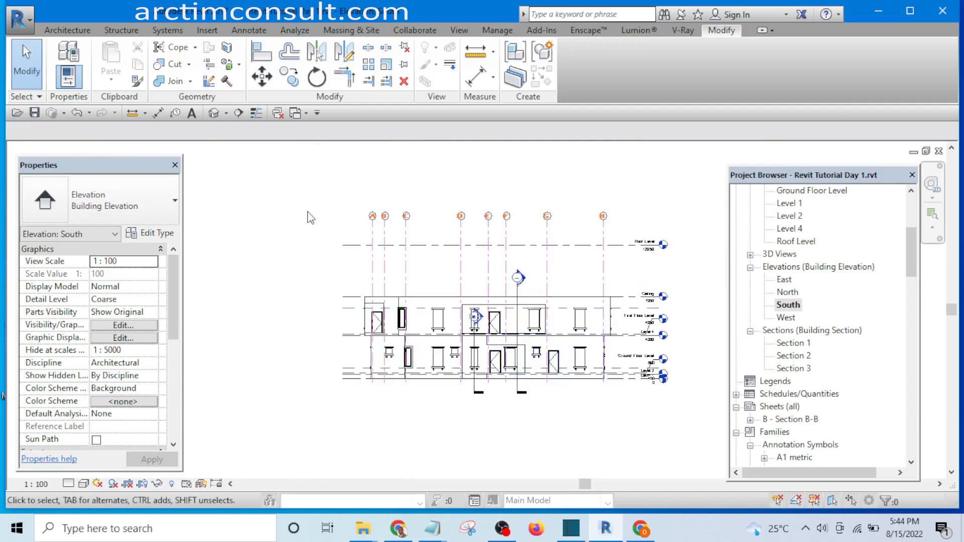
click(213, 113)
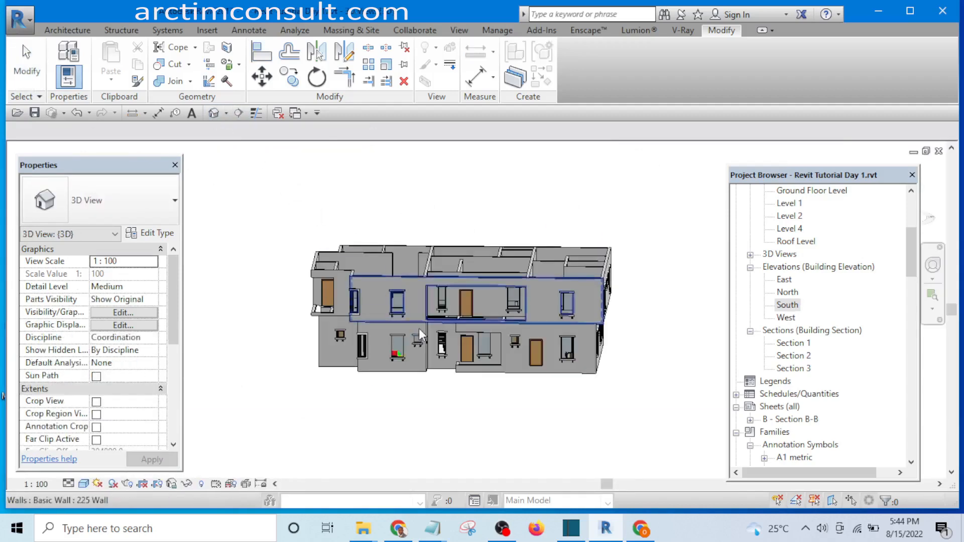
scroll(473, 357, up, 5)
middle_drag(519, 393, 505, 378)
scroll(503, 369, down, 5)
scroll(499, 375, up, 3)
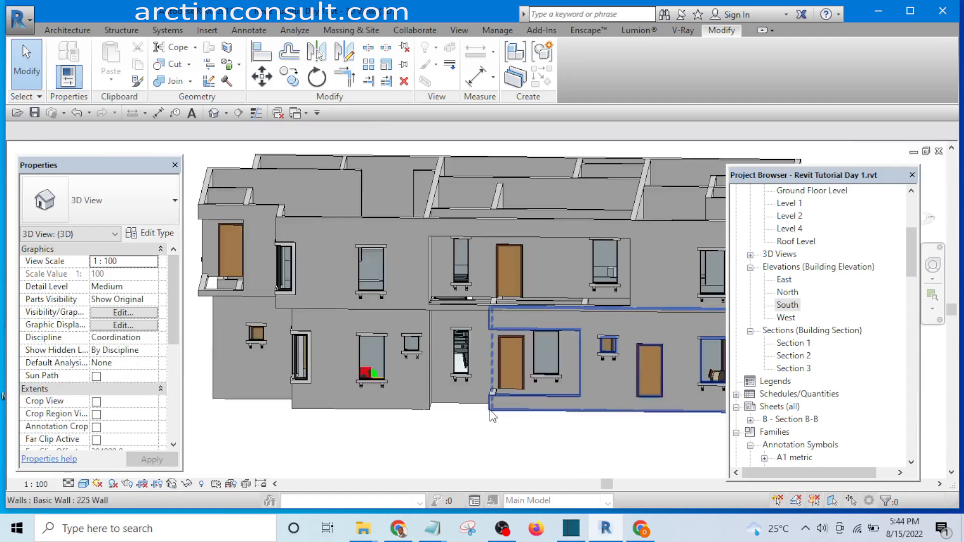
shift+middle_drag(497, 390, 663, 395)
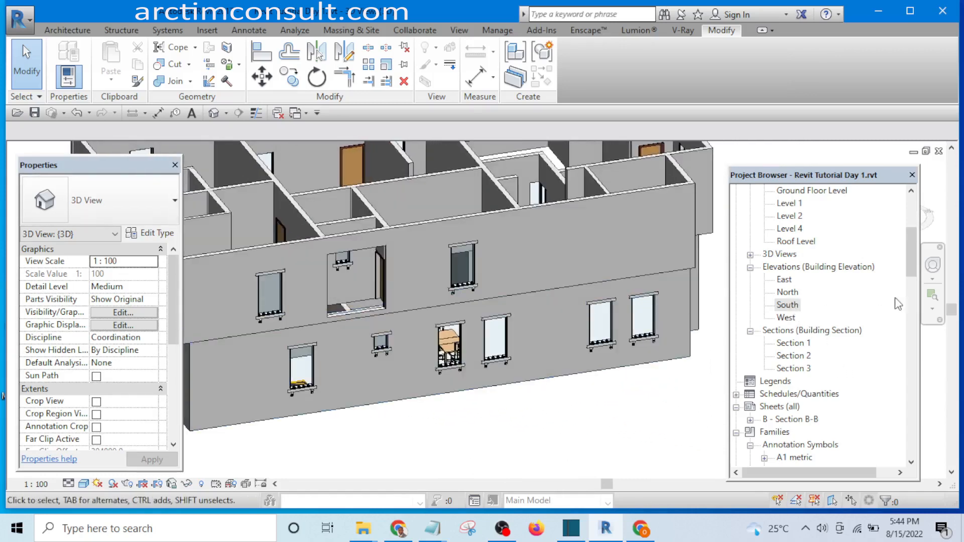
Open the First Floor Level floor plan and bring the whole layout into view
drag(909, 259, 910, 210)
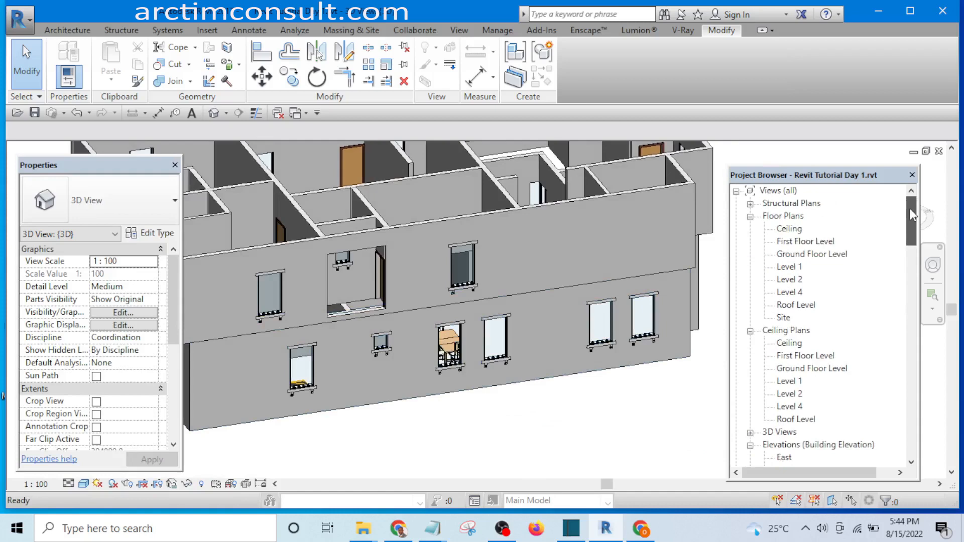
click(792, 255)
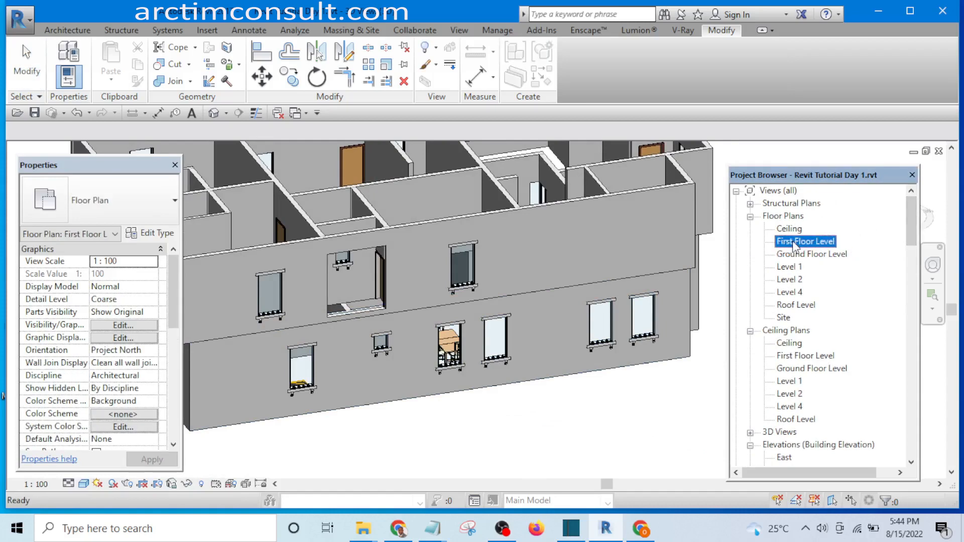
double_click(793, 243)
middle_drag(519, 357, 378, 410)
middle_drag(434, 389, 364, 419)
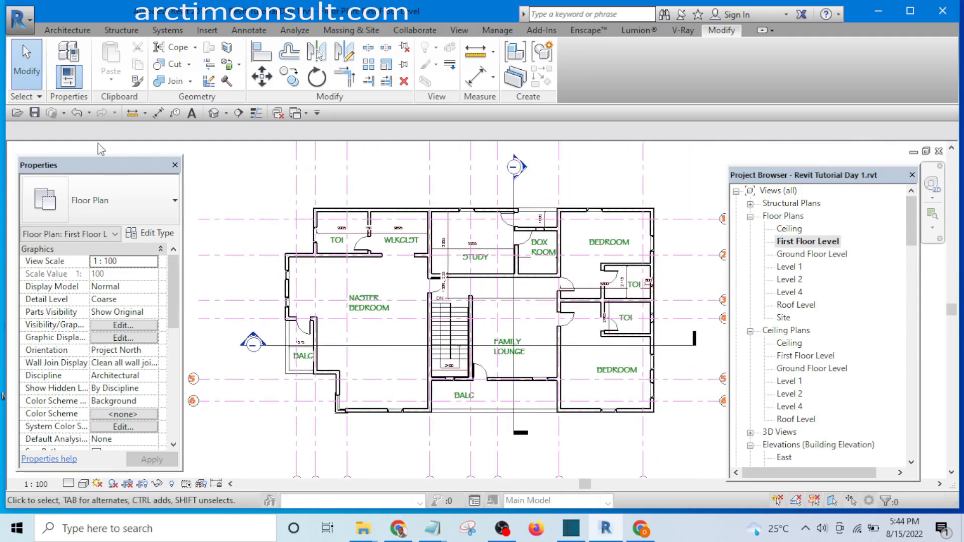
Start an architectural floor of type Generic 150mm on the first floor, using Pick Lines for its boundary
click(60, 37)
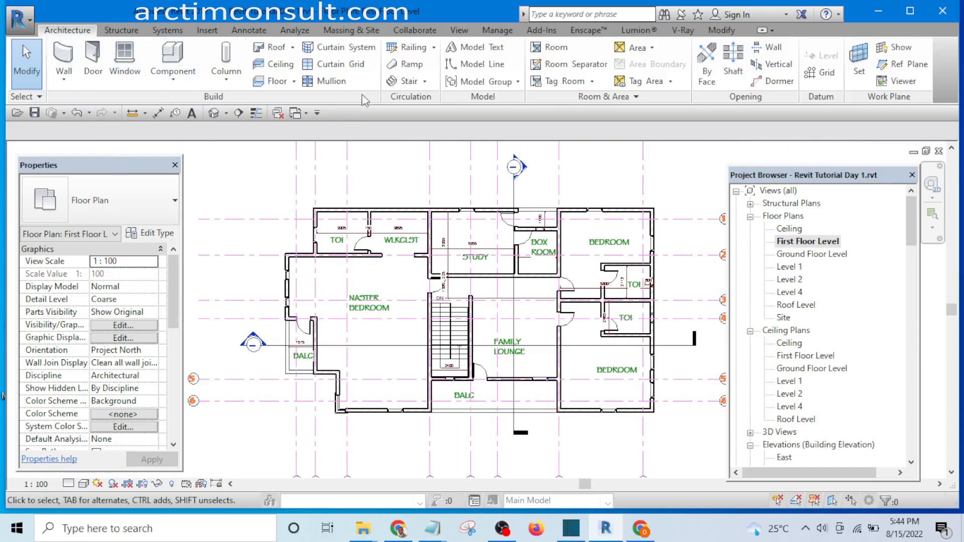
click(295, 82)
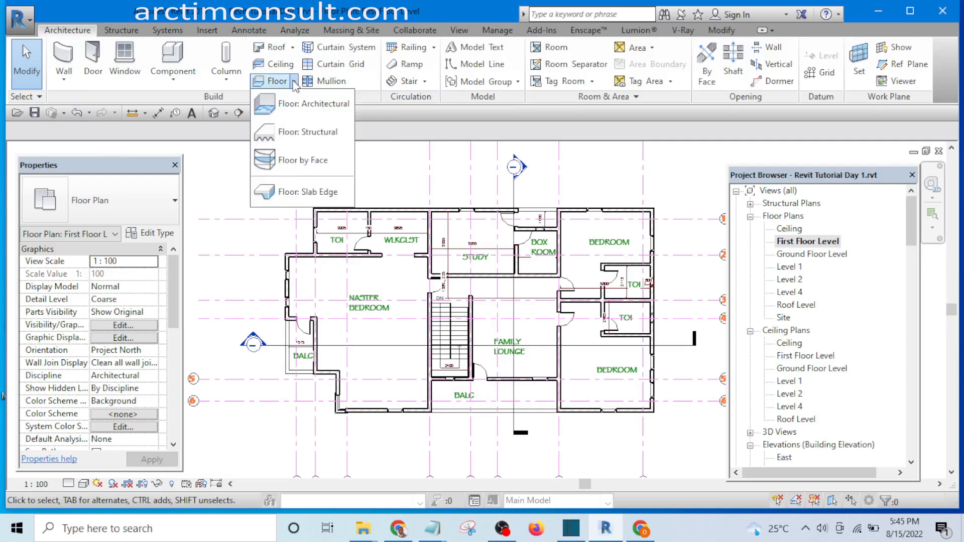
click(296, 113)
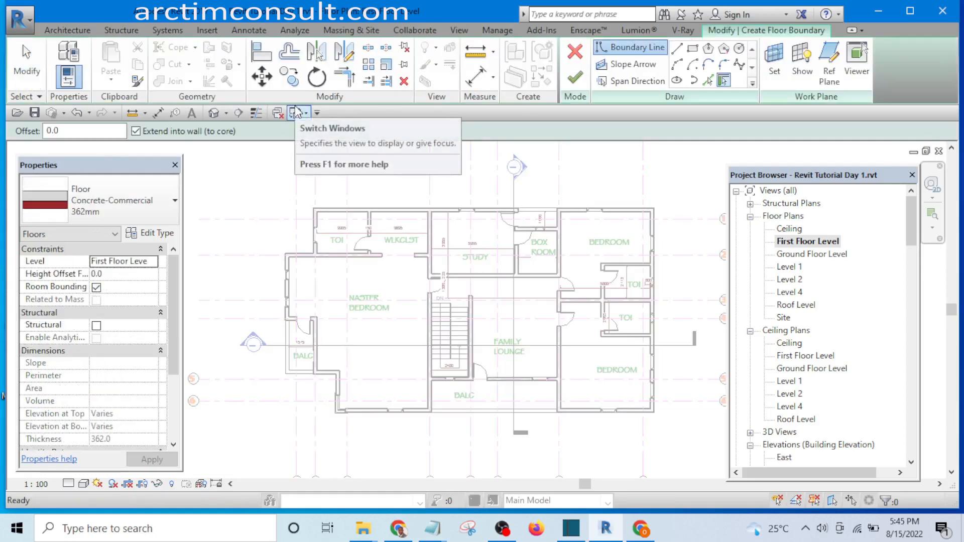
click(135, 197)
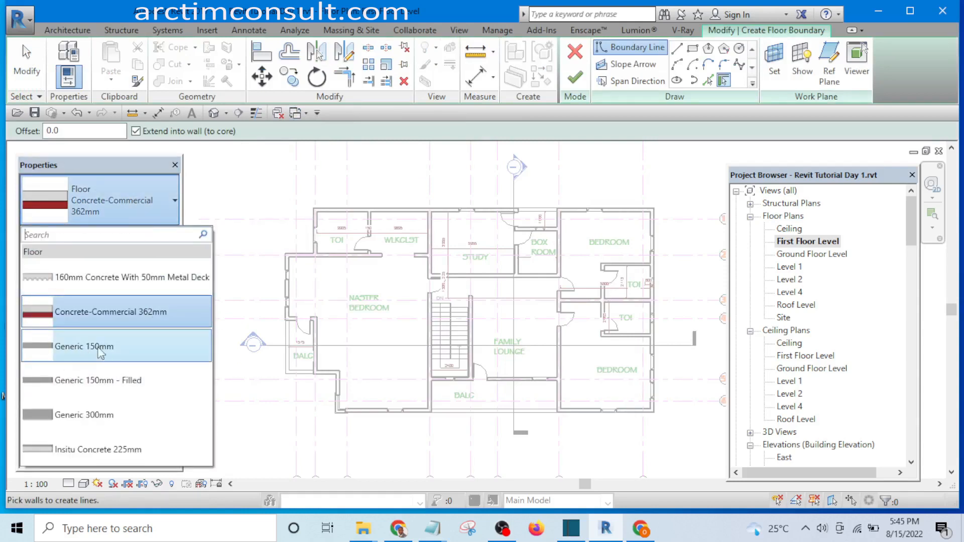
mouse_move(94, 353)
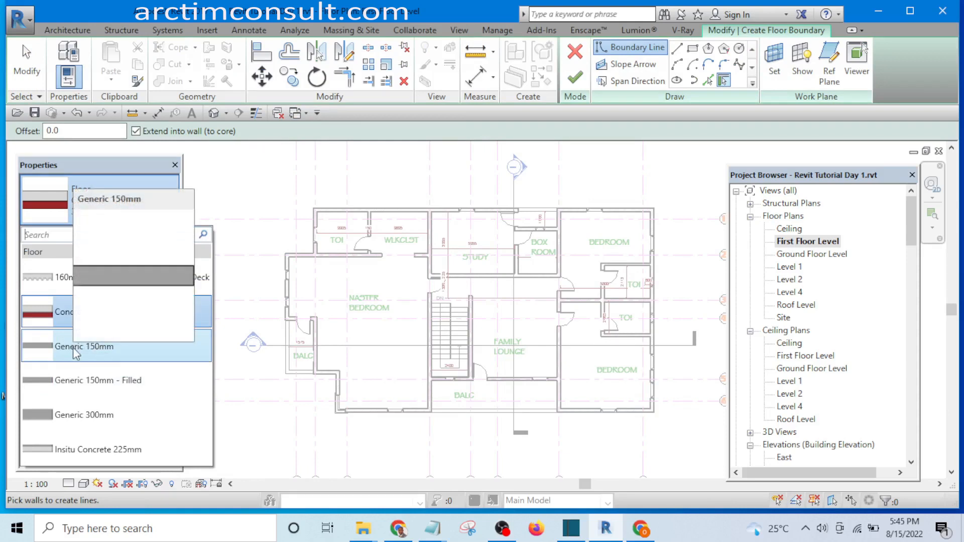
click(75, 351)
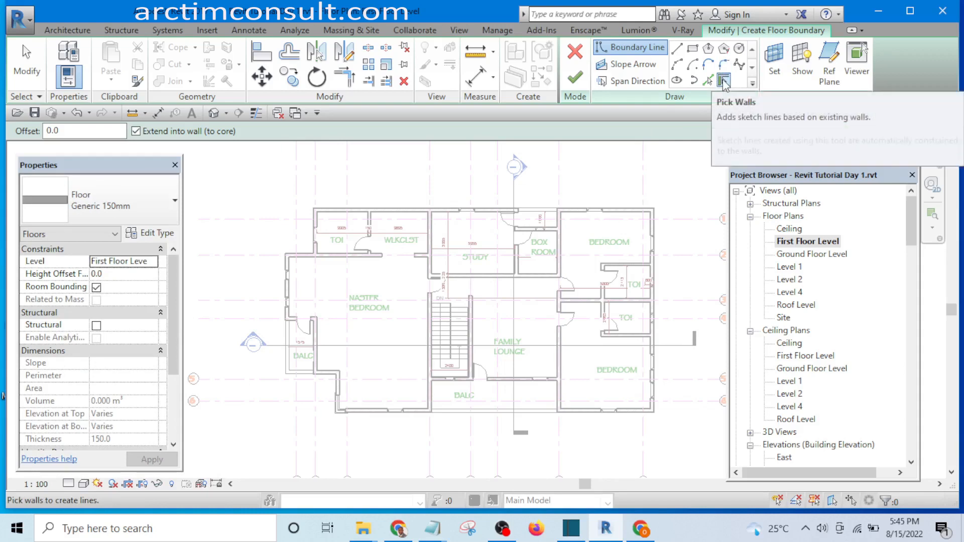
click(708, 82)
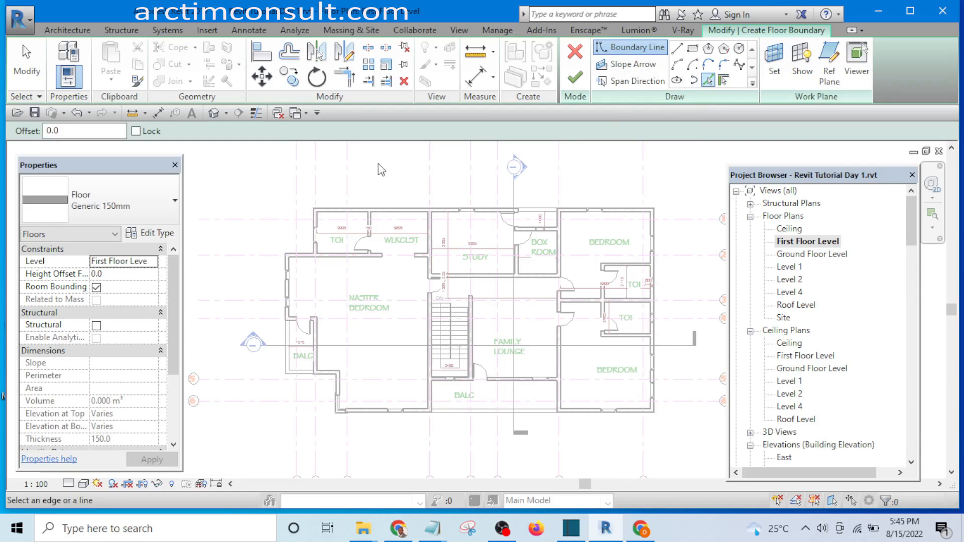
Turn on thin line display, set the boundary offset to 25, and pick the master bedroom's outer west wall face, offset inward
click(256, 114)
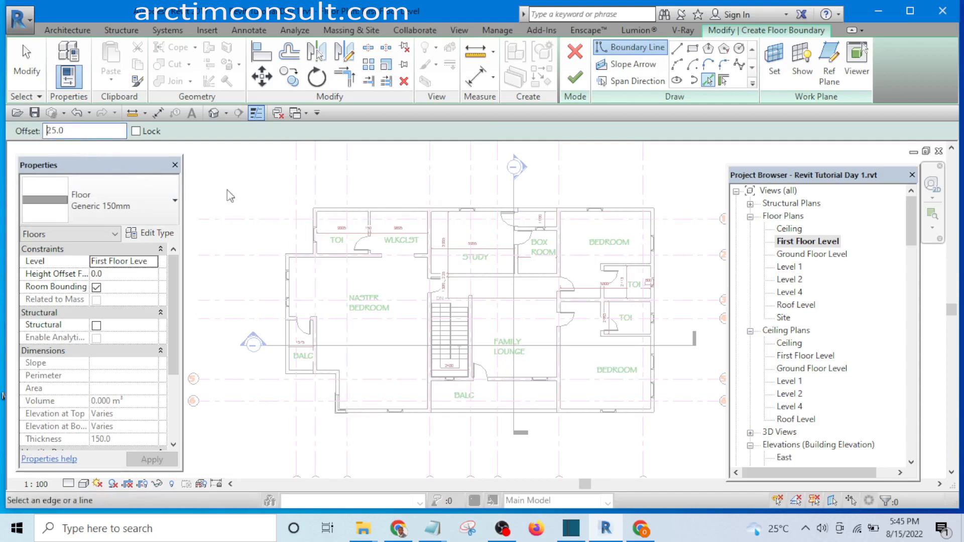
scroll(321, 269, up, 5)
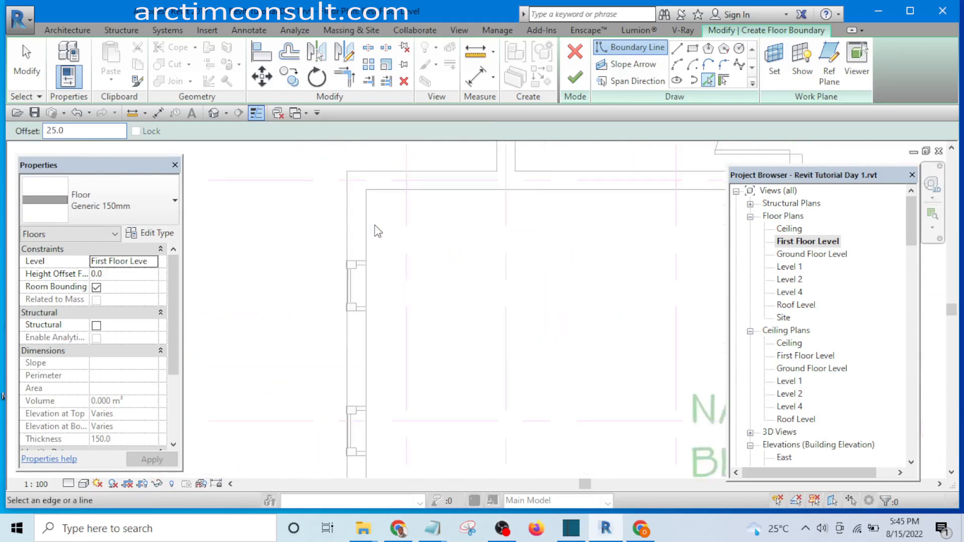
scroll(323, 221, up, 3)
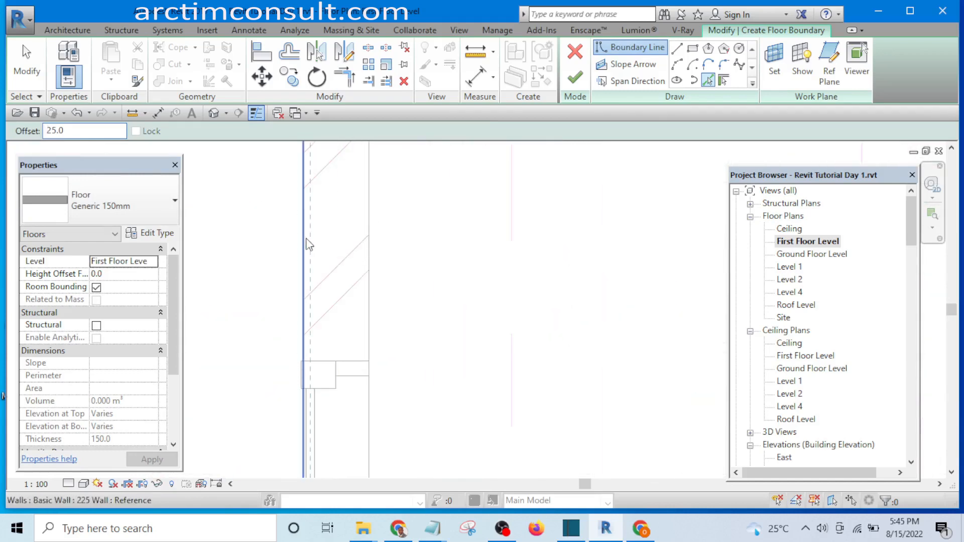
click(309, 245)
scroll(360, 341, down, 1)
scroll(384, 256, up, 3)
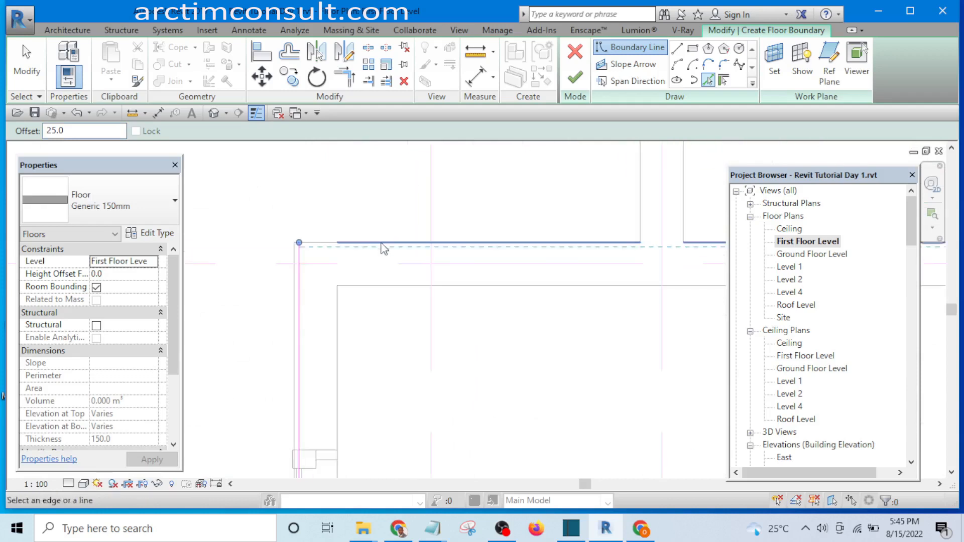
Pick the outer faces of the master bedroom's north wall, the adjoining toilet's west wall and the building's north wall as boundary lines offset 25 inward
scroll(367, 291, down, 2)
scroll(544, 225, up, 3)
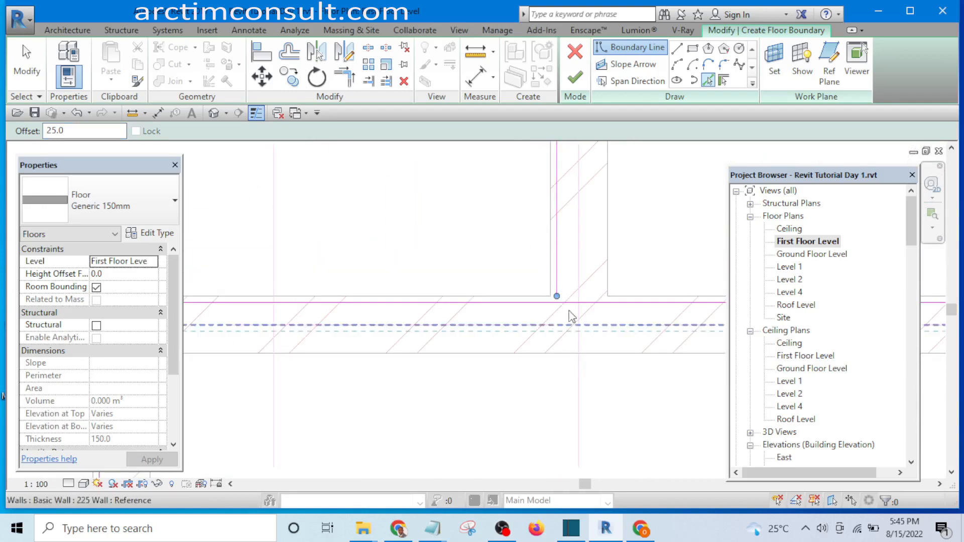
scroll(567, 301, up, 4)
scroll(497, 351, down, 4)
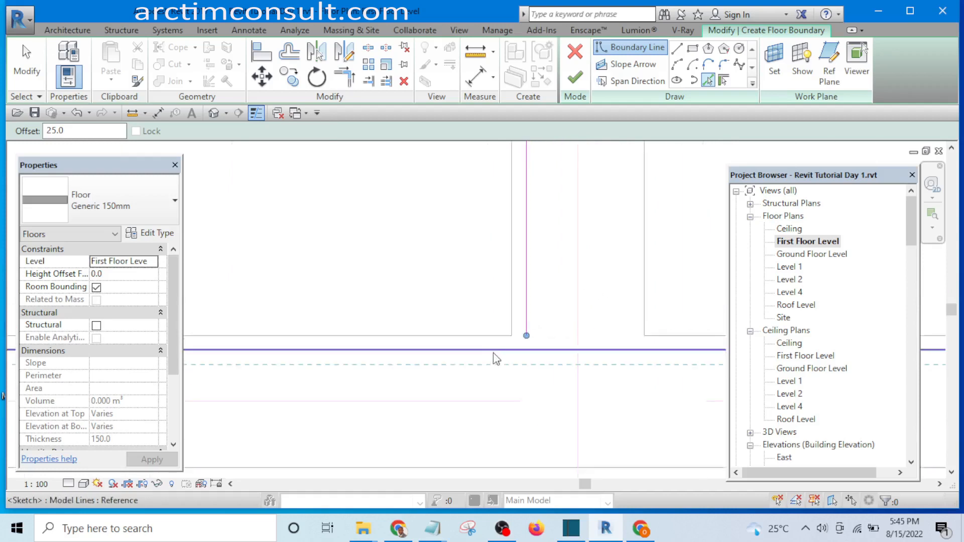
scroll(522, 231, up, 5)
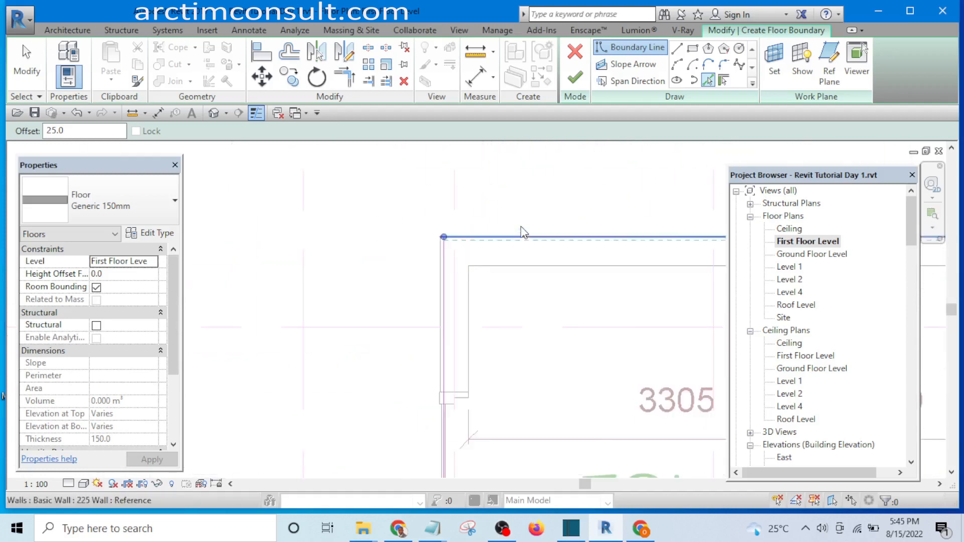
scroll(321, 252, down, 9)
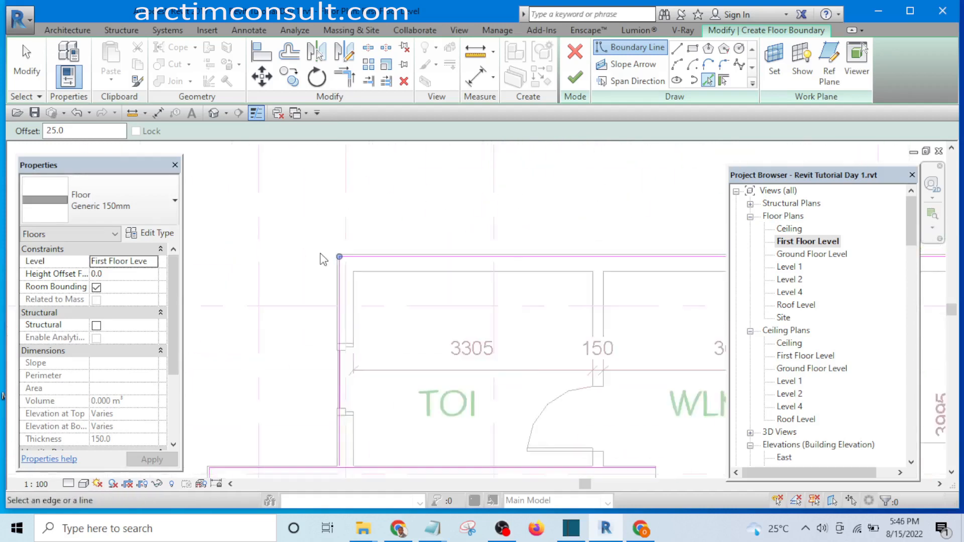
Pick the outer faces of the building's east wall and the long south wall as boundary lines offset 25 inward
scroll(609, 273, up, 2)
scroll(633, 270, up, 5)
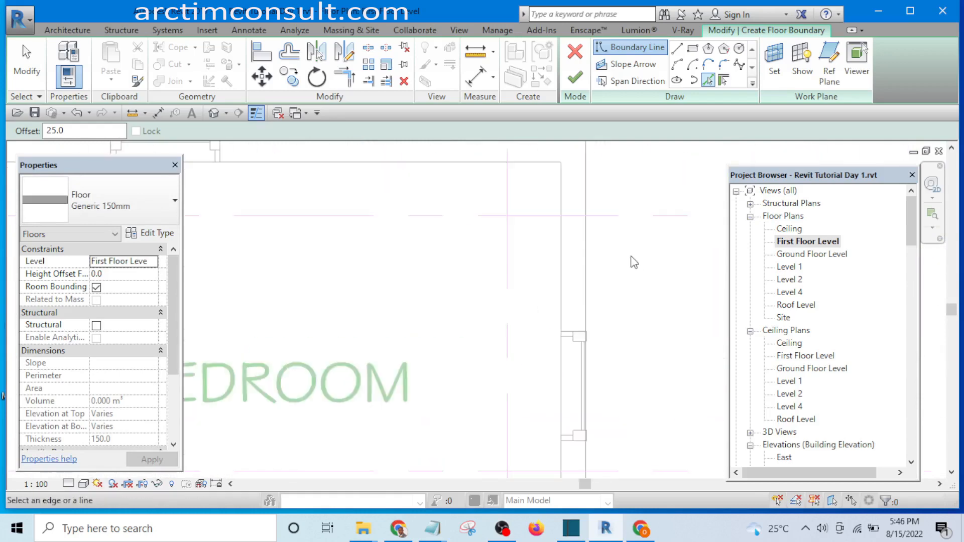
scroll(585, 253, down, 5)
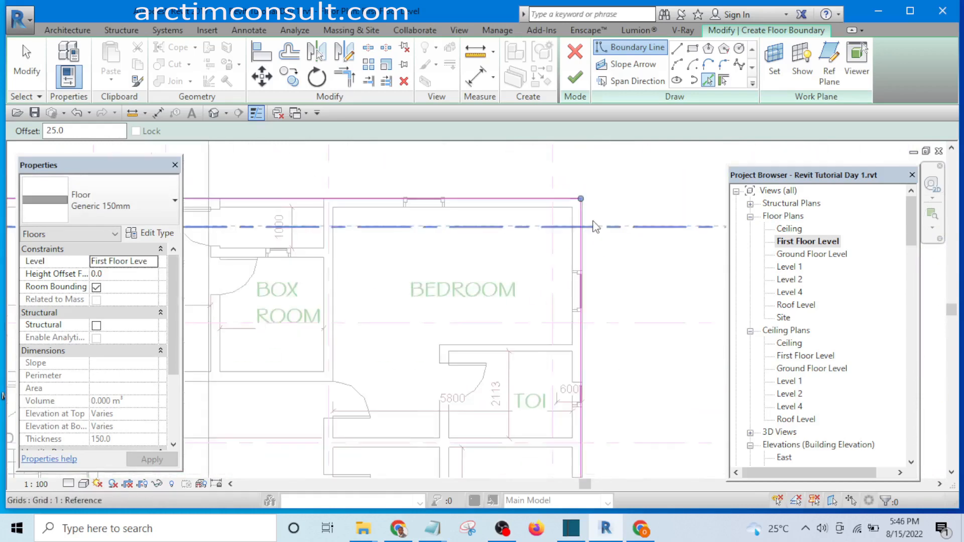
scroll(566, 438, up, 6)
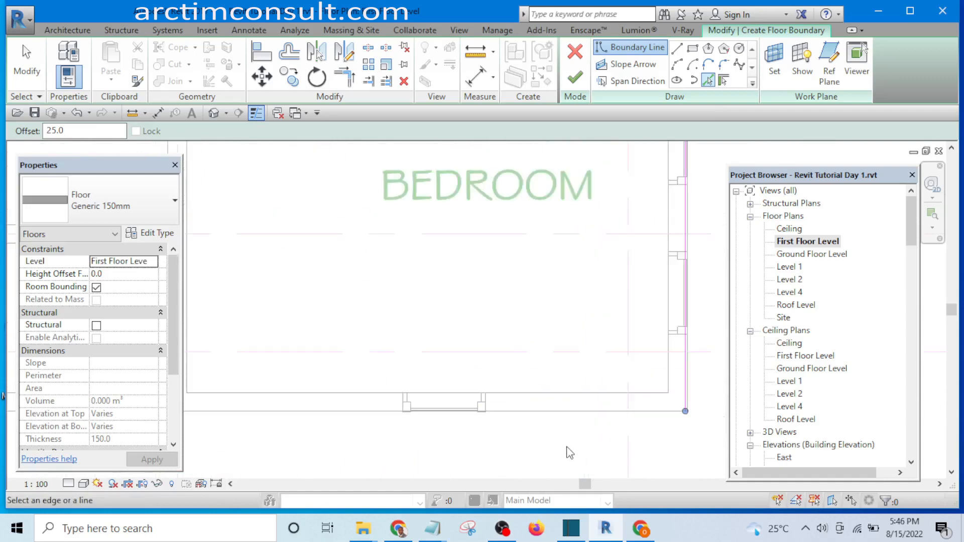
scroll(573, 400, down, 5)
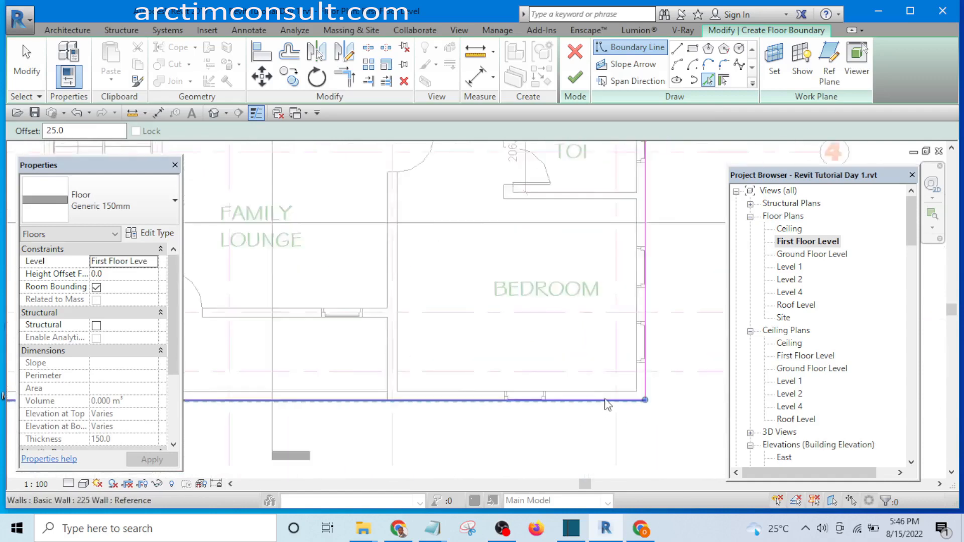
scroll(386, 402, up, 4)
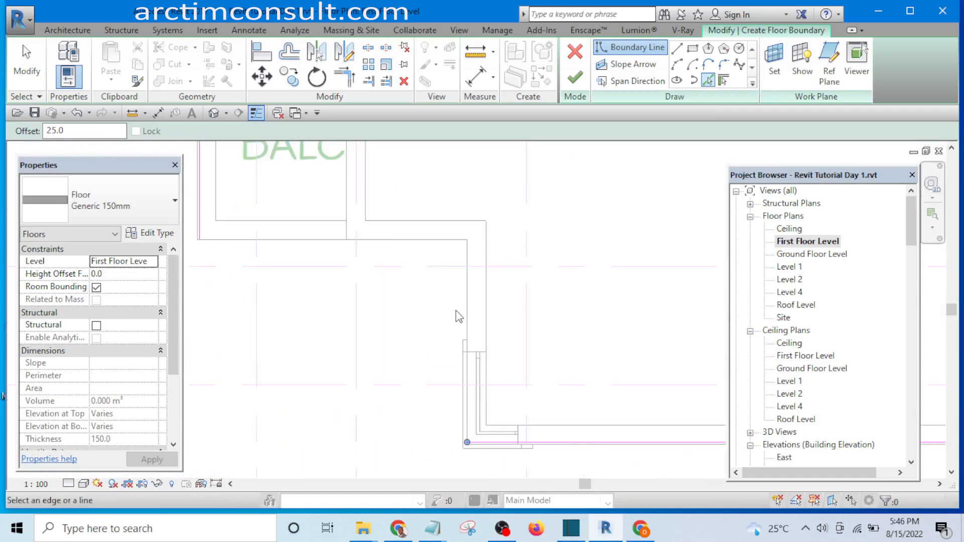
Pick the master bedroom's short southwest wall and the side balcony's south edge to close the stepped corner of the boundary
click(472, 316)
scroll(408, 257, up, 2)
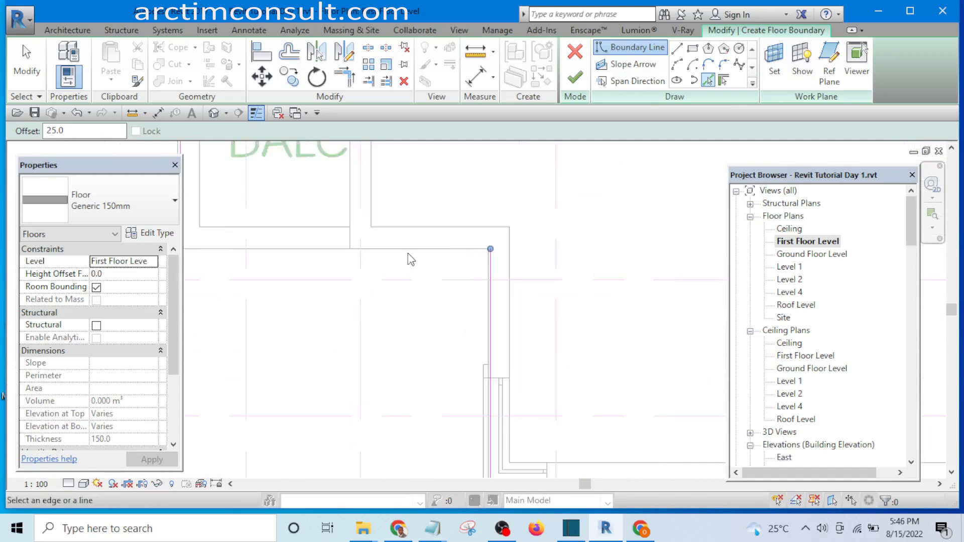
click(409, 249)
scroll(494, 354, down, 5)
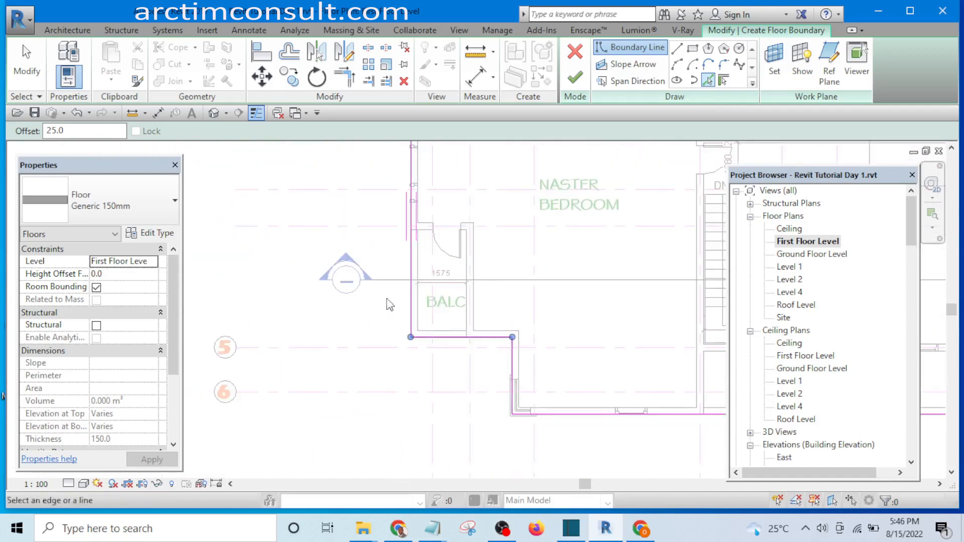
Trim the boundary lines to a corner where the toilet's west line meets the master bedroom's north line
scroll(372, 287, up, 1)
middle_drag(371, 287, 312, 341)
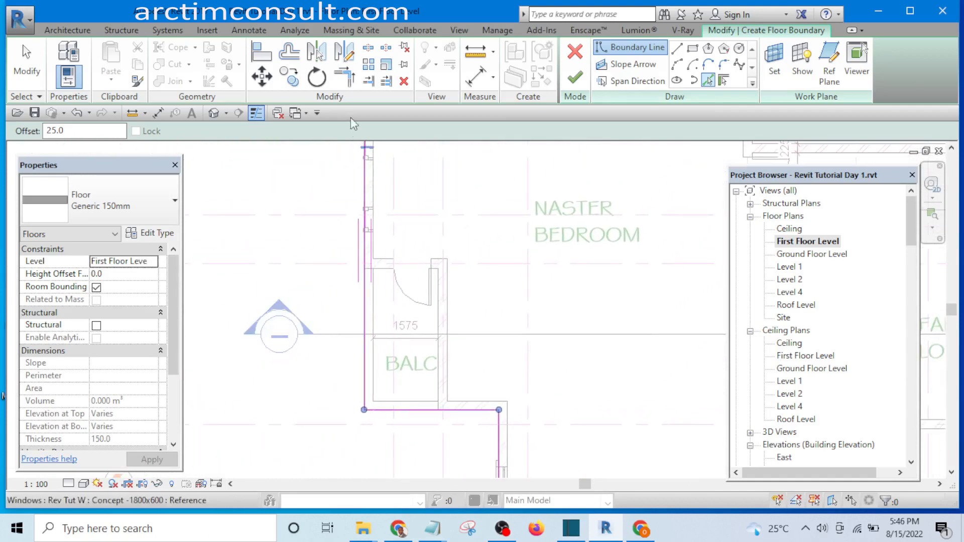
key(t)
key(r)
scroll(366, 398, up, 2)
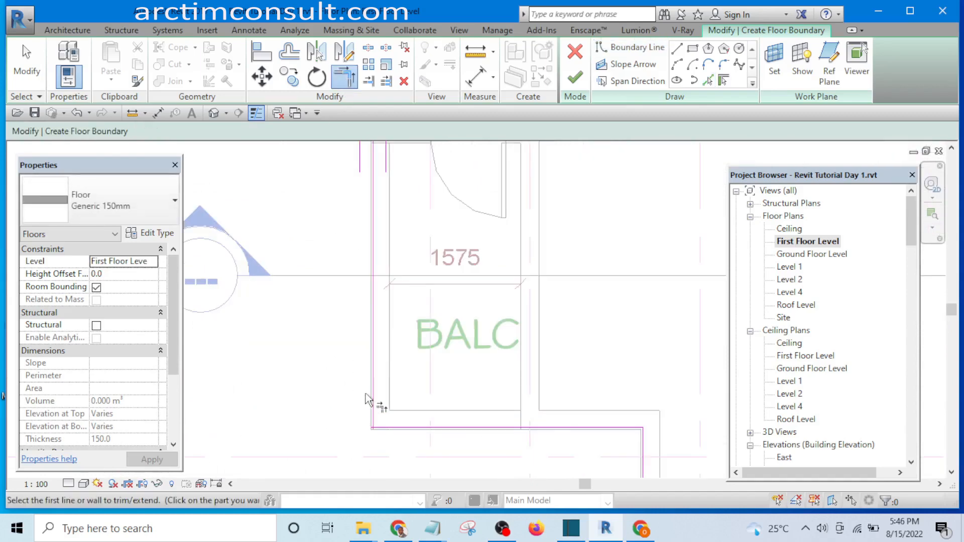
scroll(448, 433, down, 5)
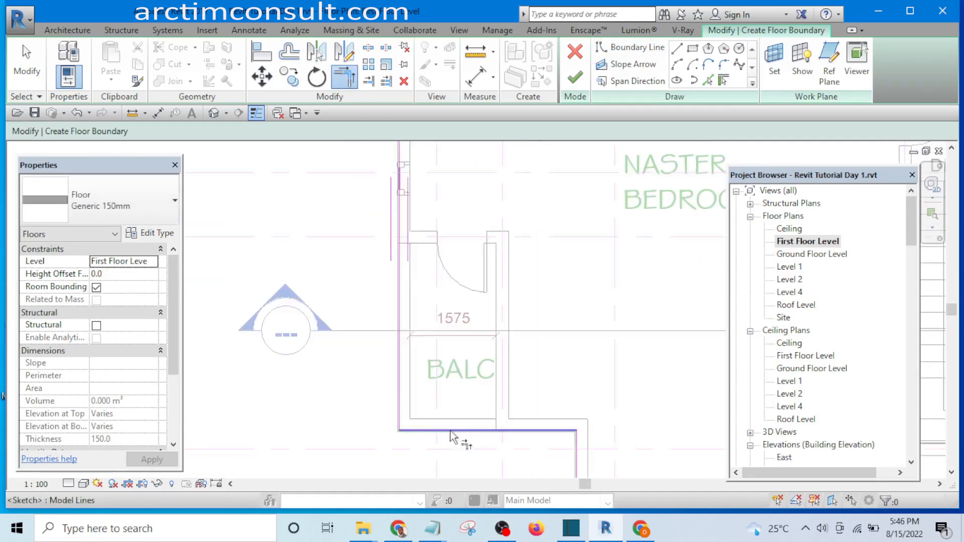
middle_drag(459, 173, 448, 243)
scroll(445, 246, up, 4)
scroll(365, 374, up, 2)
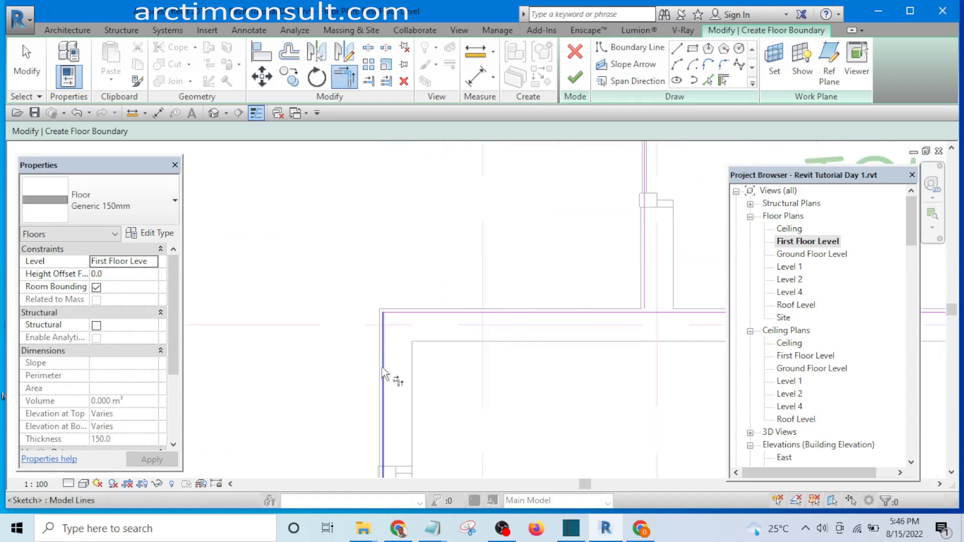
middle_drag(545, 324, 274, 374)
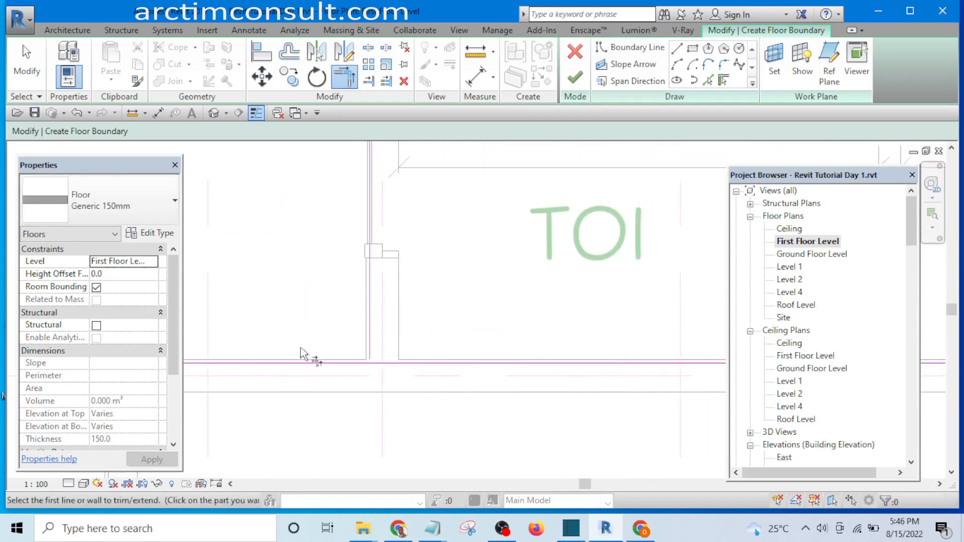
scroll(368, 324, up, 1)
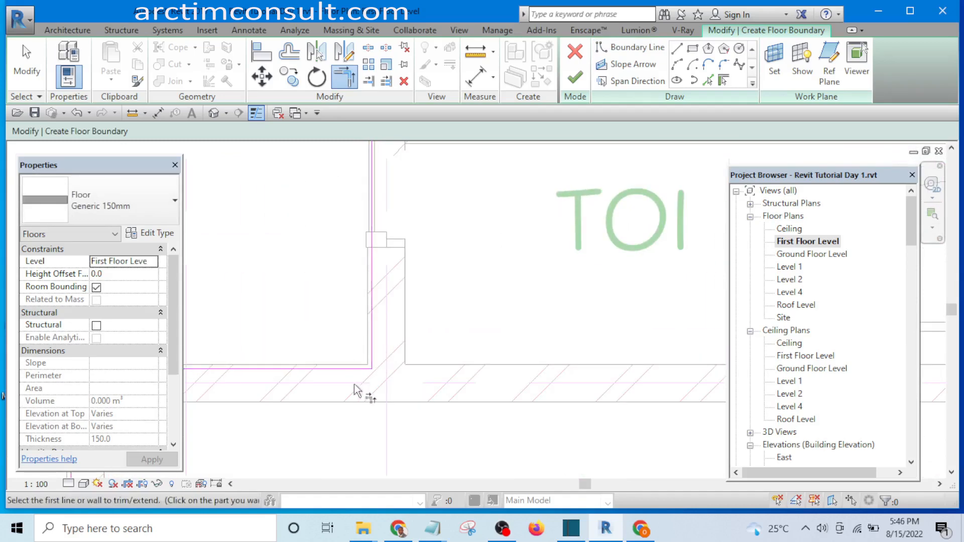
Trim the boundary lines at the toilet's outer northwest corner and turn off thin line display
scroll(356, 387, down, 4)
middle_drag(382, 233, 375, 288)
scroll(360, 304, up, 3)
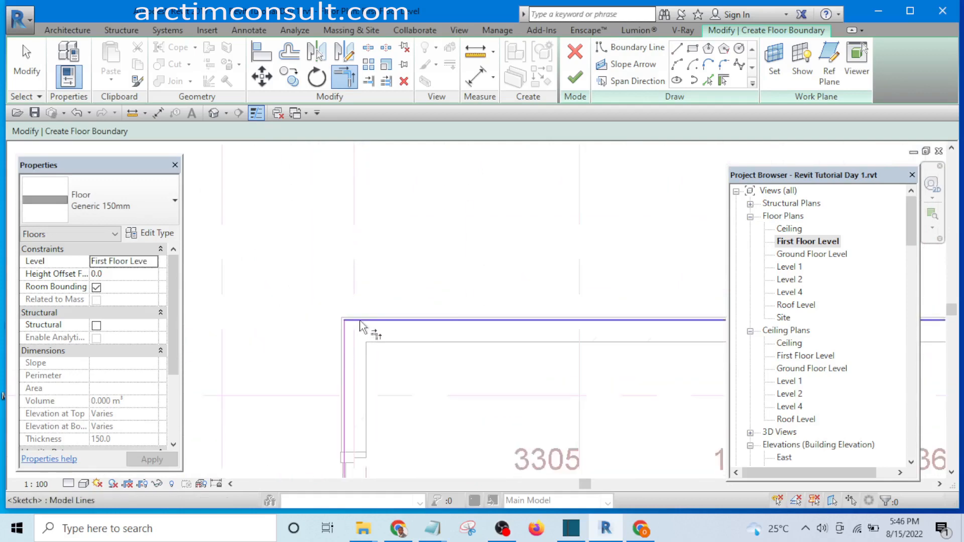
click(255, 114)
middle_drag(456, 287, 221, 307)
scroll(229, 294, down, 4)
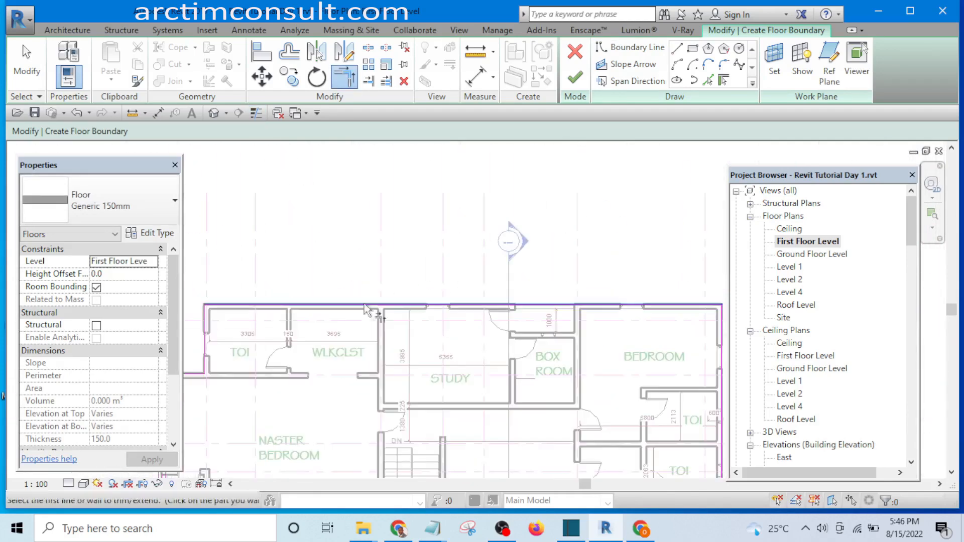
Trim the north and east boundary lines to a corner at the northeast bedroom
scroll(646, 338, up, 1)
middle_drag(646, 338, 457, 327)
scroll(539, 420, up, 1)
scroll(508, 261, up, 2)
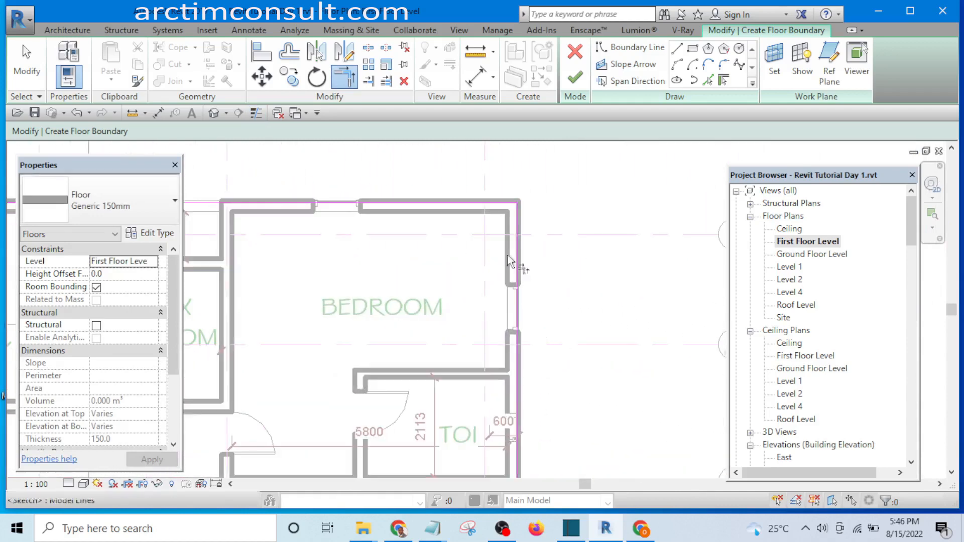
scroll(508, 261, up, 2)
click(531, 191)
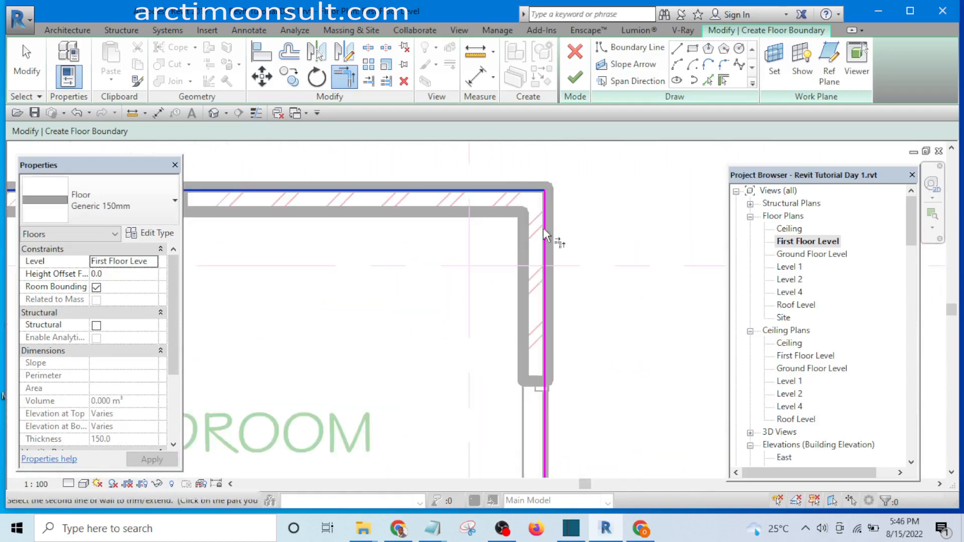
click(547, 235)
Trim the east and south boundary lines to a corner at the southeast bedroom
scroll(566, 217, down, 2)
scroll(566, 237, down, 2)
middle_drag(577, 299, 554, 257)
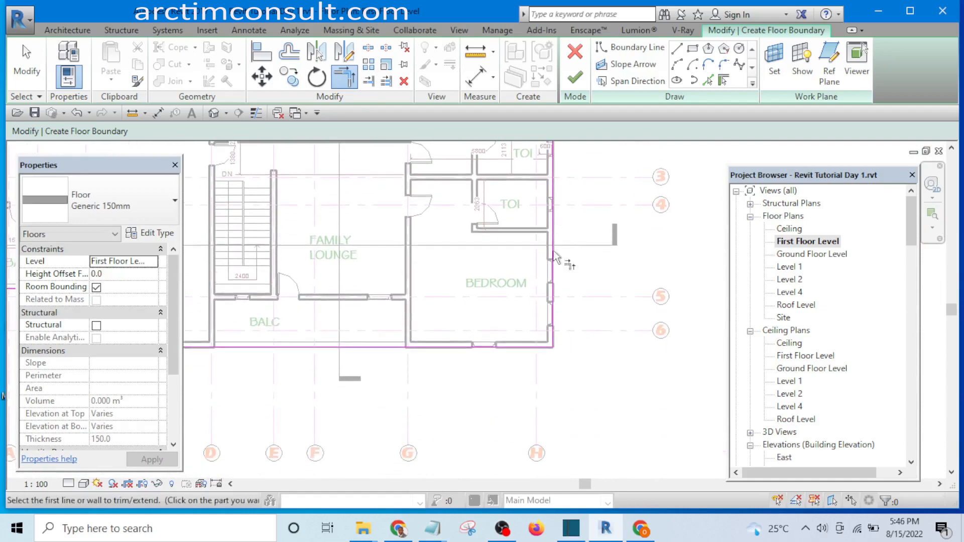
scroll(563, 359, up, 2)
scroll(575, 389, up, 2)
click(561, 372)
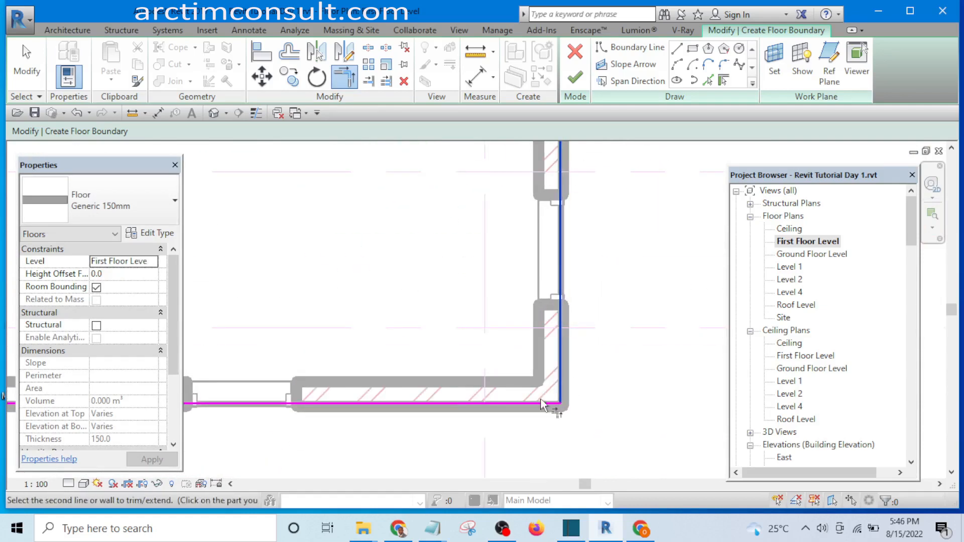
scroll(633, 406, down, 5)
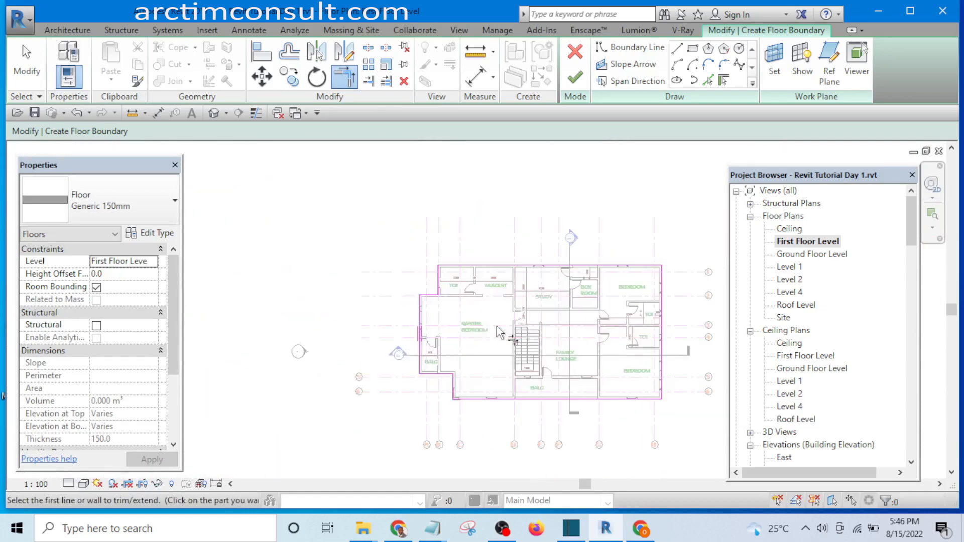
Finish the floor boundary sketch to create the first-floor slab, and show the whole building in the default 3D view
scroll(467, 314, up, 2)
scroll(441, 327, up, 5)
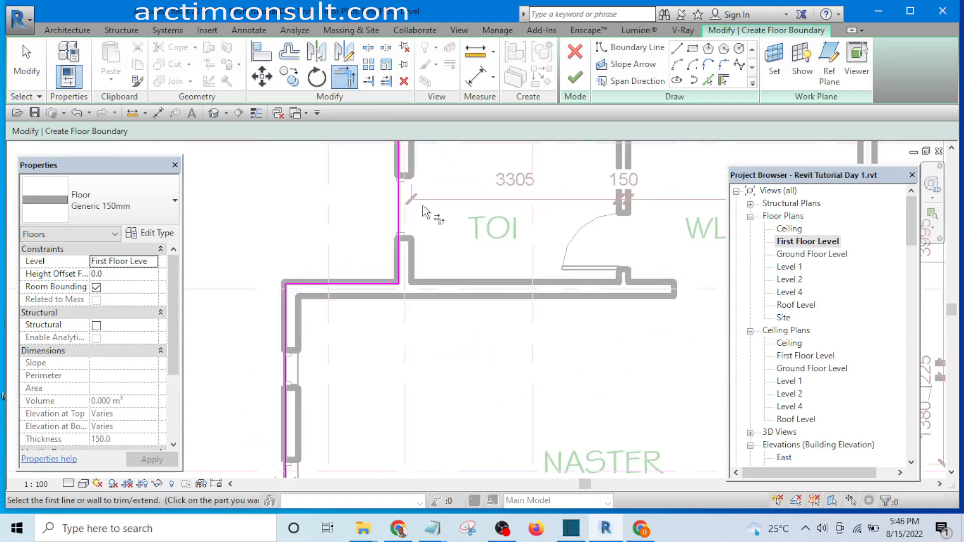
middle_drag(429, 210, 417, 266)
scroll(396, 301, up, 3)
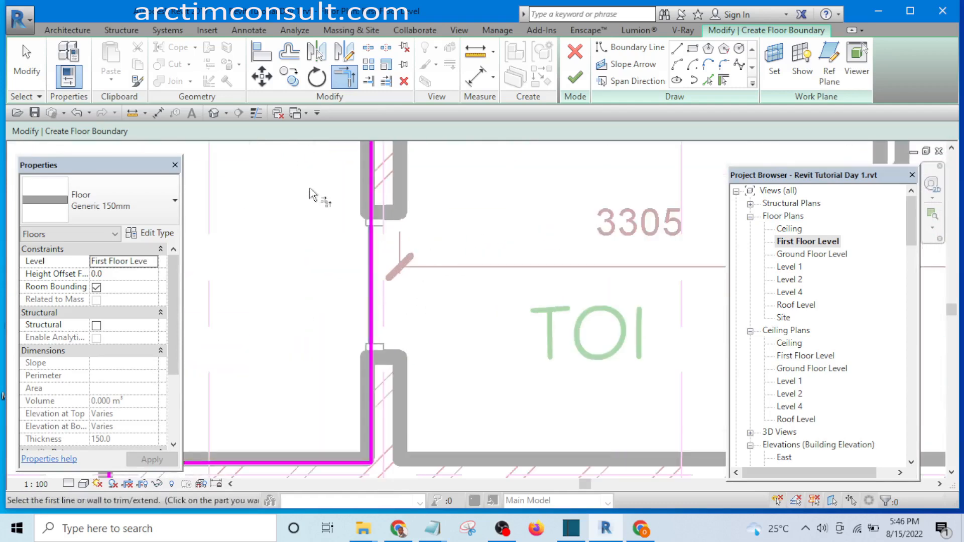
scroll(326, 211, down, 3)
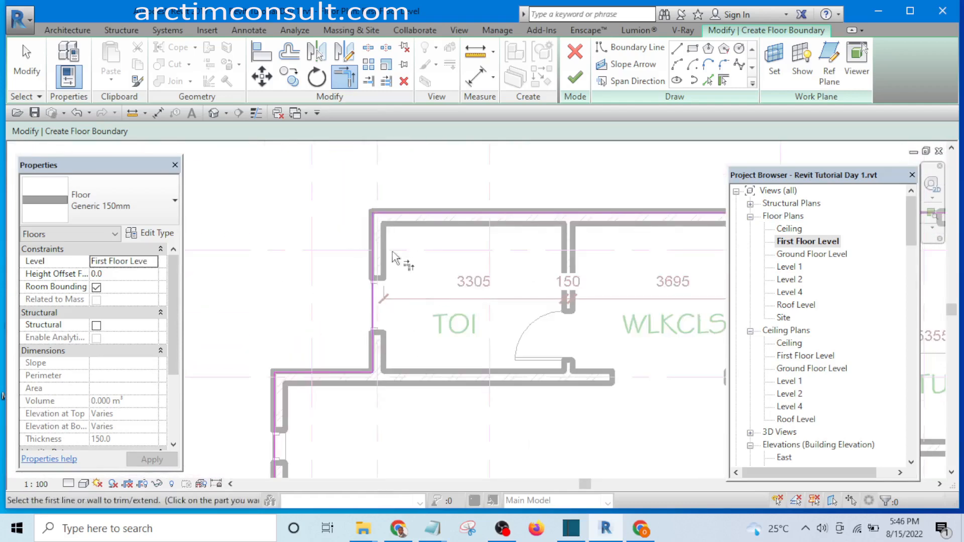
scroll(391, 266, up, 3)
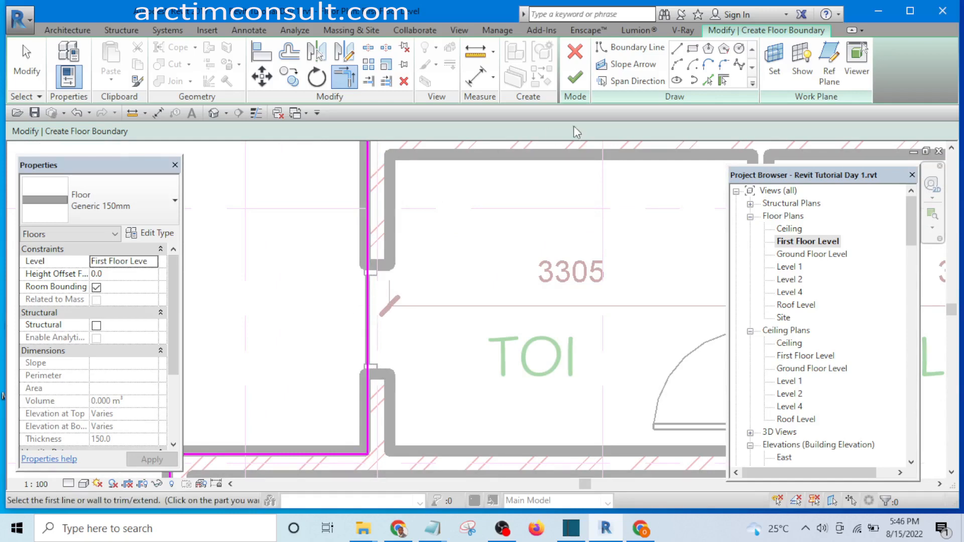
click(576, 85)
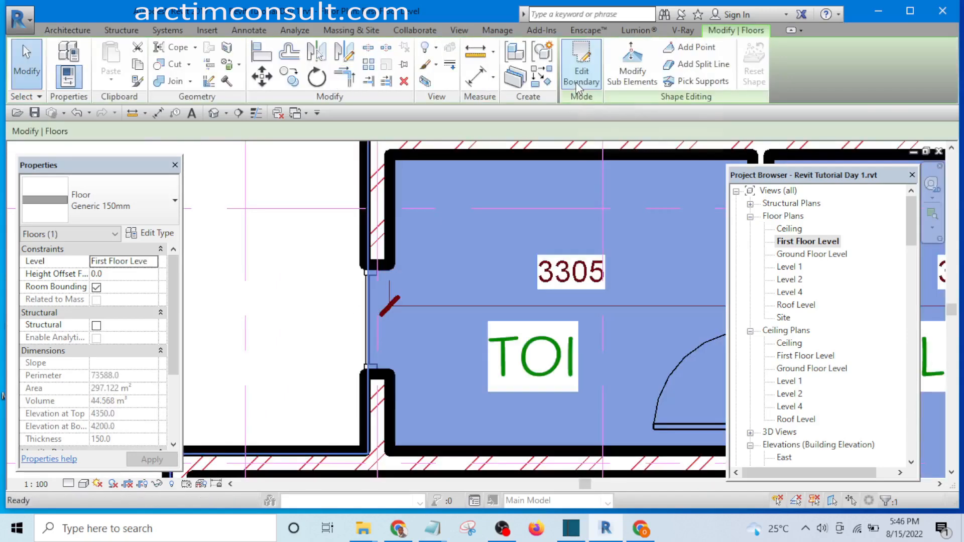
click(214, 113)
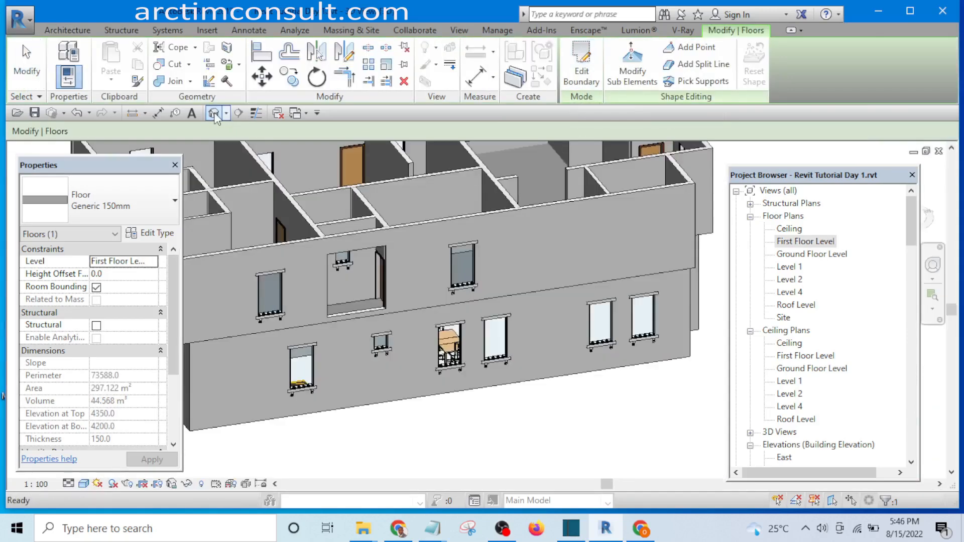
scroll(534, 303, down, 5)
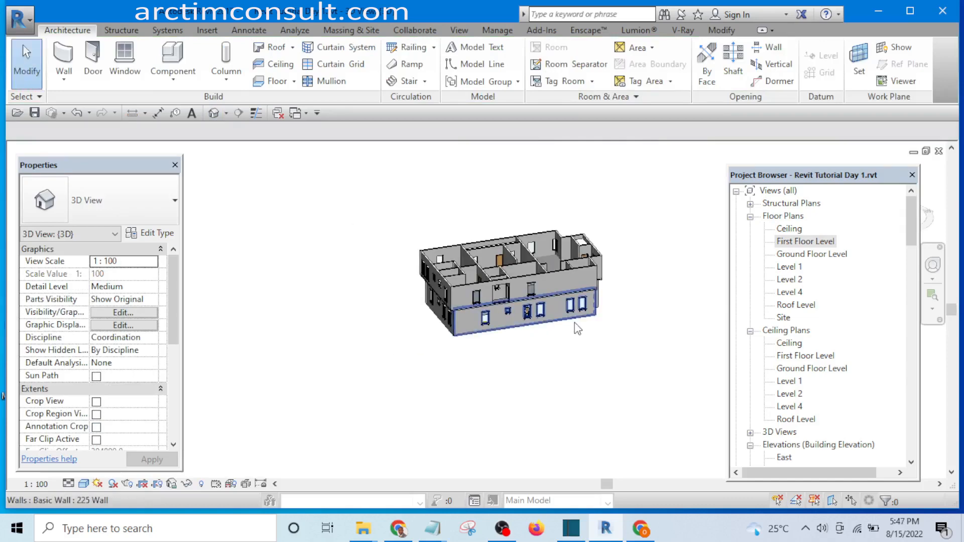
Examine where the first-floor slab crosses the tall two-storey toilet window in 3D
shift+middle_drag(577, 329, 413, 215)
scroll(489, 257, up, 6)
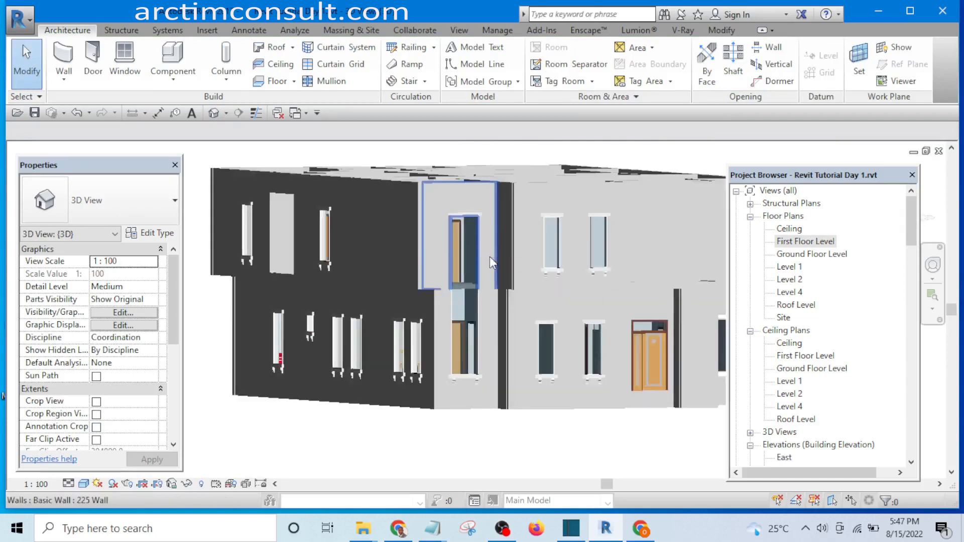
shift+middle_drag(489, 257, 507, 365)
scroll(347, 354, up, 1)
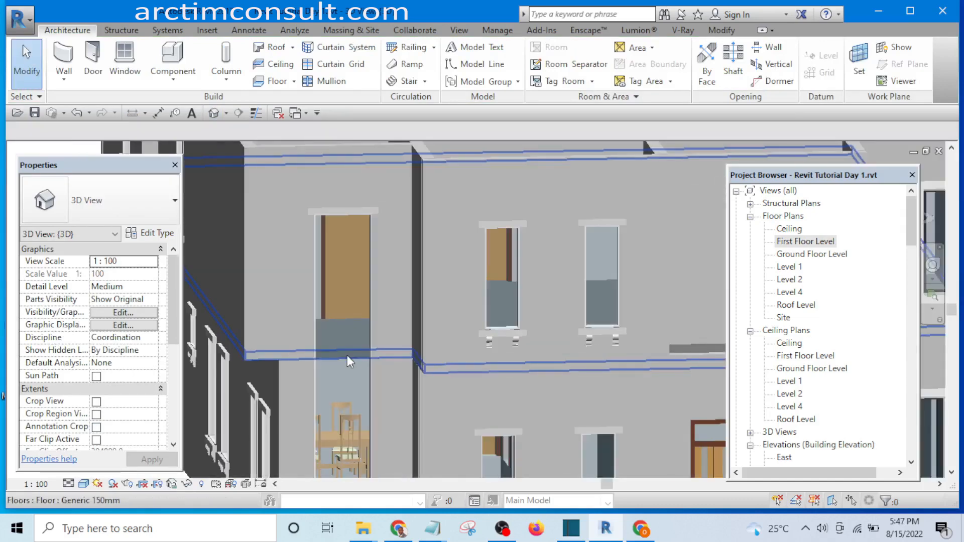
scroll(348, 355, up, 3)
scroll(512, 282, down, 4)
shift+middle_drag(516, 278, 363, 350)
scroll(350, 327, up, 3)
scroll(308, 309, up, 4)
scroll(307, 309, down, 4)
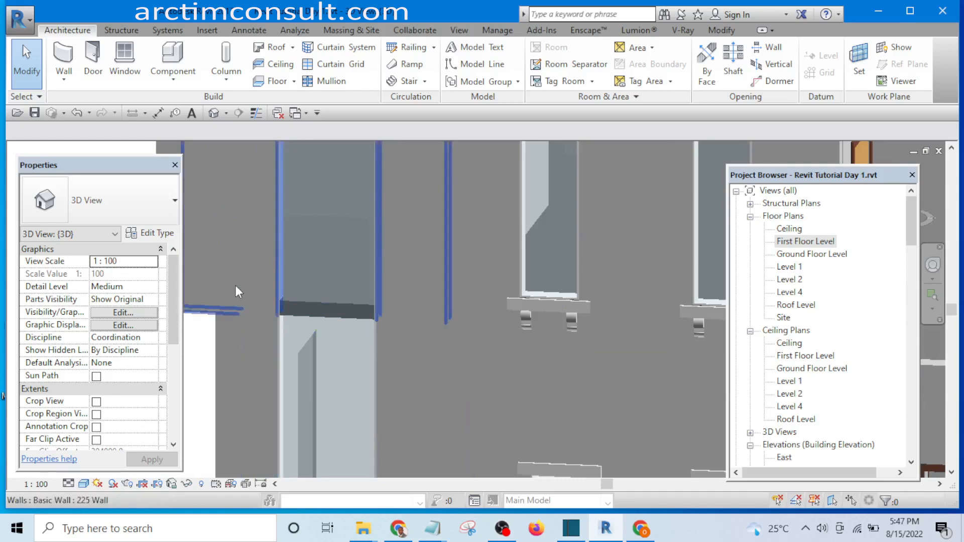
scroll(369, 323, down, 4)
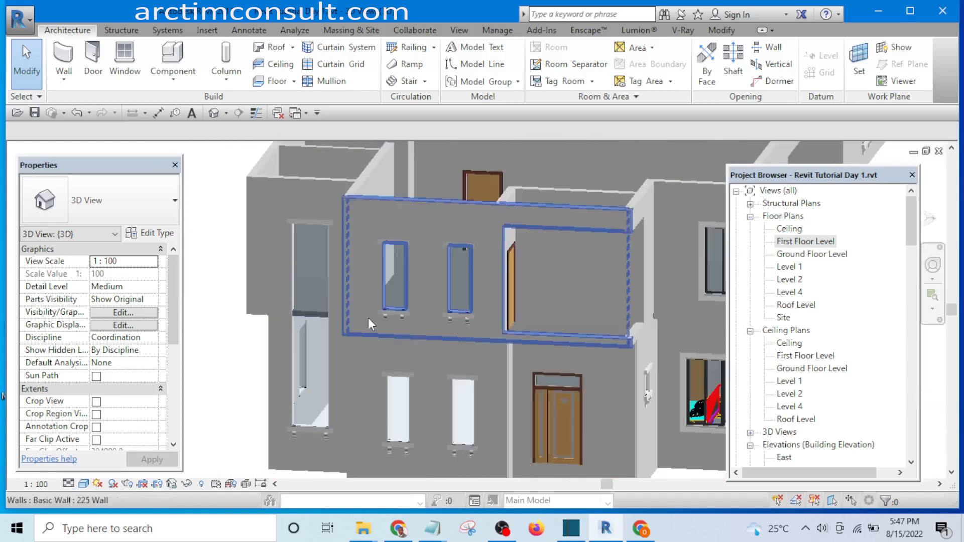
Open the First Floor Level plan and start editing the boundary of the Generic 150mm floor at the toilet window
double_click(792, 242)
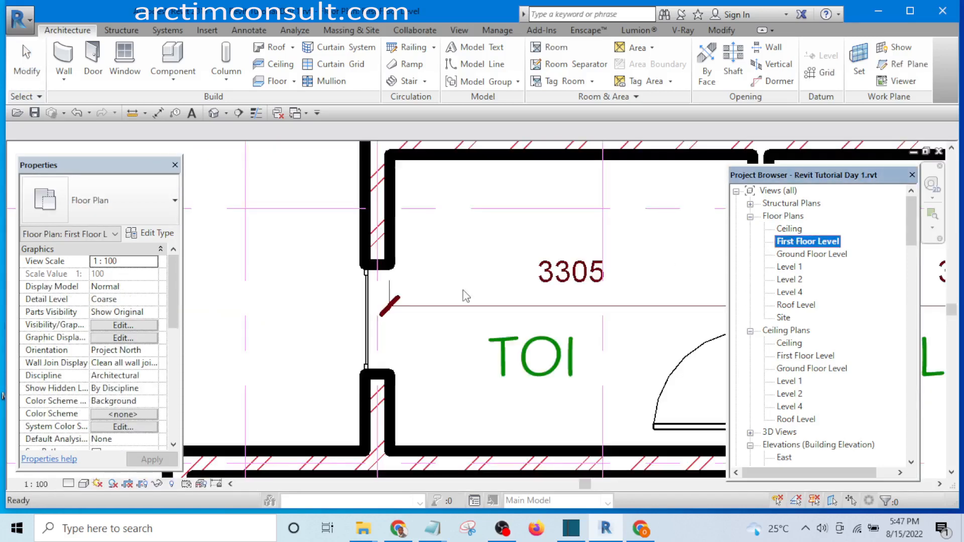
scroll(466, 296, down, 5)
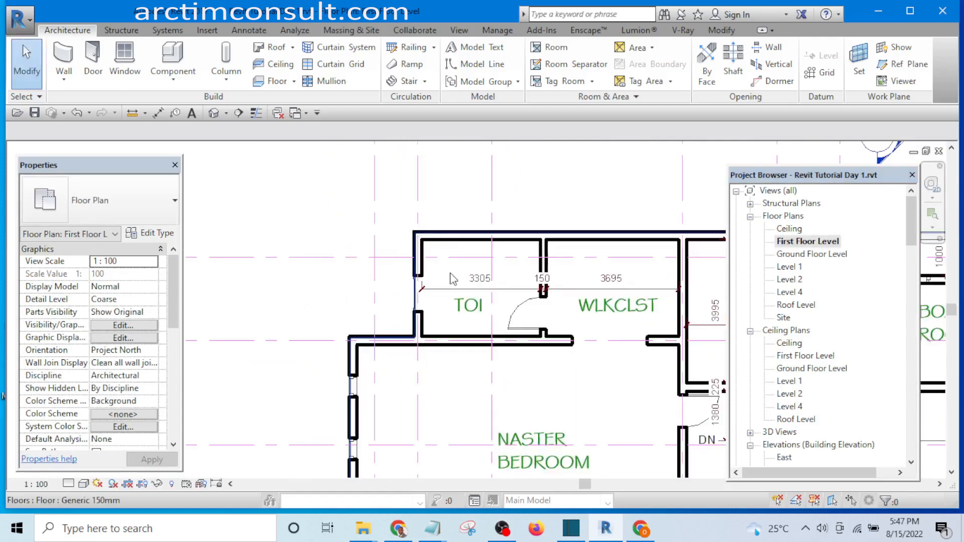
scroll(453, 279, down, 3)
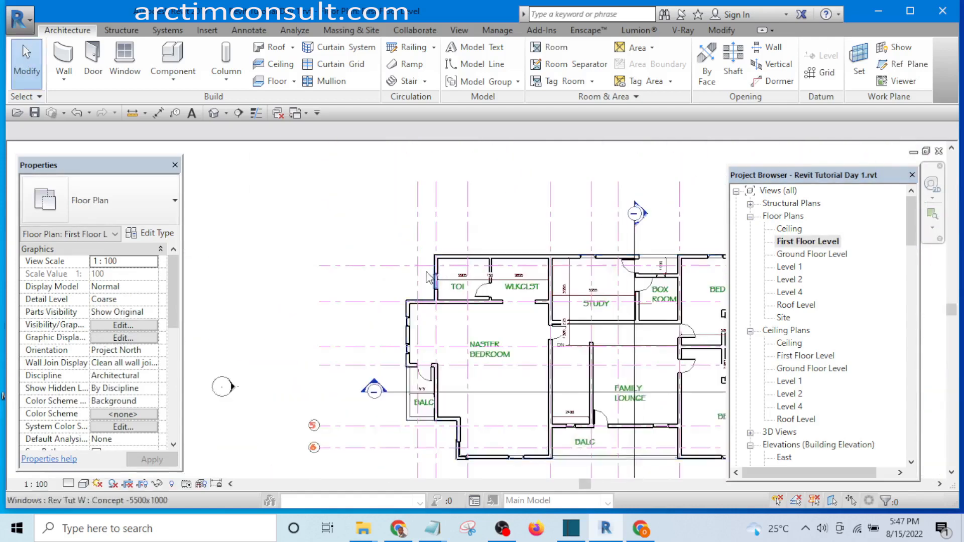
click(442, 318)
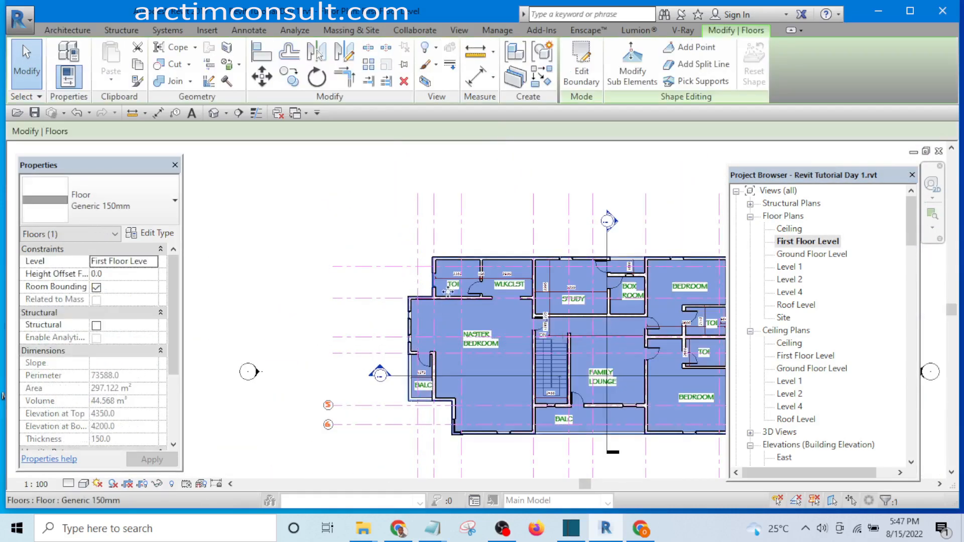
scroll(446, 276, up, 5)
scroll(446, 276, up, 2)
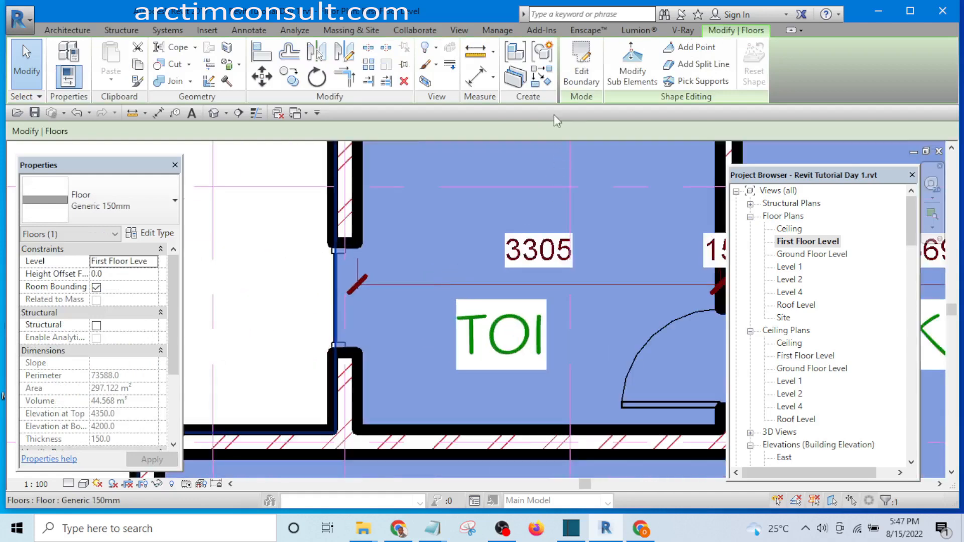
click(576, 74)
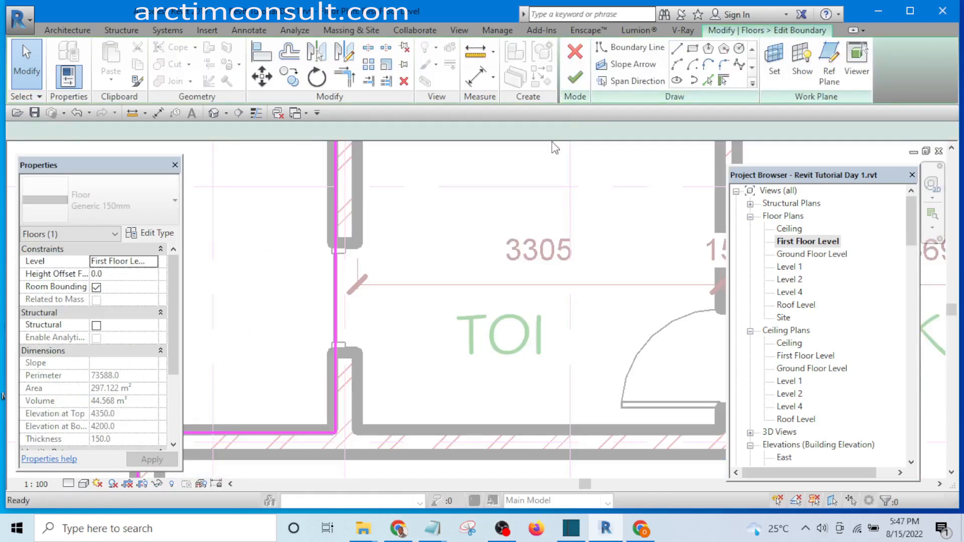
Draw a rectangular boundary about 373 by 1245 mm around the toilet's window opening, overlapping the wall at both ends
click(693, 49)
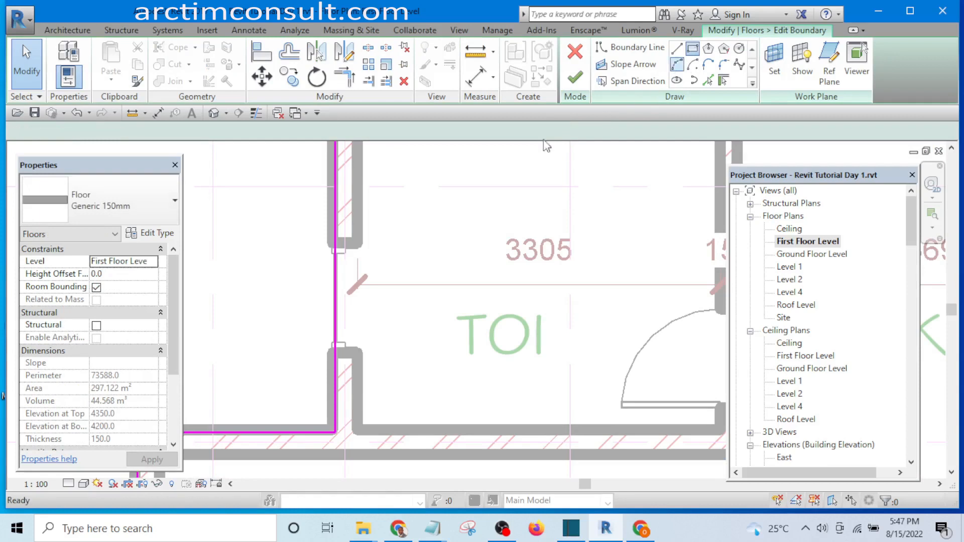
scroll(379, 262, up, 2)
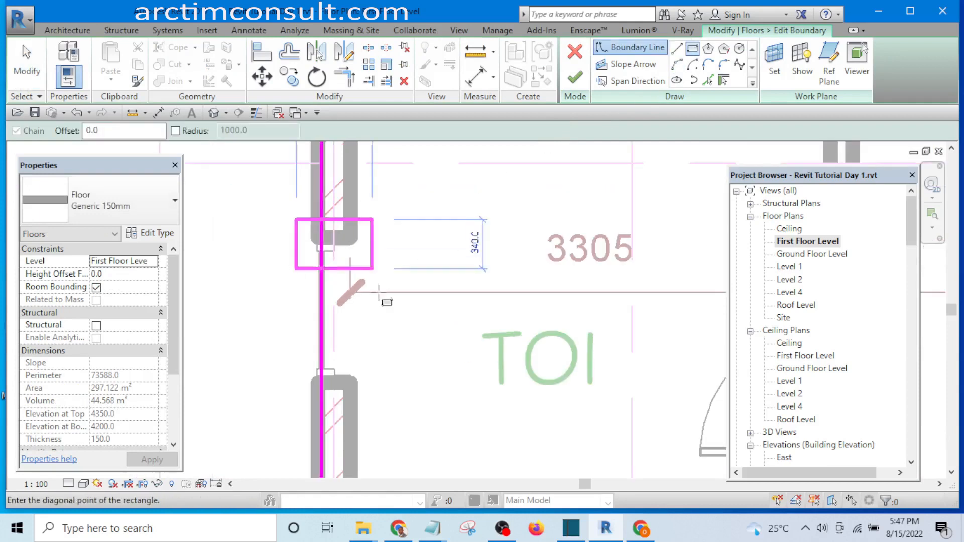
click(351, 400)
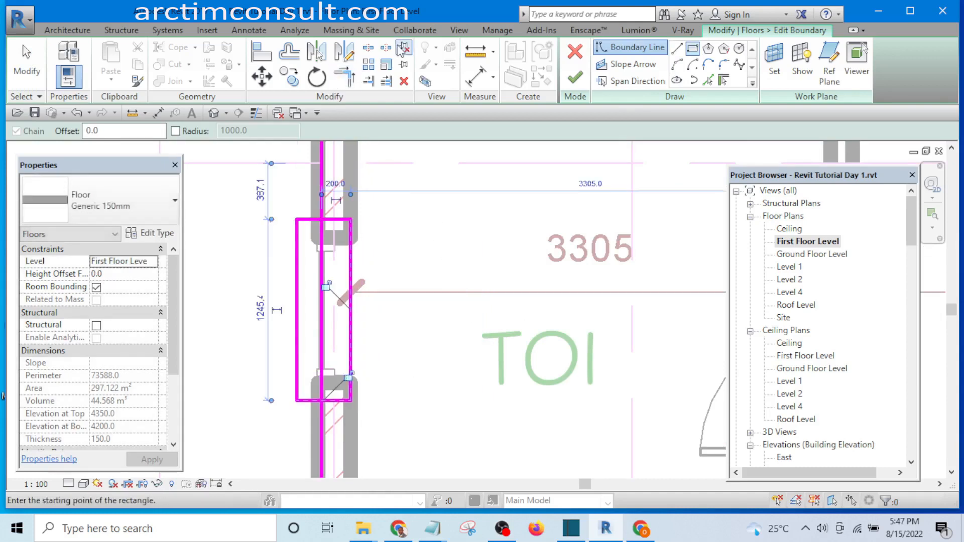
Split the original boundary line inside the rectangle and delete its segment across the toilet window opening
click(368, 49)
scroll(296, 235, up, 1)
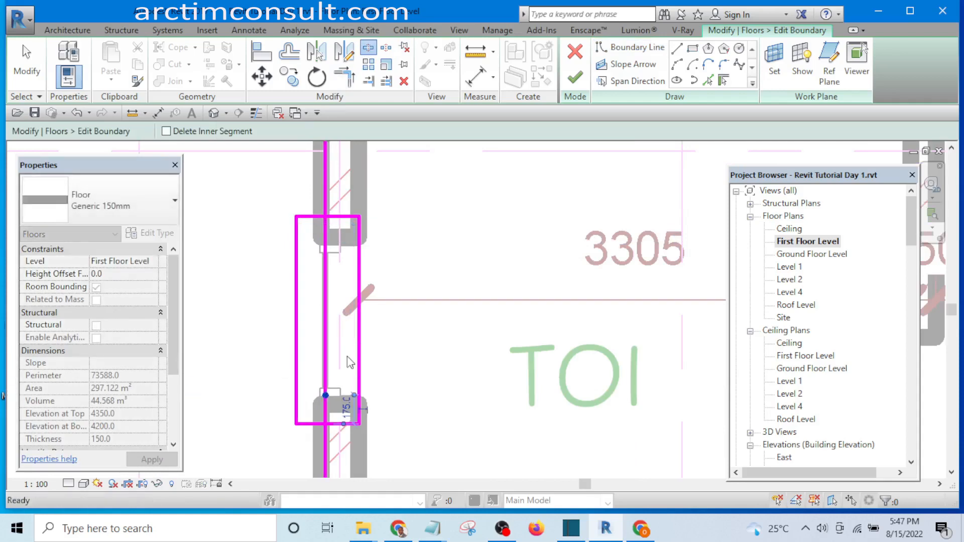
key(Escape)
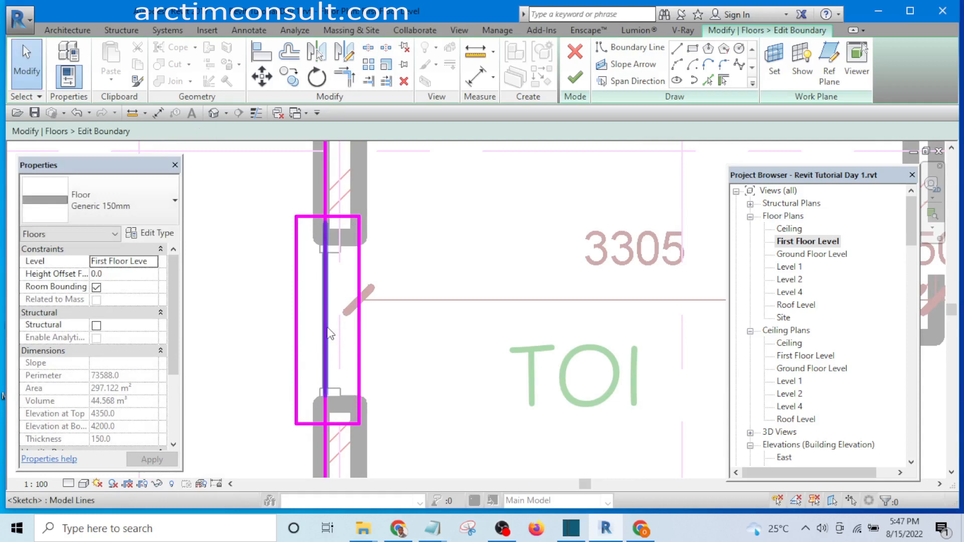
key(e)
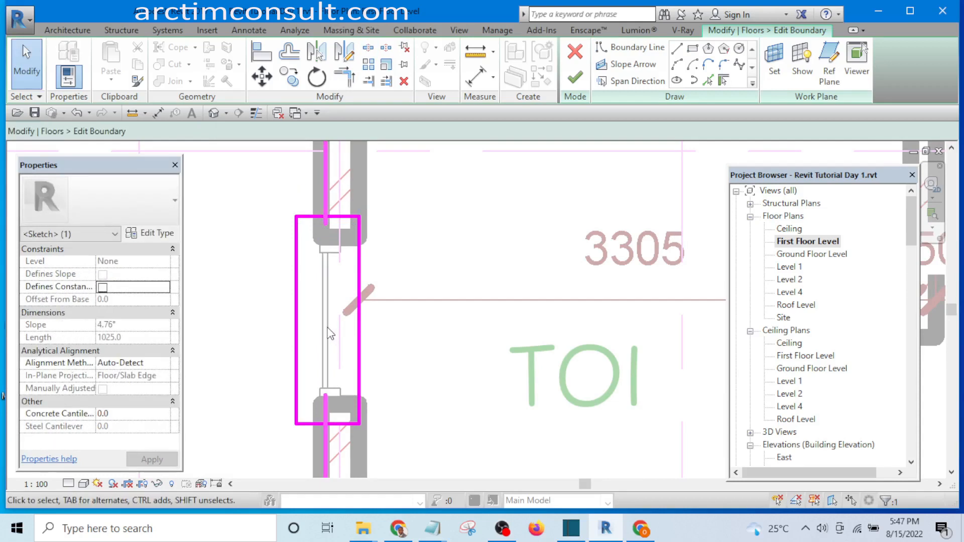
Trim the remaining boundary lines above and below the toilet window to corners with the rectangle's short sides, forming an inward notch
click(344, 77)
scroll(318, 176, up, 2)
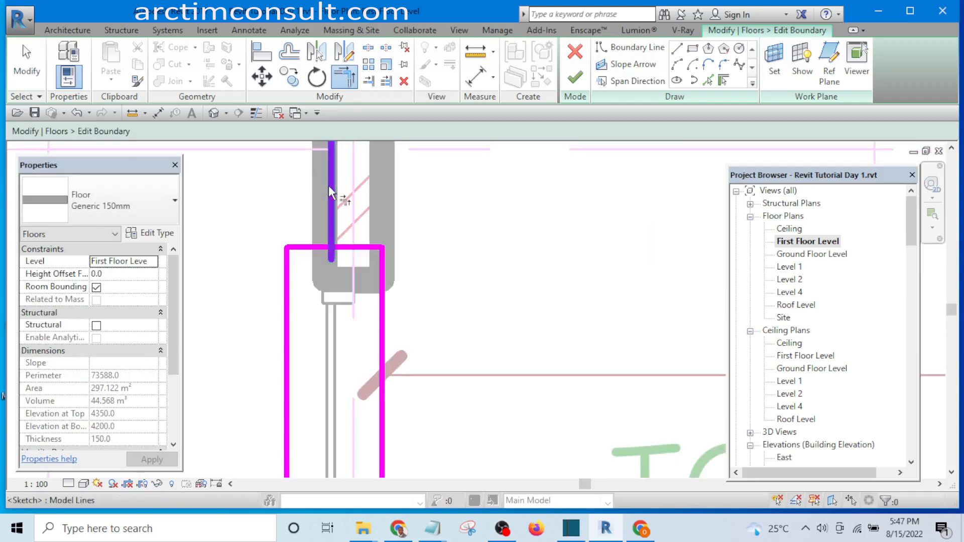
click(331, 187)
middle_drag(365, 272, 382, 123)
scroll(360, 423, up, 1)
click(359, 411)
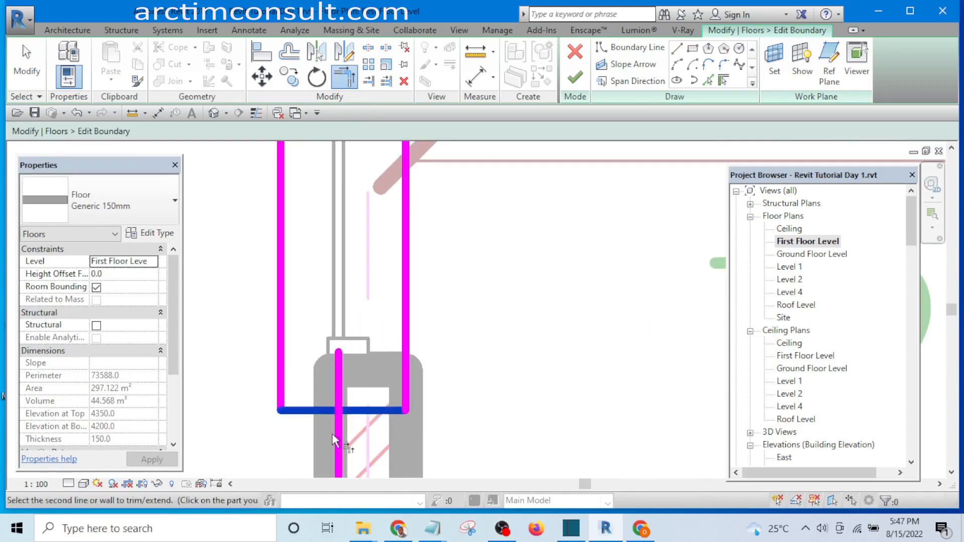
click(338, 437)
scroll(416, 362, down, 3)
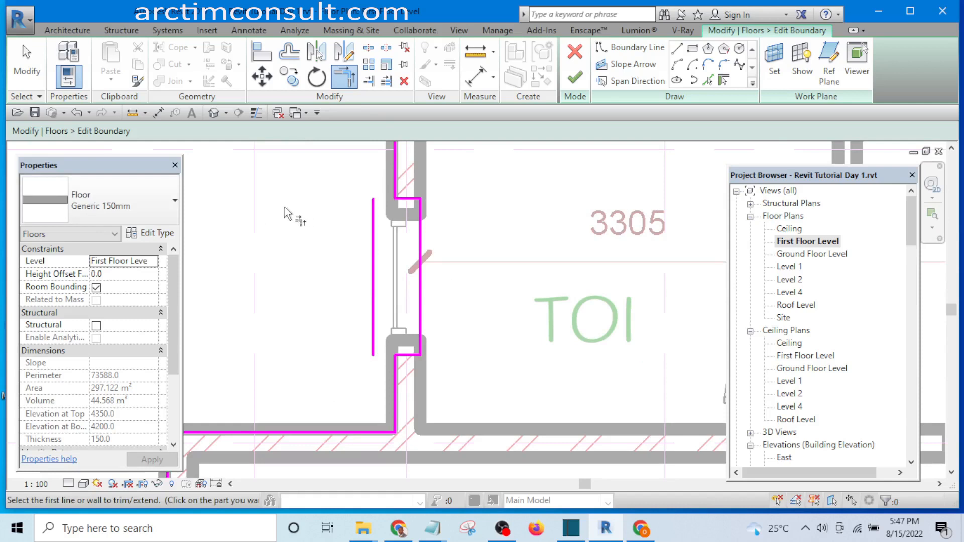
Delete the rectangle's leftover line outside the wall and finish editing the floor boundary
click(27, 69)
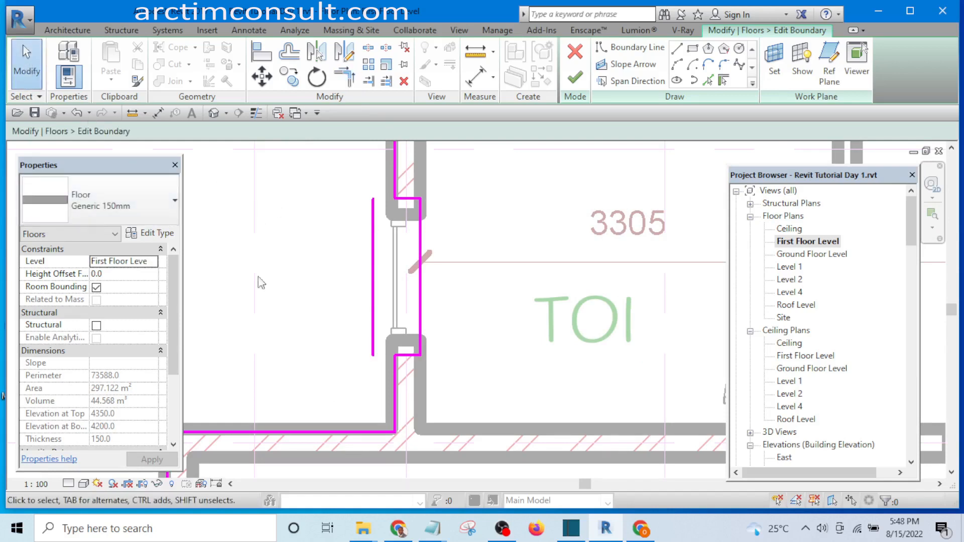
click(377, 289)
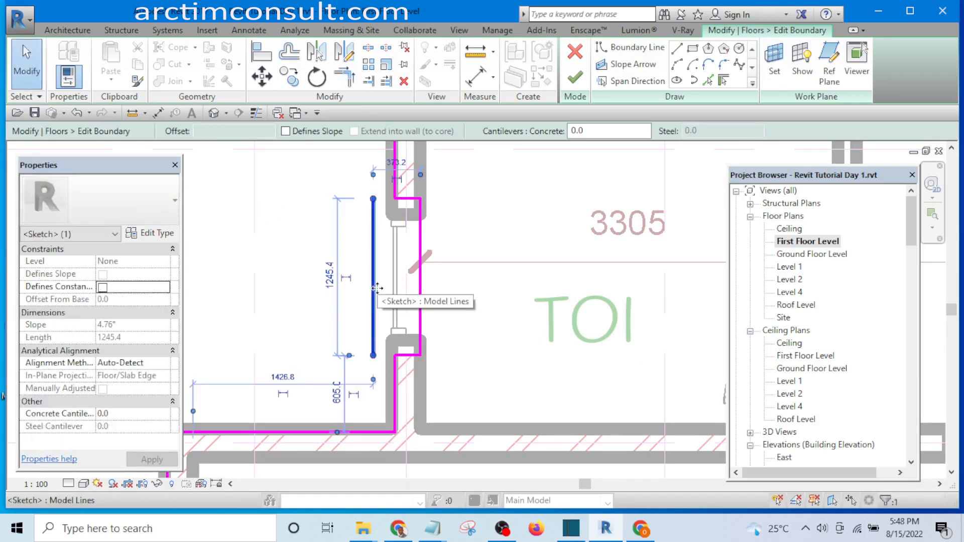
key(Delete)
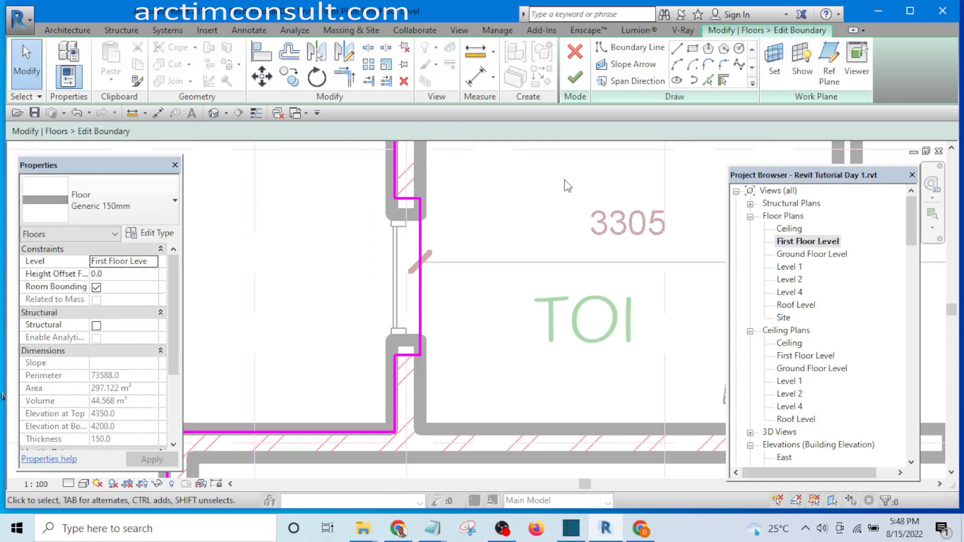
click(575, 79)
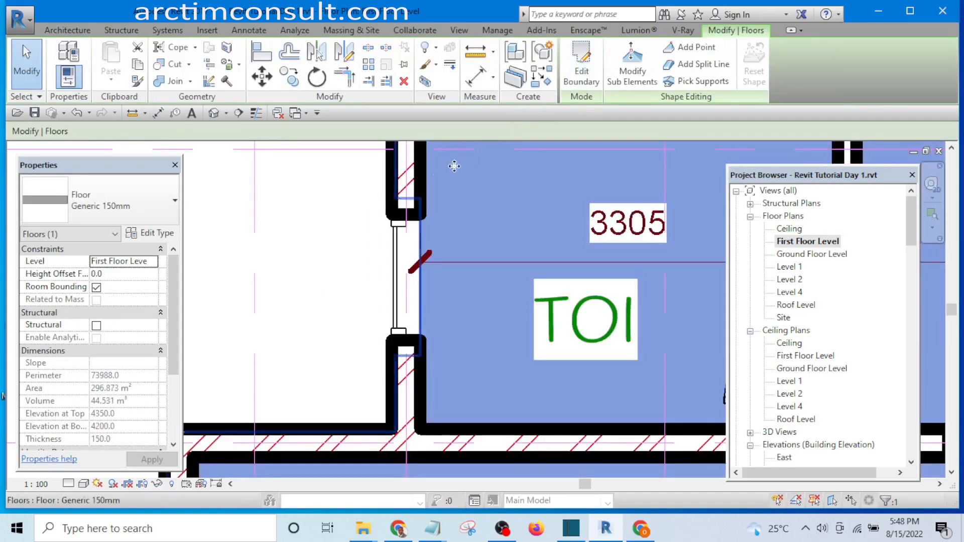
Open the default 3D view and examine the slab at the tall toilet window, the balconies and the corner windows
click(216, 114)
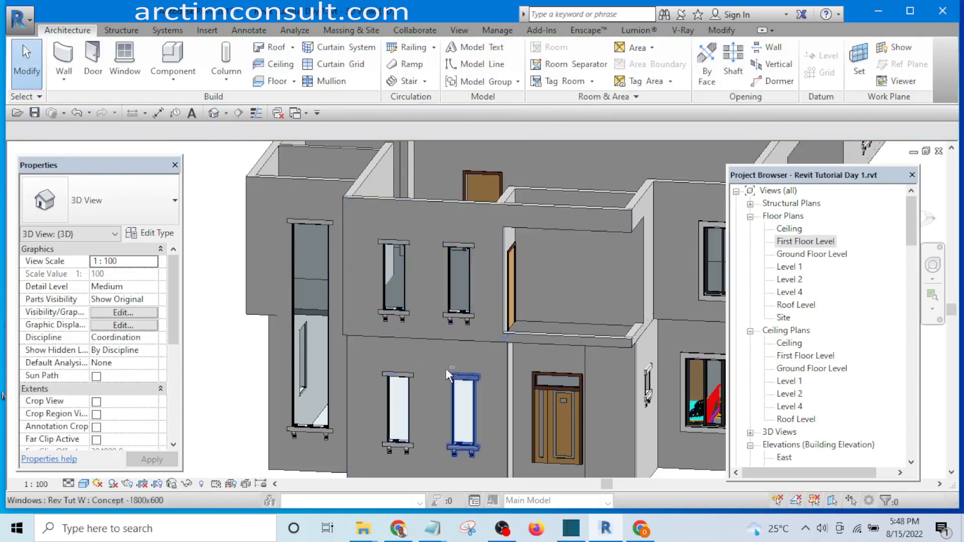
middle_drag(445, 368, 475, 409)
middle_drag(622, 409, 516, 382)
scroll(532, 356, up, 5)
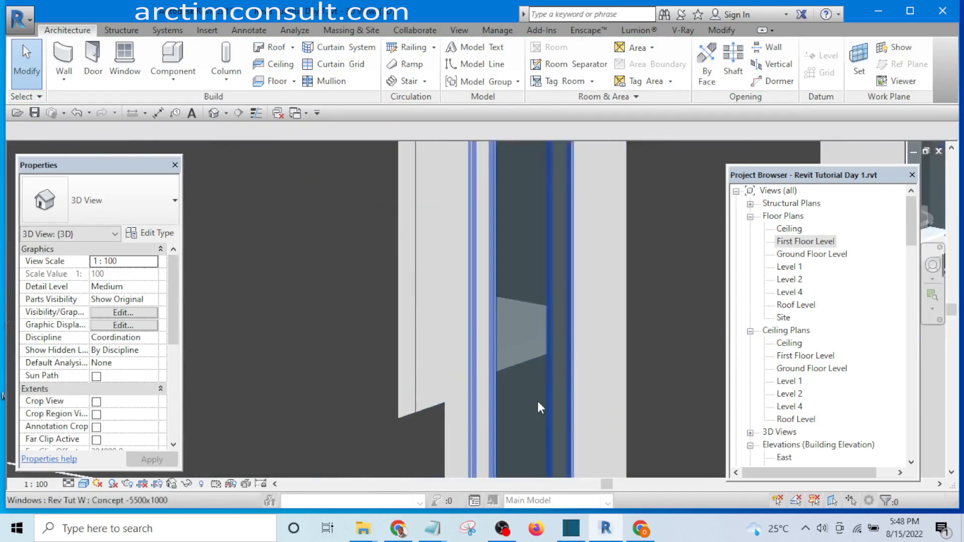
scroll(524, 353, down, 5)
shift+middle_drag(499, 315, 578, 396)
scroll(616, 360, down, 4)
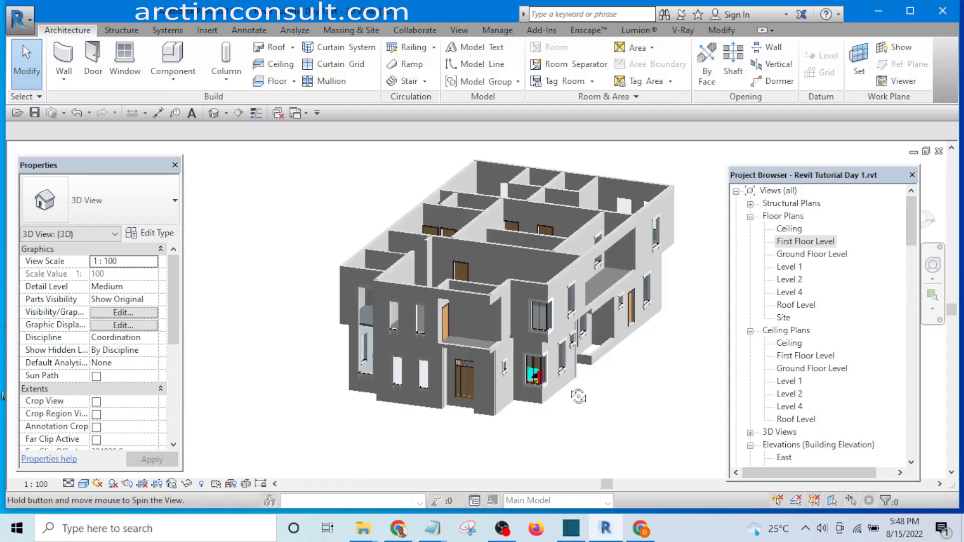
scroll(504, 345, up, 3)
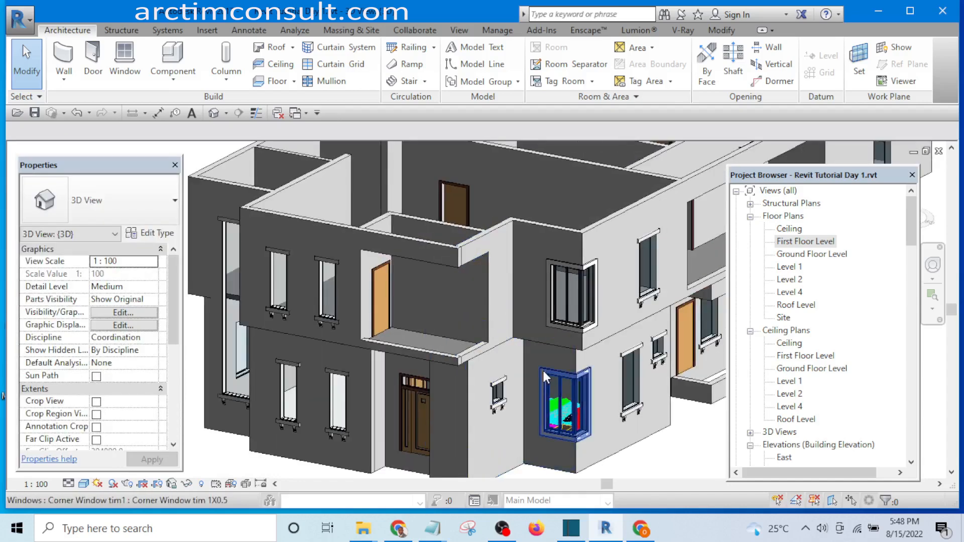
shift+middle_drag(540, 365, 499, 362)
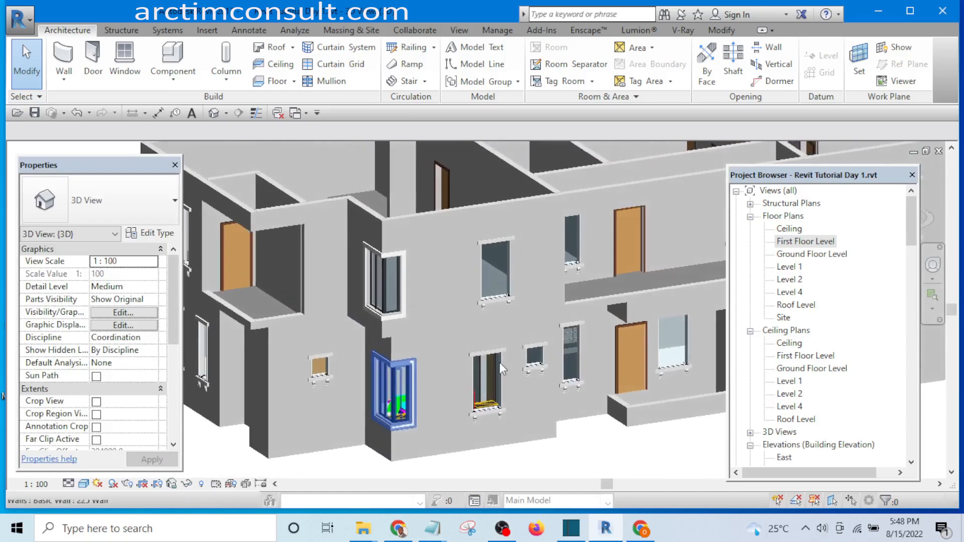
scroll(539, 357, down, 3)
scroll(357, 313, up, 5)
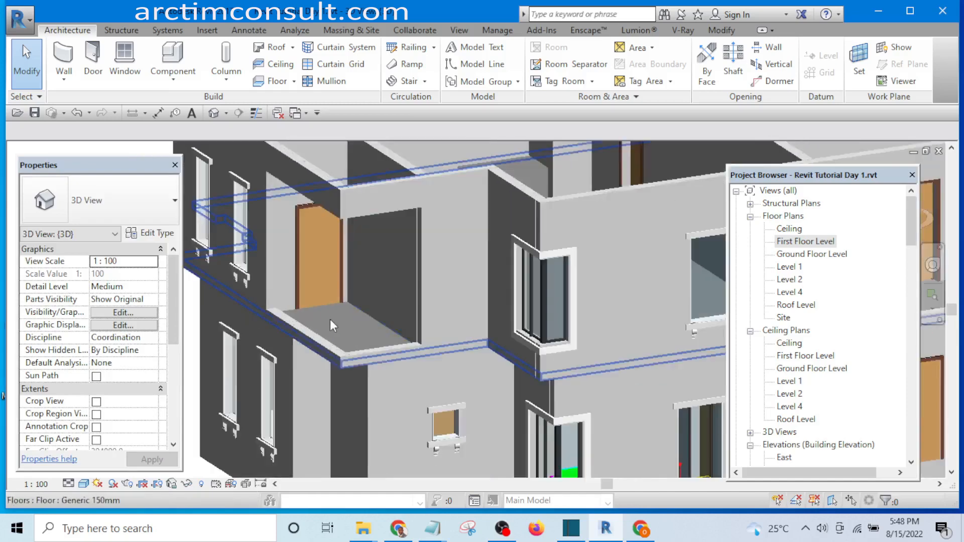
scroll(352, 321, down, 5)
shift+middle_drag(507, 384, 529, 371)
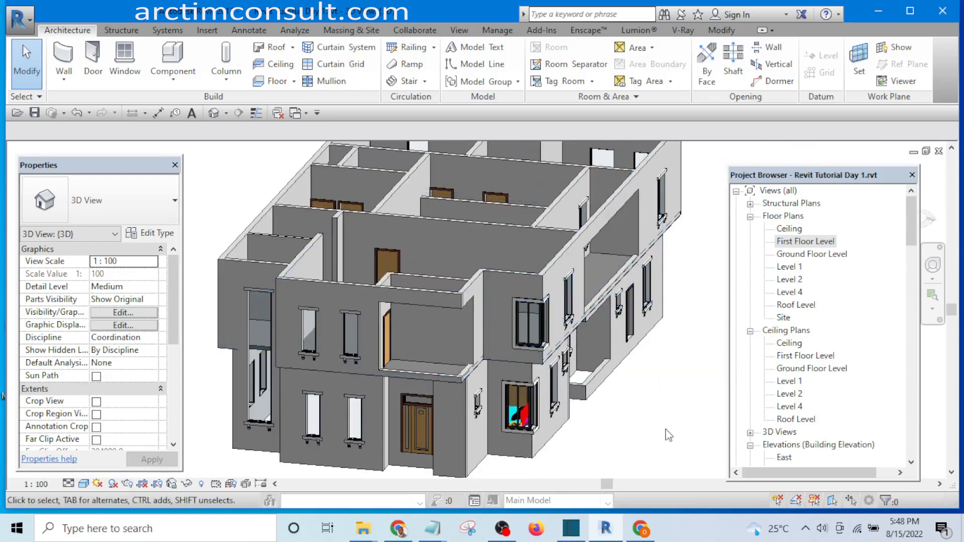